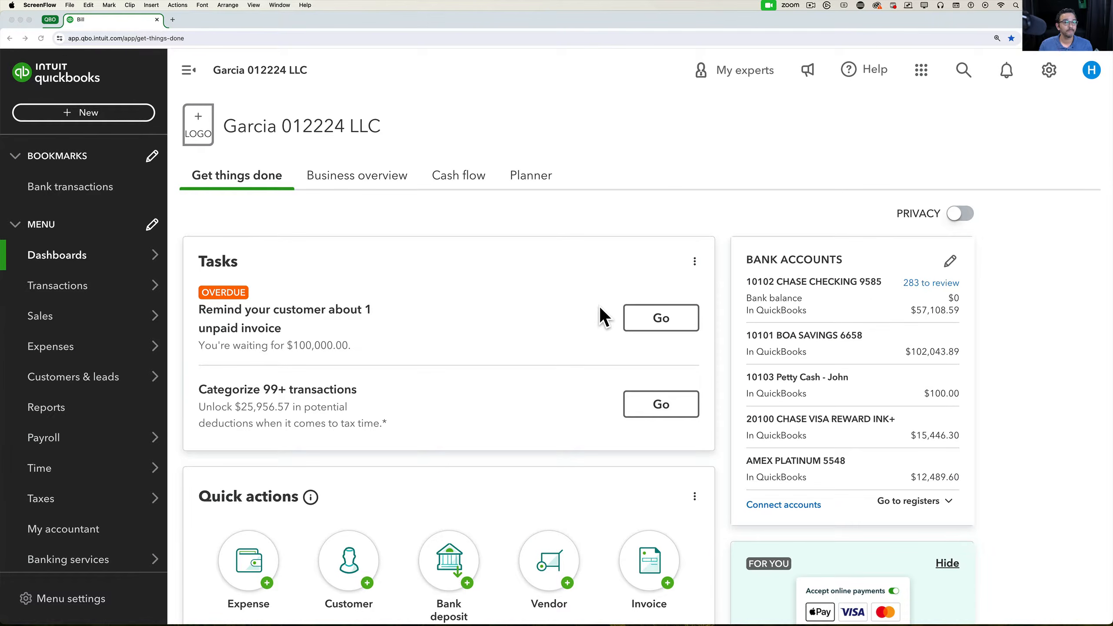
- Start a new bill and choose XYZ VENDOR CORP as its vendor
click(65, 113)
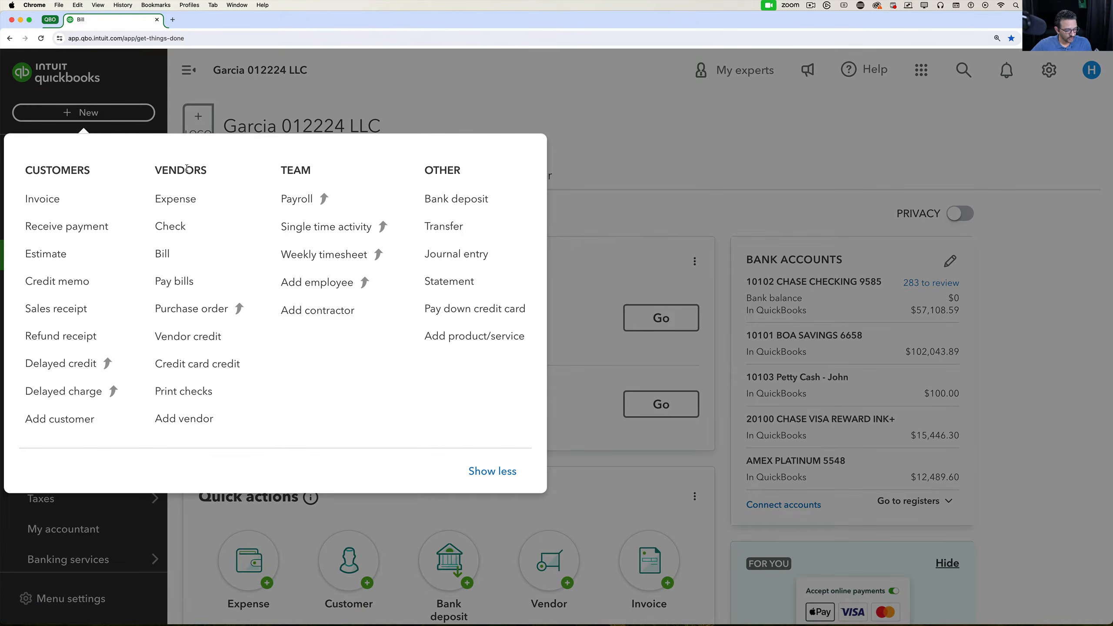
click(172, 260)
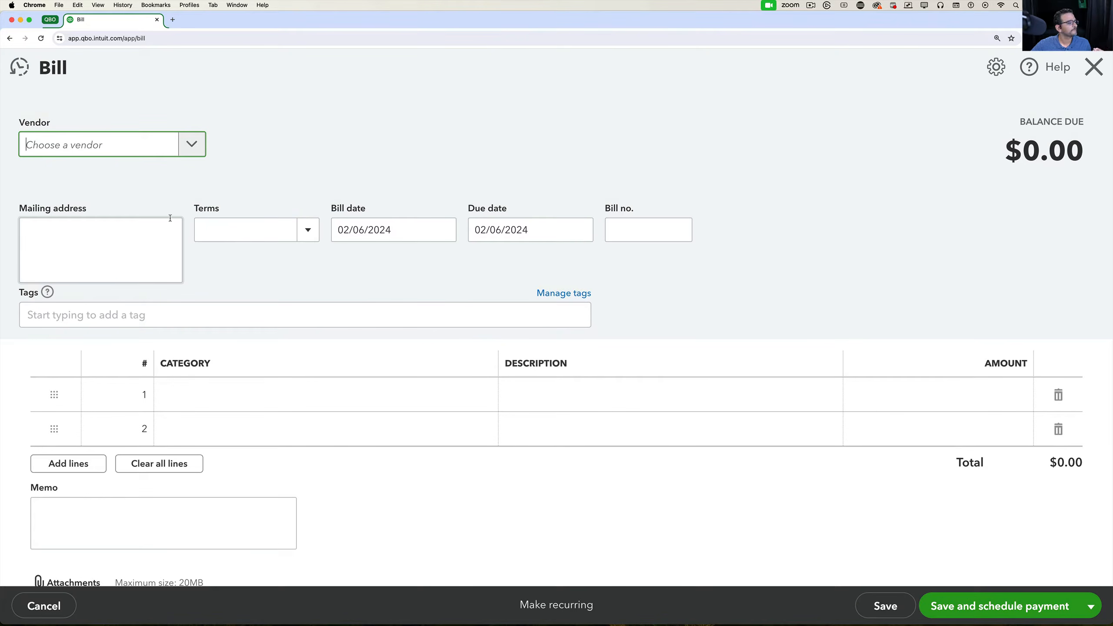
click(196, 147)
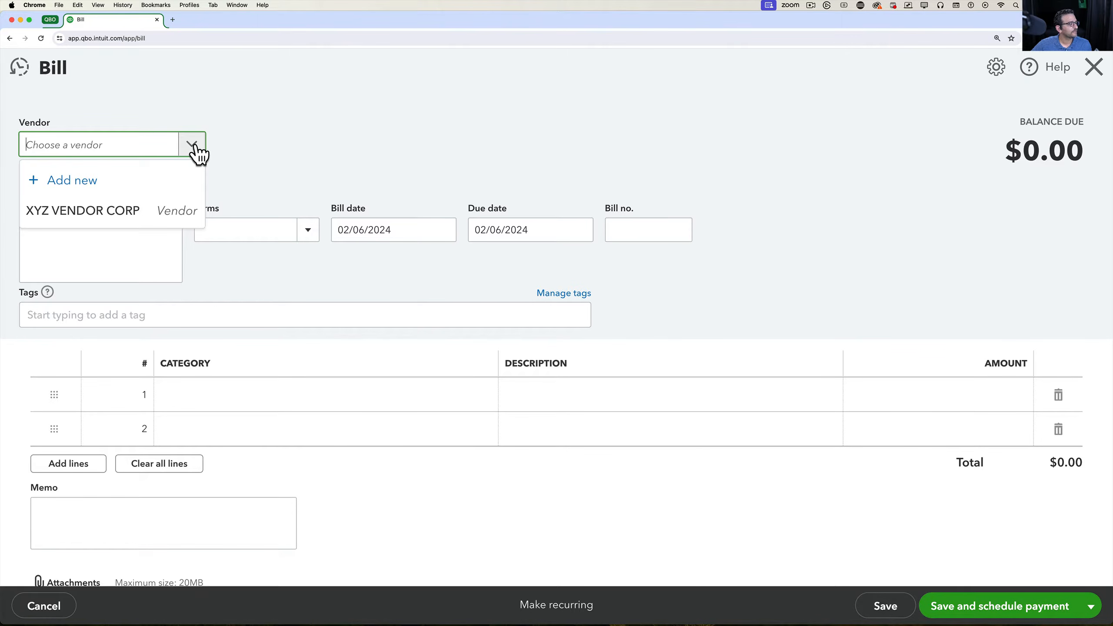
click(70, 220)
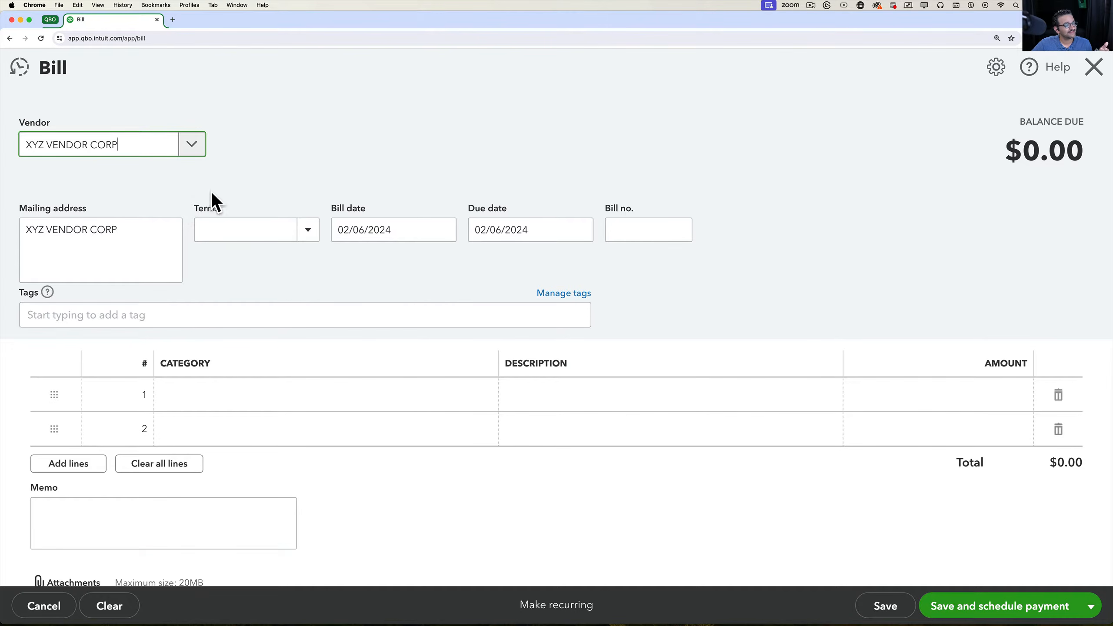
- Set the bill date to 02/01/2024 and the due date to 02/15/2024
click(444, 230)
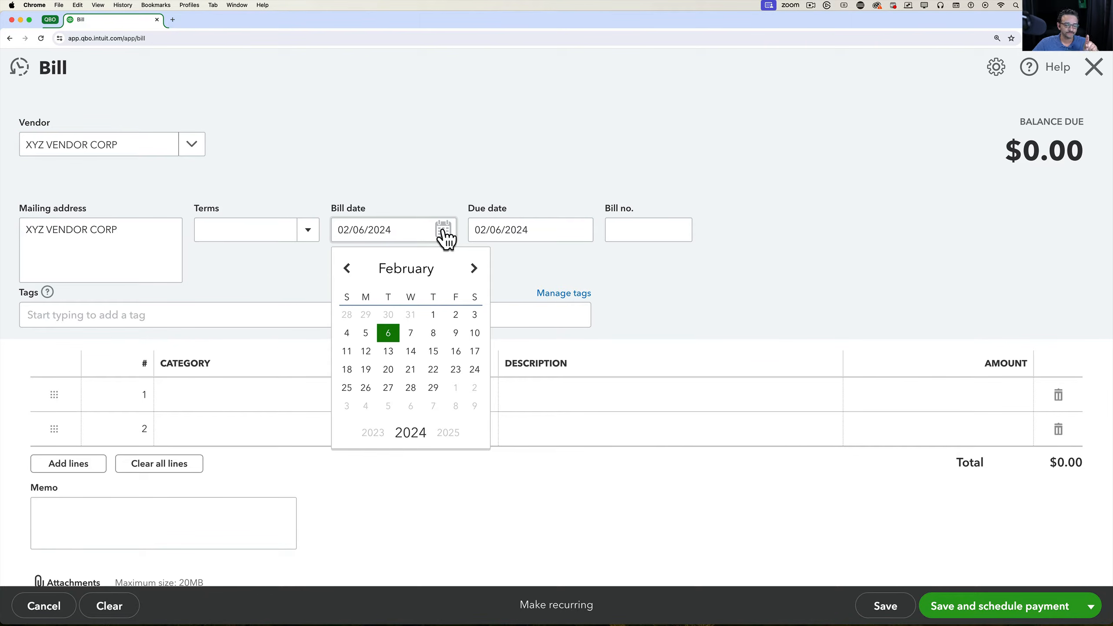
click(433, 315)
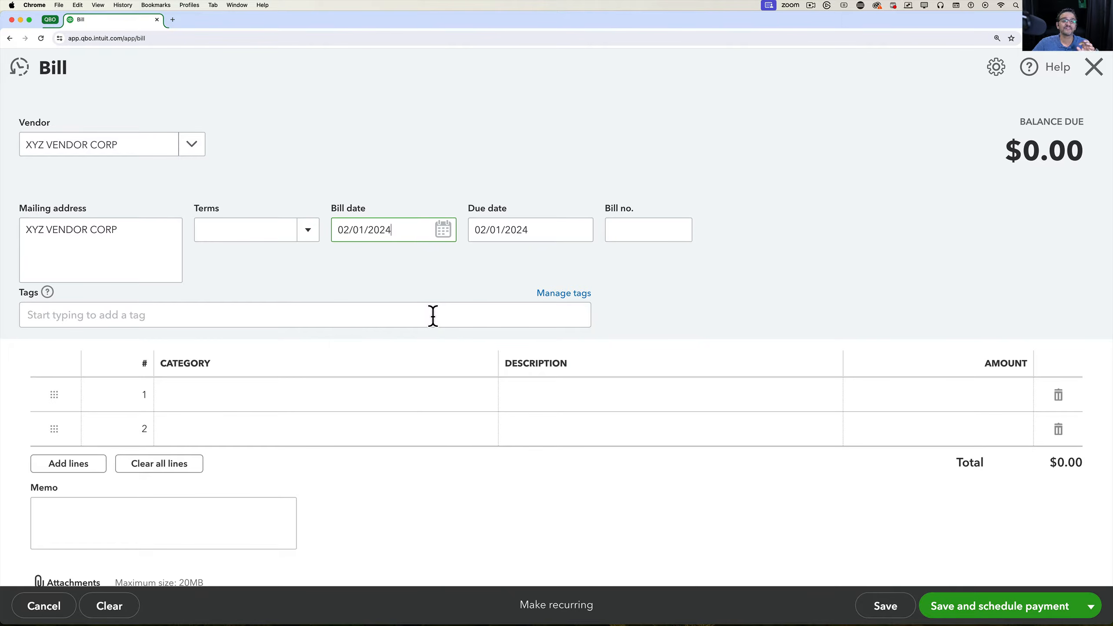
click(579, 231)
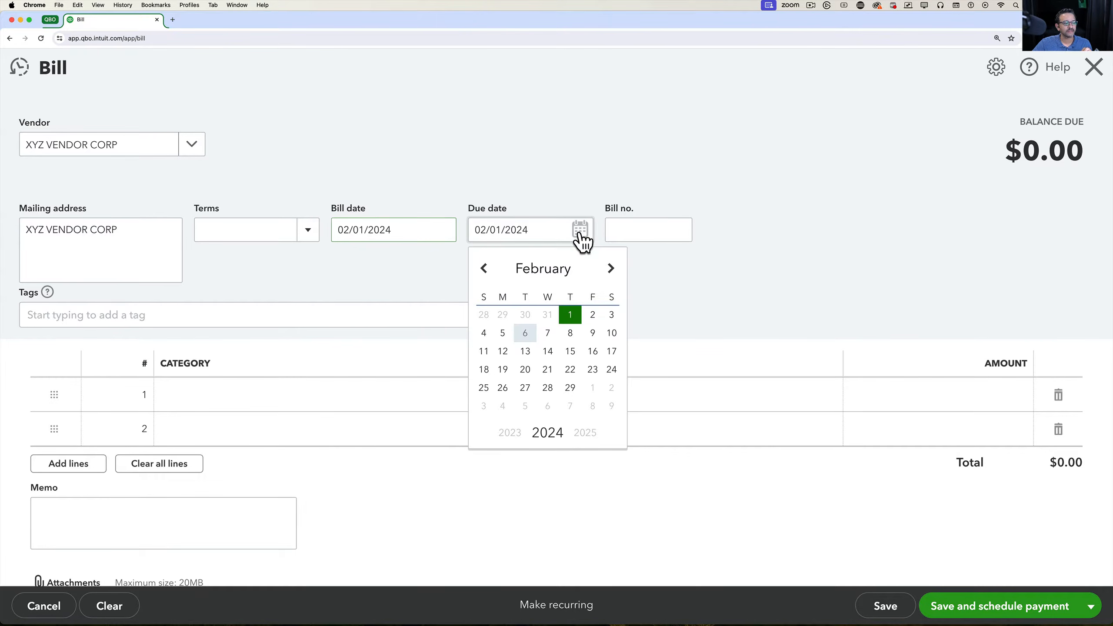
click(571, 351)
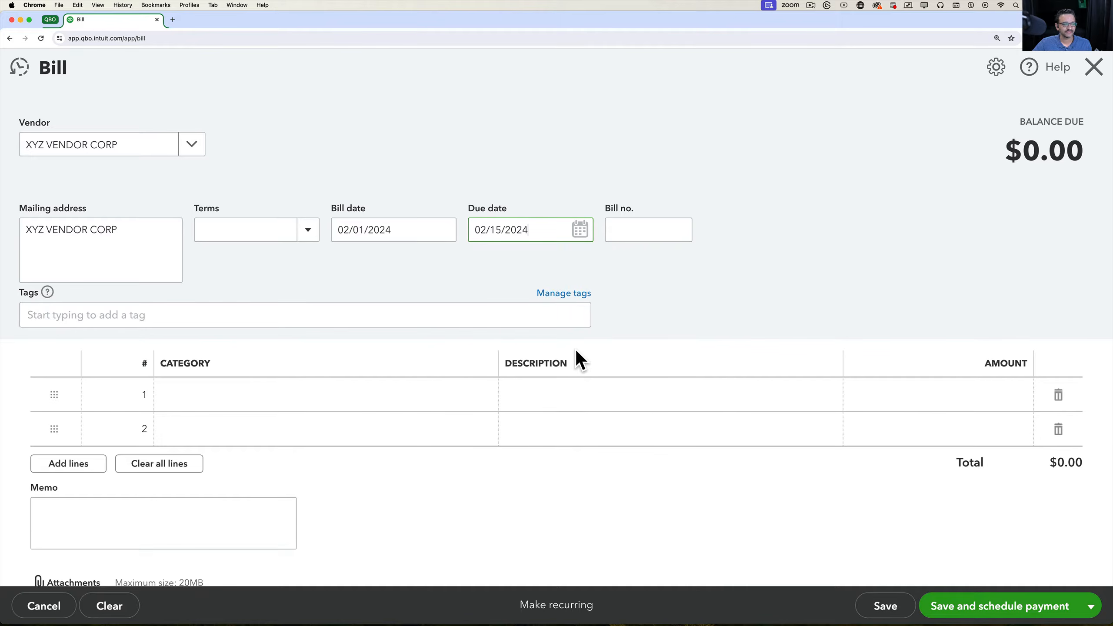
click(310, 237)
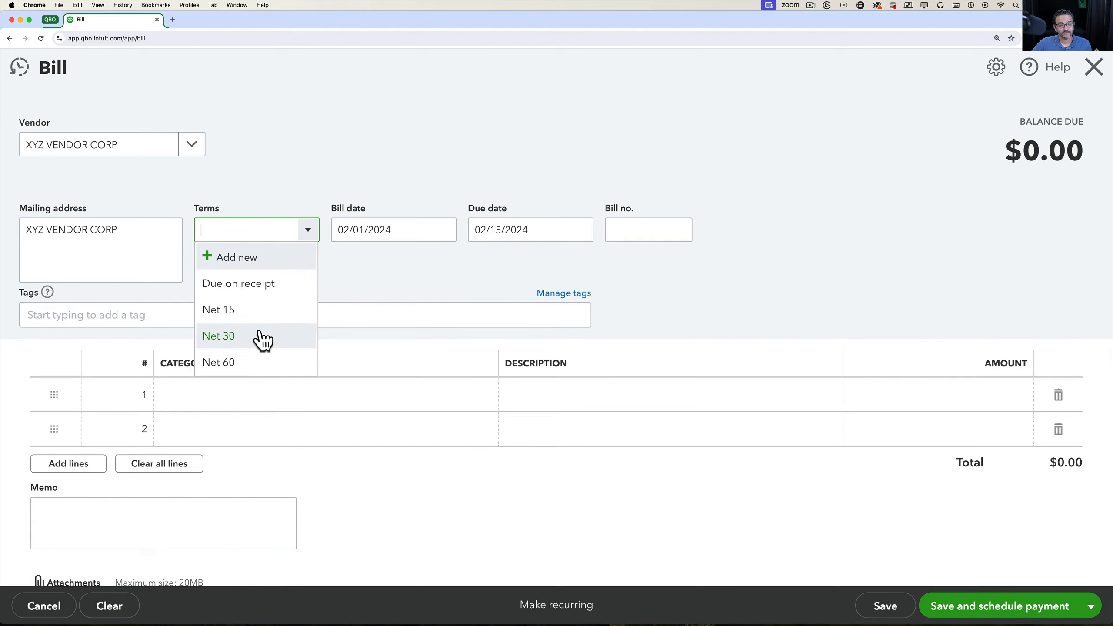
click(233, 259)
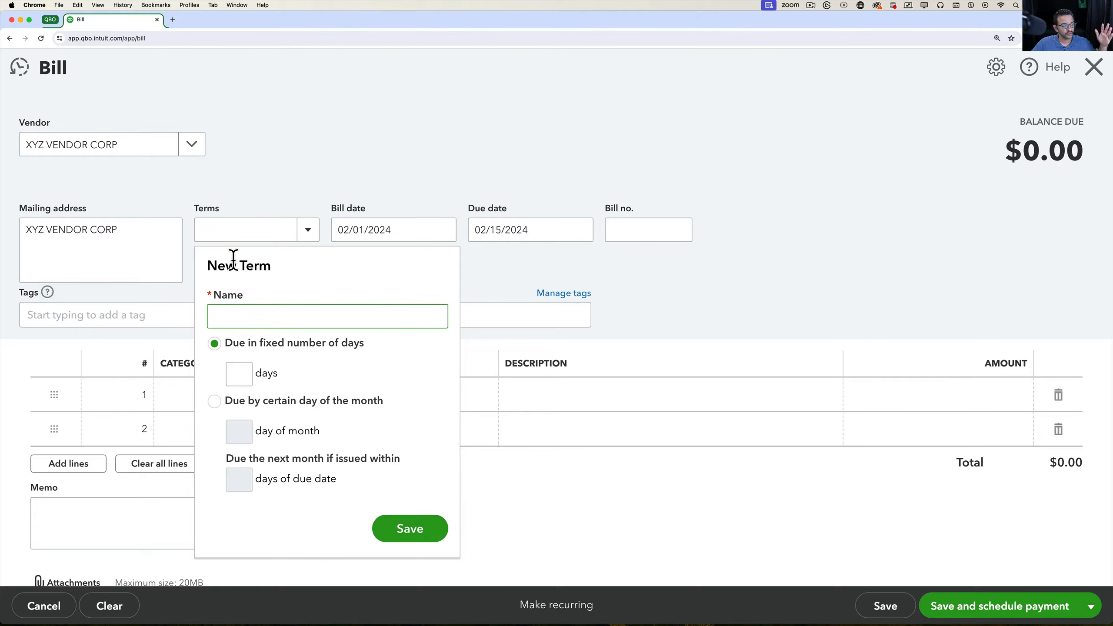
click(482, 289)
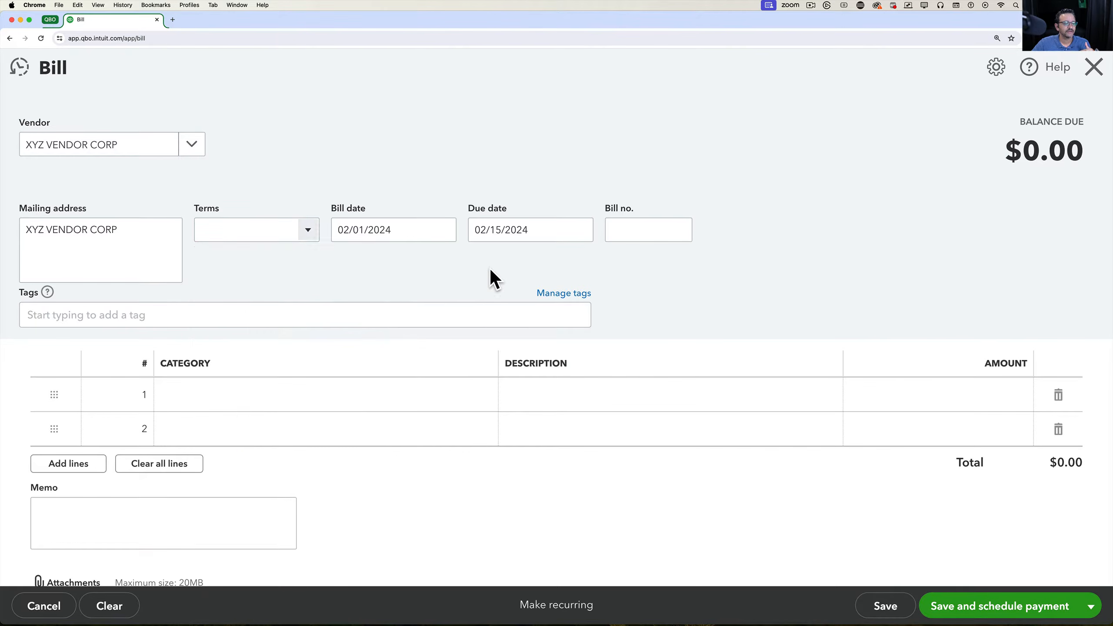
- Set the bill's payment terms to Net 30 and enter 44546 as the bill number
click(313, 233)
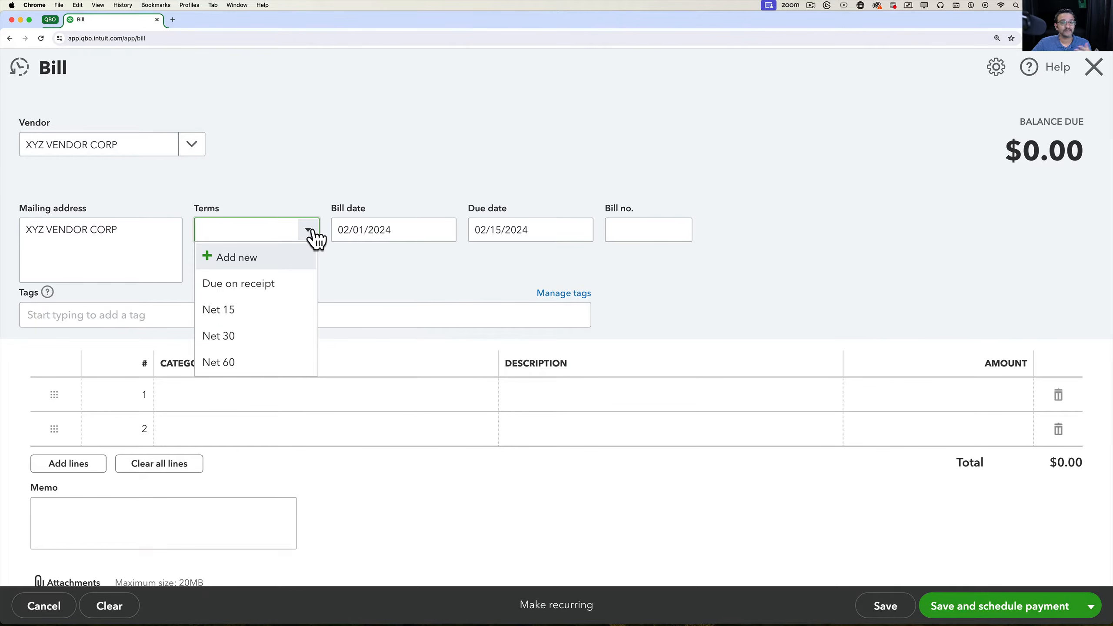
click(247, 335)
click(566, 227)
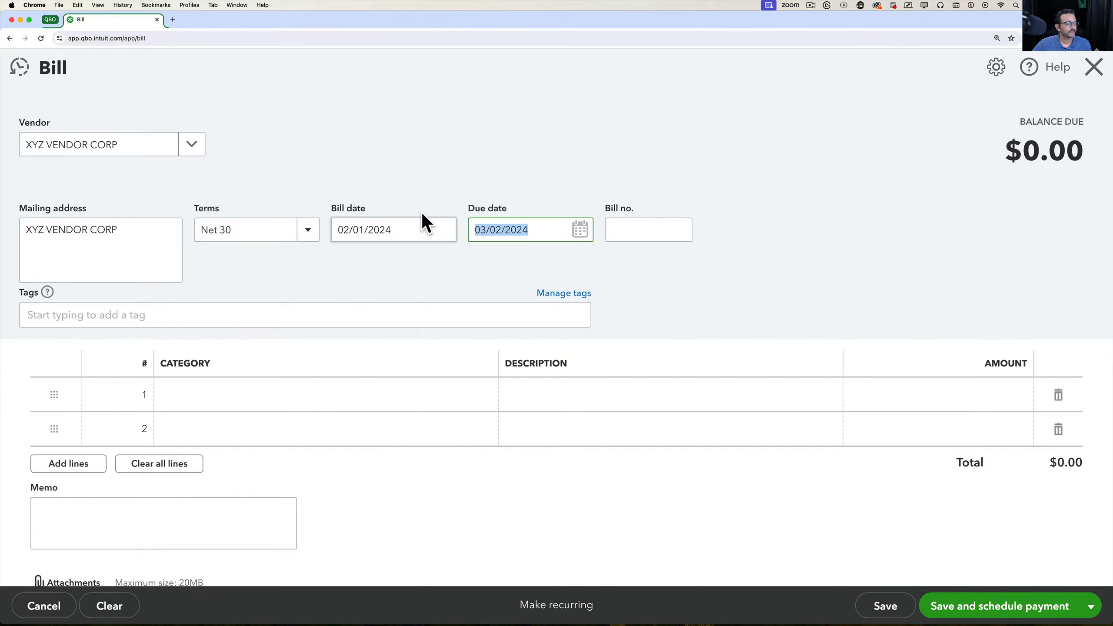
click(657, 224)
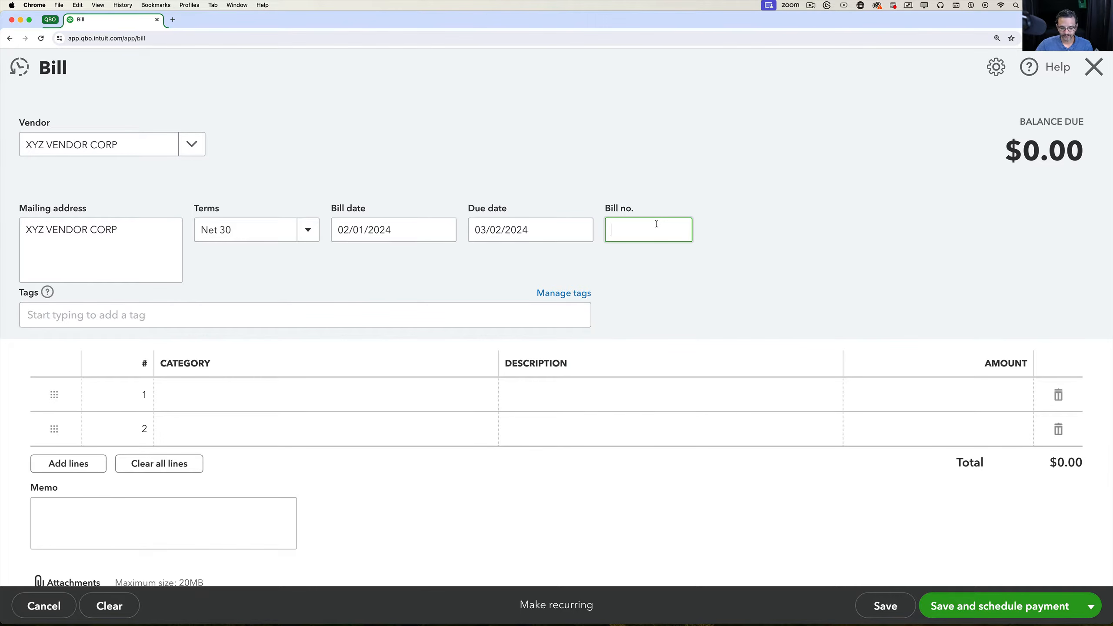
text(44546)
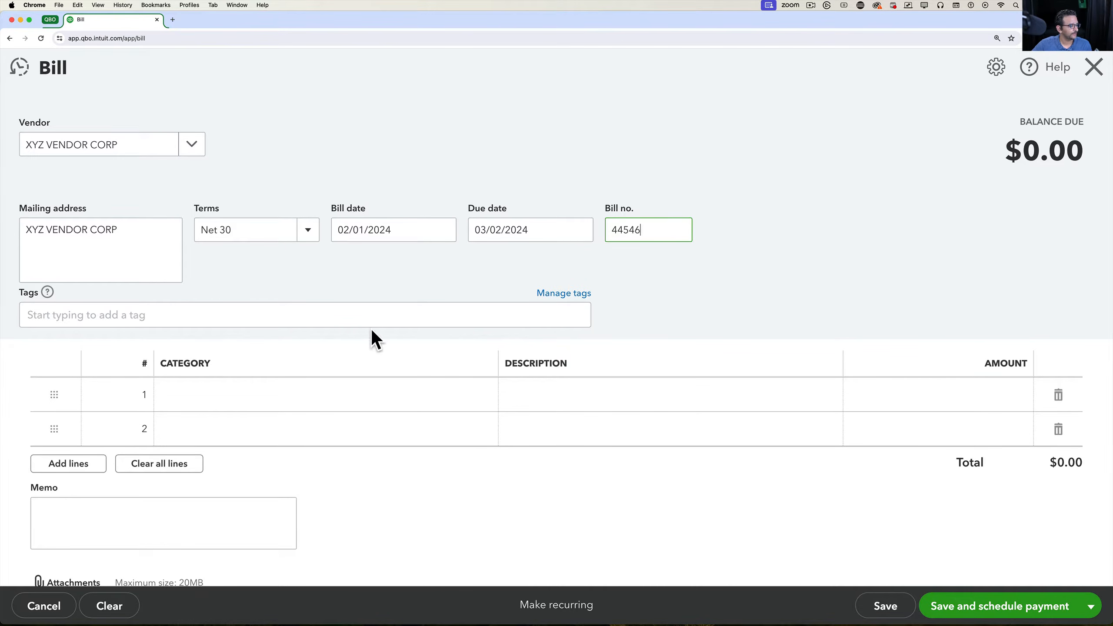
- Assign the Contract labor expense category to the bill's first line
click(263, 397)
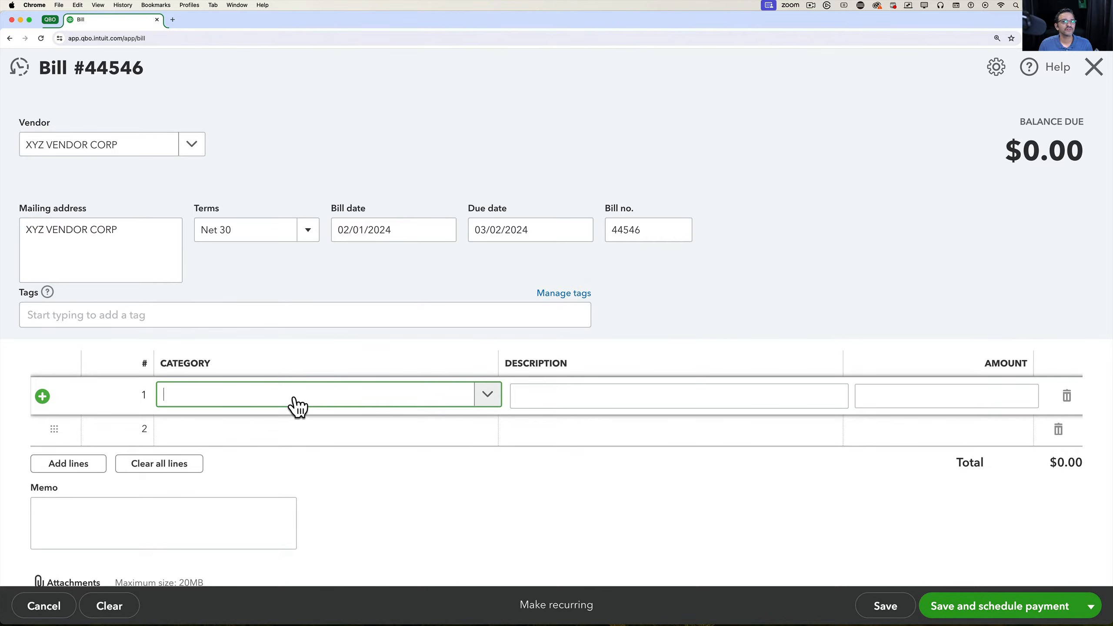
text(co)
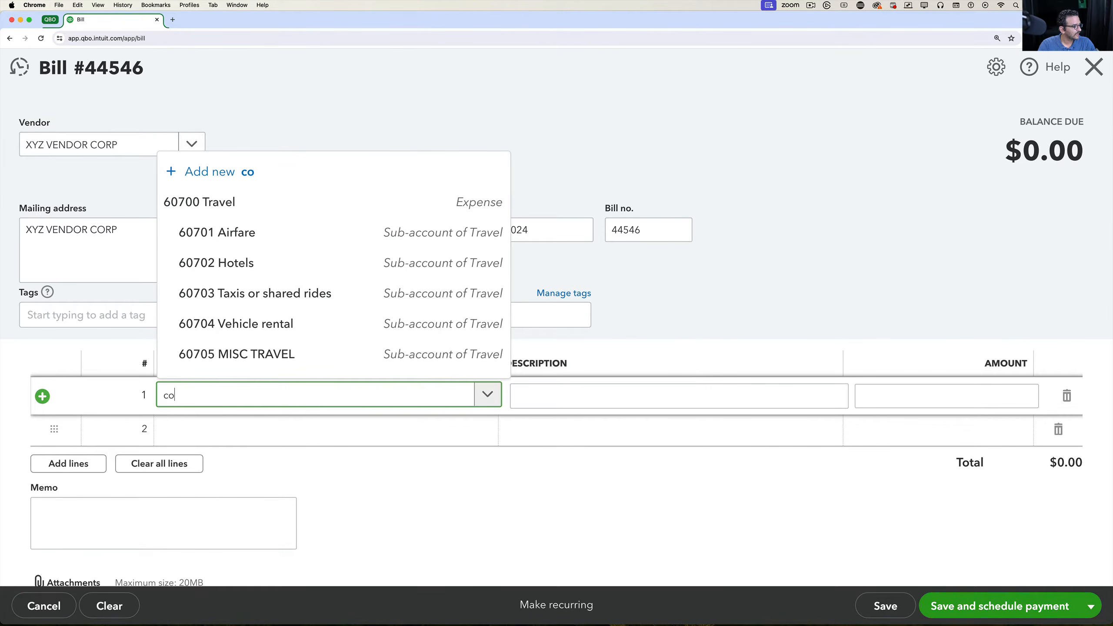
text(nt)
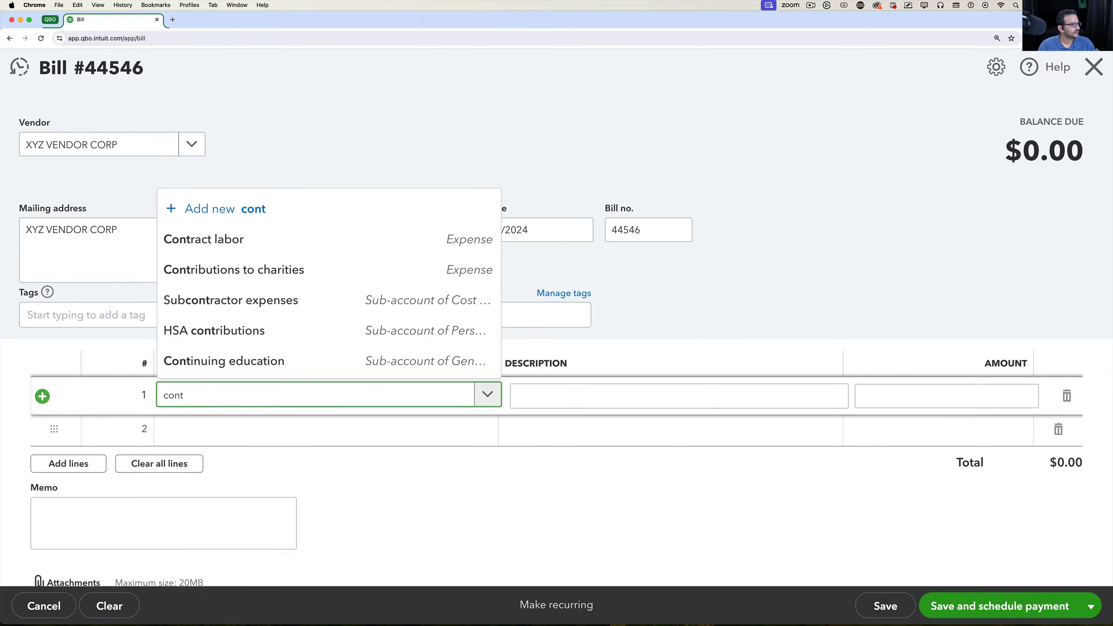
click(219, 242)
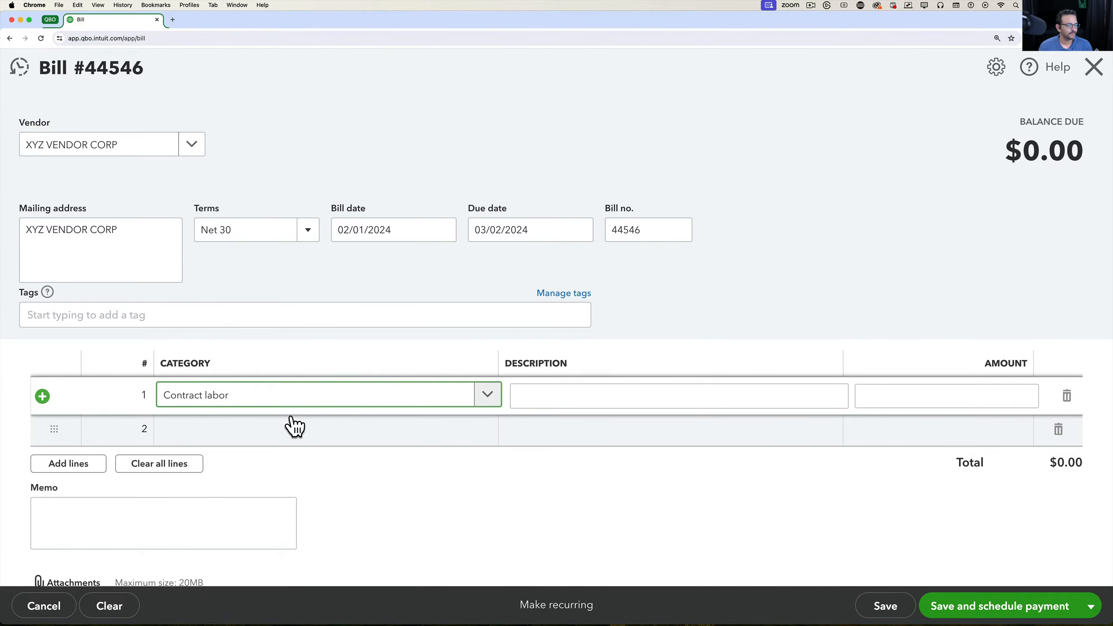
- Enter "Labor for Miami Job" as the description of the Contract labor line
click(525, 398)
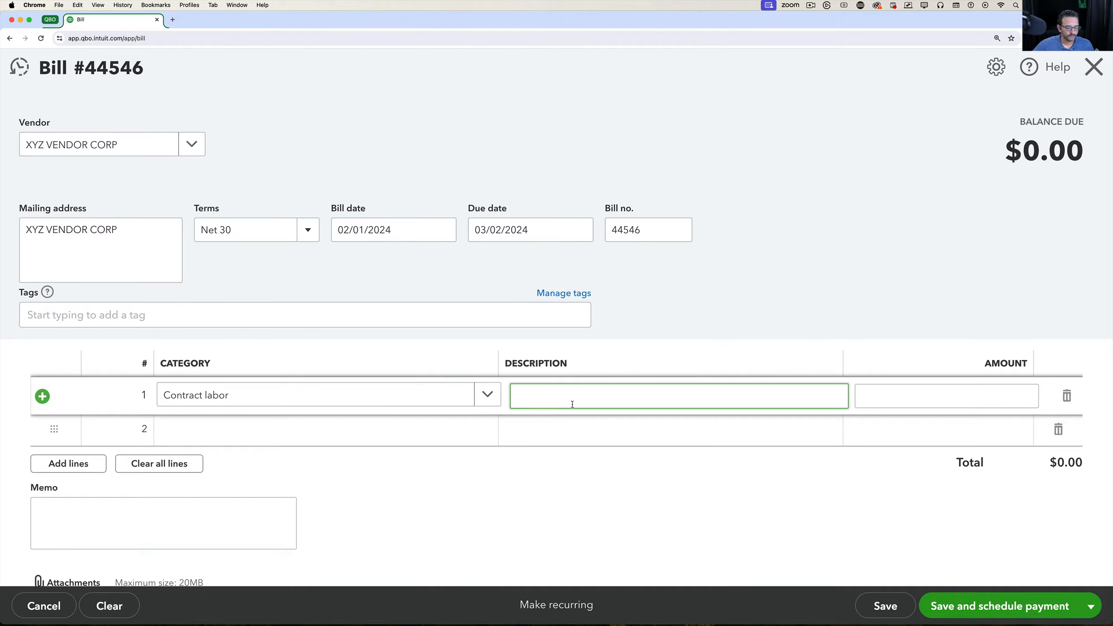
text(Labot for )
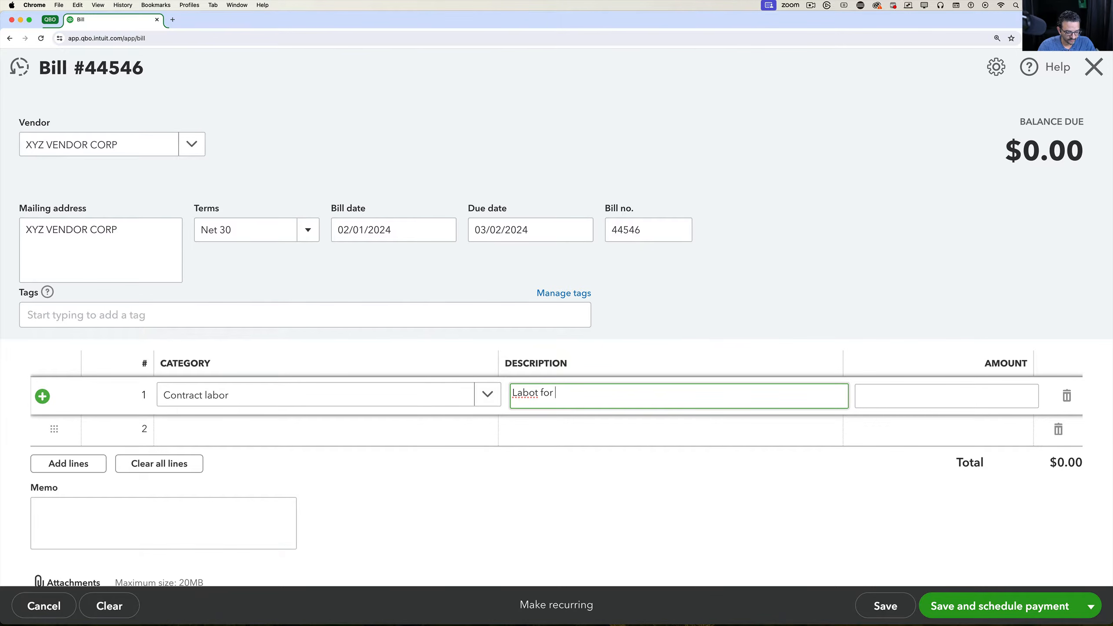
text(Miami Job)
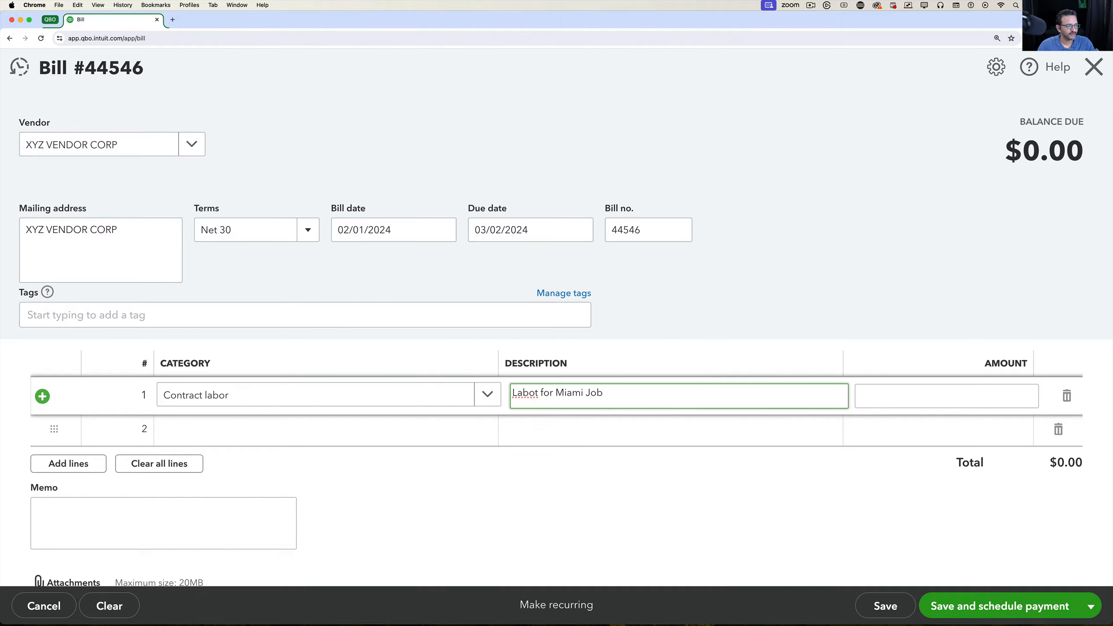
click(542, 398)
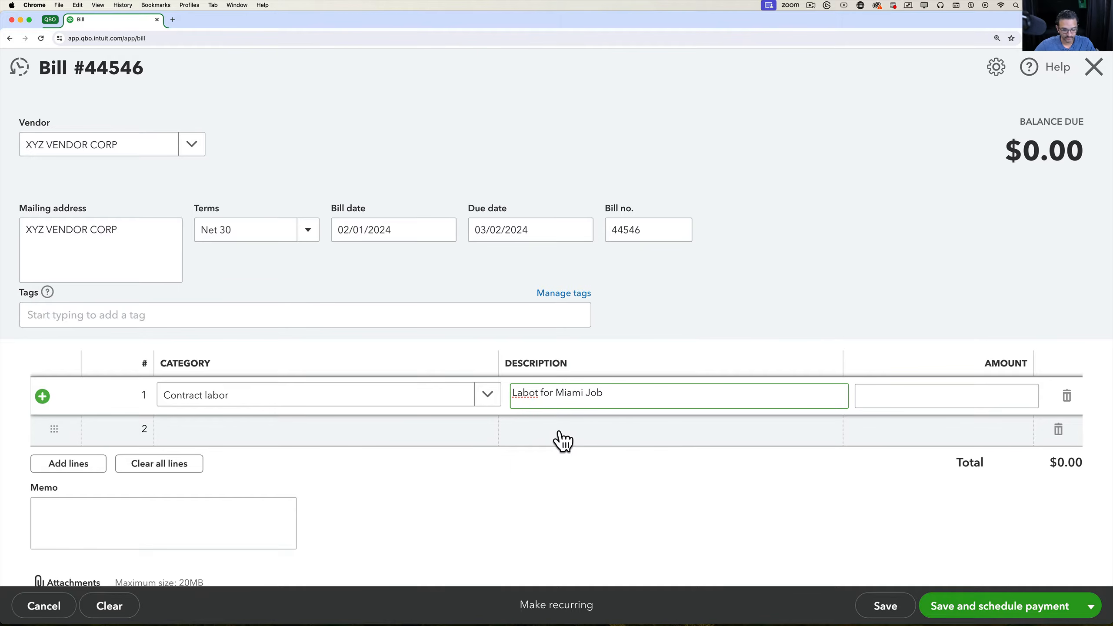
key(BackSpace)
text(r)
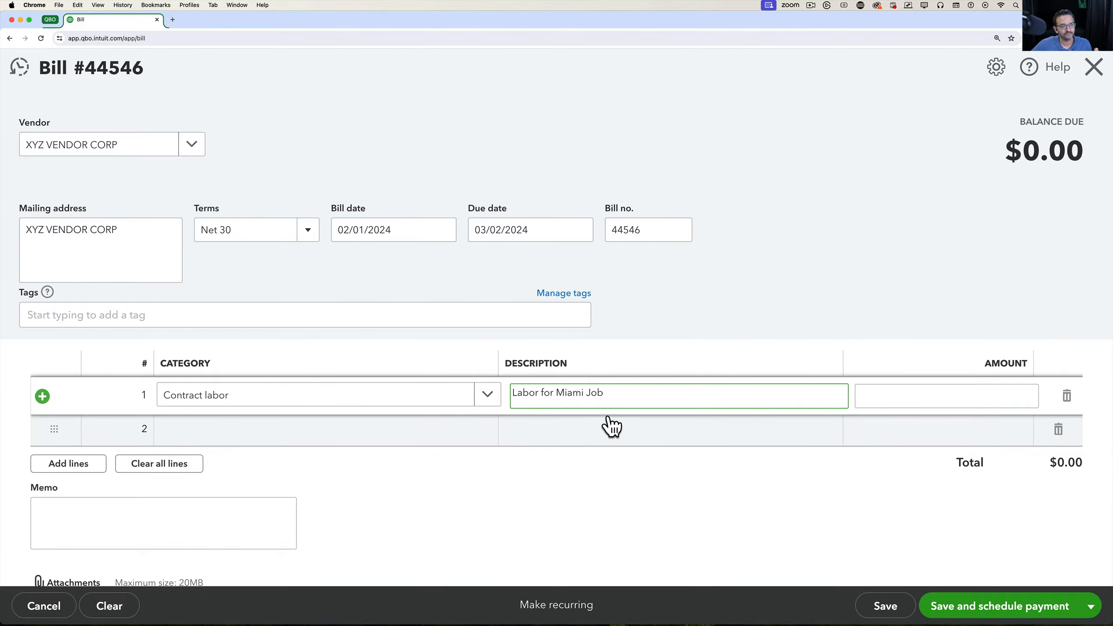
- Set the Contract labor line's amount to 2500
click(948, 397)
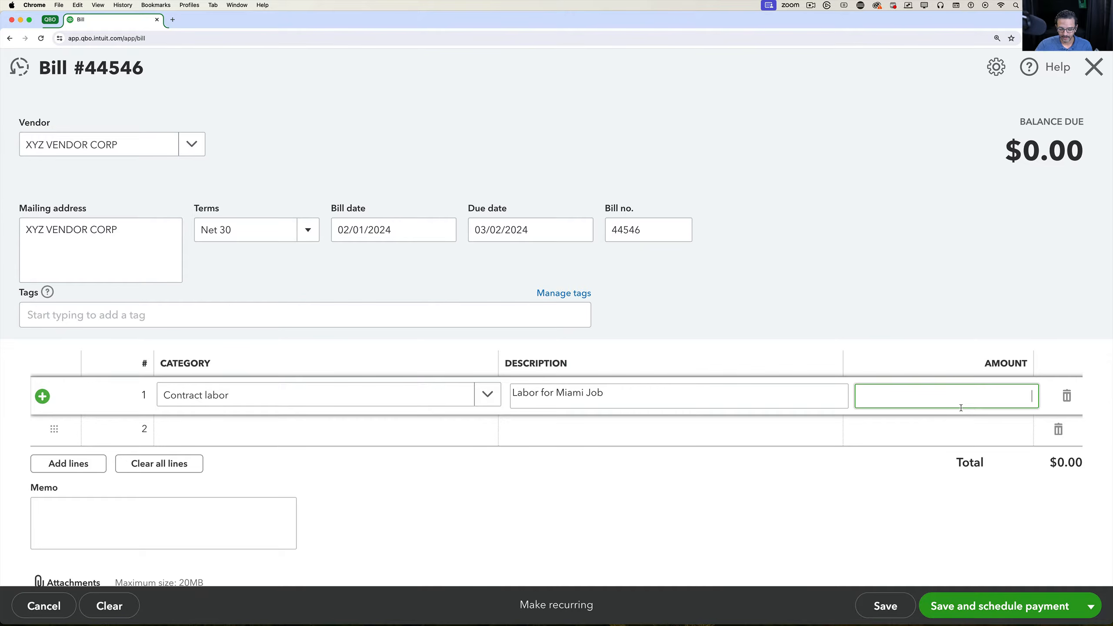
text(2500)
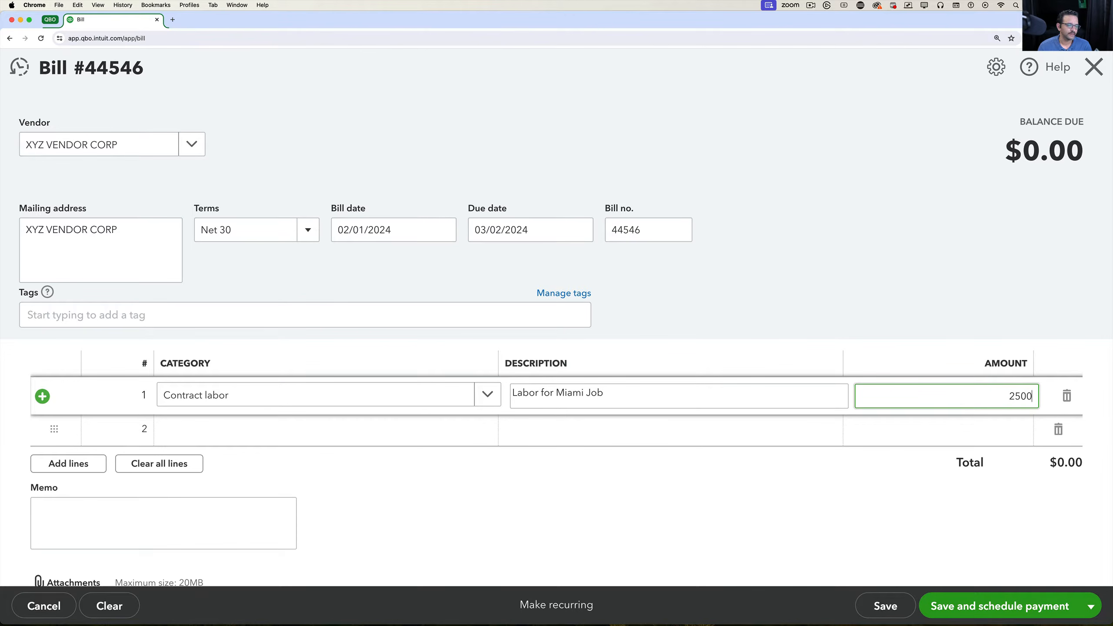
click(953, 425)
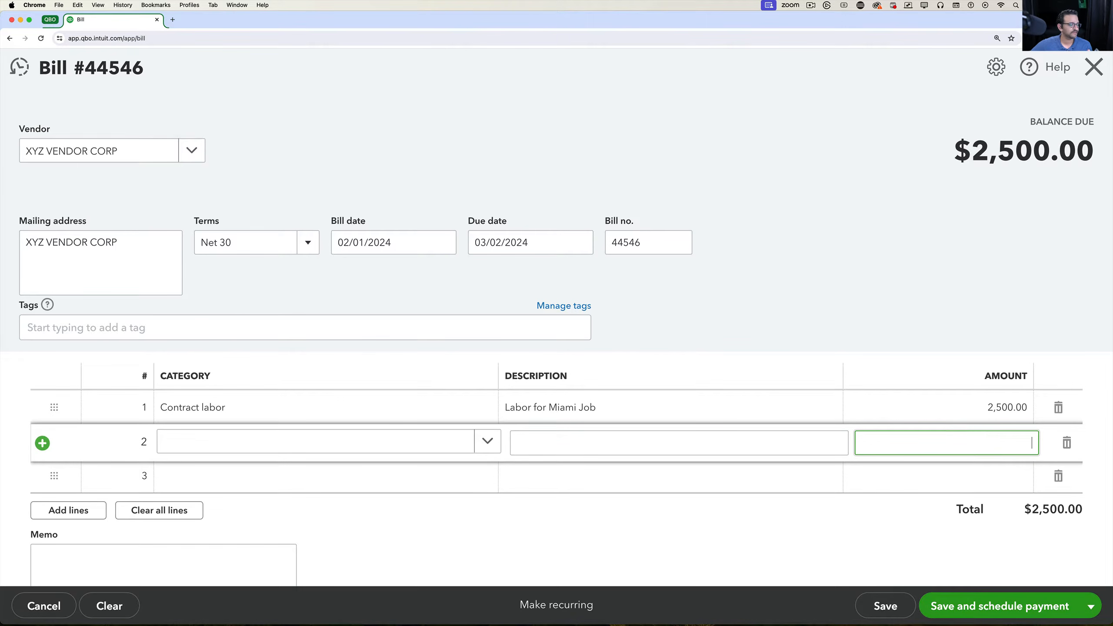
click(275, 442)
click(276, 443)
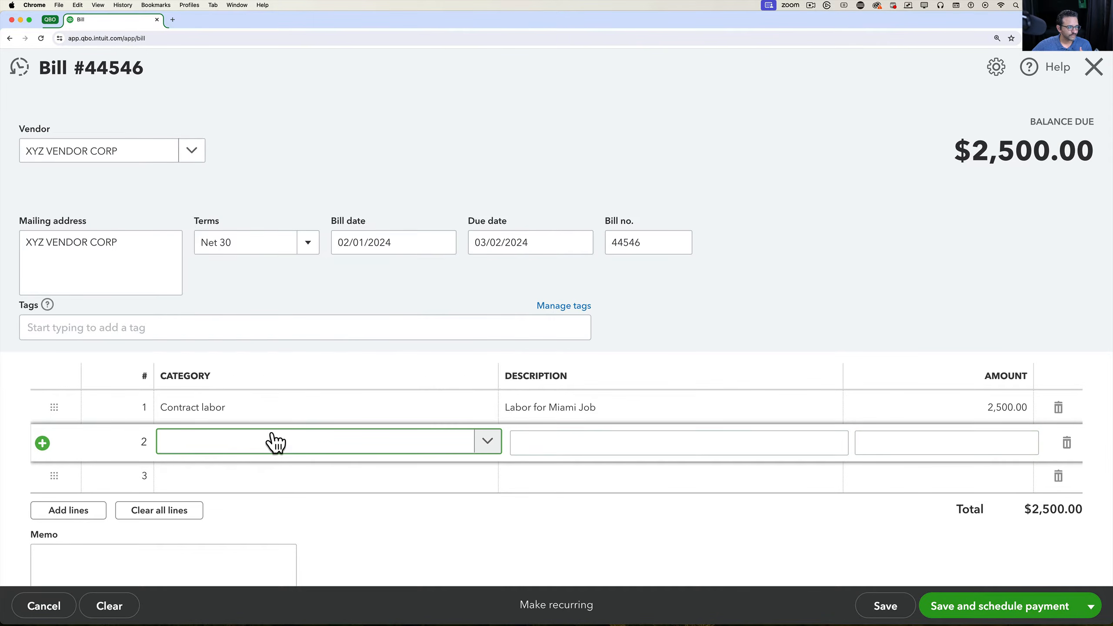
- Change the Contract labor line's amount to 2000
click(1003, 411)
text(2,00)
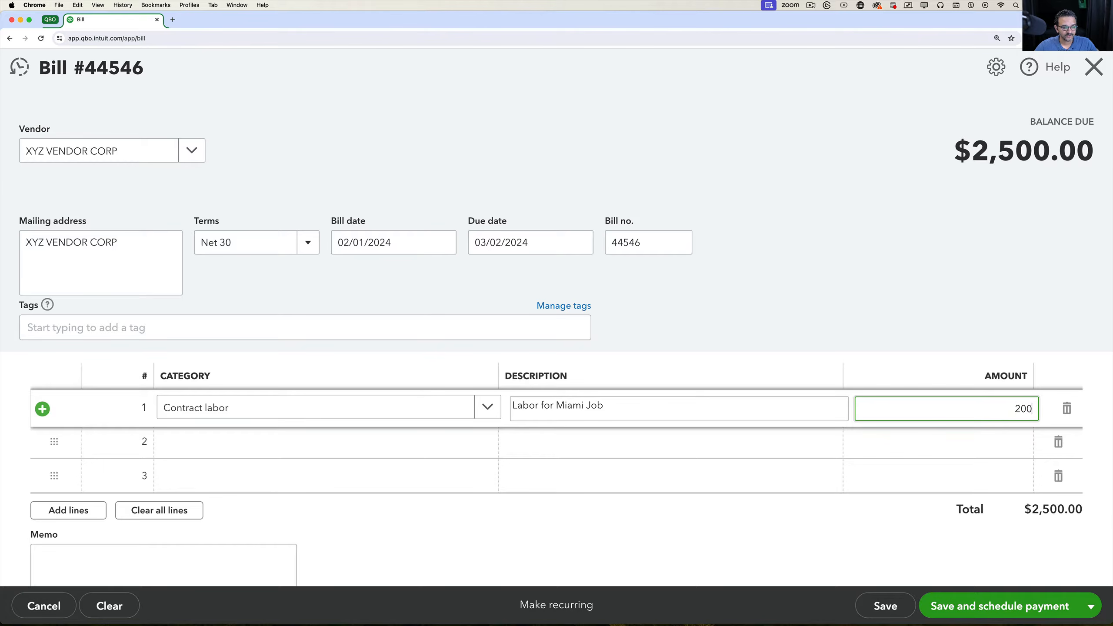
text(0)
click(1007, 444)
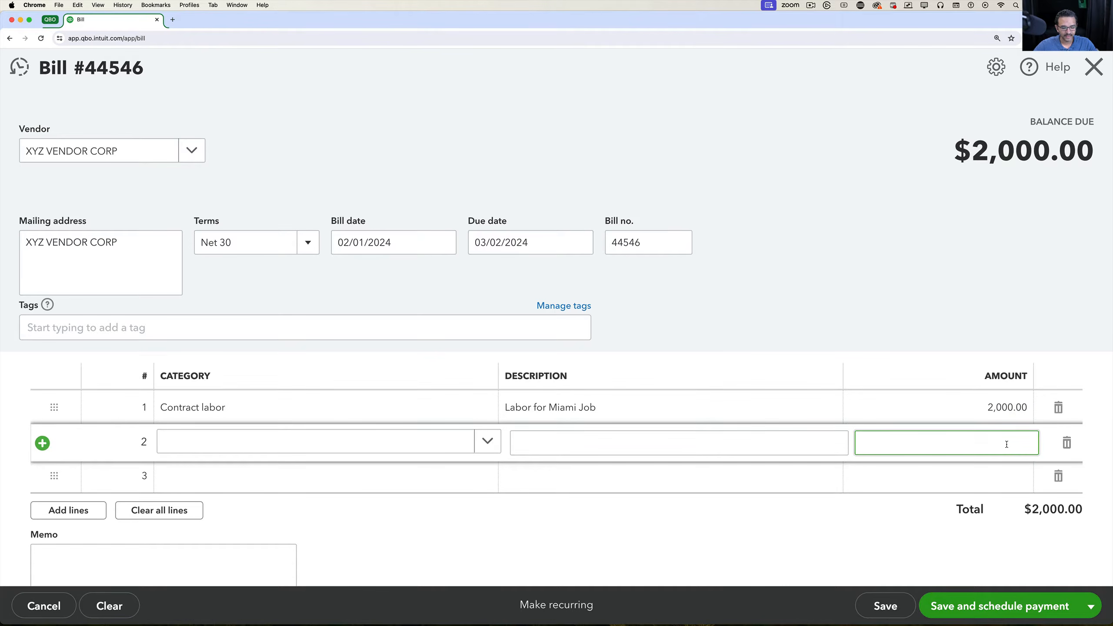
- Fill the second bill line with the Supplies & materials category under Cost of goods sold and an amount of 500
click(171, 447)
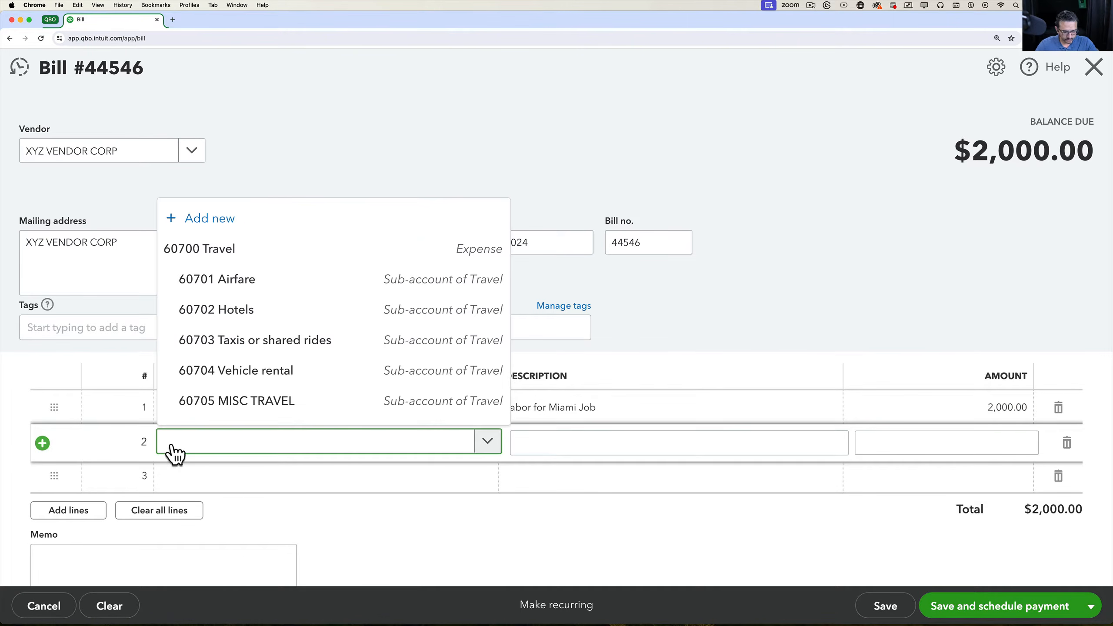
text(materia)
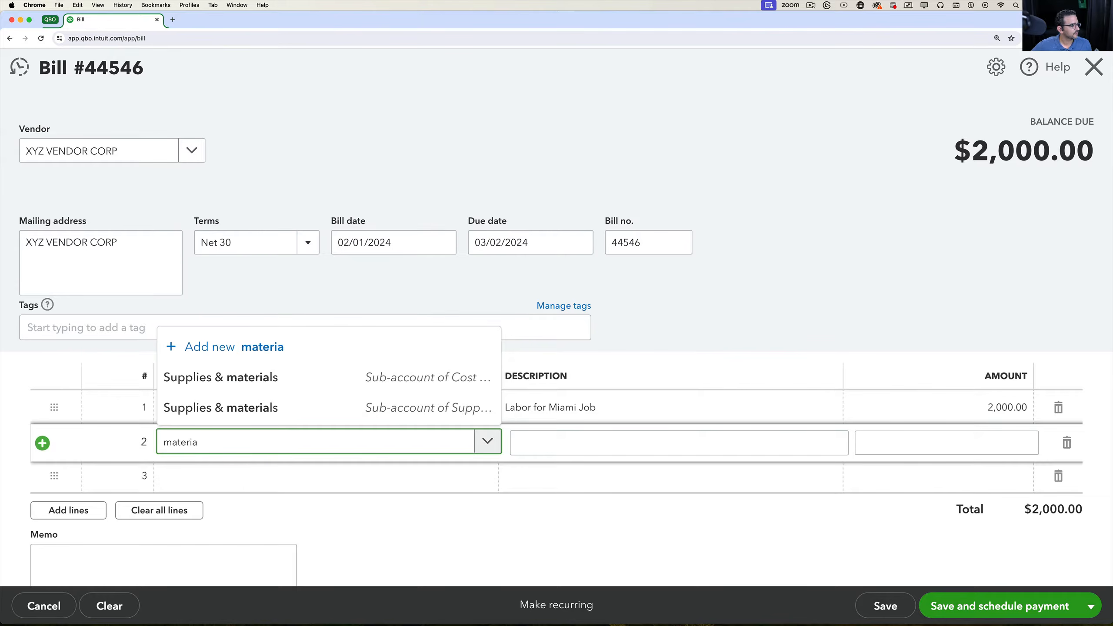
click(258, 380)
click(993, 441)
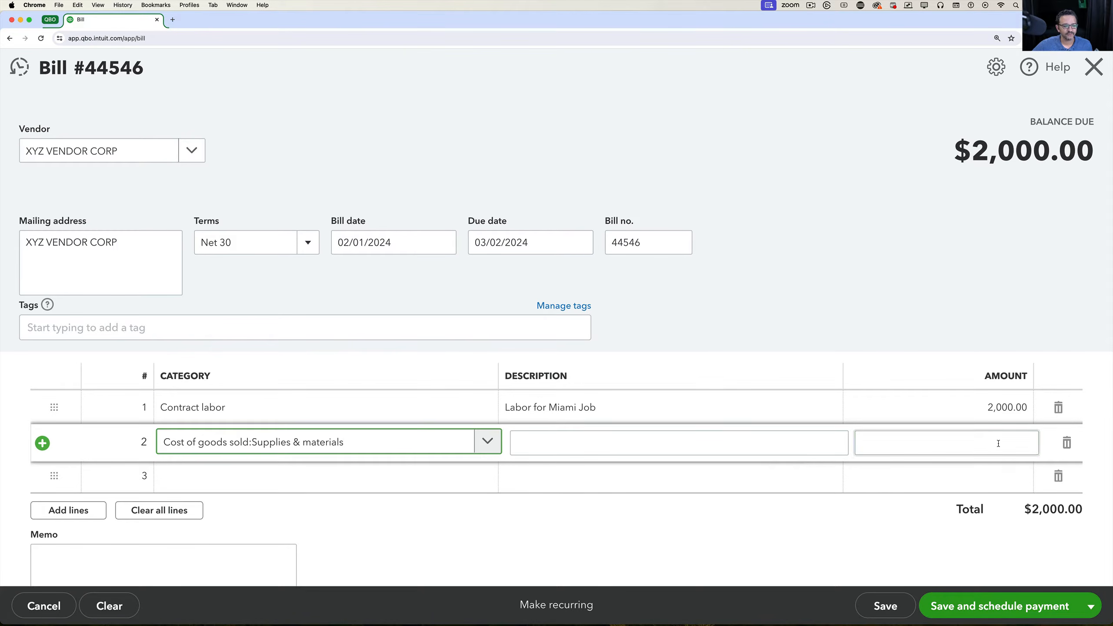
text(500)
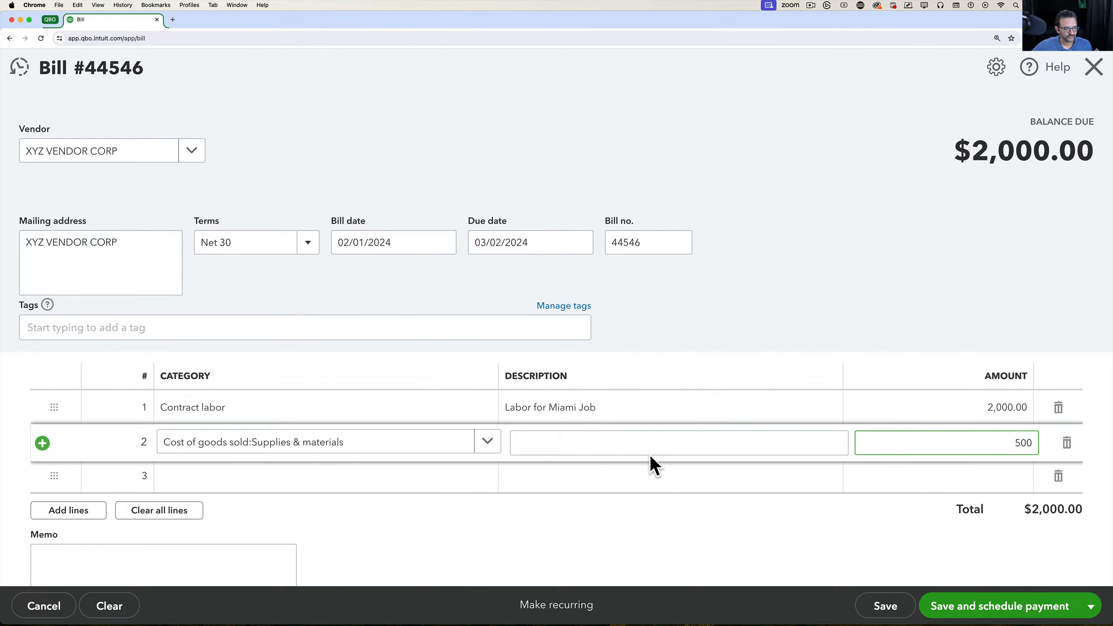
- Enter "Materials for Miami Job" as the description of the Supplies & materials line
click(633, 447)
text(Materia)
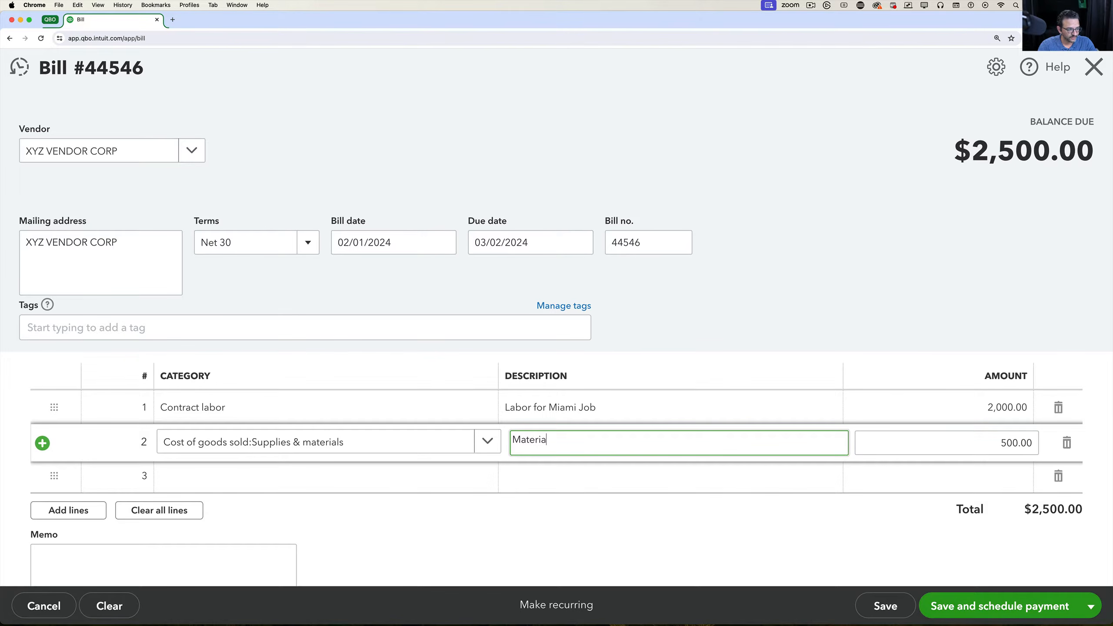
text(ls for Miami Job)
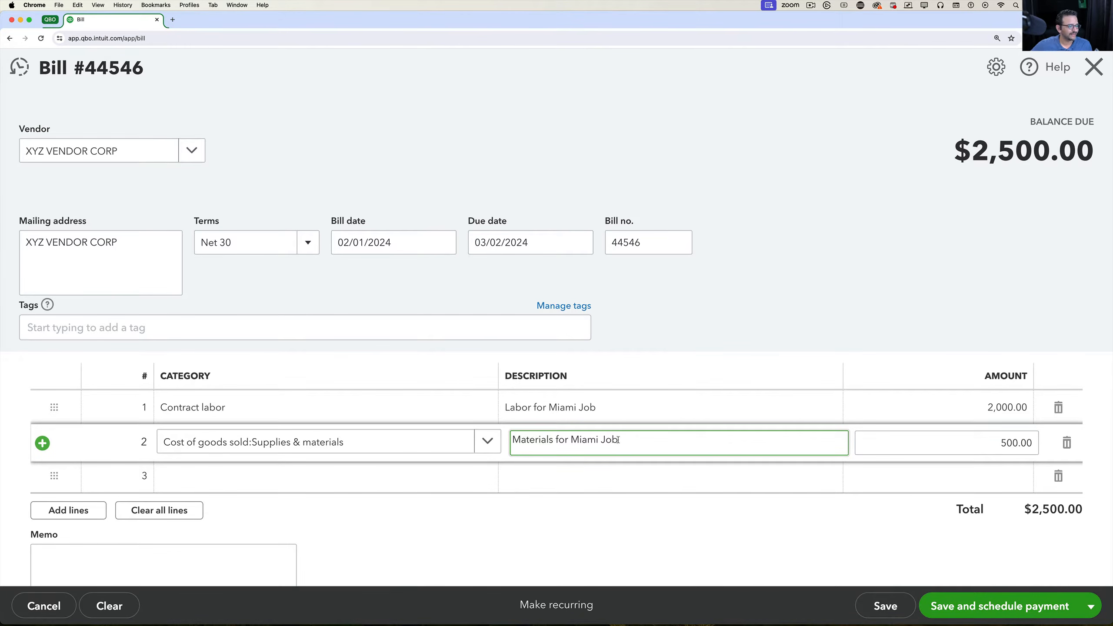
click(587, 408)
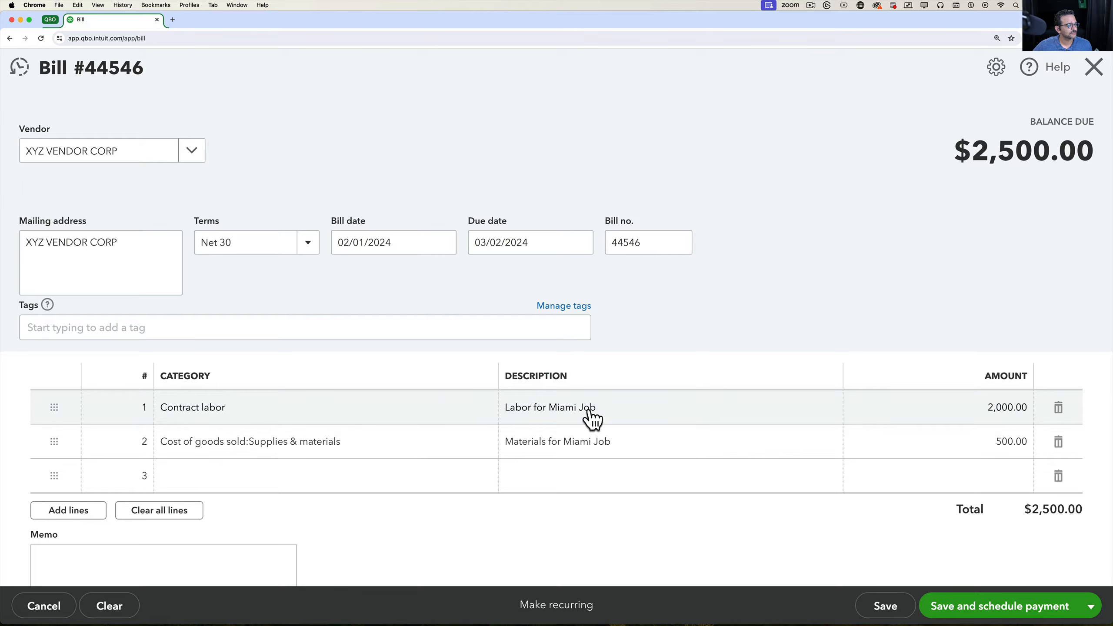
click(535, 406)
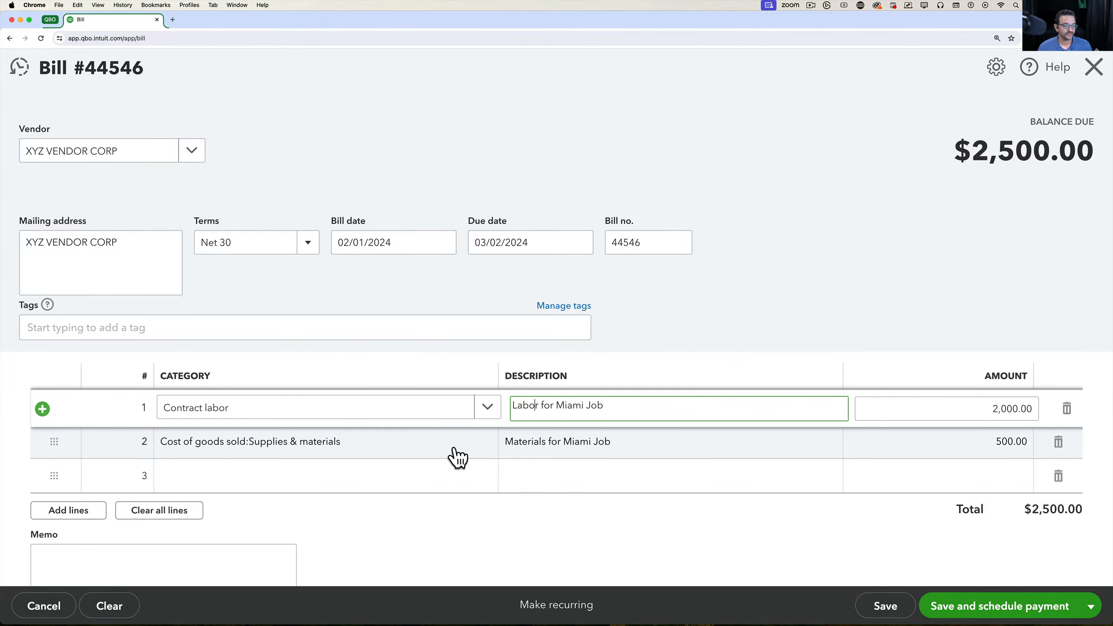
- Look over the completed XYZ VENDOR CORP bill and its save options, and close the bill form
scroll(658, 379, down, 4)
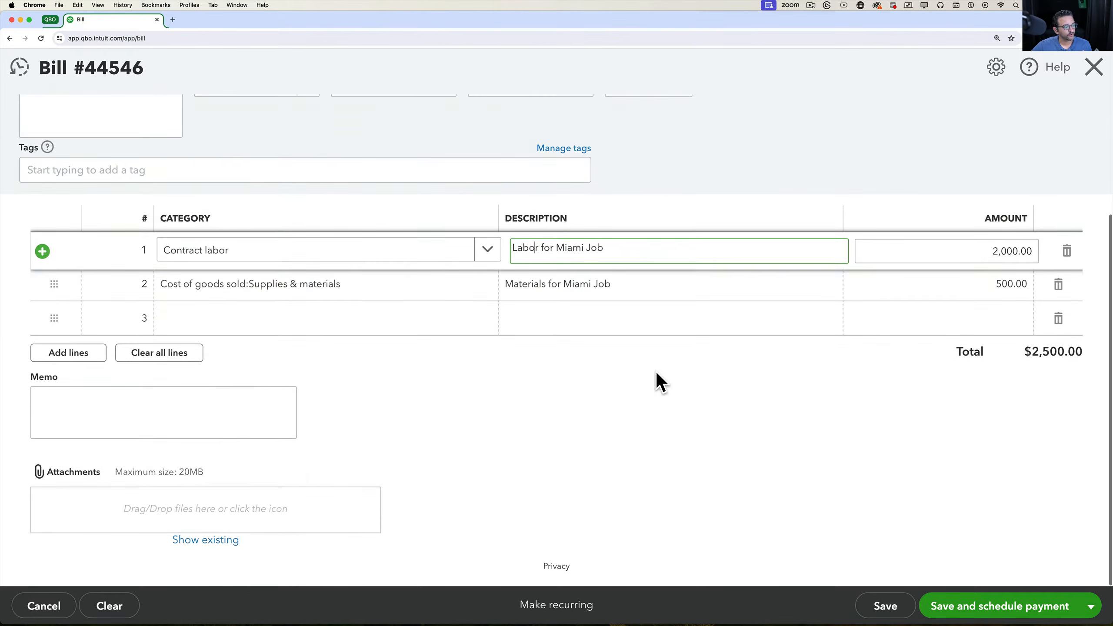
scroll(858, 421, up, 3)
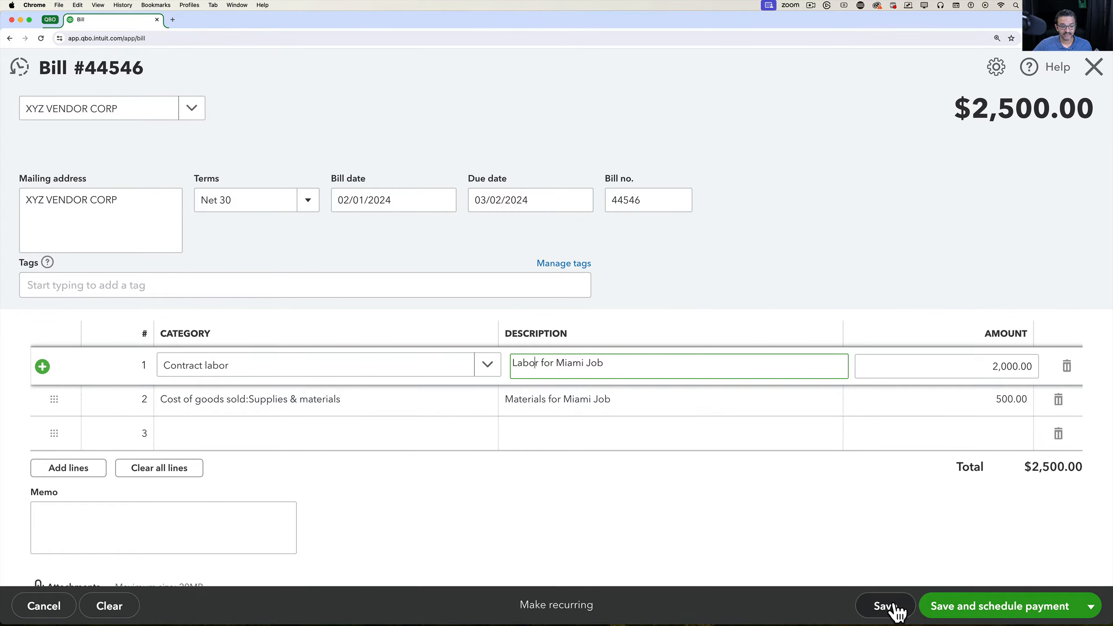
click(1092, 606)
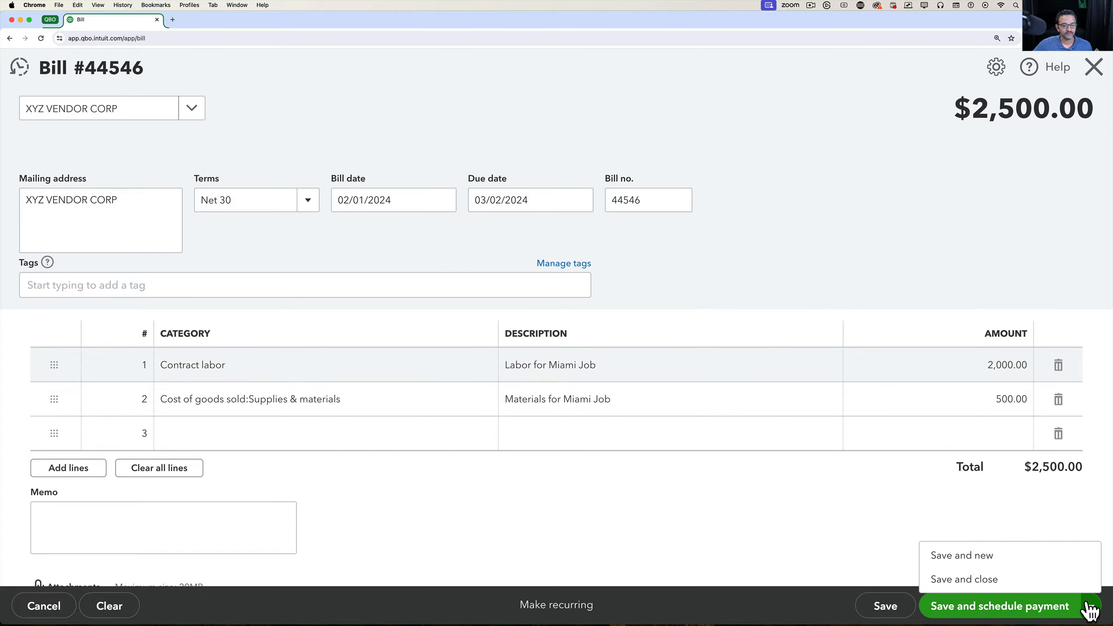
click(877, 521)
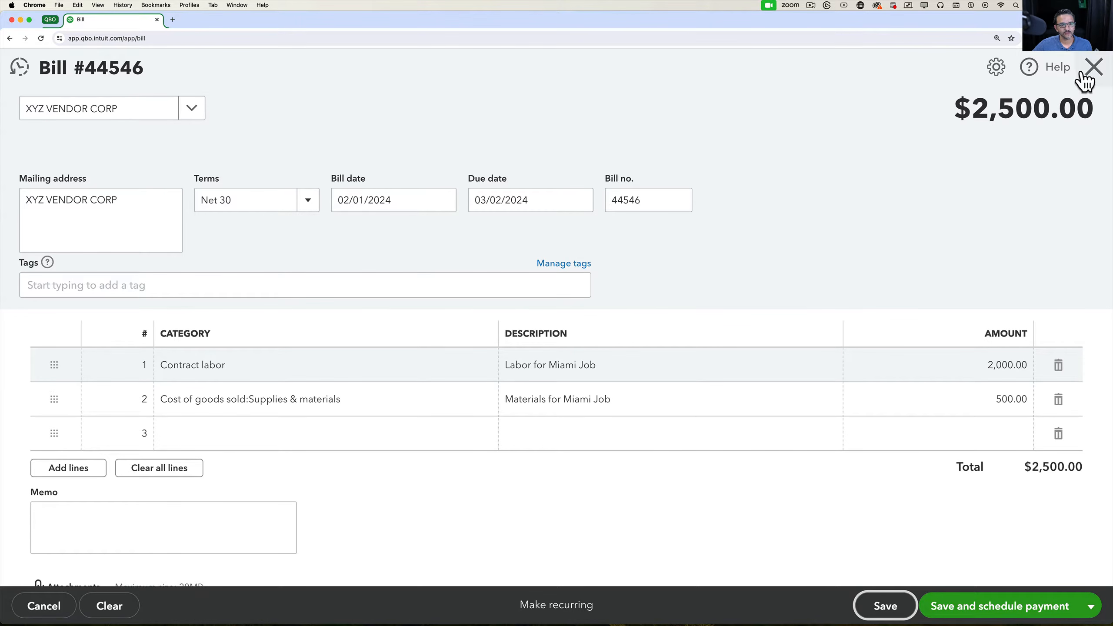
click(1093, 68)
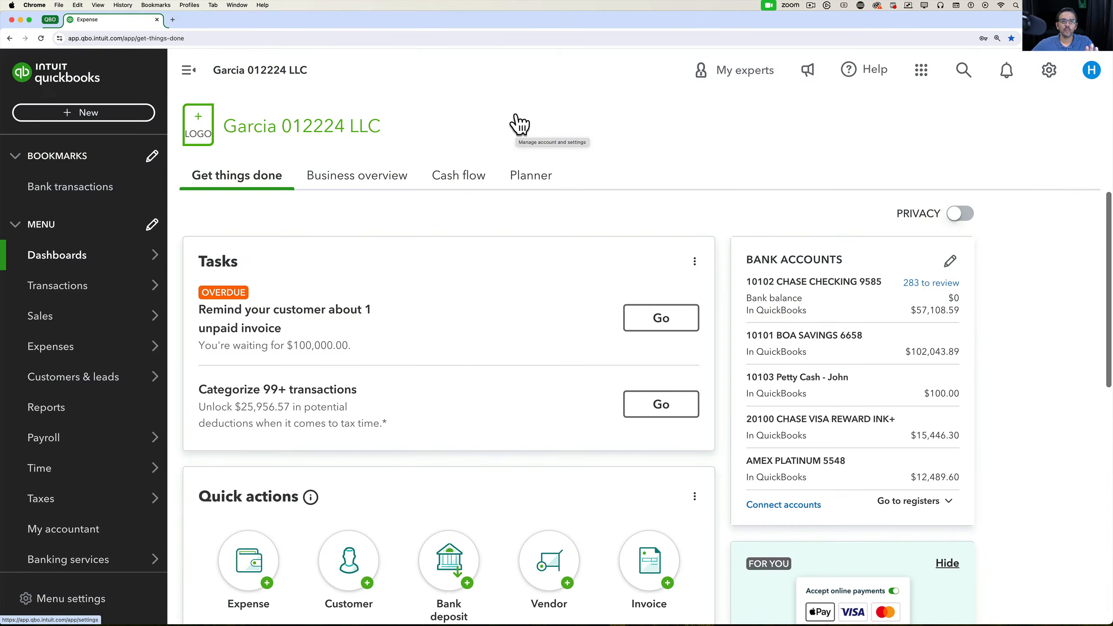
- Start a new bill and create Verizon Wireless as its new vendor
click(47, 115)
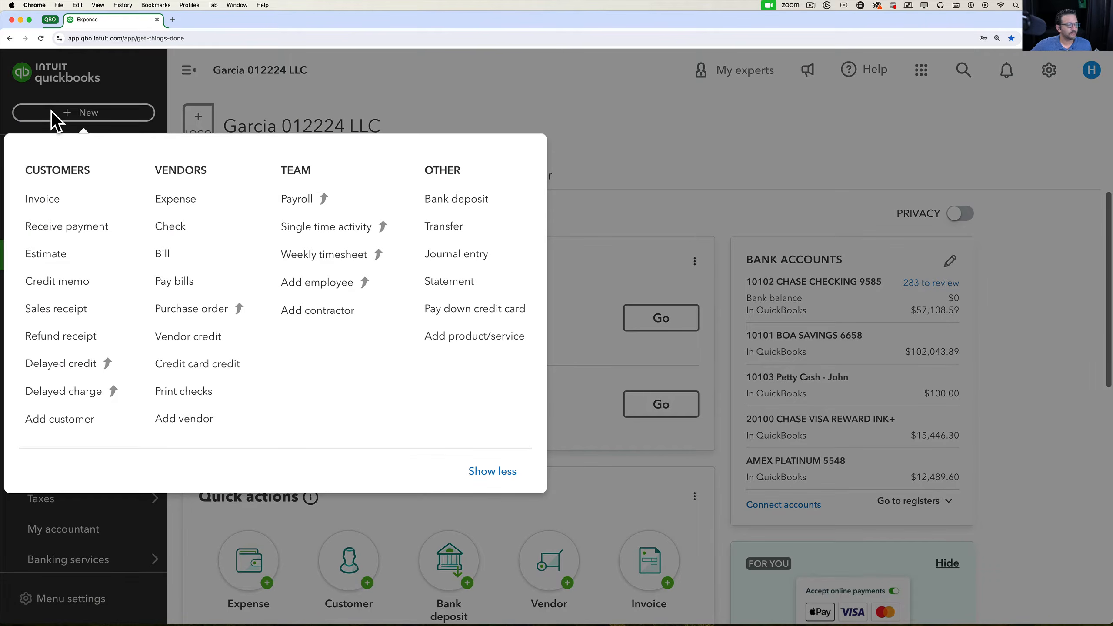
click(166, 255)
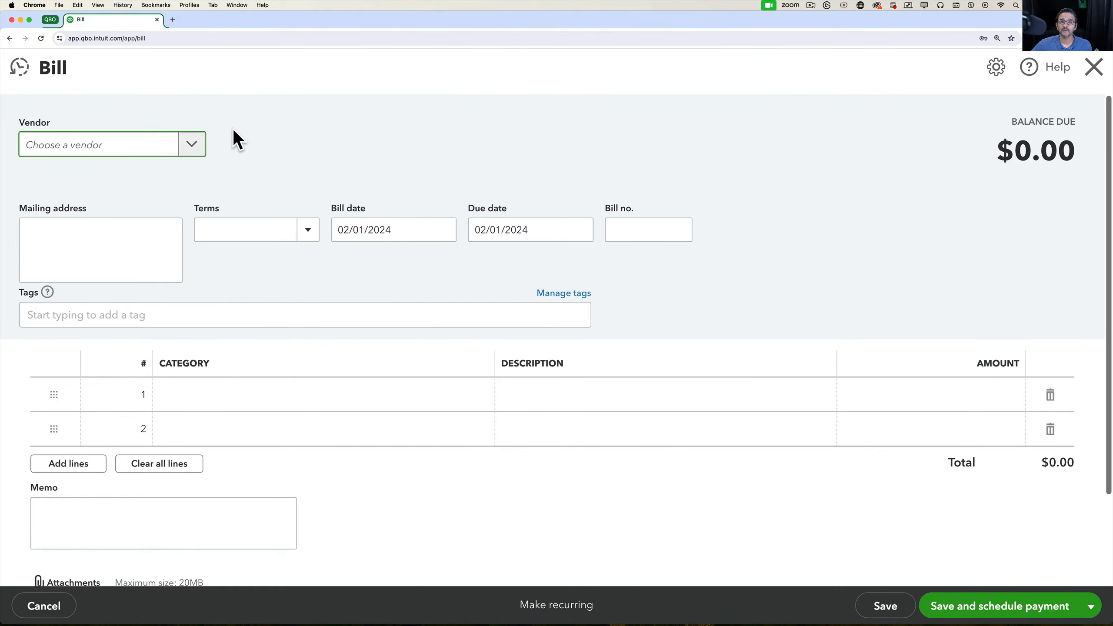
click(204, 143)
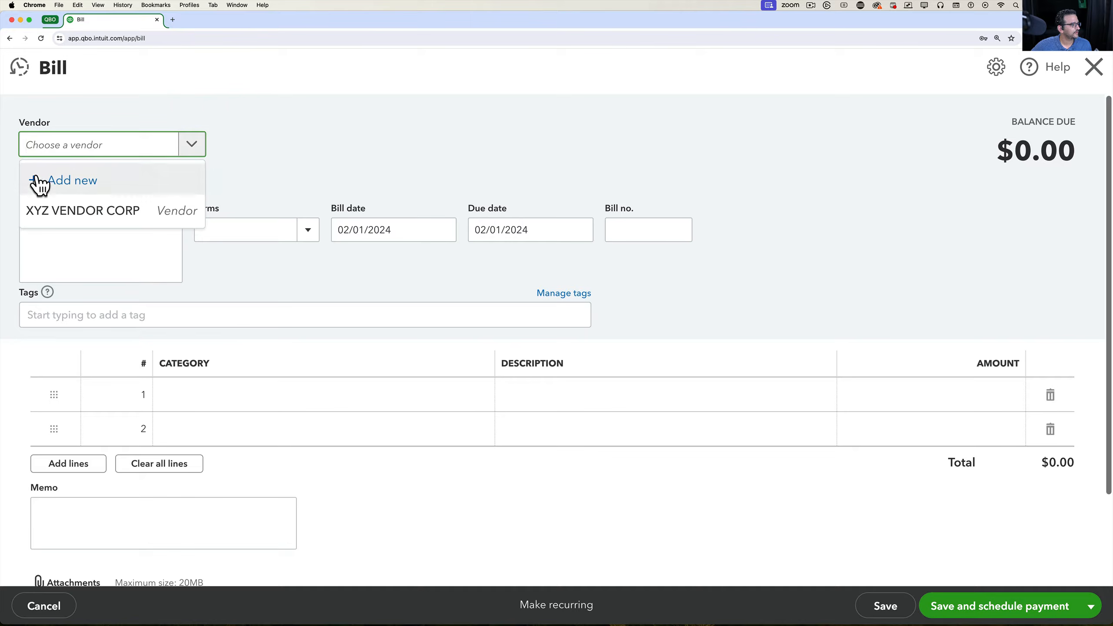
click(55, 180)
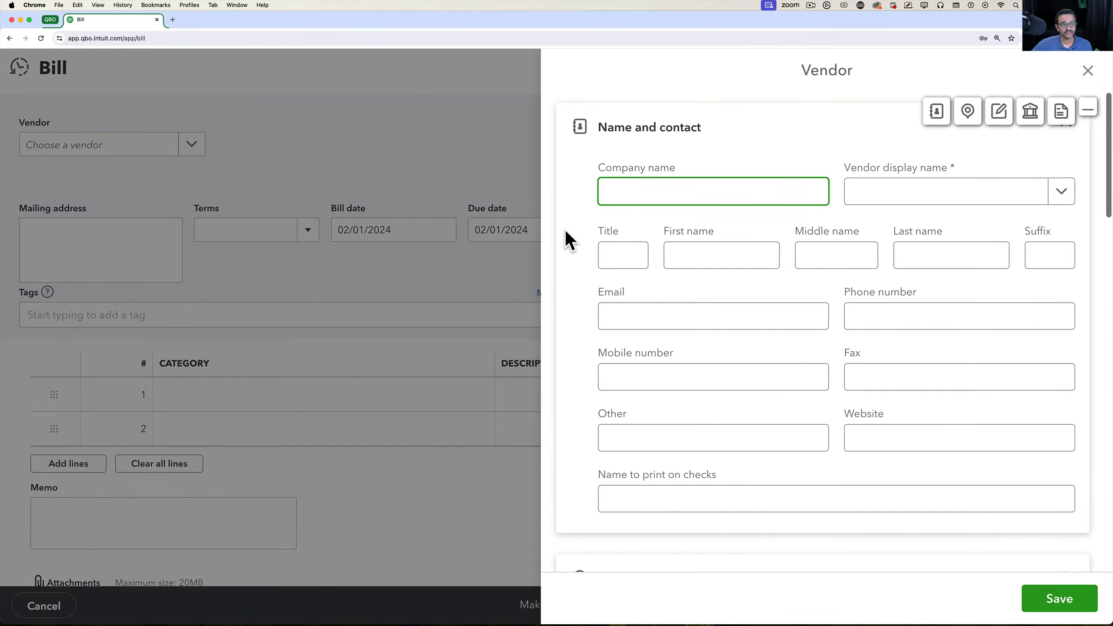
text(V)
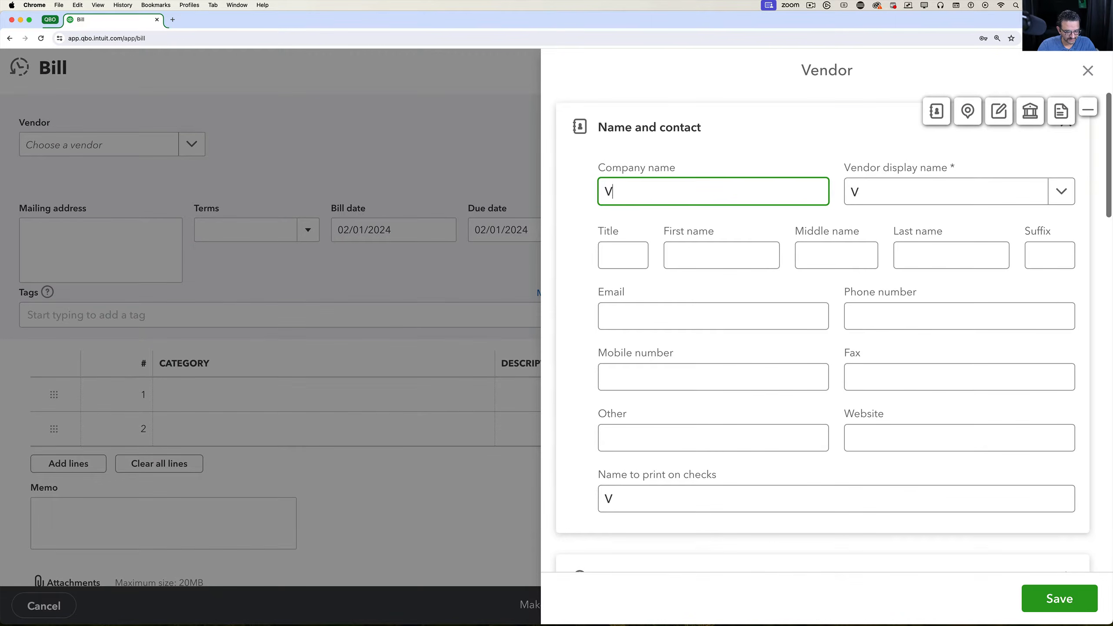
text(erizon Wireless)
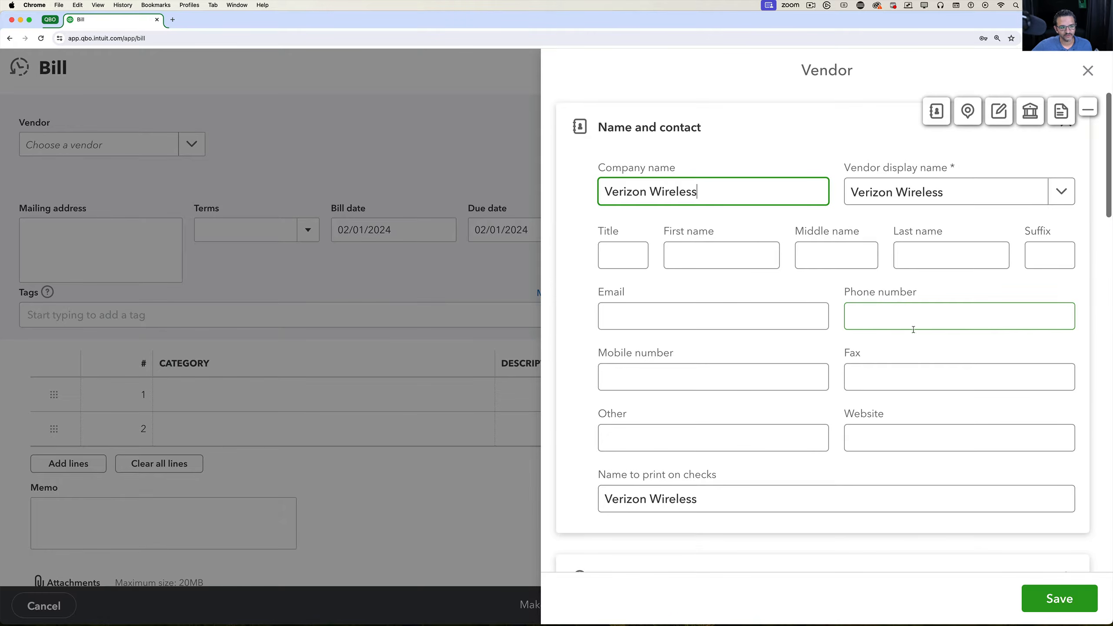
scroll(875, 390, down, 10)
scroll(880, 390, down, 15)
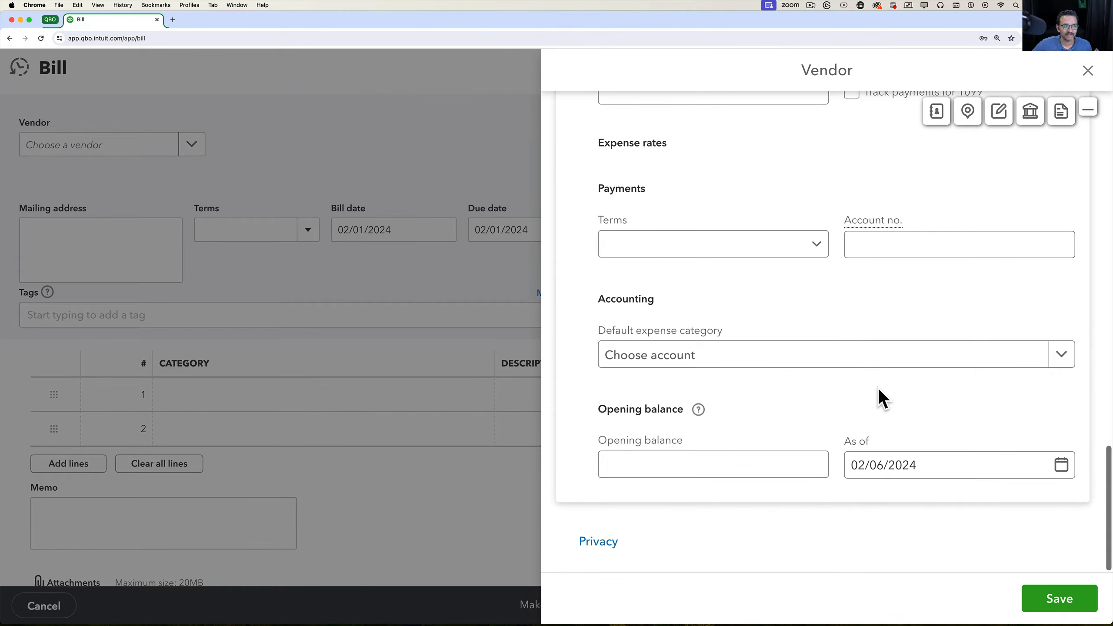
scroll(879, 389, up, 15)
scroll(879, 389, up, 4)
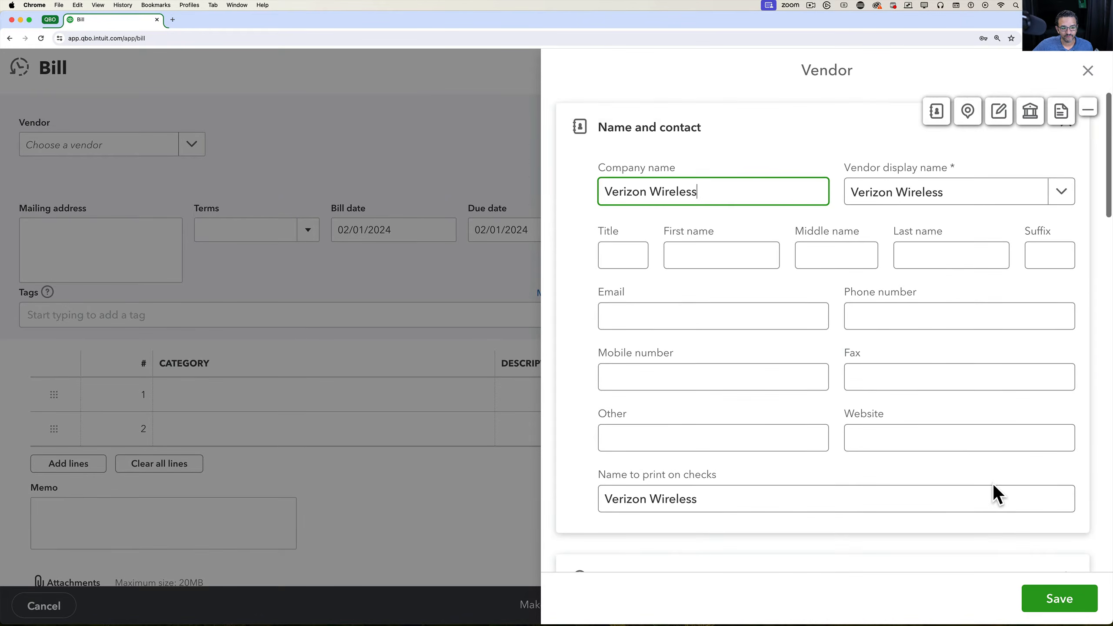
click(1046, 607)
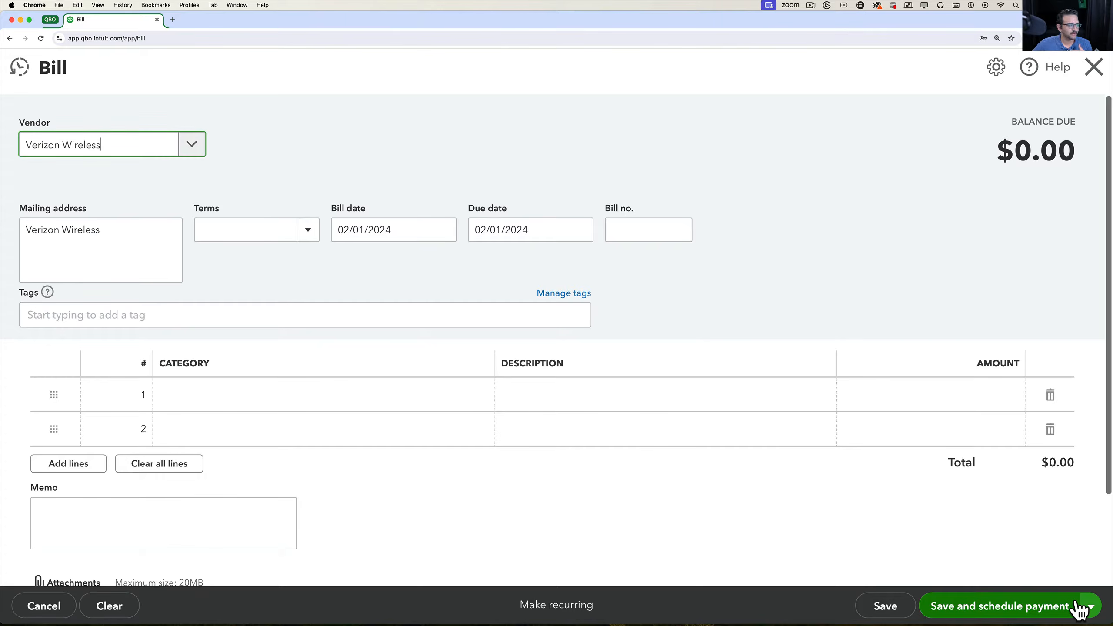
- Set the bill date to 01/20/2024, the due date to 01/26/2024 and the bill number to 544445
click(398, 229)
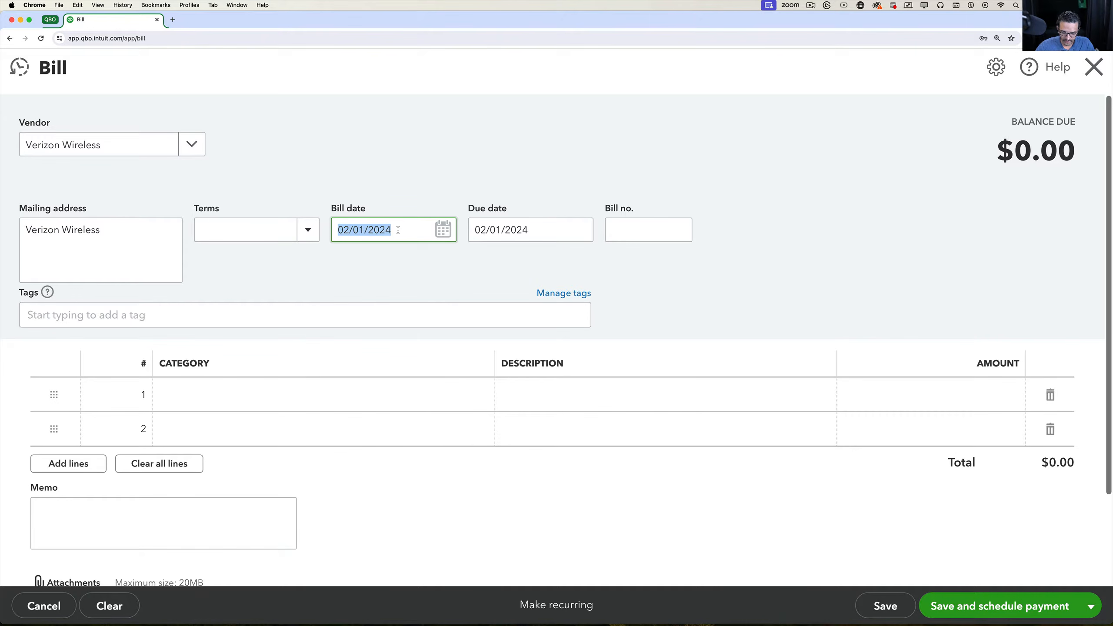
text(0120220)
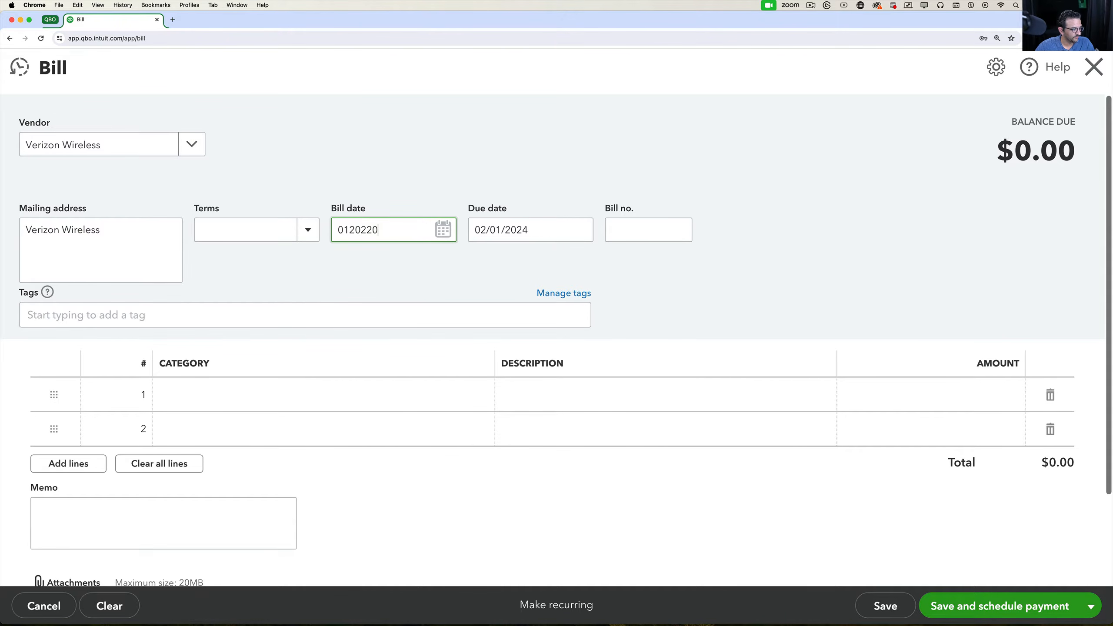
key(Tab)
click(580, 230)
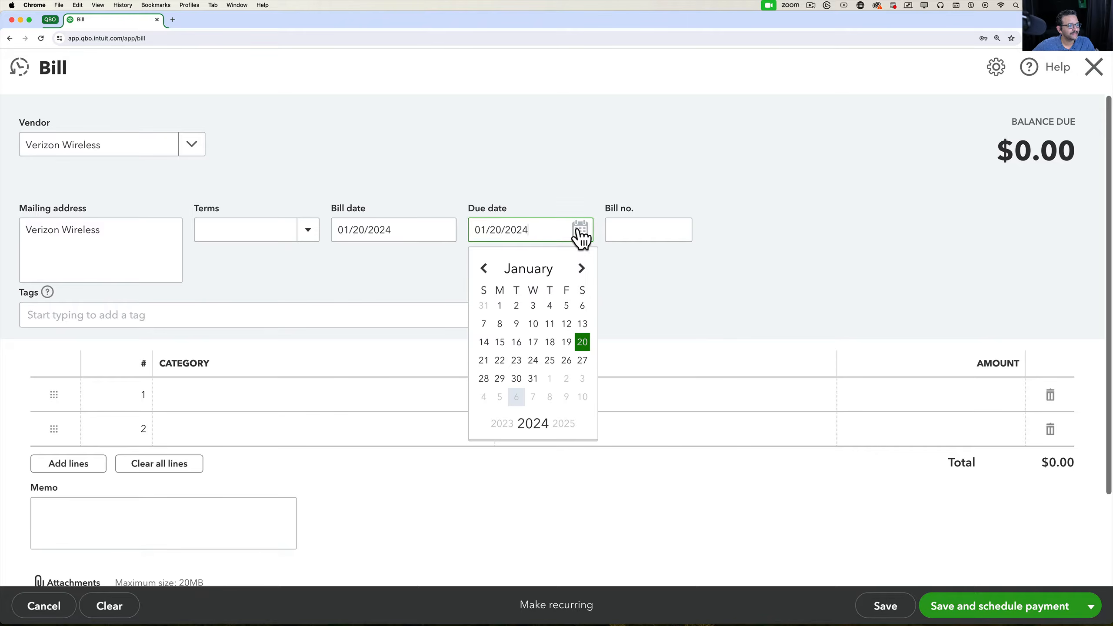
click(566, 360)
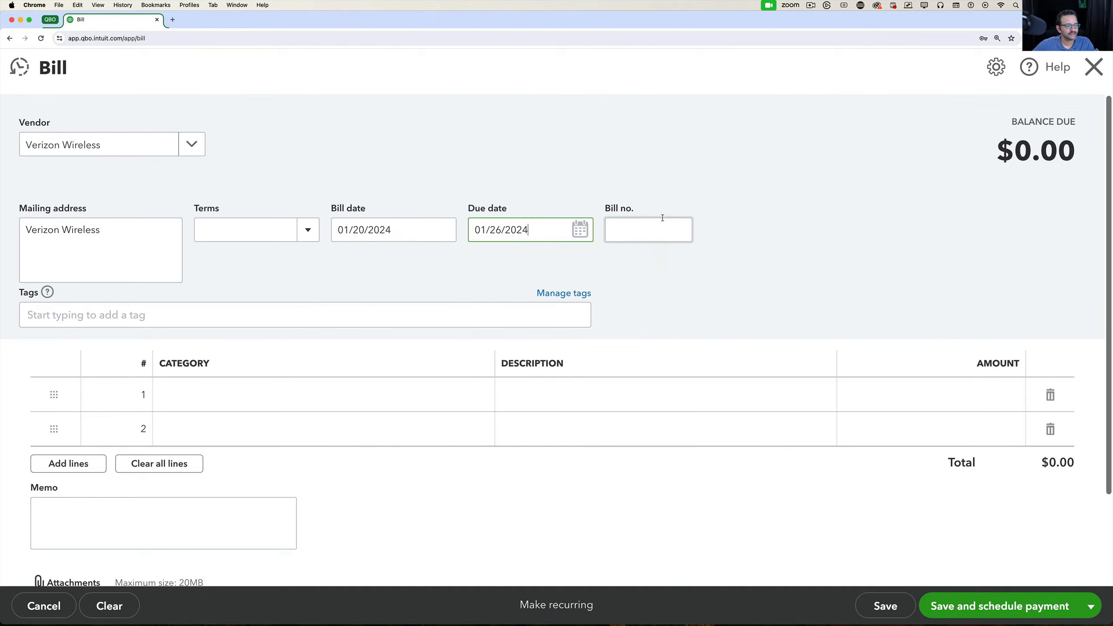
click(645, 226)
text(544445)
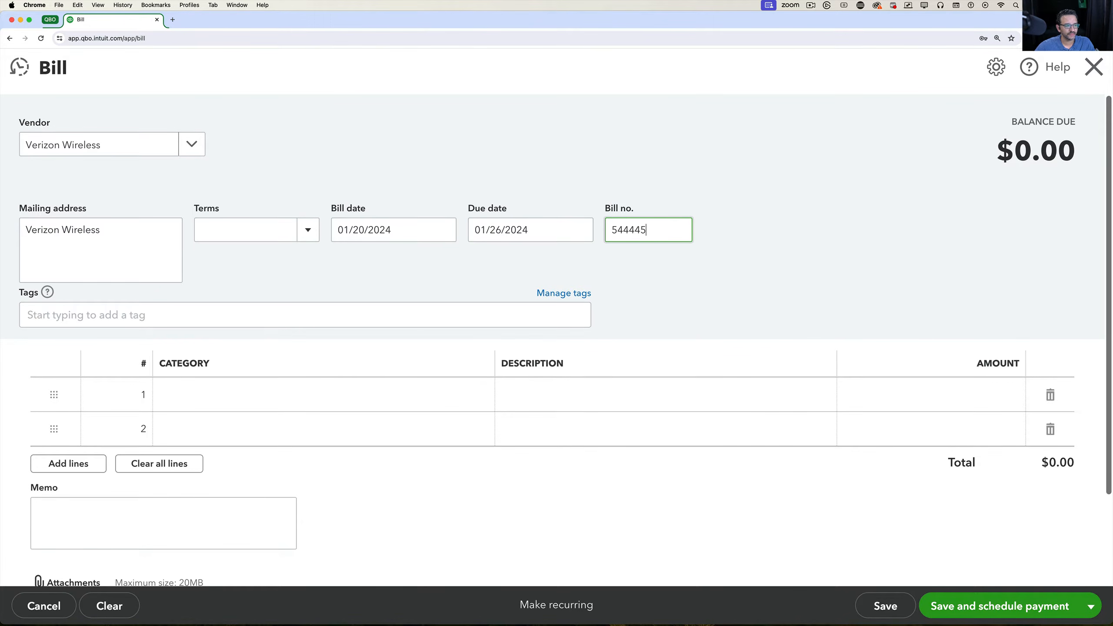
- Fill the first bill line with the Phone service category under Utilities and an amount of 596.12
click(222, 393)
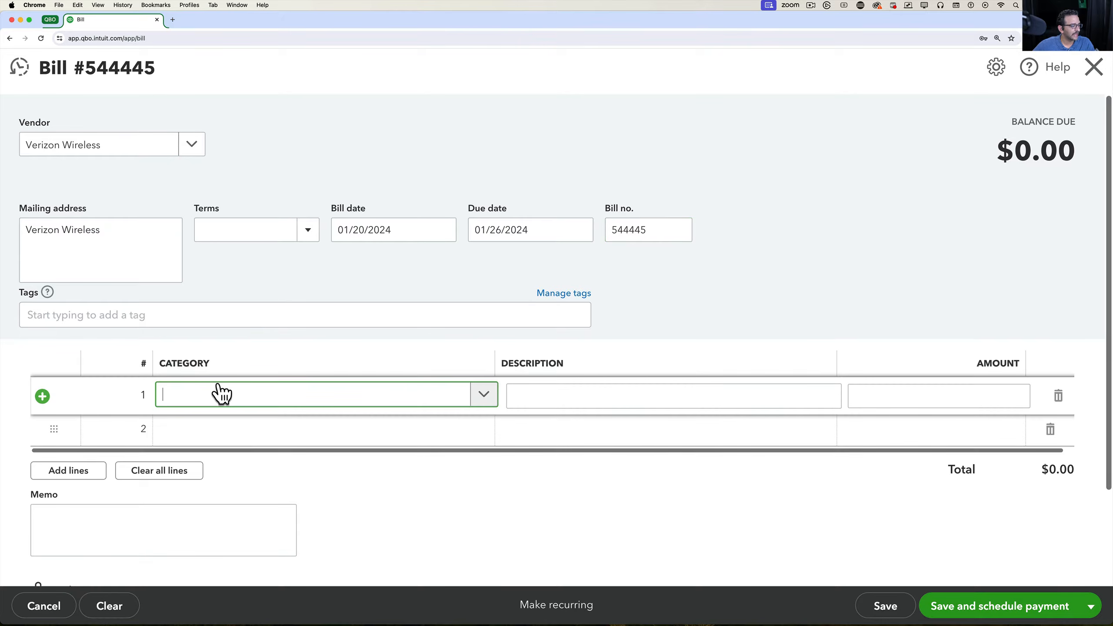
text(phone)
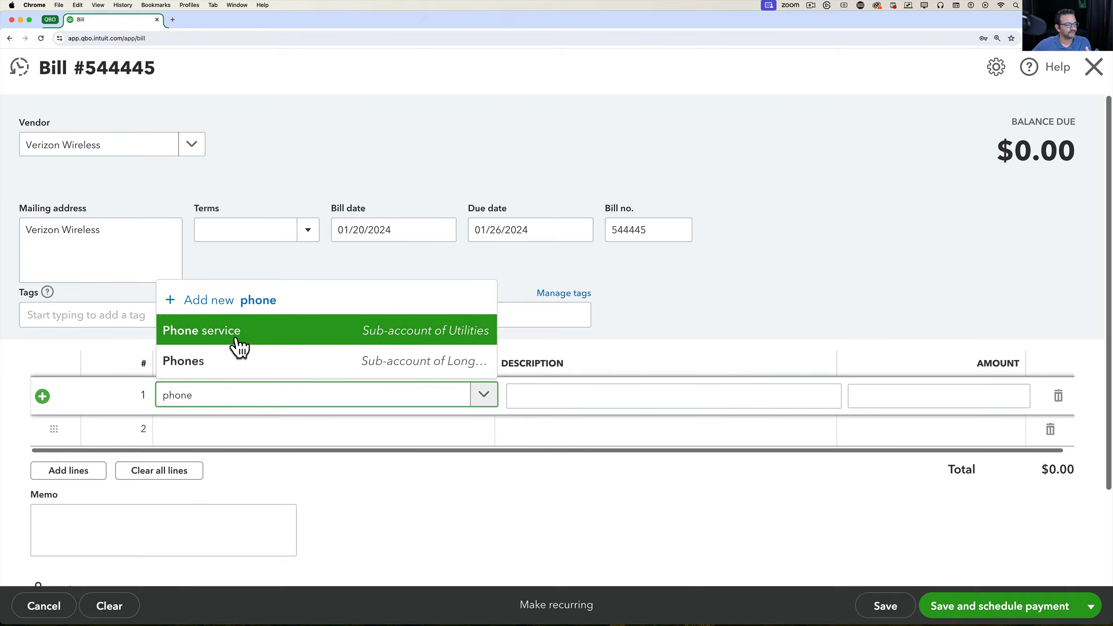
click(236, 336)
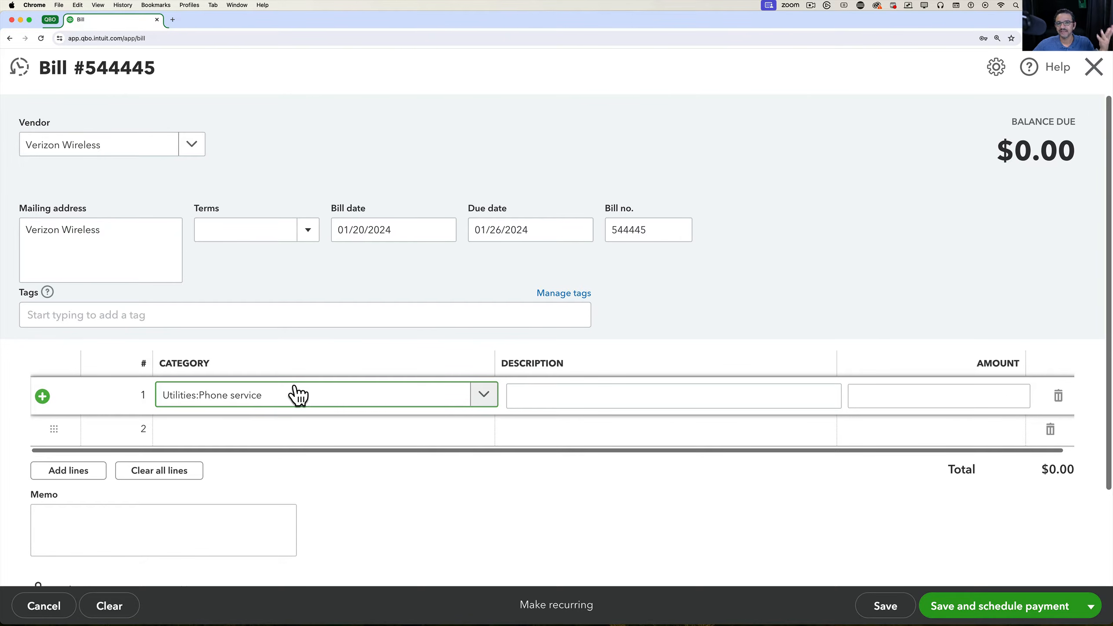
click(906, 386)
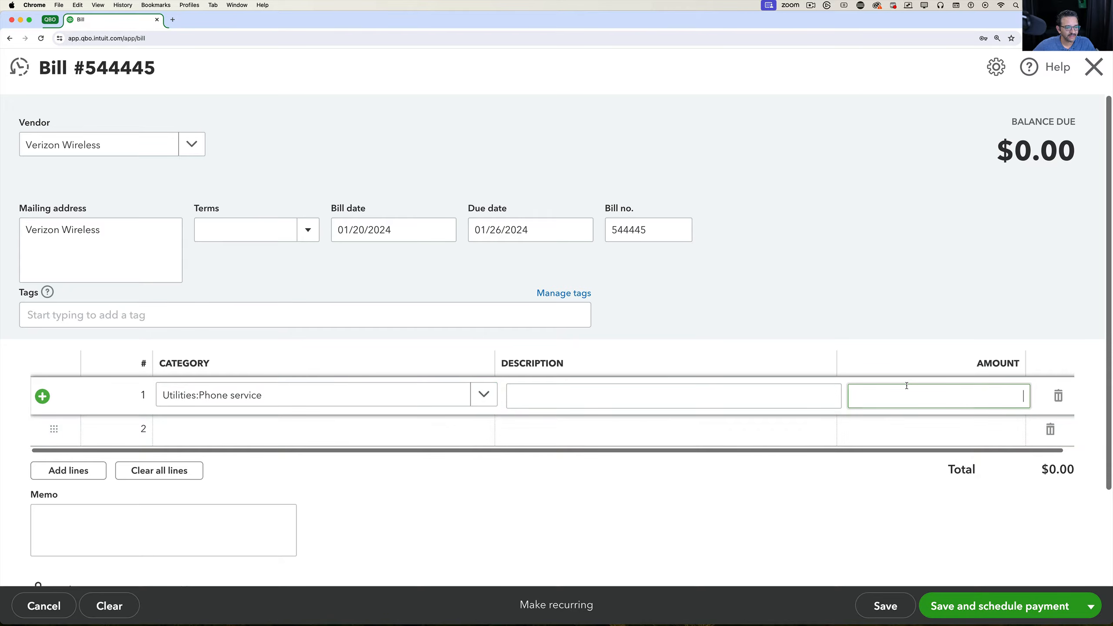
text(5)
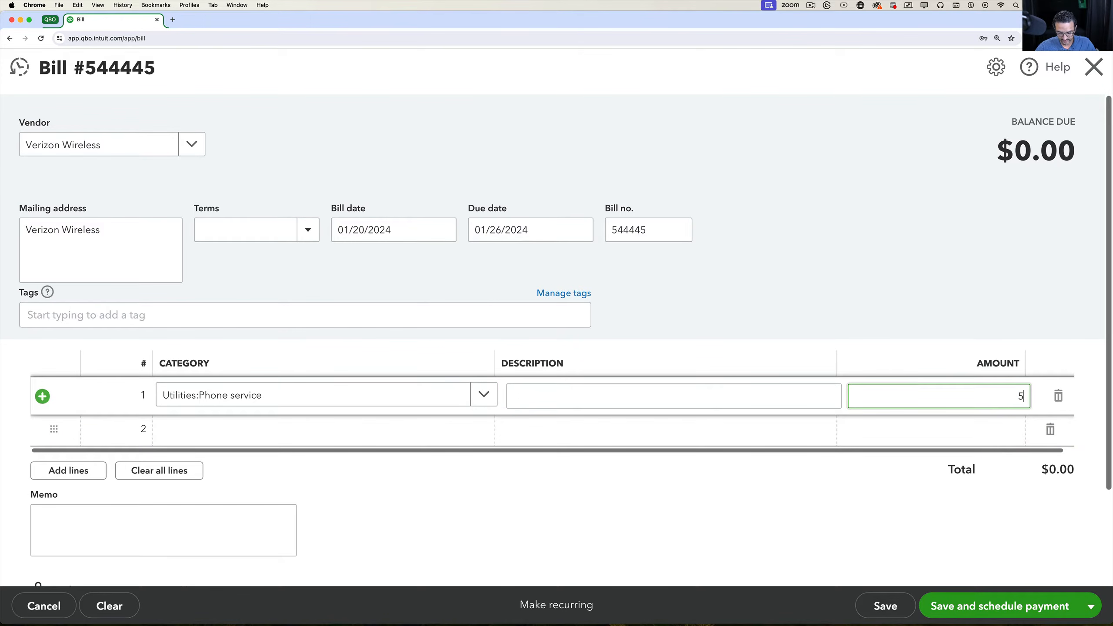
text(96.12)
key(Tab)
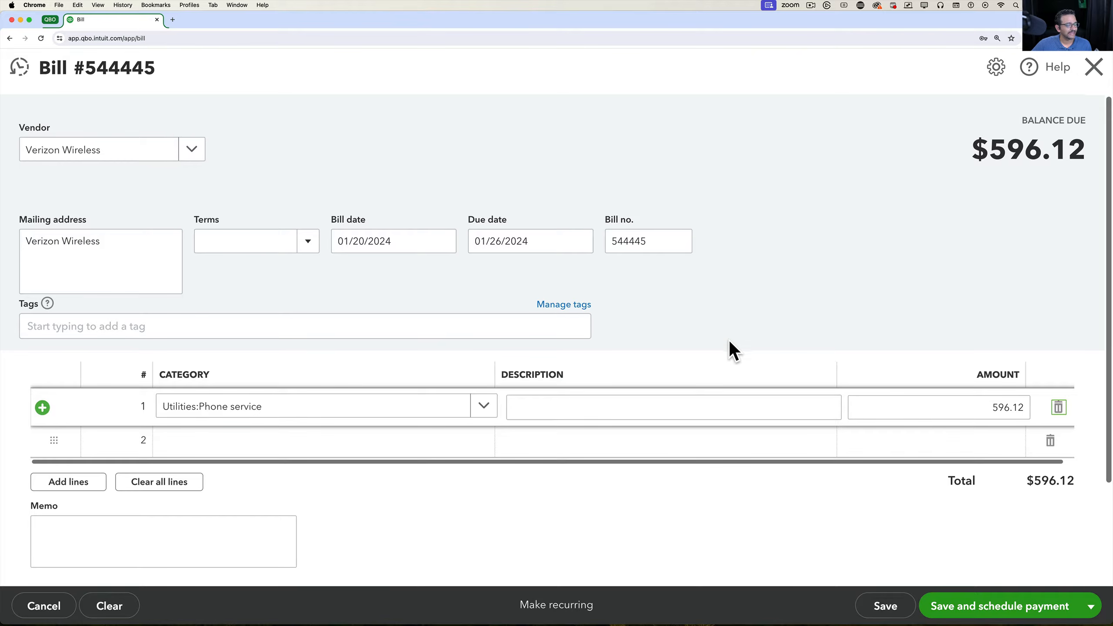
- Attach the file altaccountant sunbiz.pdf from the Desktop to the bill
scroll(728, 348, down, 5)
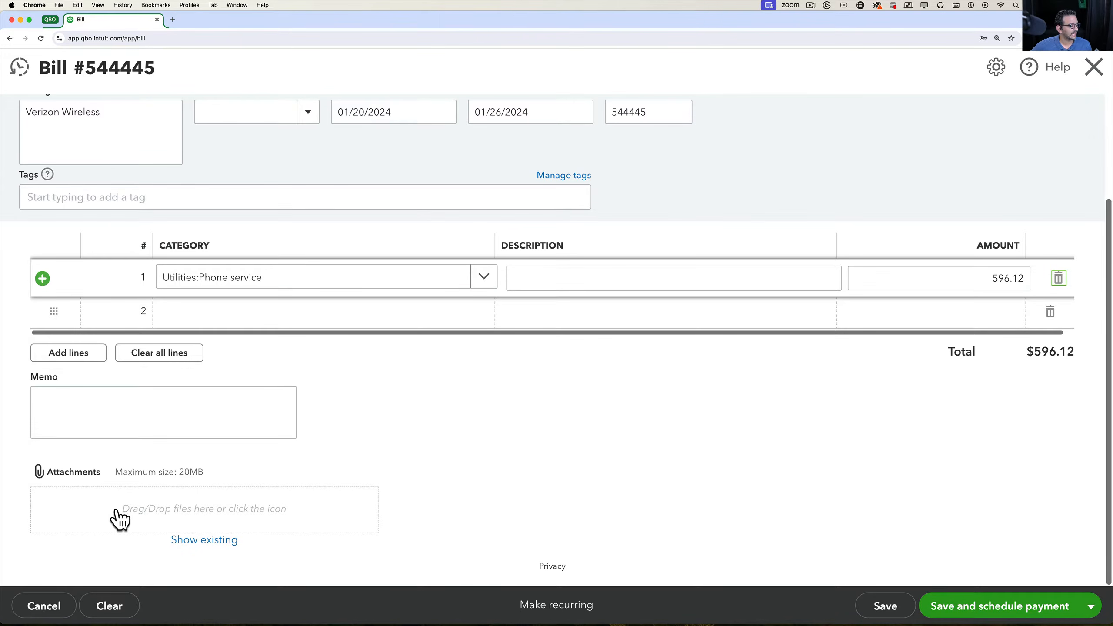
click(137, 508)
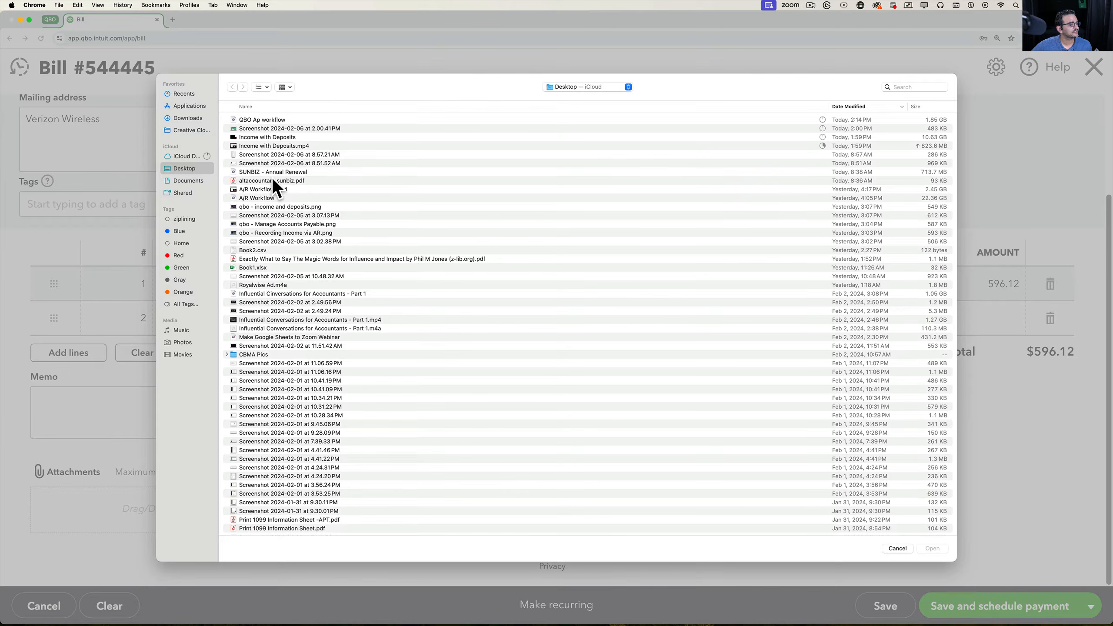
click(275, 181)
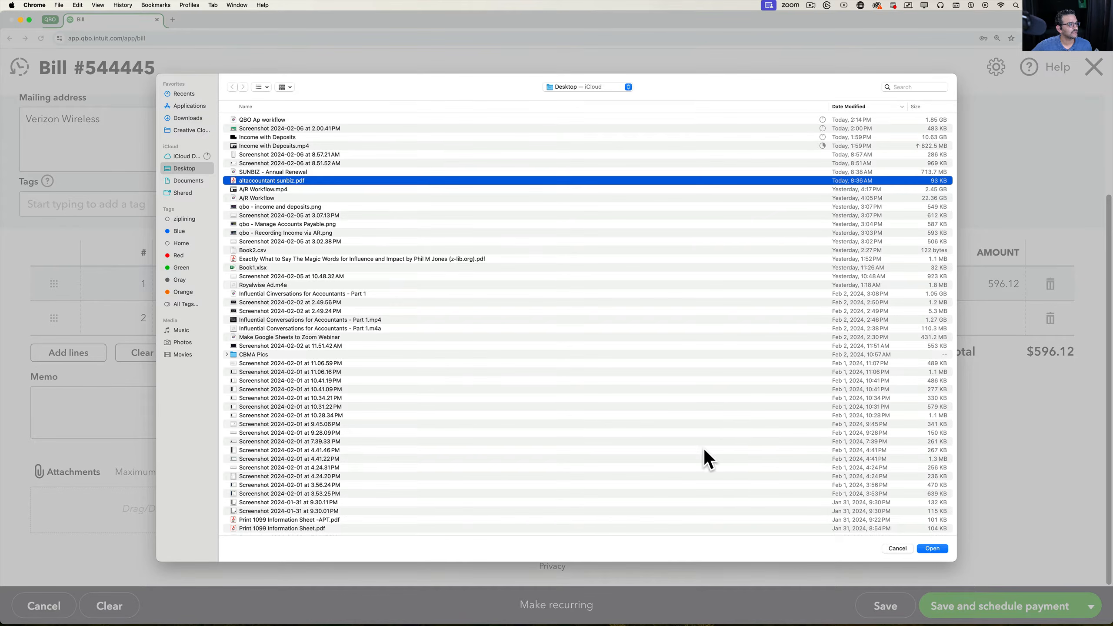
click(943, 548)
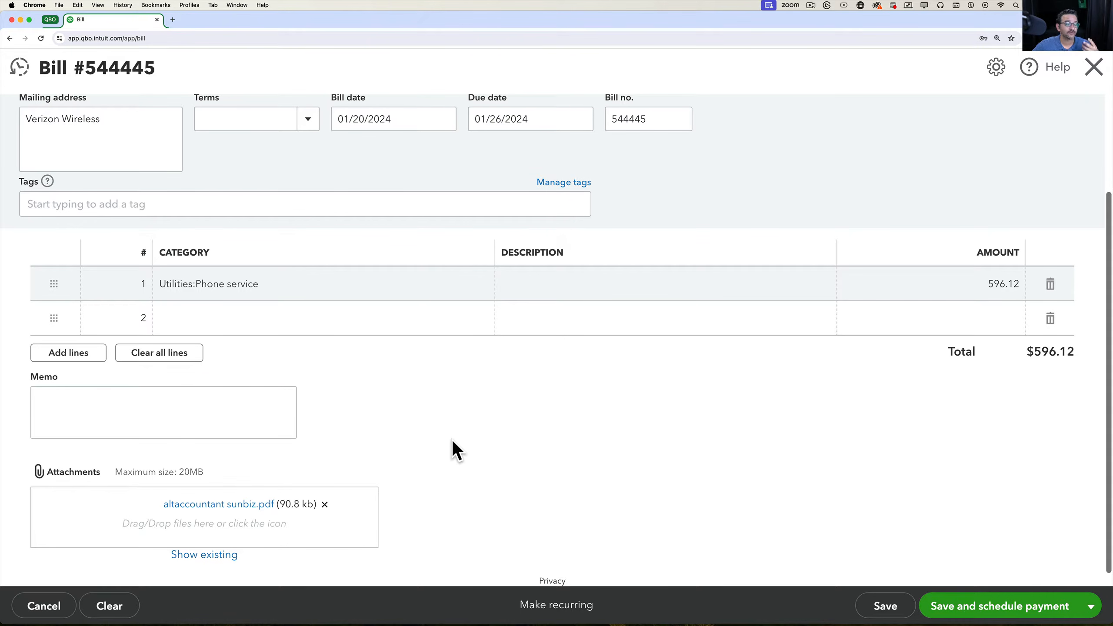
- Save and close the Verizon Wireless bill
click(1092, 612)
click(987, 581)
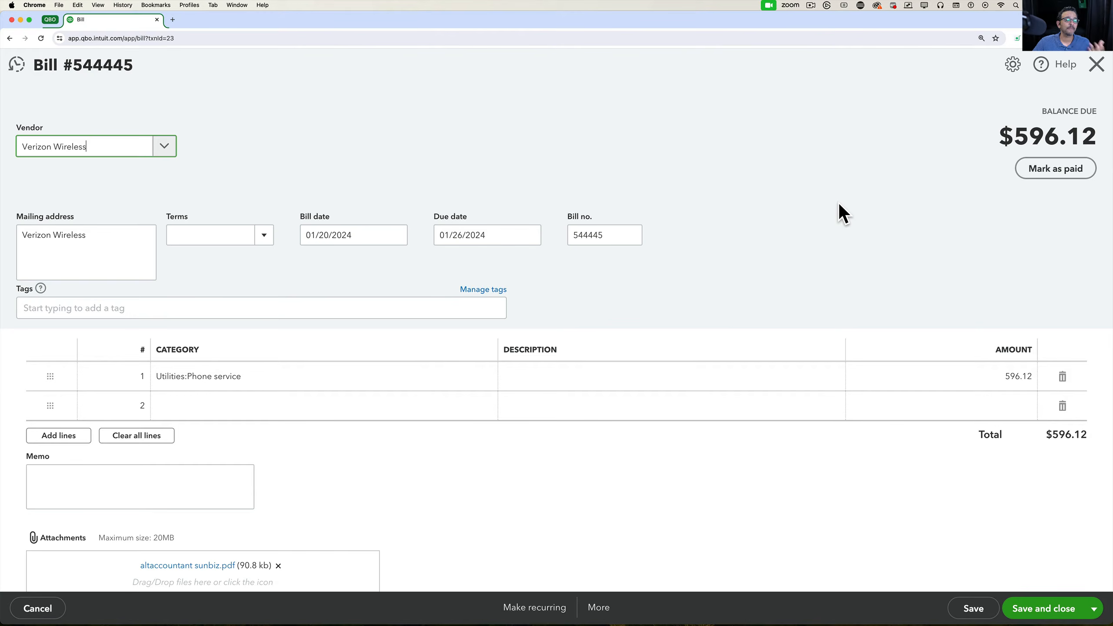
click(1096, 65)
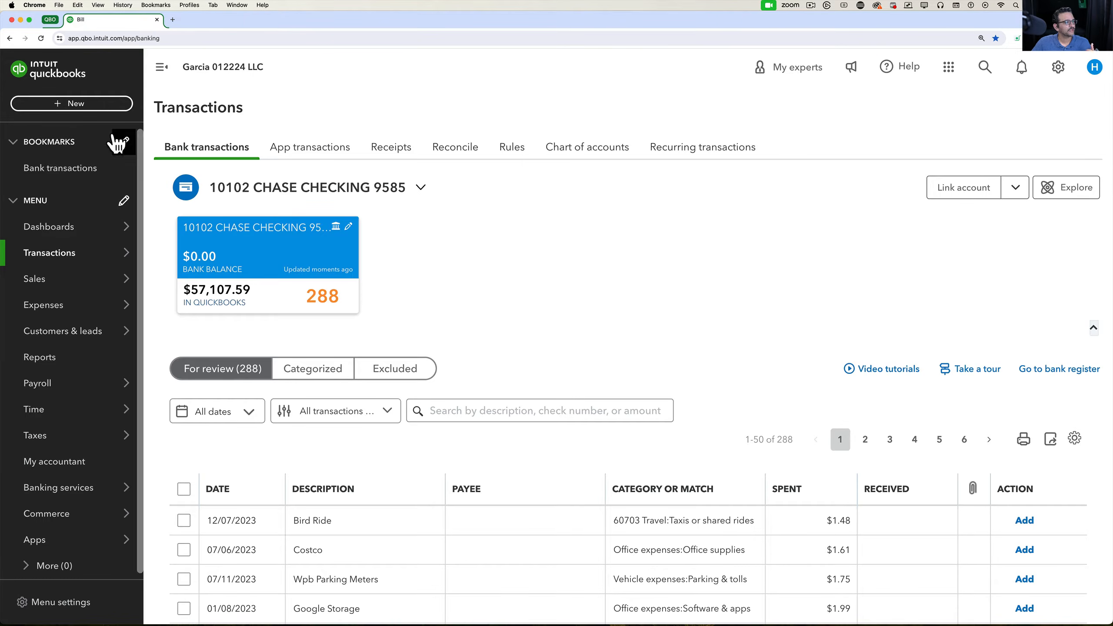
- Start paying bills, choosing the Chase Checking payment account and setting the starting check number to 1115
click(65, 105)
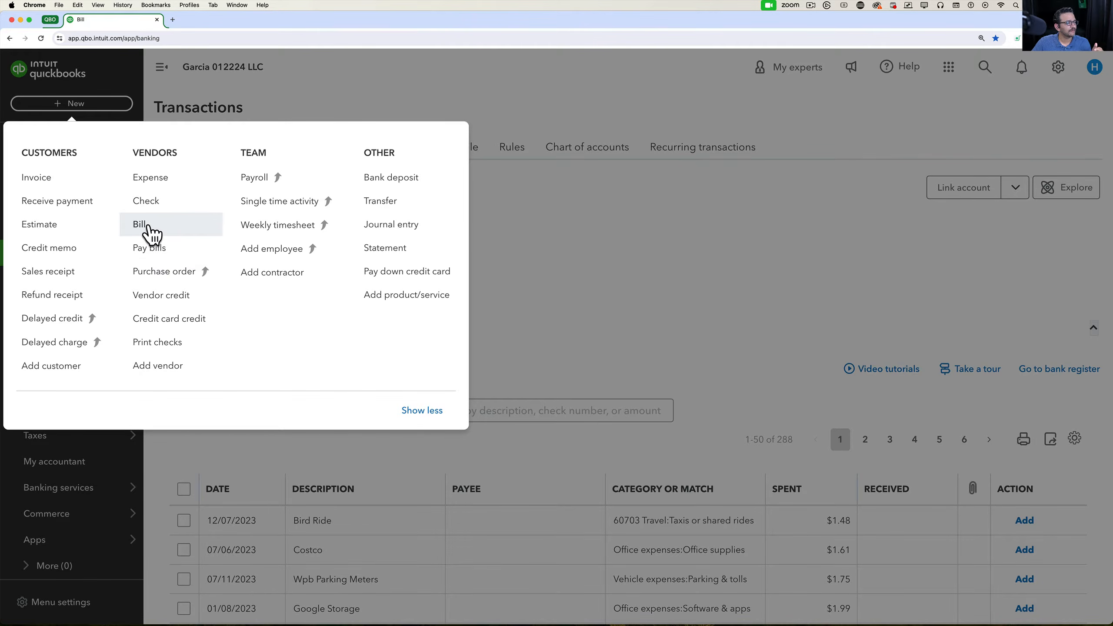
click(152, 251)
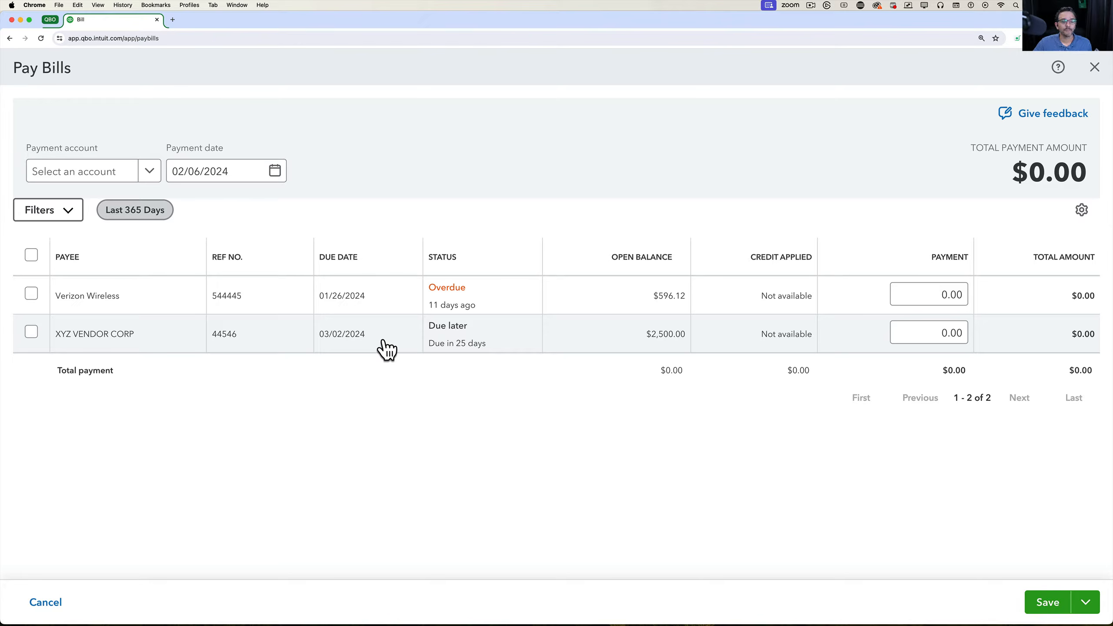
click(150, 172)
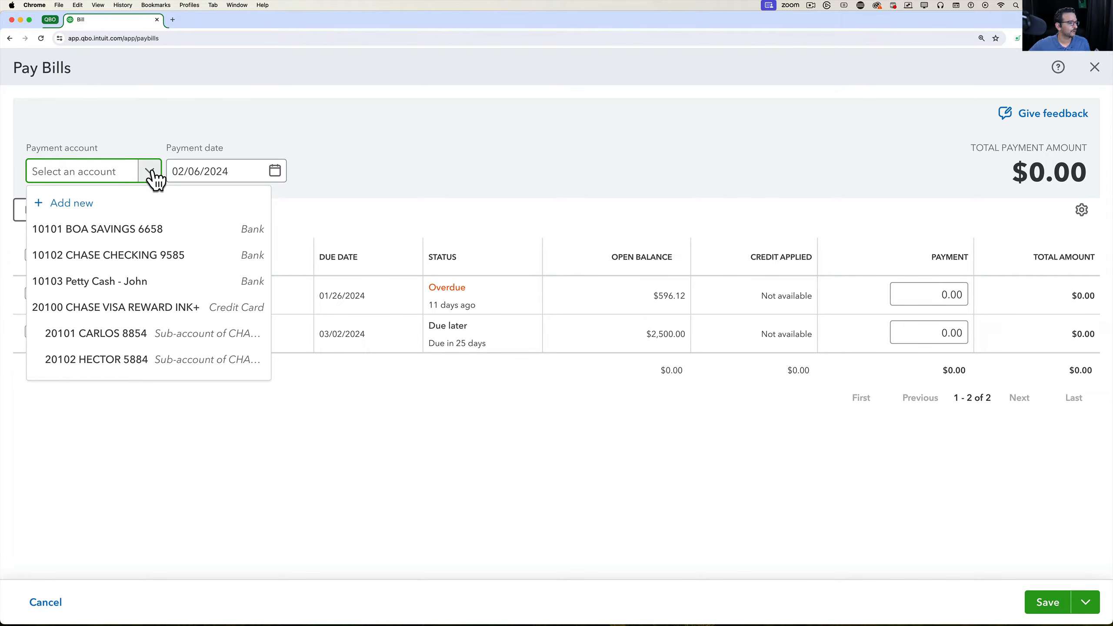
click(135, 259)
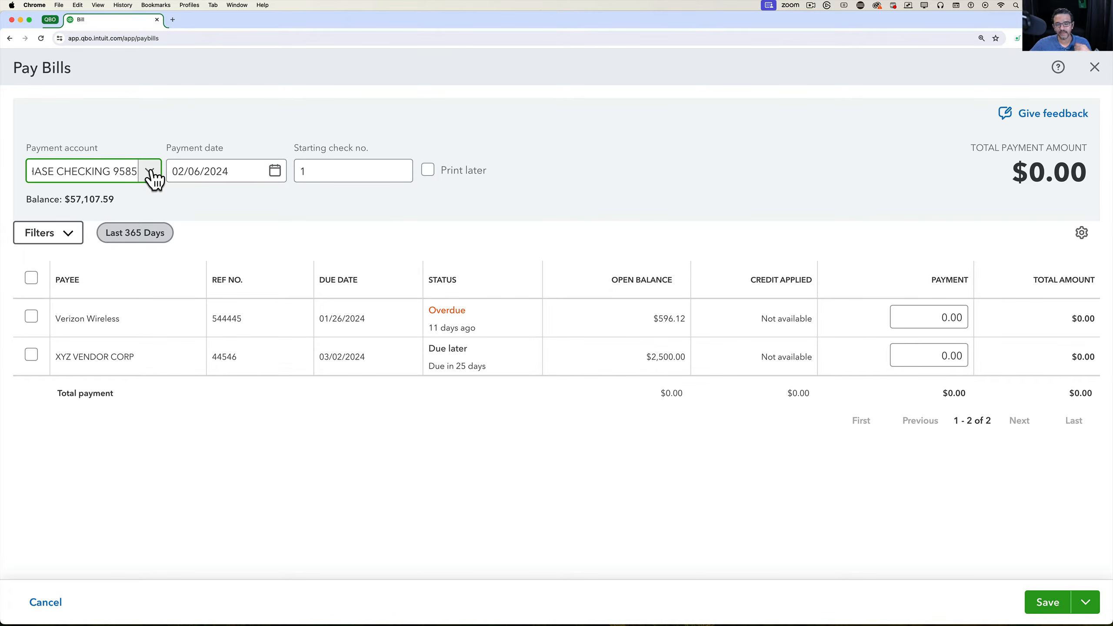
click(241, 171)
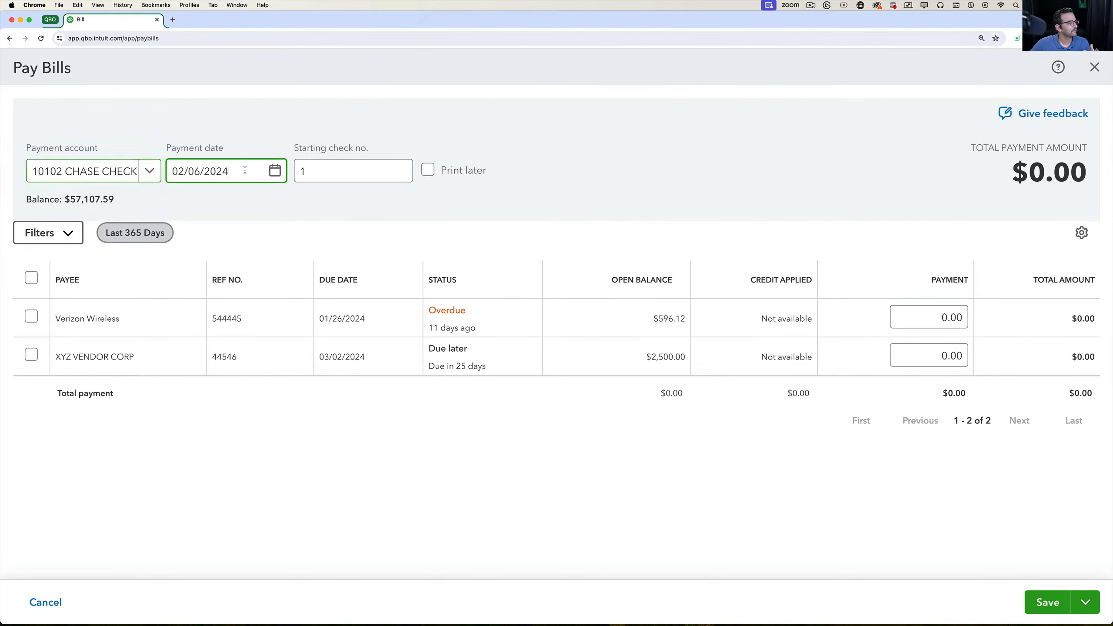
drag(241, 171, 180, 172)
click(327, 166)
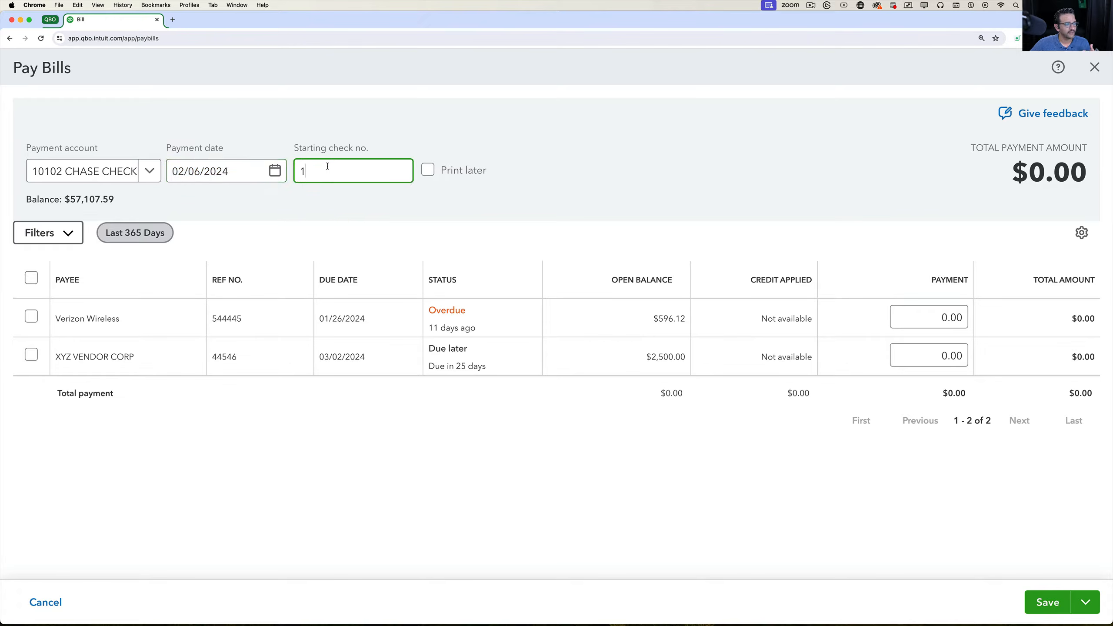
text(115)
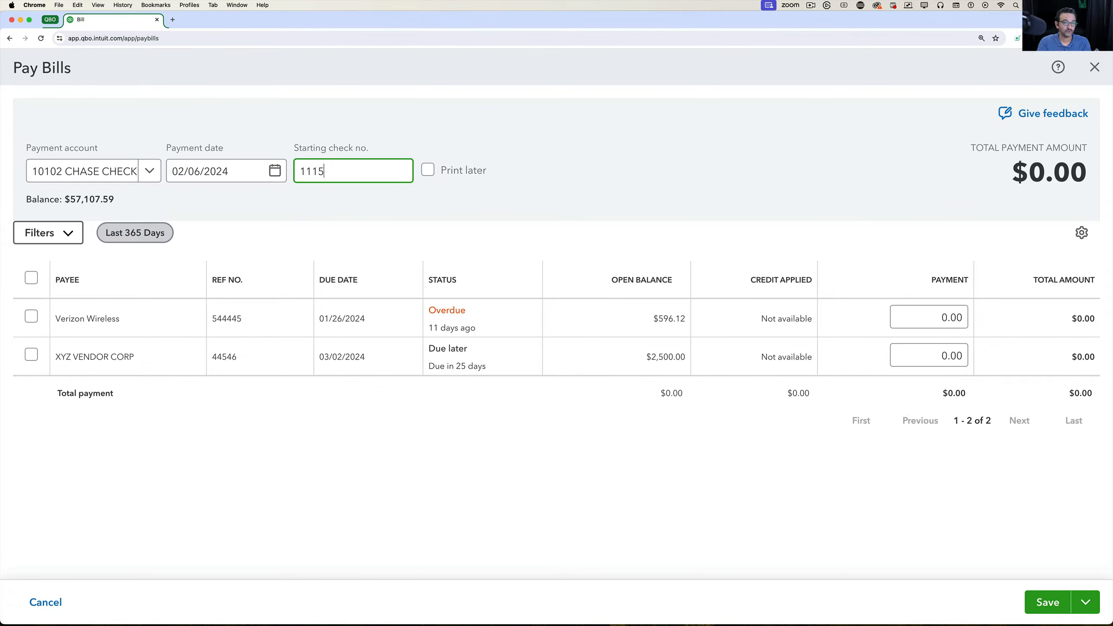
- Select the XYZ VENDOR CORP bill for payment and set a partial payment of 2200.00
click(33, 356)
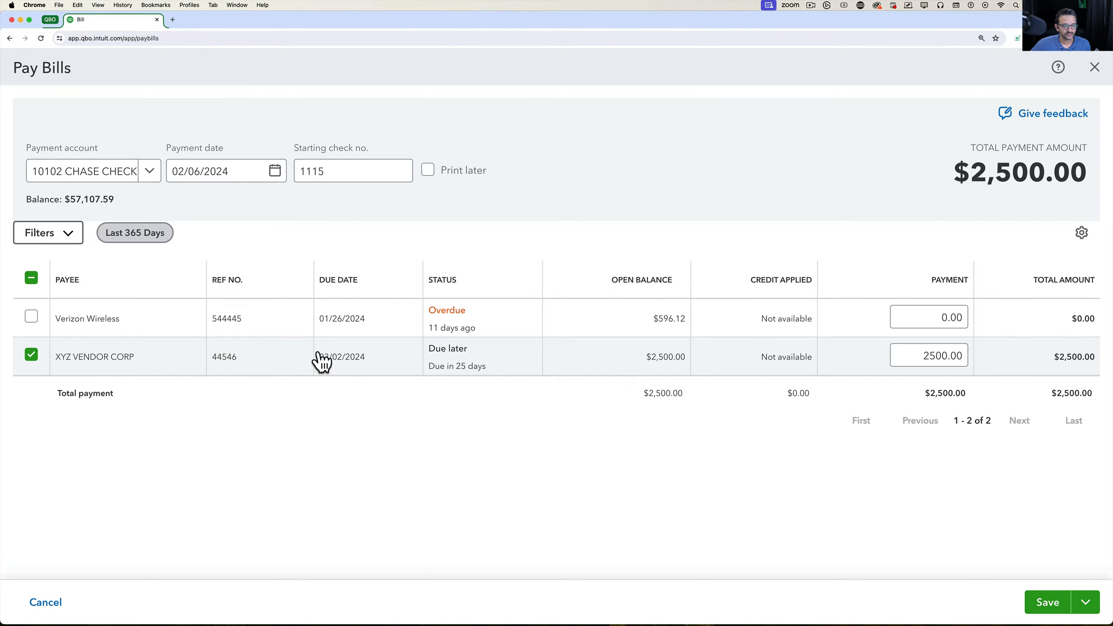
drag(904, 361, 960, 357)
key(Escape)
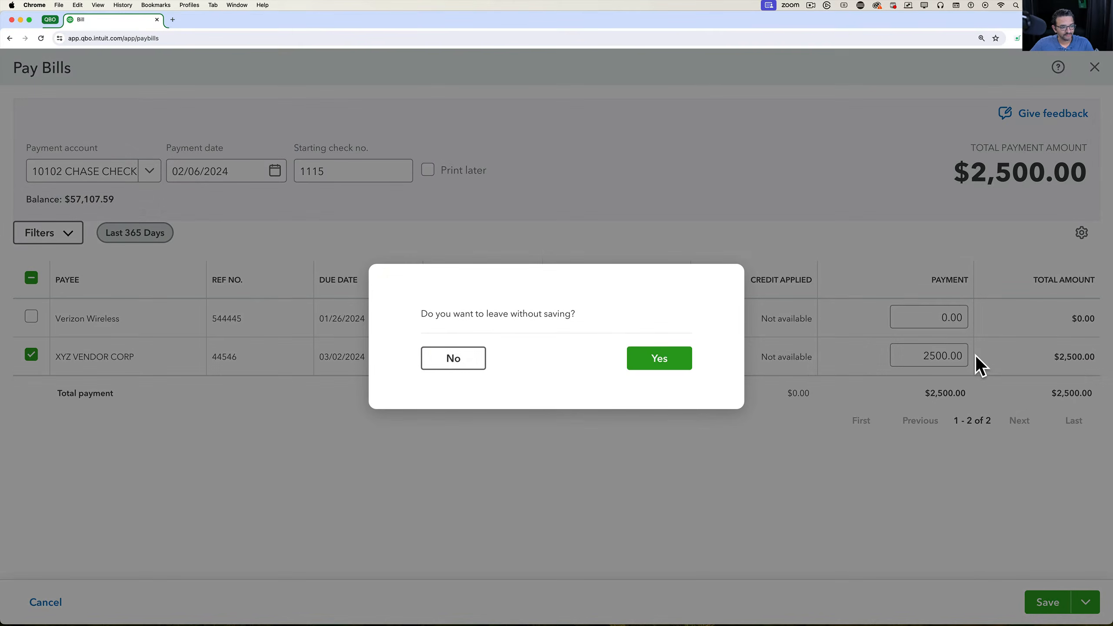
click(422, 358)
drag(917, 357, 969, 356)
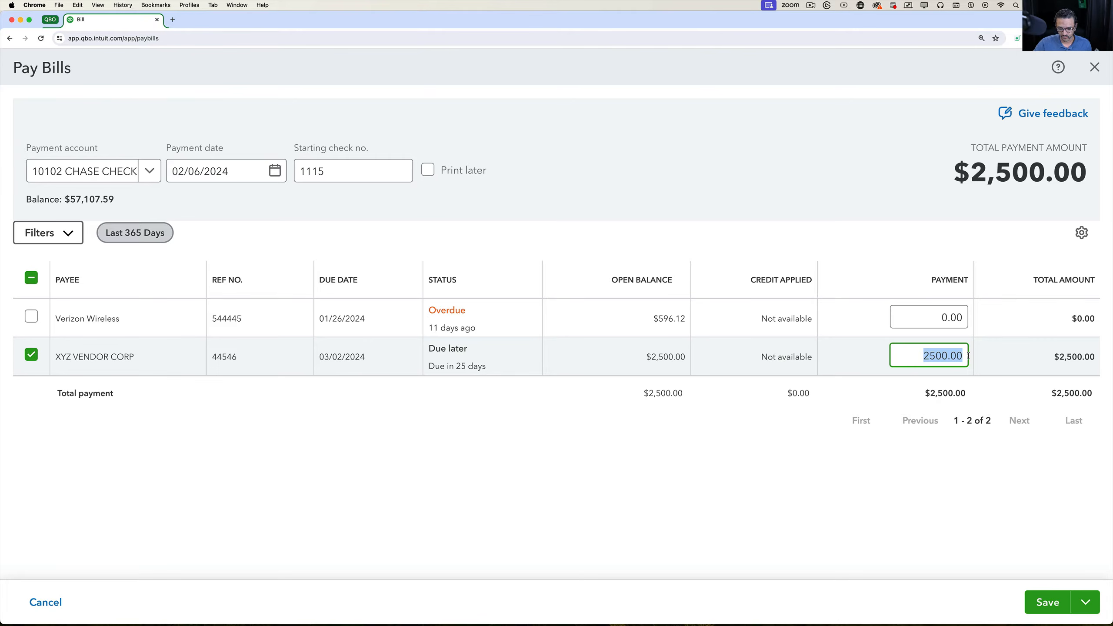
text(2200)
key(Tab)
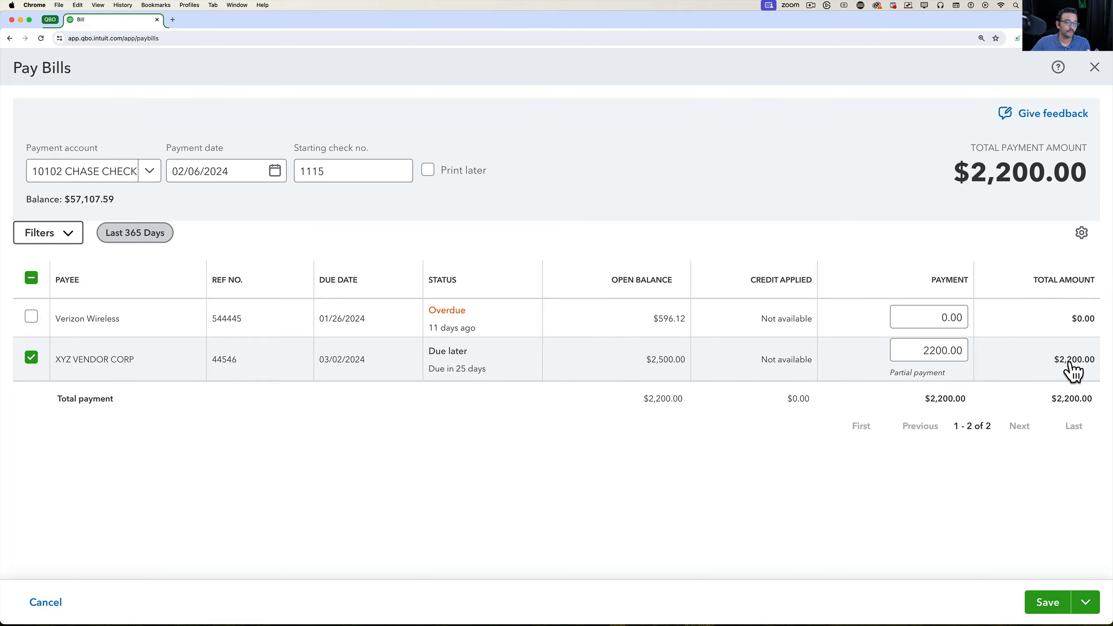
- Save the XYZ VENDOR CORP bill payment with the print option and leave the check printing setup
drag(919, 351, 973, 353)
key(Escape)
key(Escape)
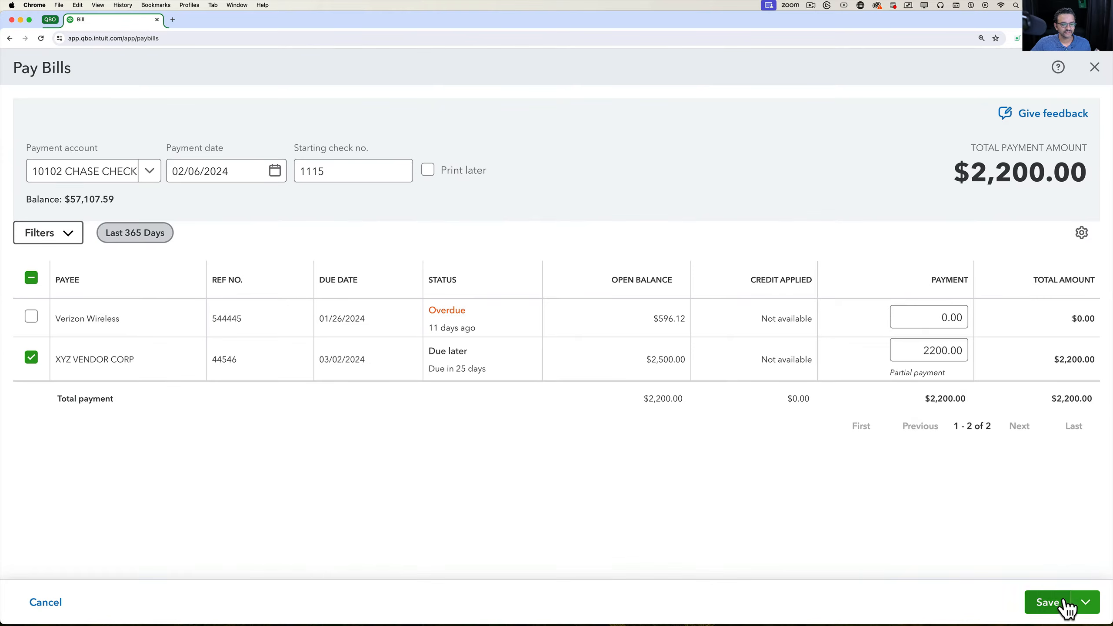
click(1086, 605)
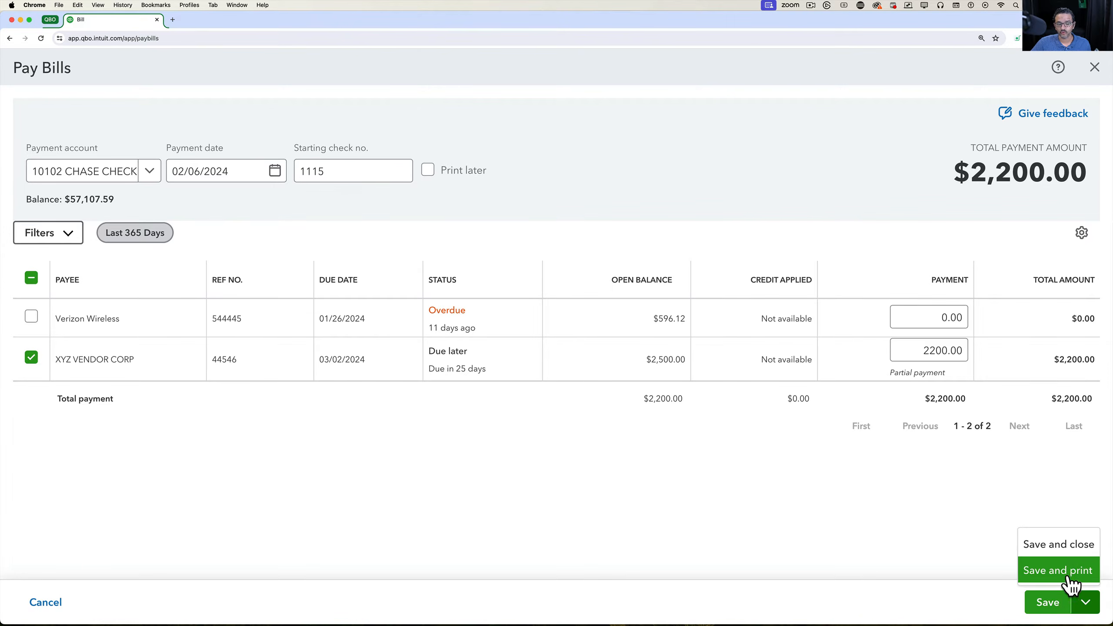
click(1069, 574)
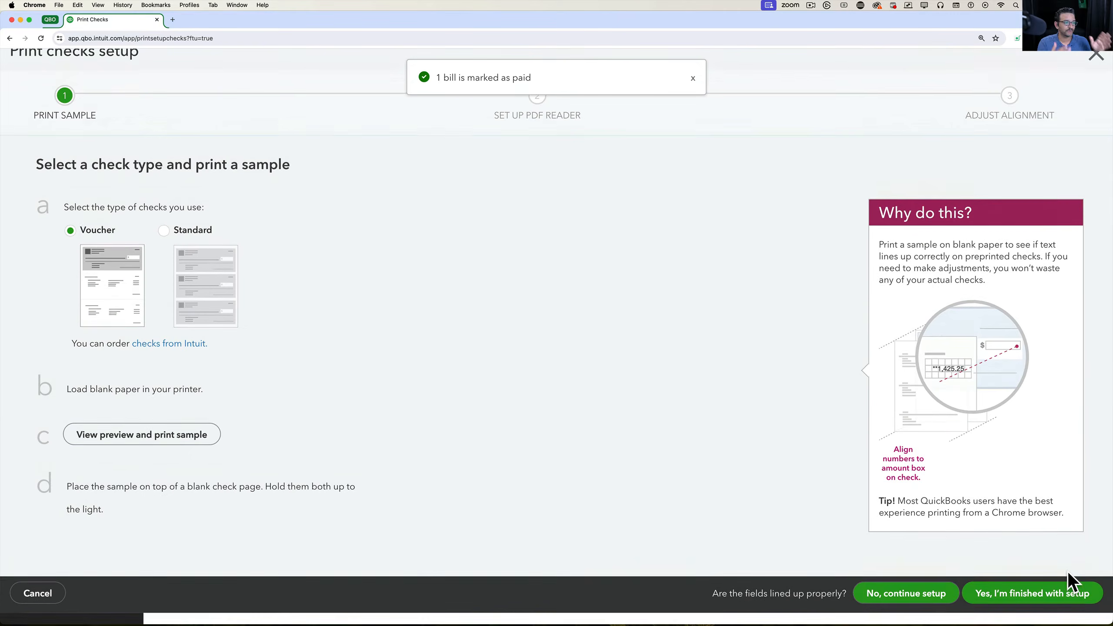
click(1049, 610)
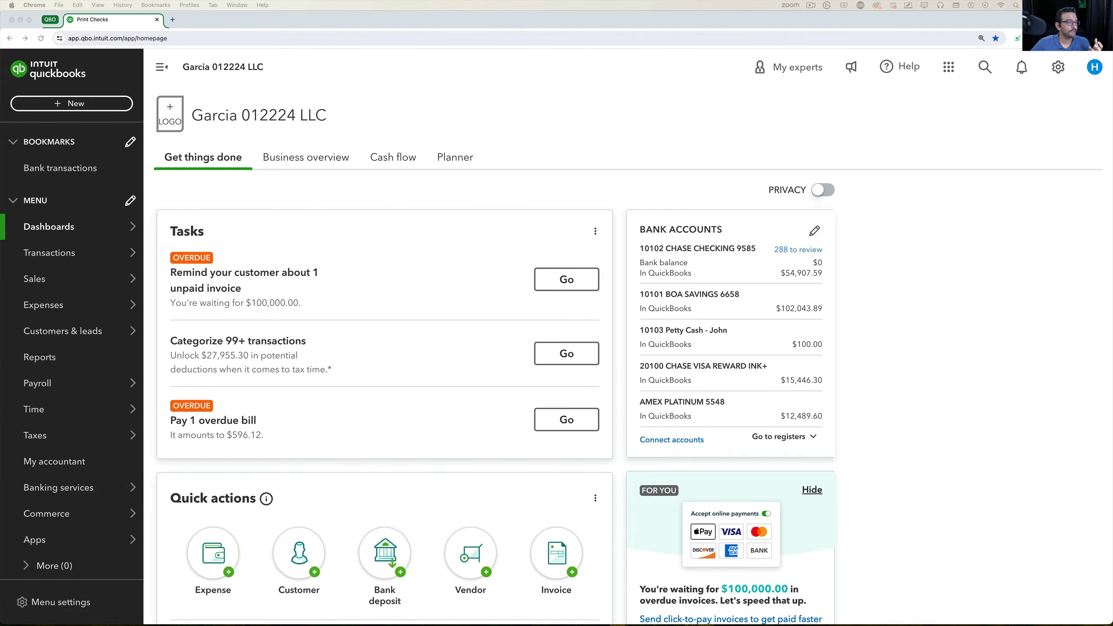
click(1016, 155)
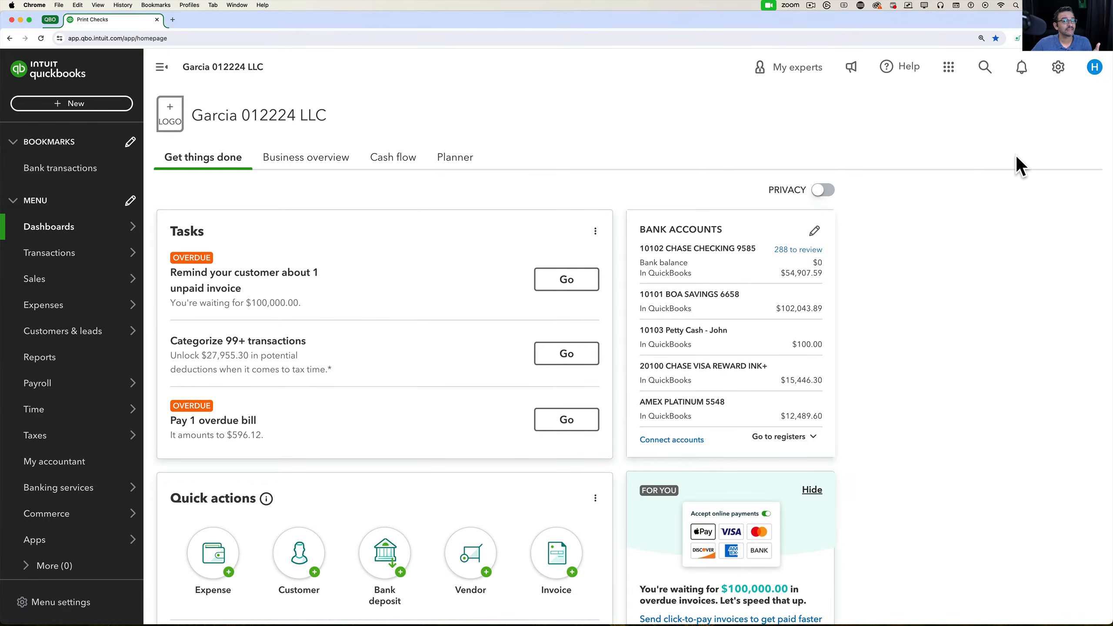
- Open the Verizon Wireless bill from the list of recent bills on a new bill form
click(80, 108)
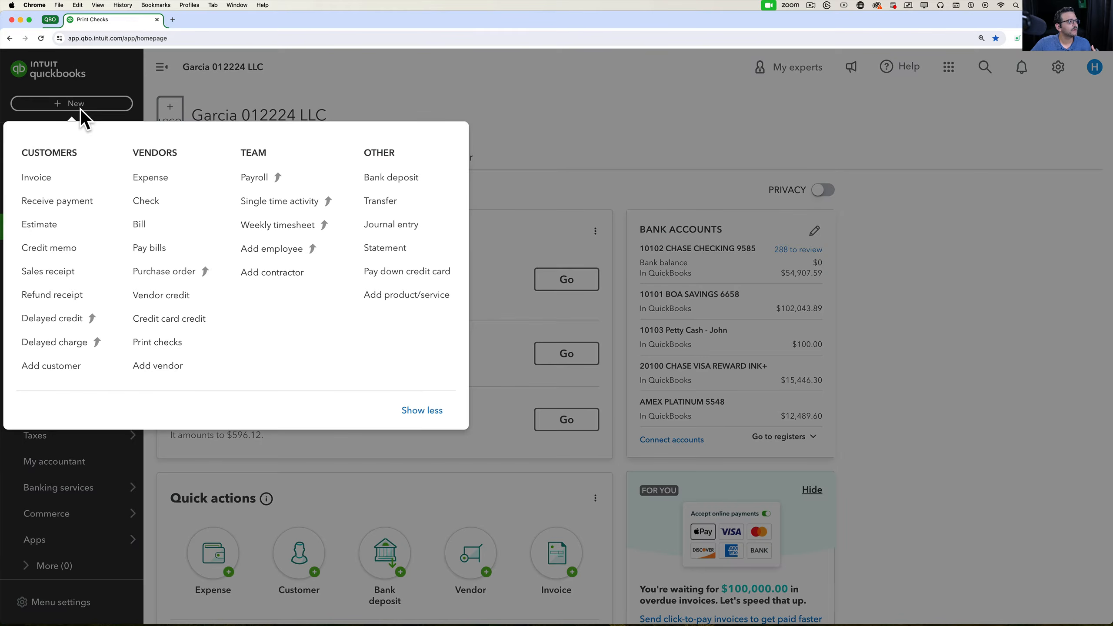
click(145, 224)
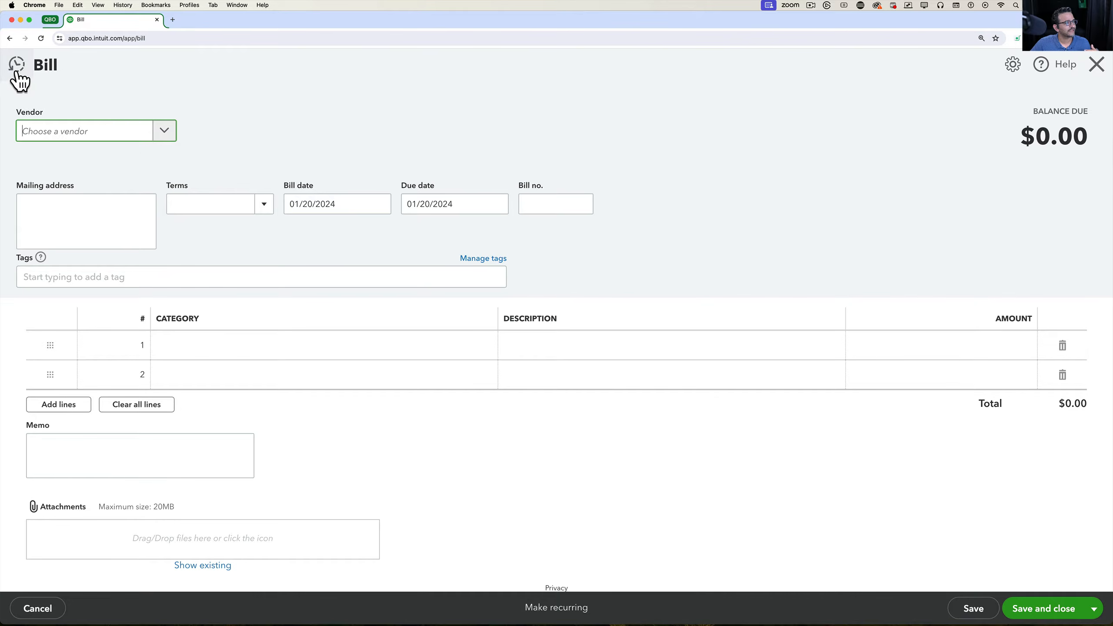
click(18, 67)
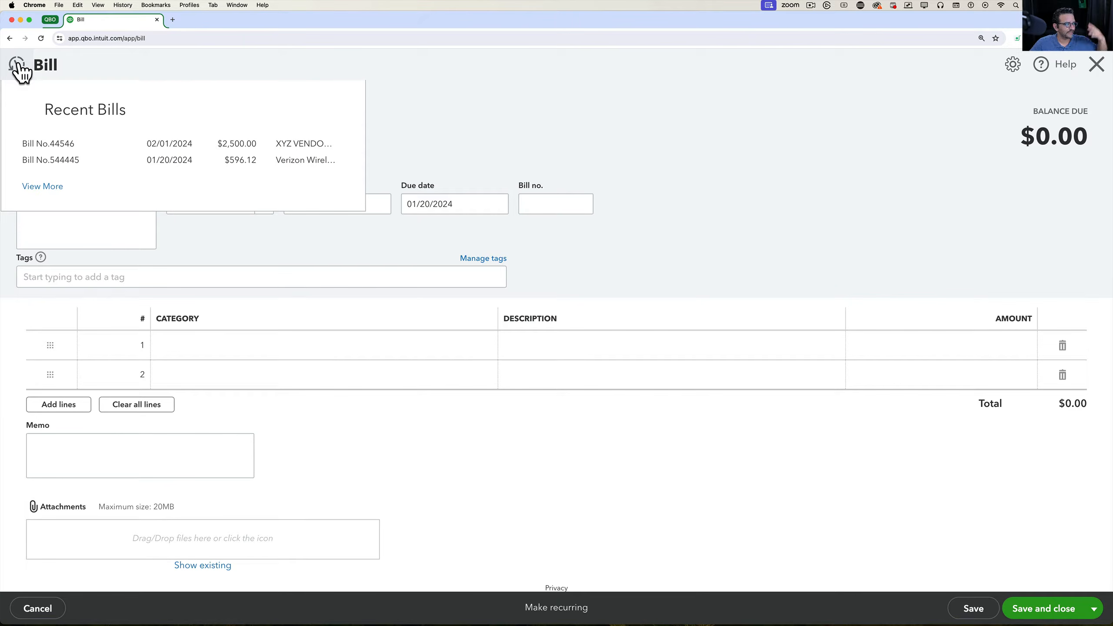
click(62, 161)
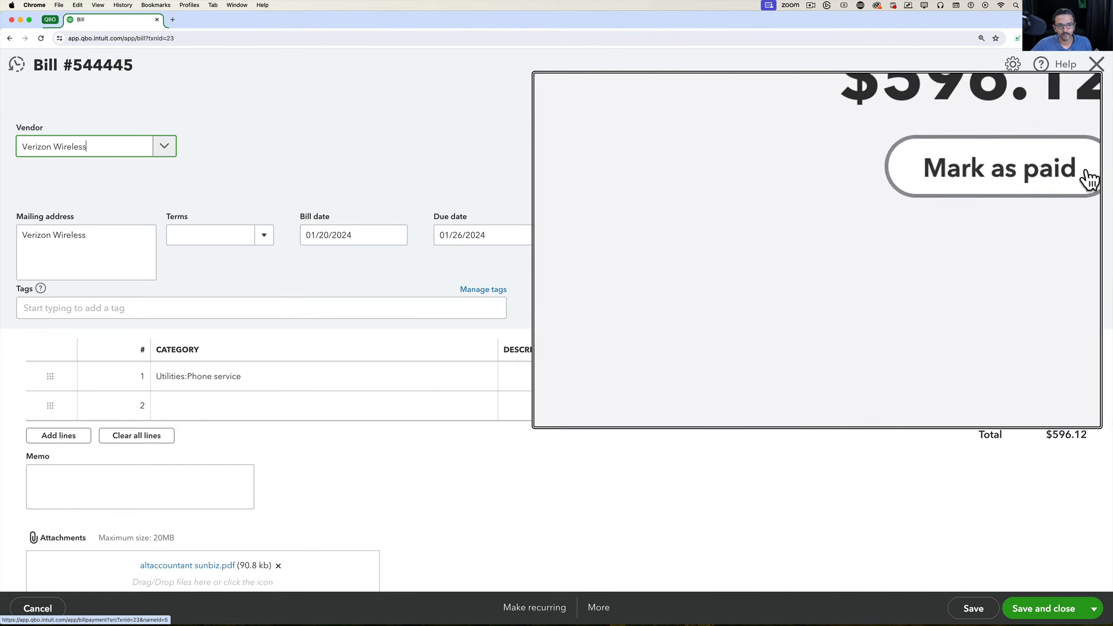
- Mark the Verizon Wireless bill as paid in full from Chase Checking, then save and close the bill payment
click(1052, 172)
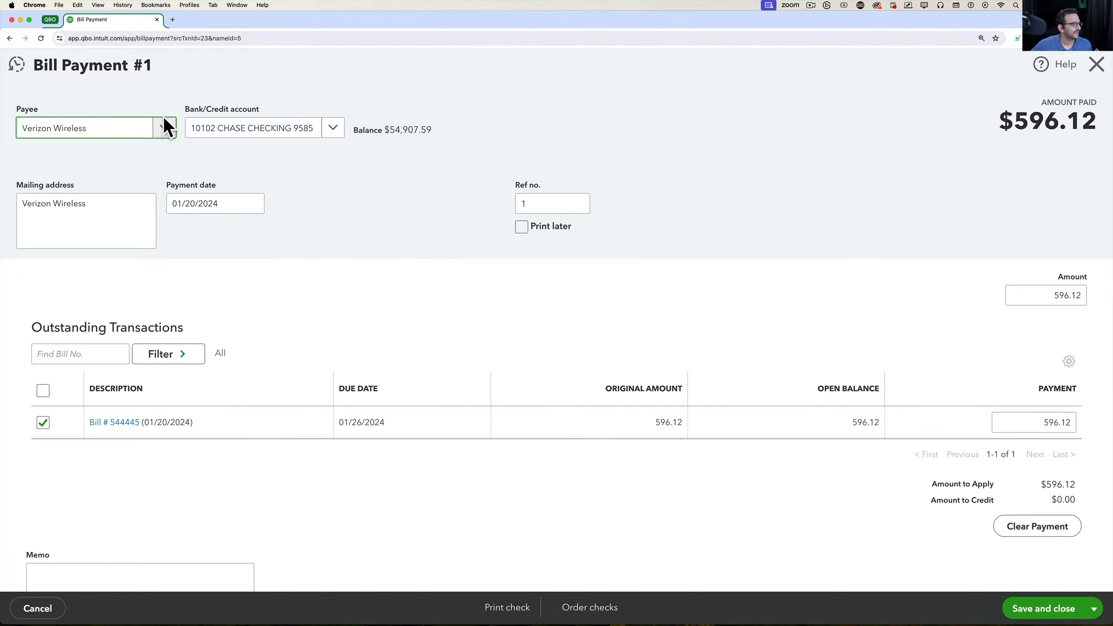
click(164, 128)
click(165, 128)
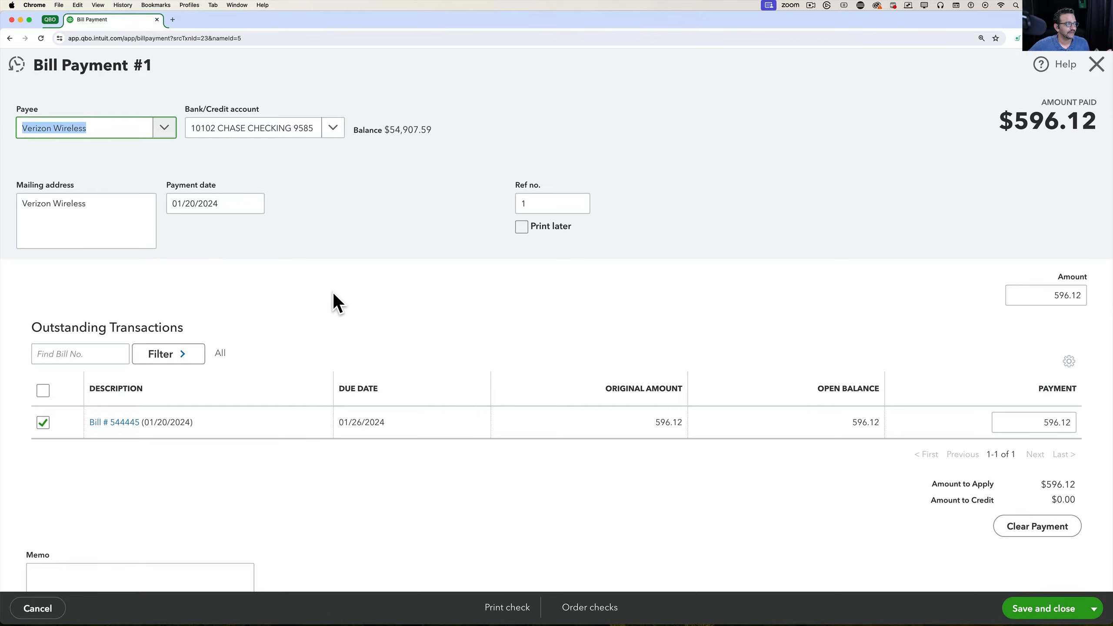
click(1044, 609)
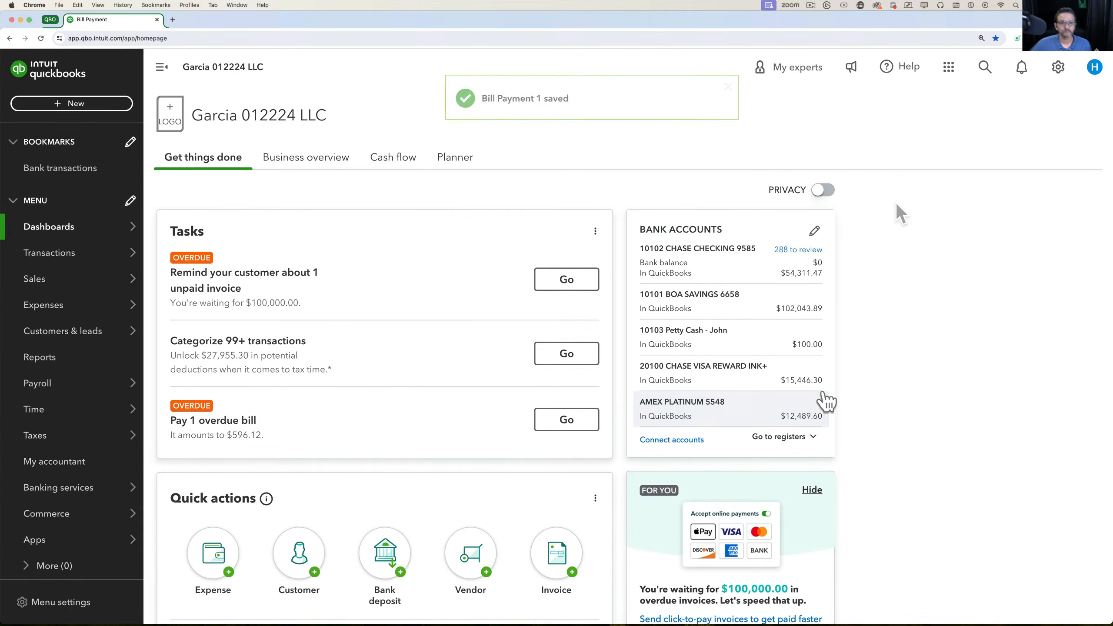
- Review the unpaid and paid bills lists under Expenses
mouse_move(57, 309)
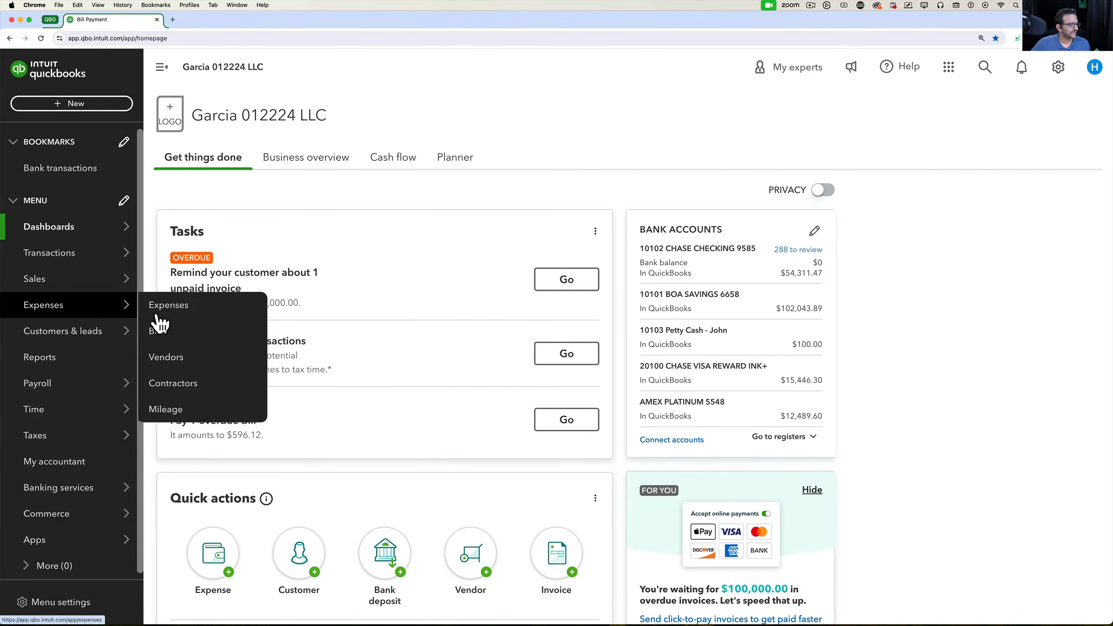
click(179, 337)
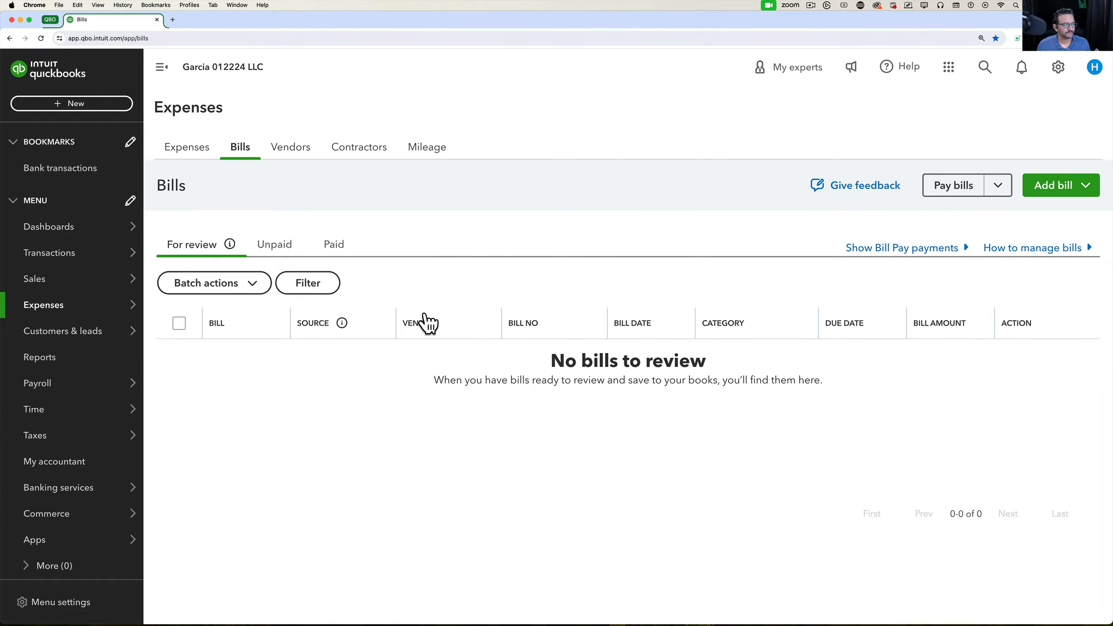
click(283, 249)
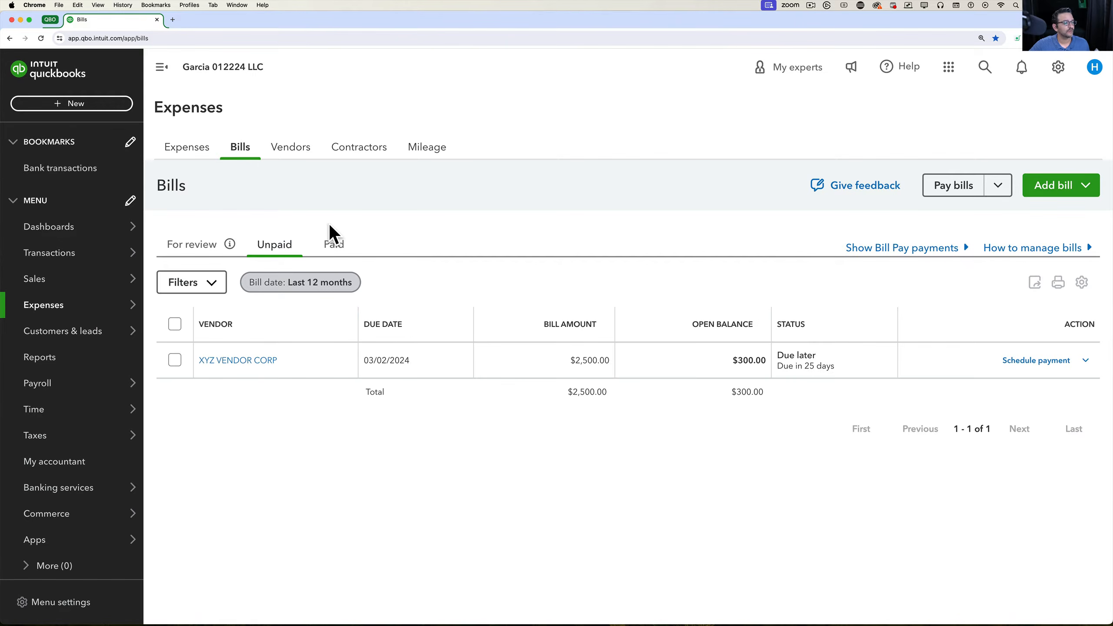
click(344, 251)
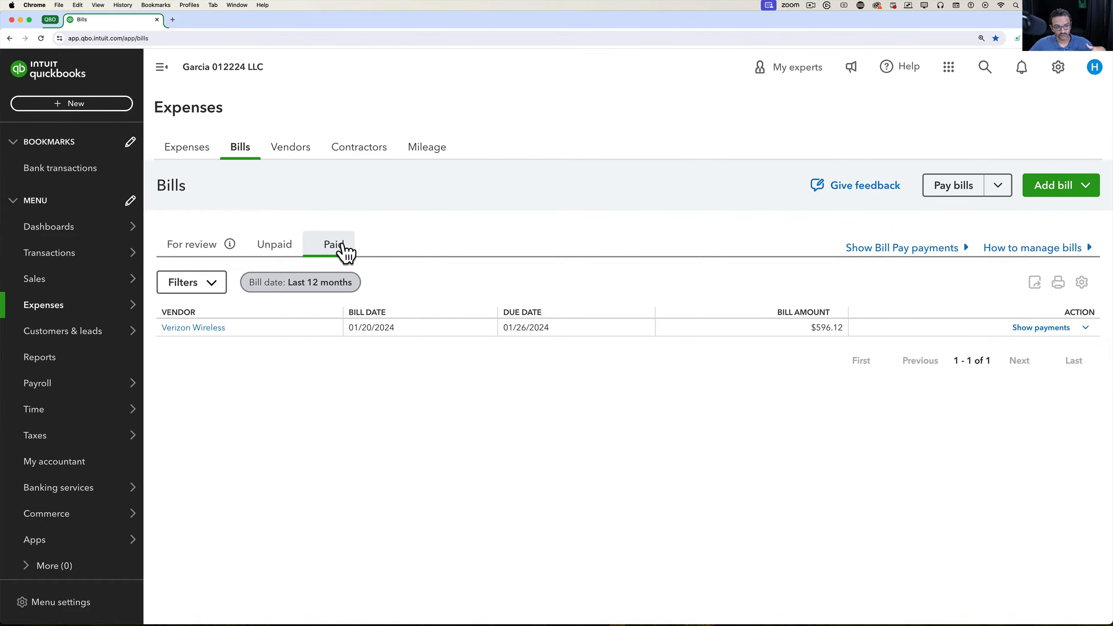
click(276, 253)
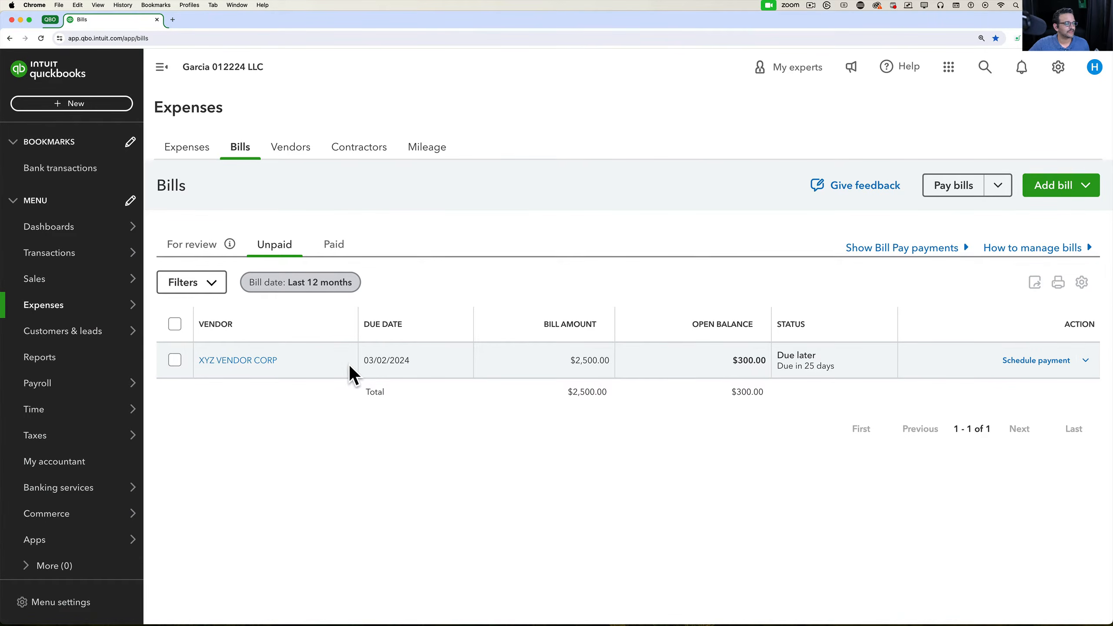
- View the XYZ VENDOR CORP transaction list and check the balance due on its bill, then close the bill
click(259, 361)
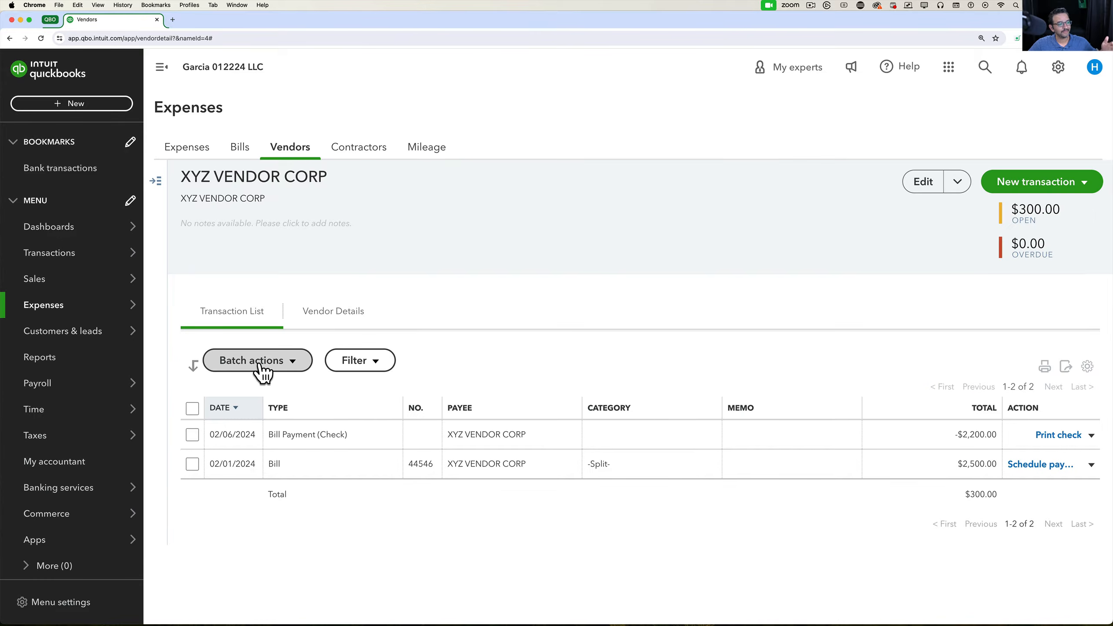
click(544, 466)
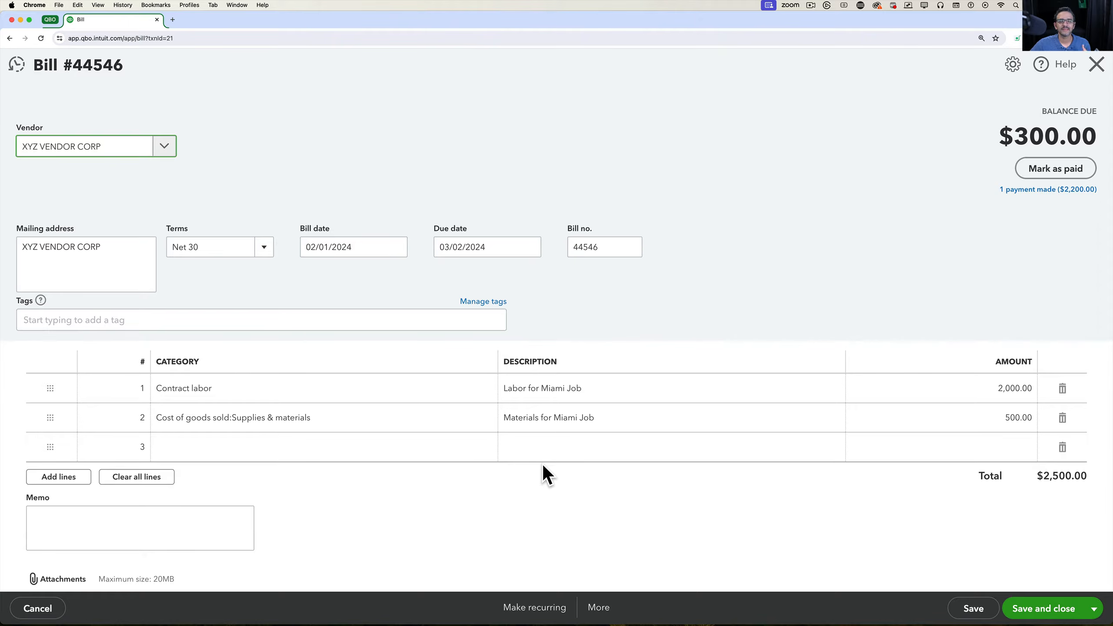
click(1095, 65)
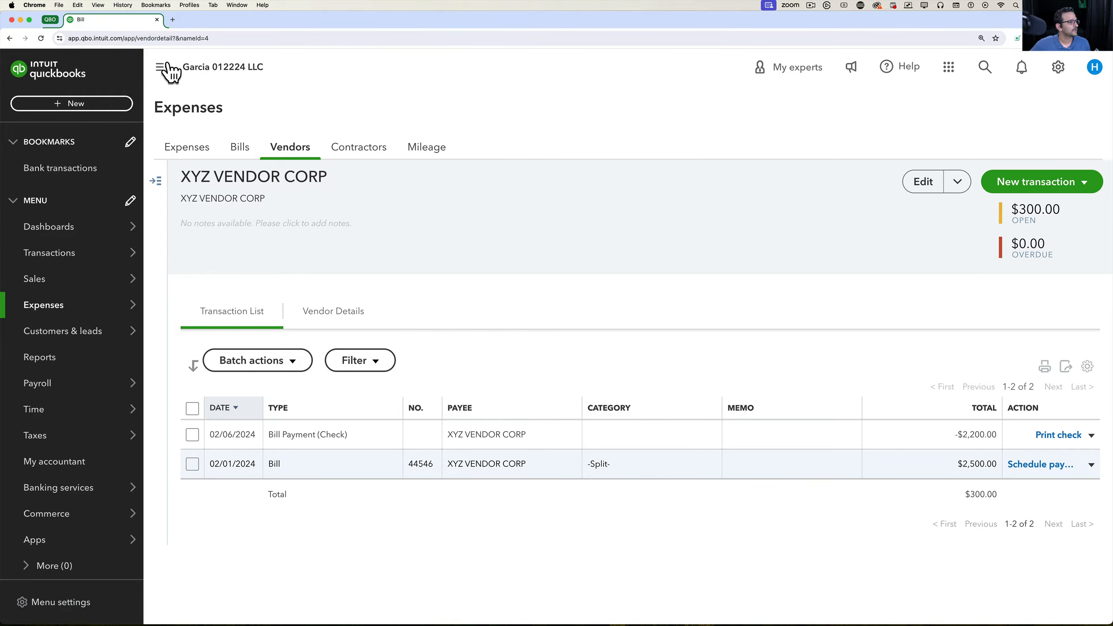
- Start a new vendor credit for XYZ VENDOR CORP
click(52, 107)
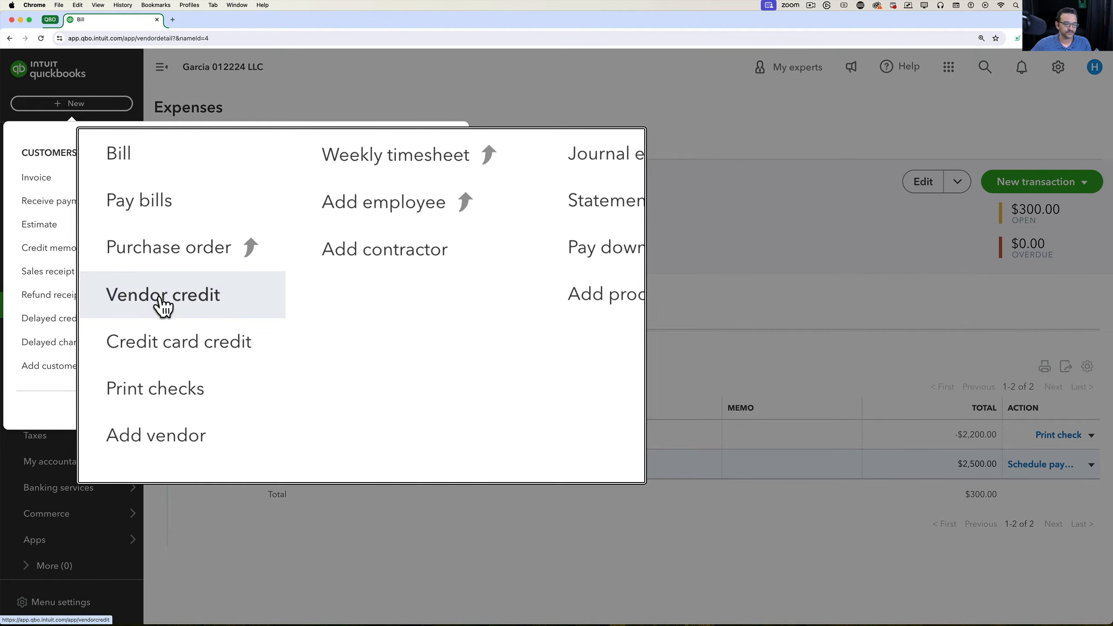
click(160, 296)
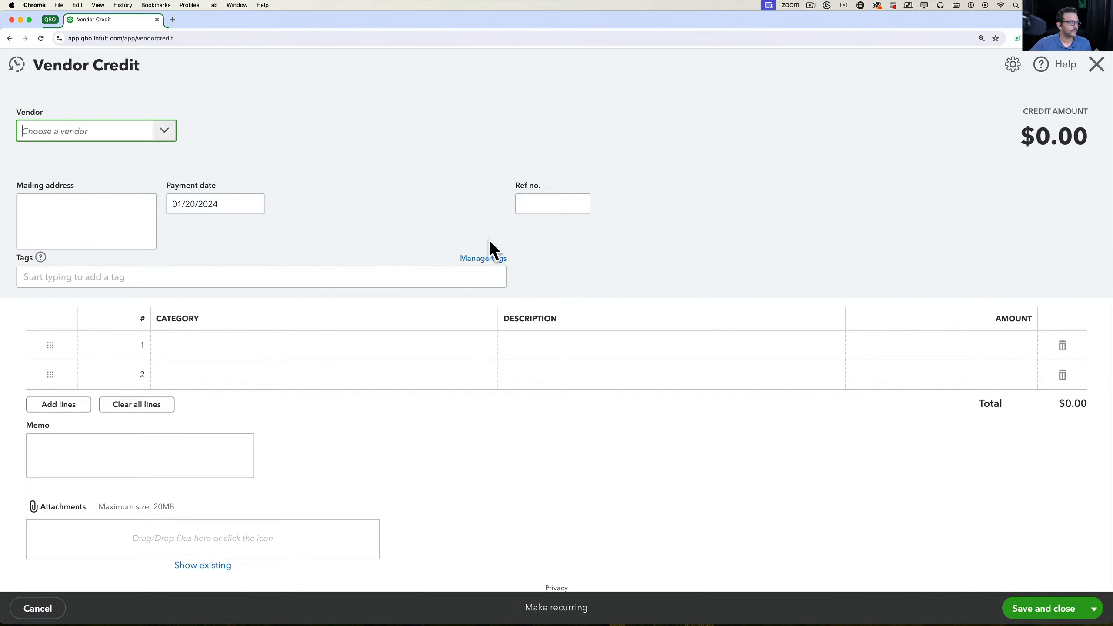
click(165, 132)
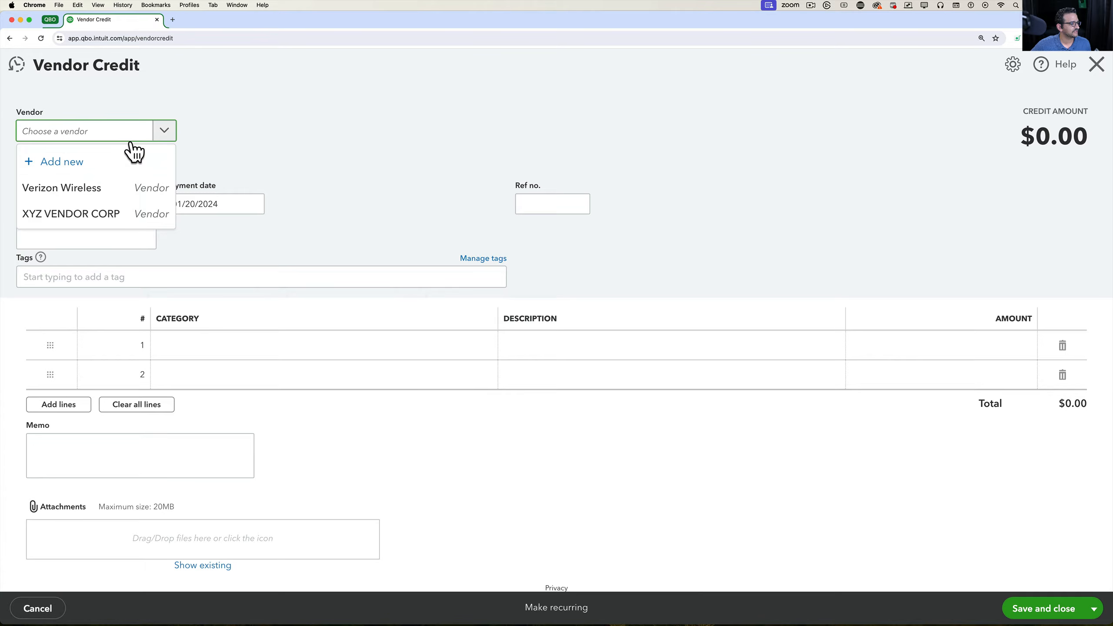
click(102, 215)
- Set the vendor credit's first line to the Contract labor category with an amount of 300
click(214, 347)
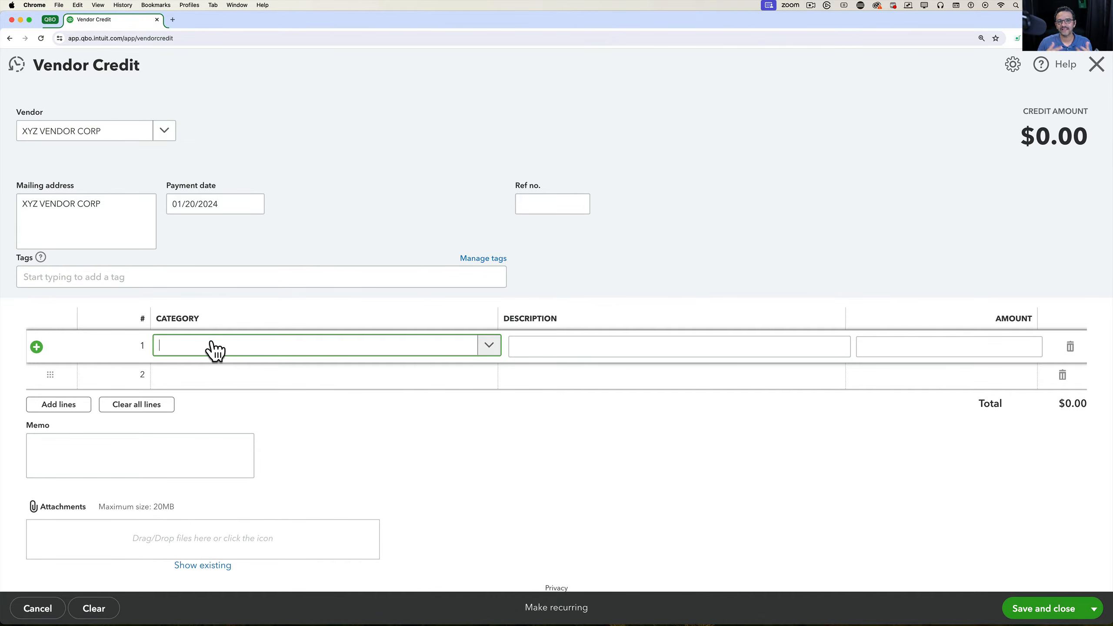
click(487, 347)
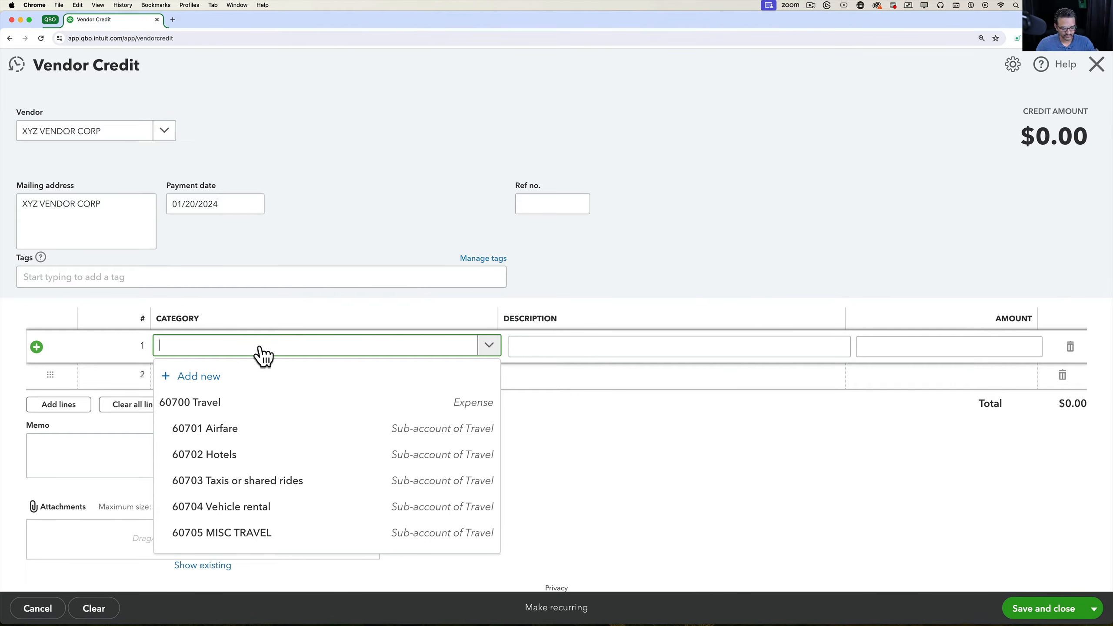
text(contr)
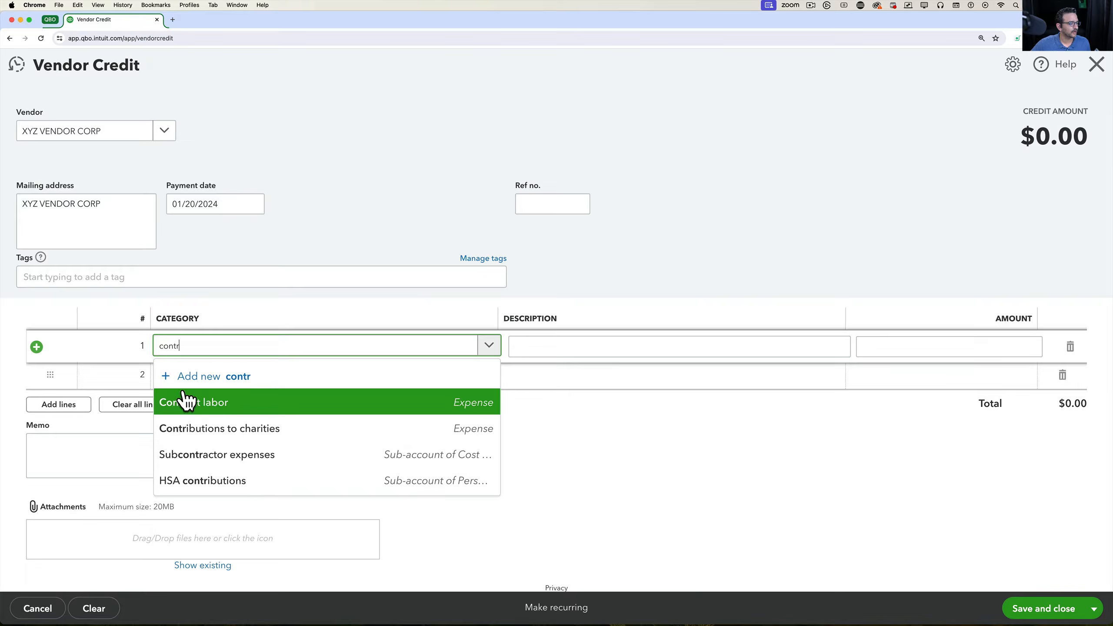
click(186, 403)
click(984, 345)
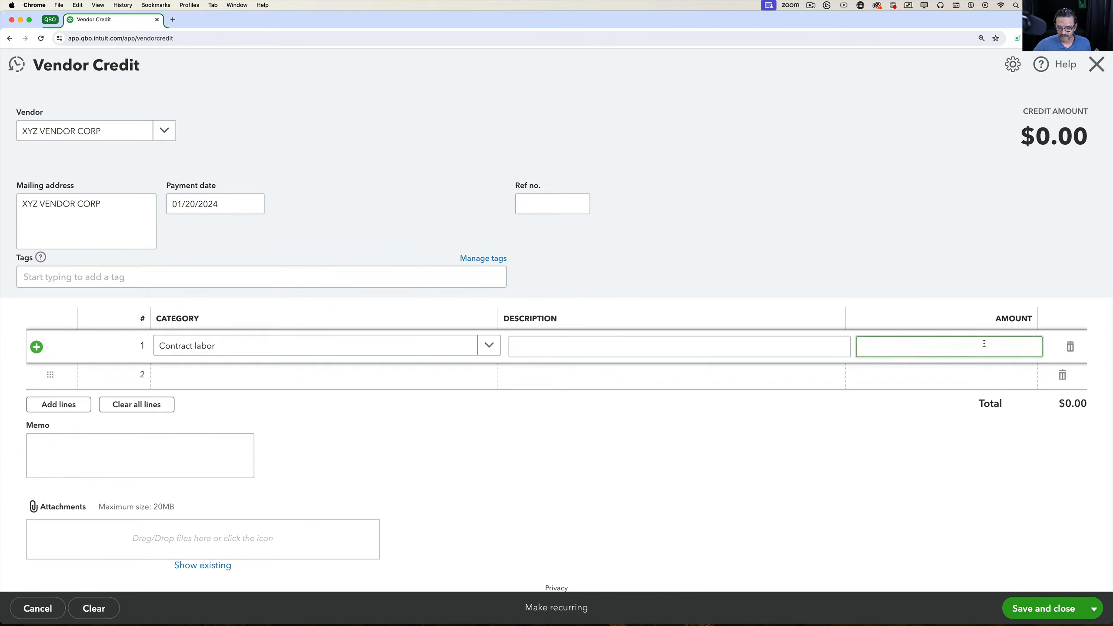
text(300)
- Describe the Contract labor line as "Vendor Adjusting for Errors"
click(701, 349)
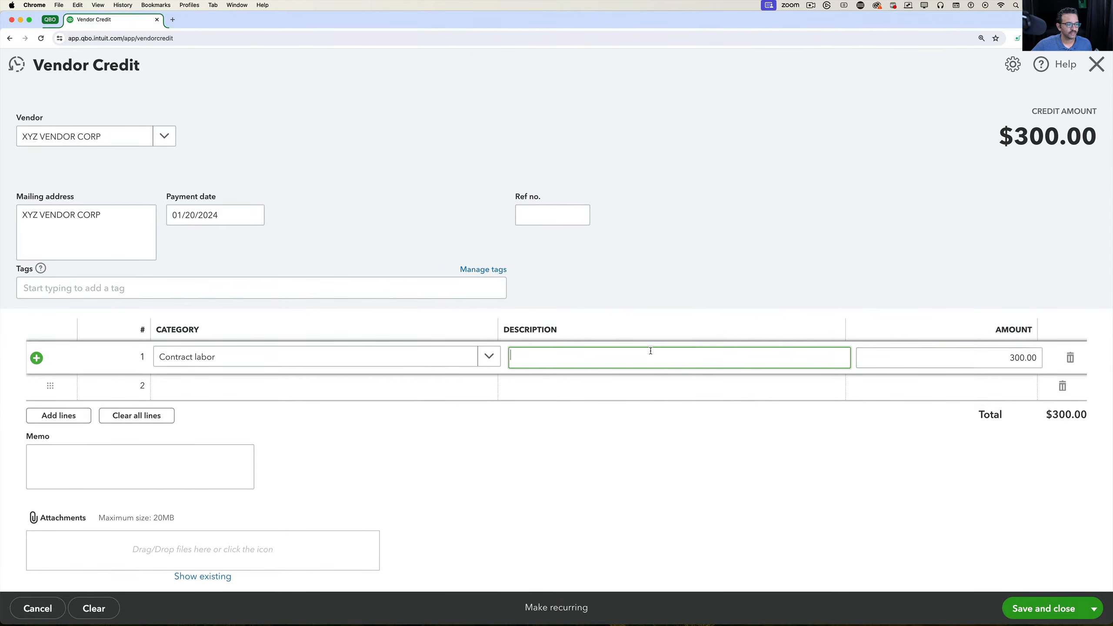
text(Vednor)
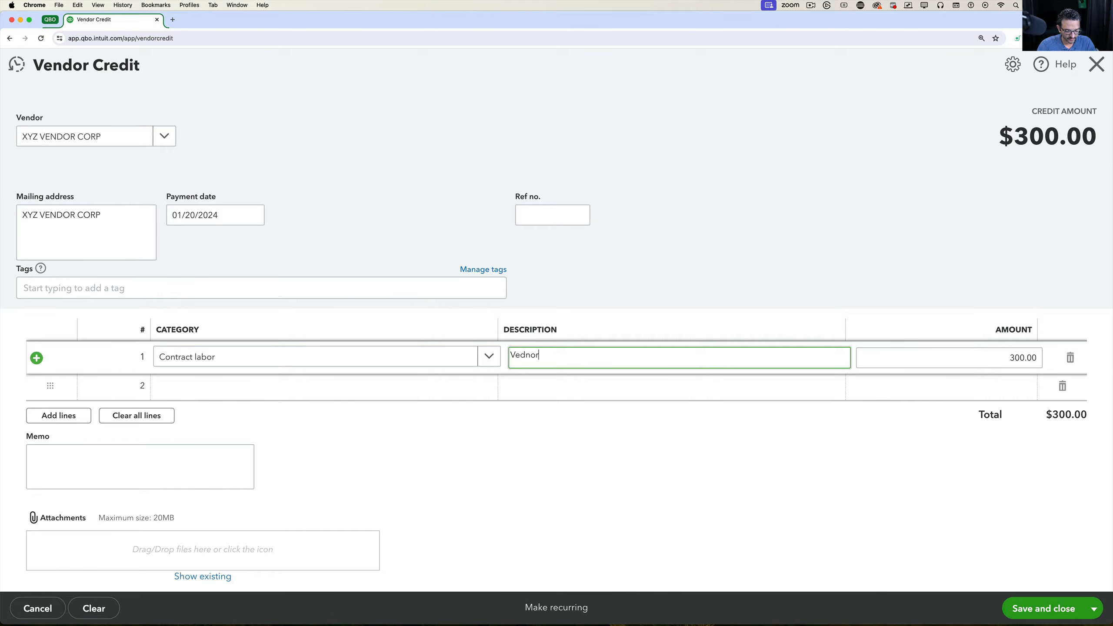
key(BackSpace)
key(BackSpace)
key(BackSpace)
text(ndor Adjusting for Errors)
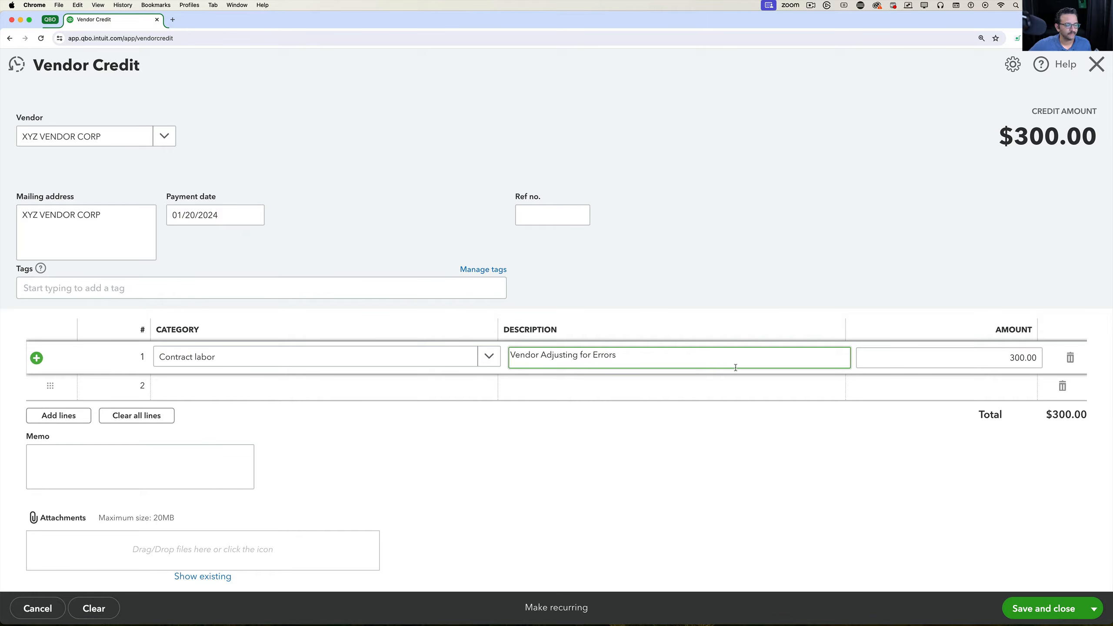
click(1004, 360)
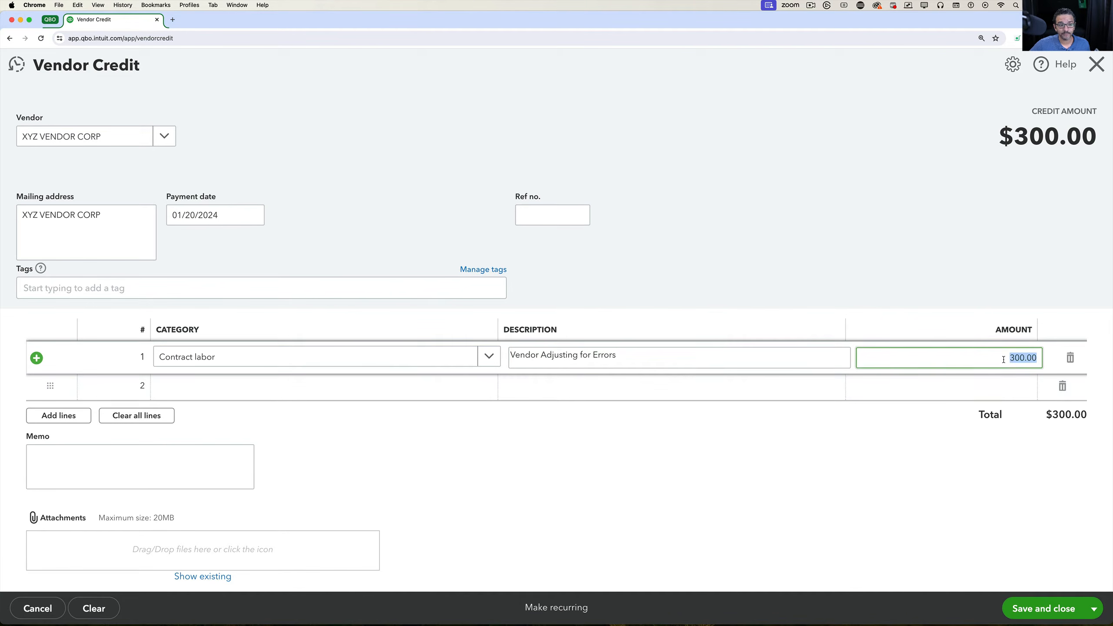
click(1004, 359)
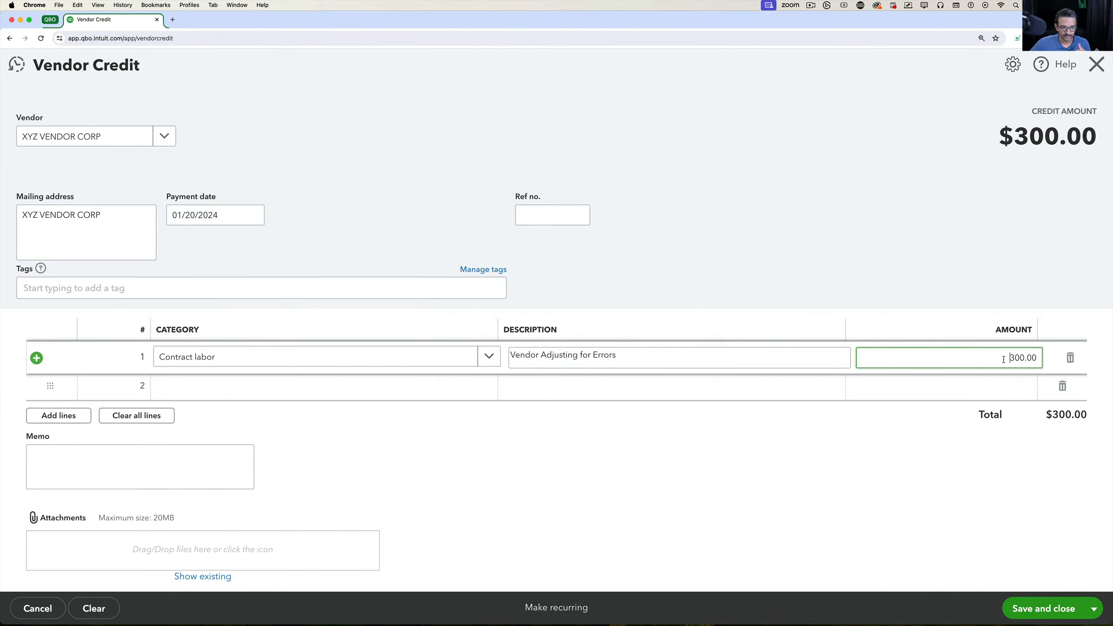
- Enter reference number 5454465 on the vendor credit, then save and close it
click(533, 219)
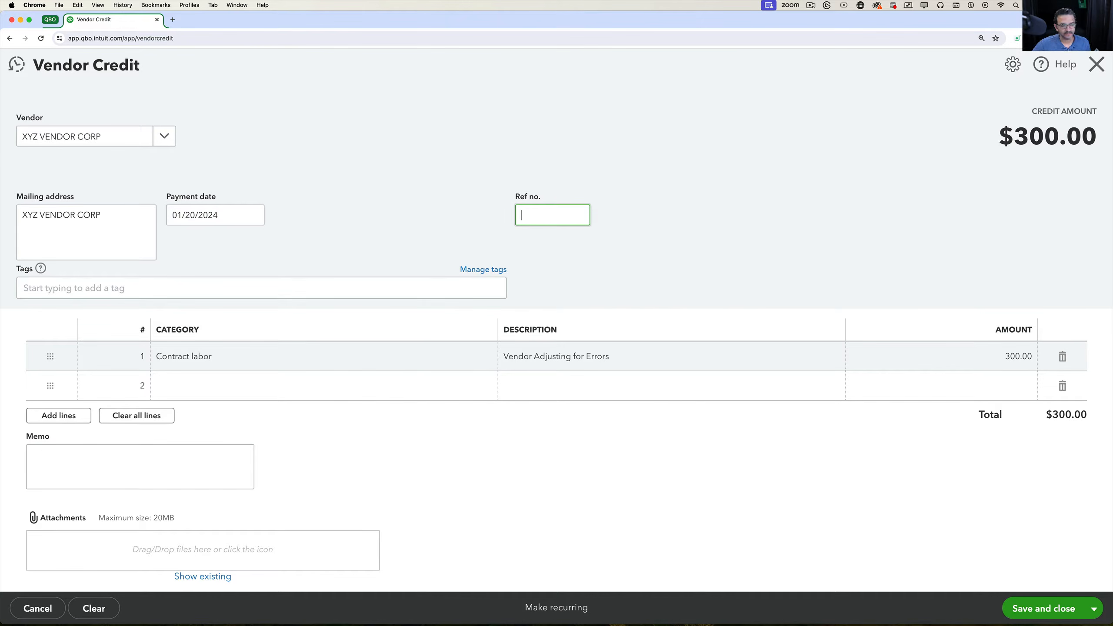
text(5454465)
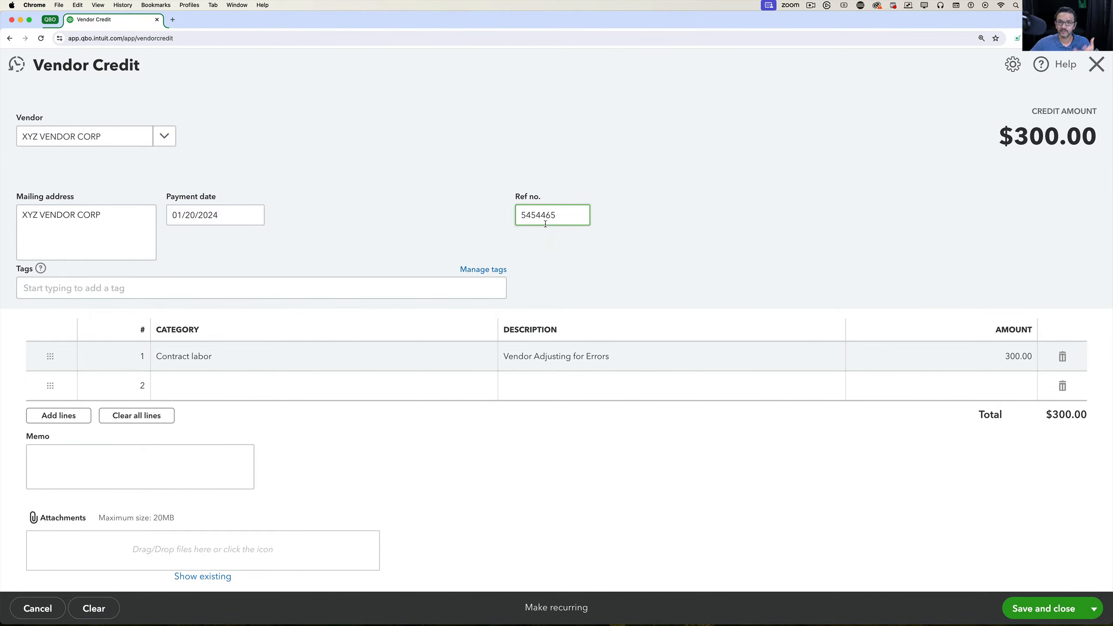
click(1050, 610)
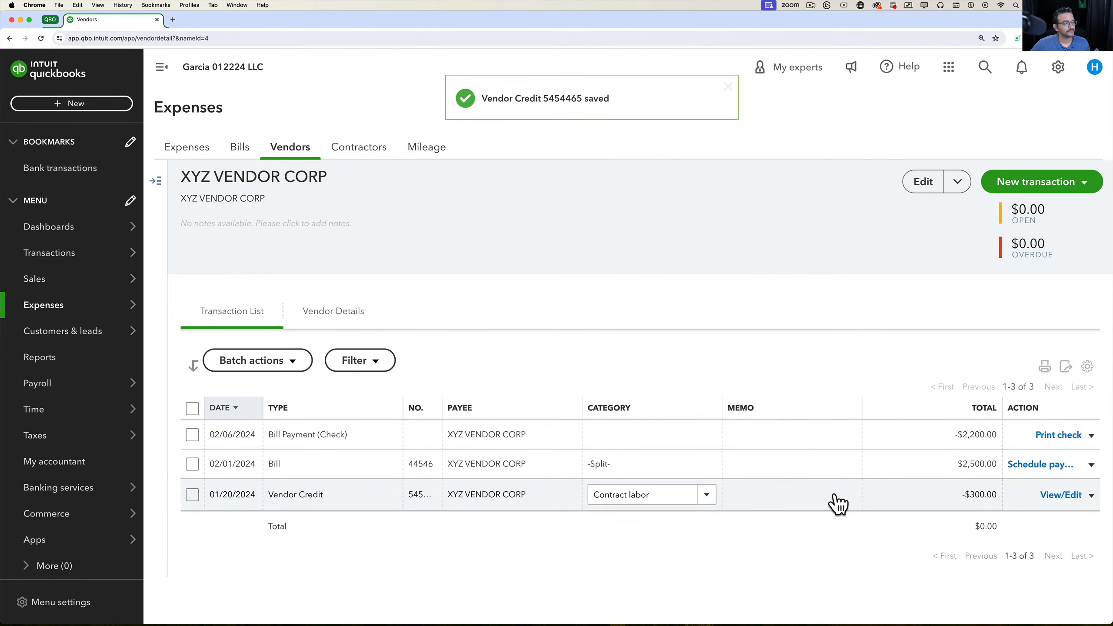
- Open the XYZ VENDOR CORP bill from the unpaid bills list and mark it as paid
mouse_move(61, 316)
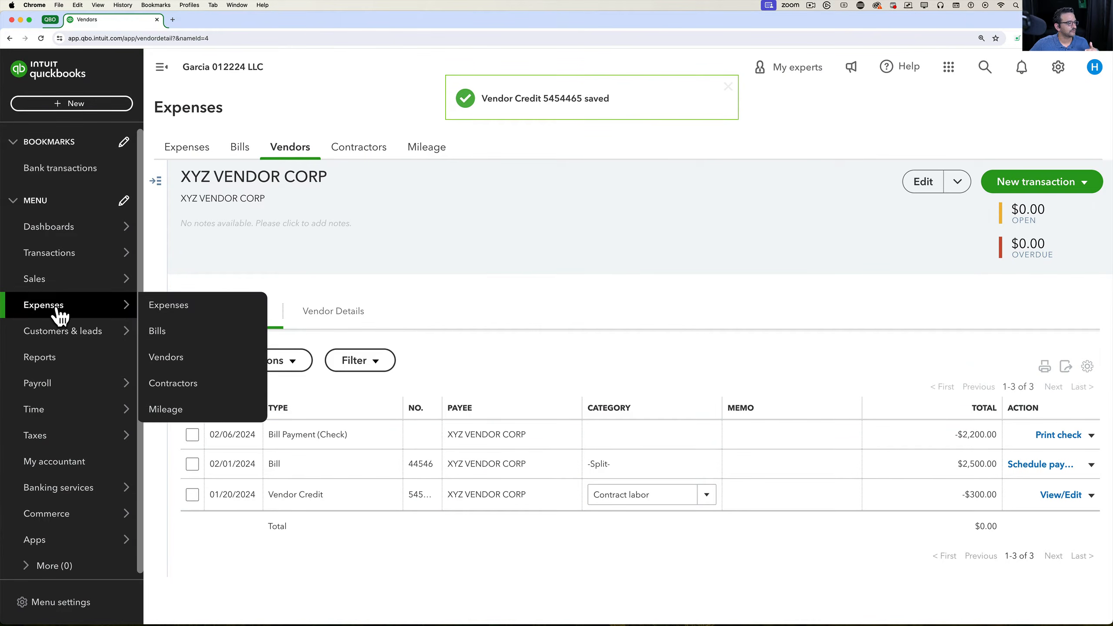
click(169, 338)
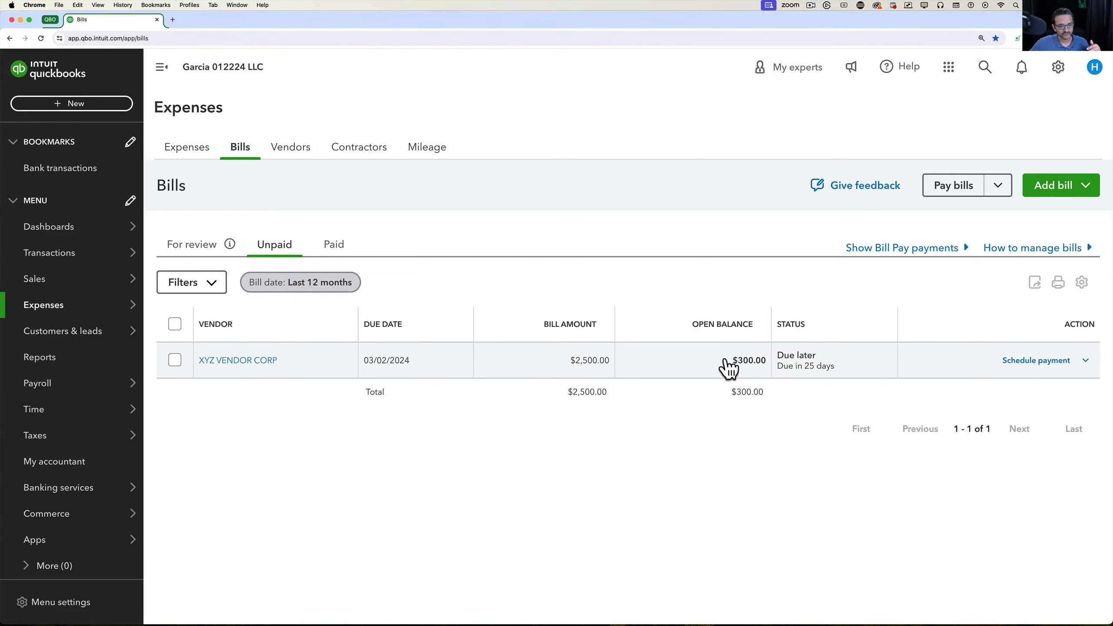
click(759, 373)
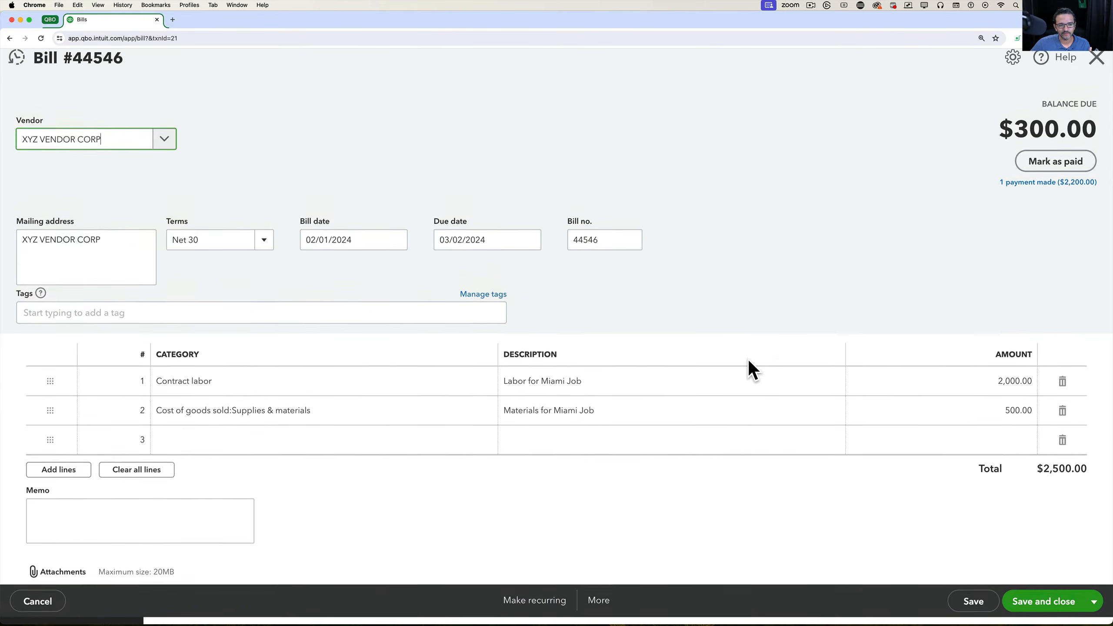
click(1067, 186)
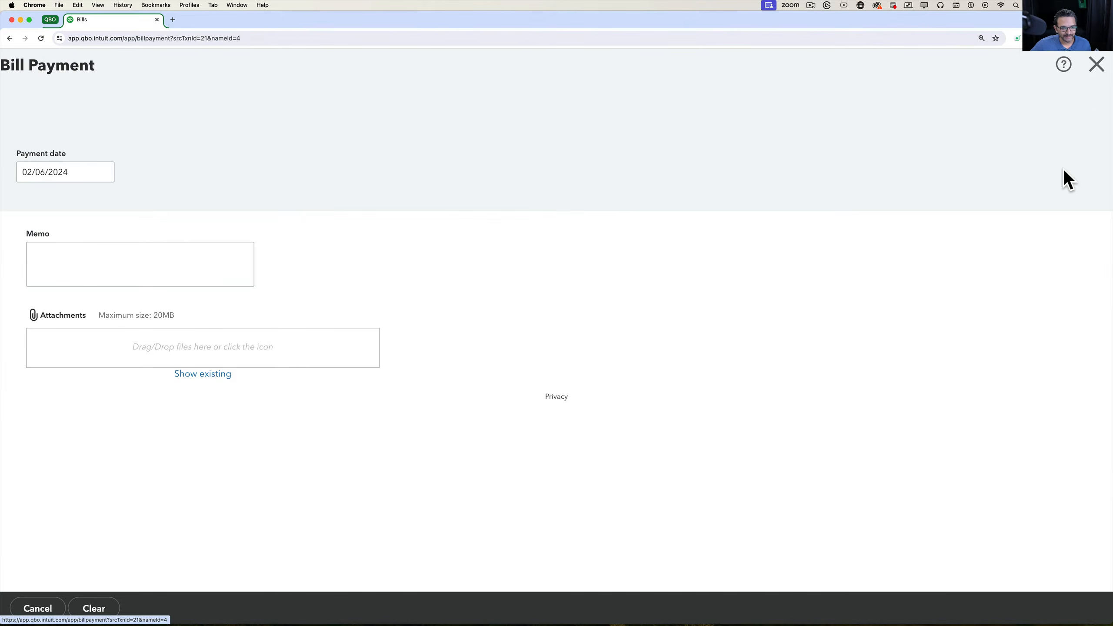
- Check the payment amount and the vendor credit applied to the XYZ VENDOR CORP bill, then save and close the bill payment
scroll(508, 415, down, 3)
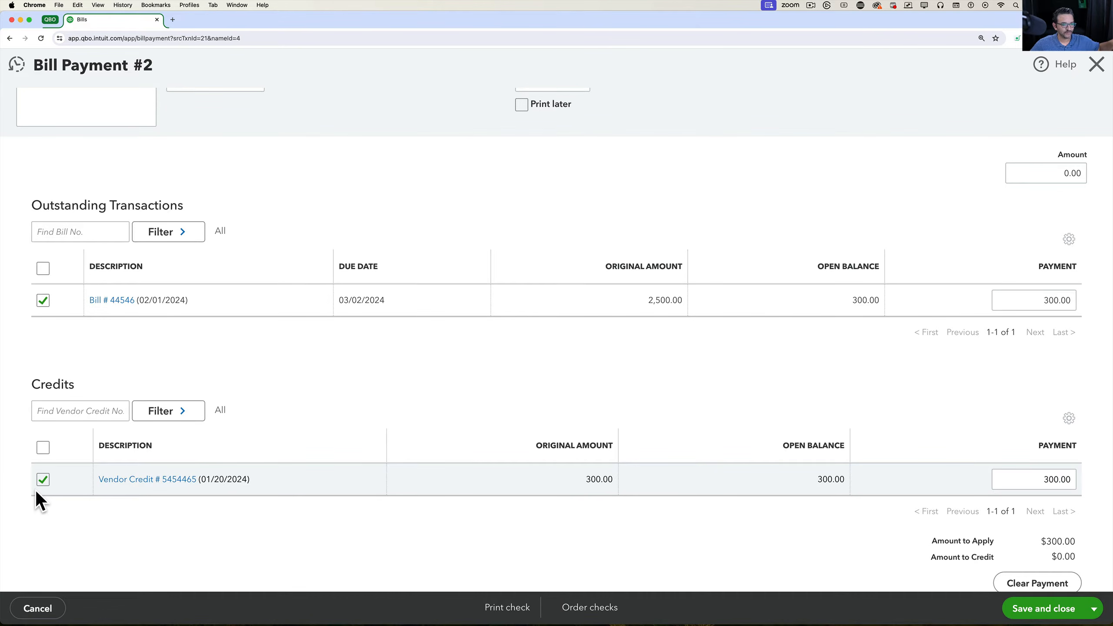
click(1052, 175)
scroll(1081, 189, up, 3)
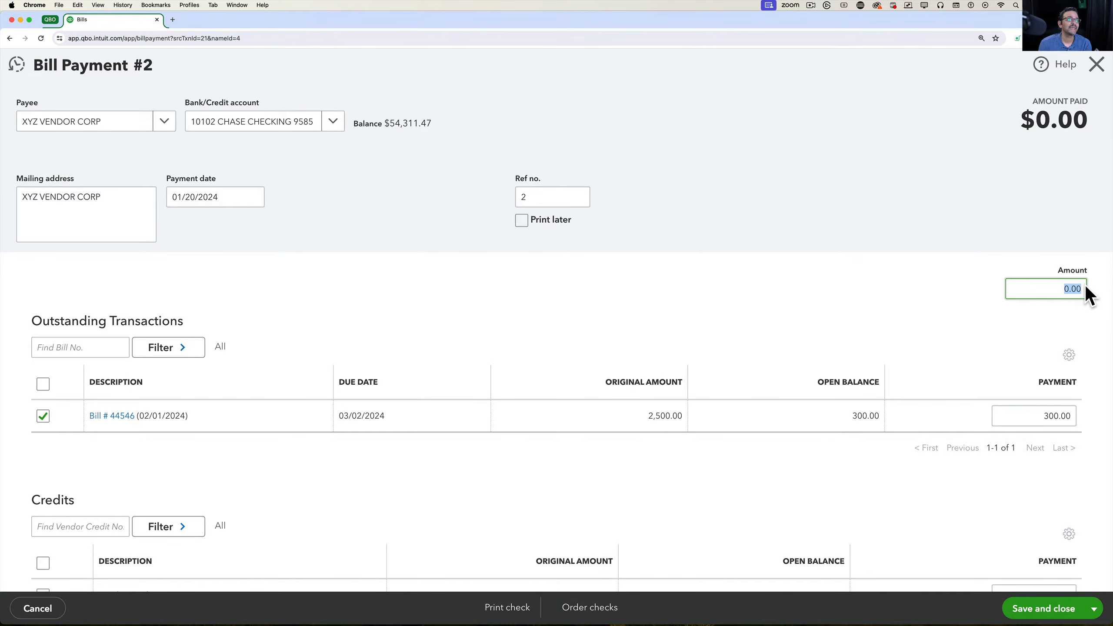
scroll(828, 416, down, 3)
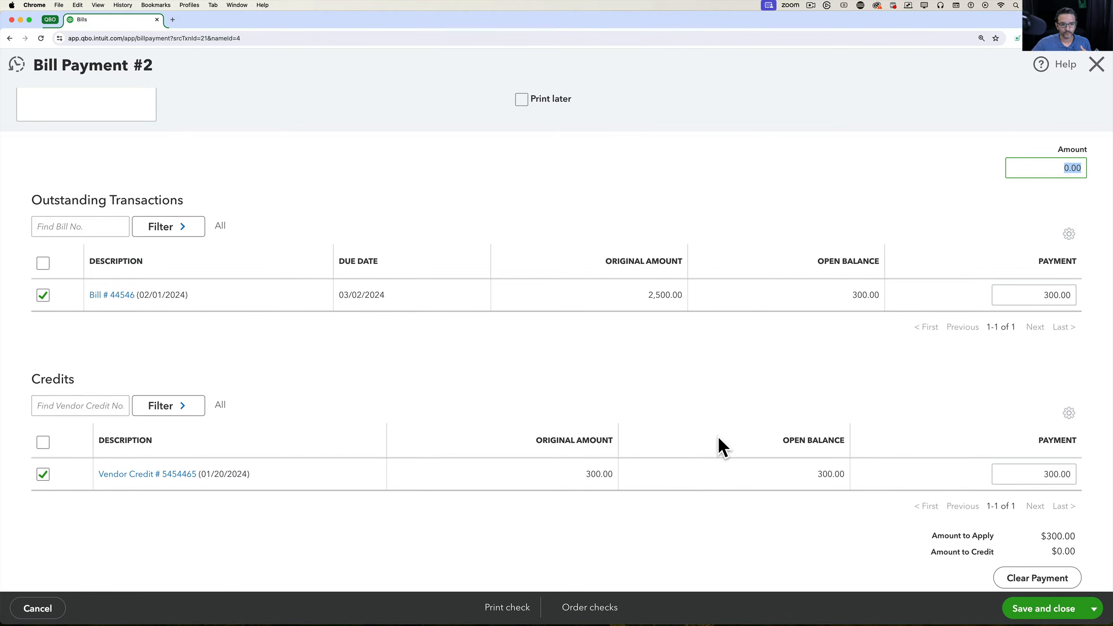
drag(1044, 295, 1095, 299)
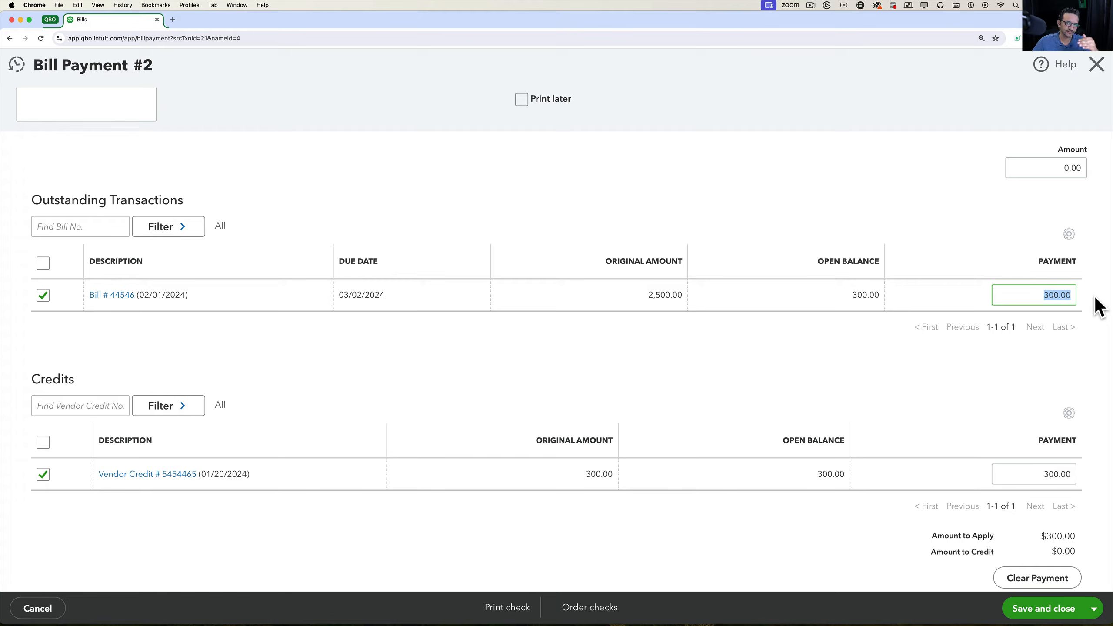
click(1048, 299)
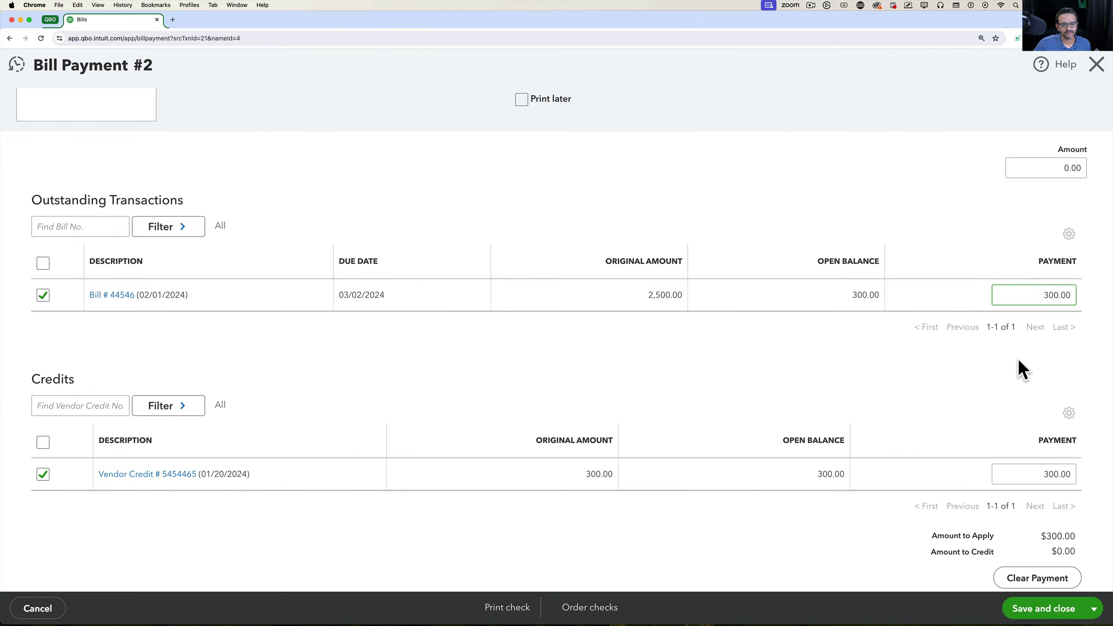
click(1021, 369)
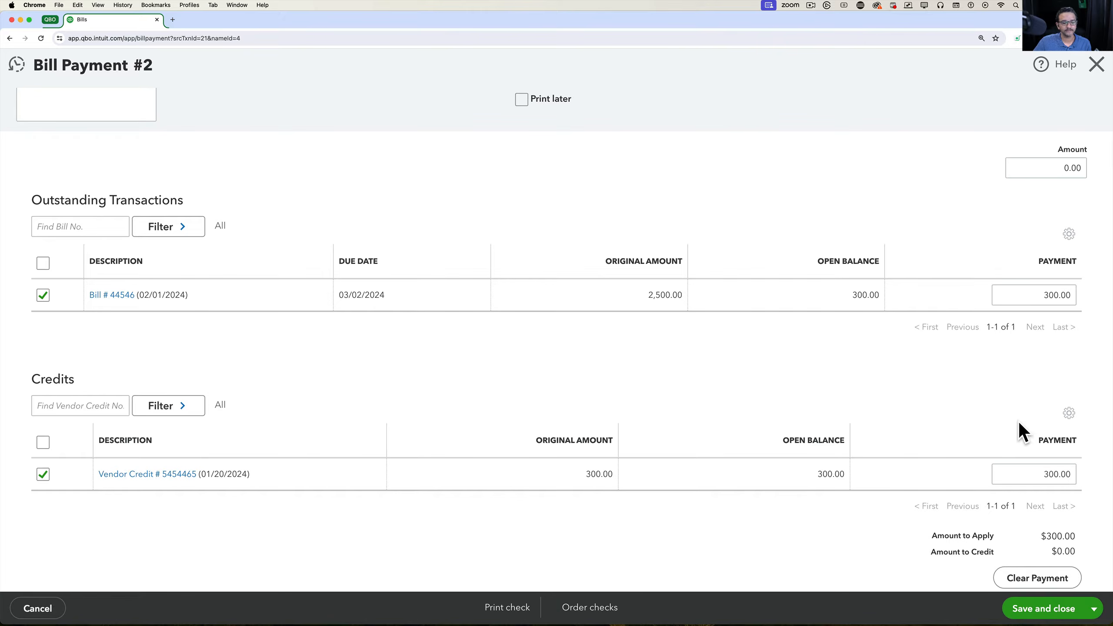
click(1052, 596)
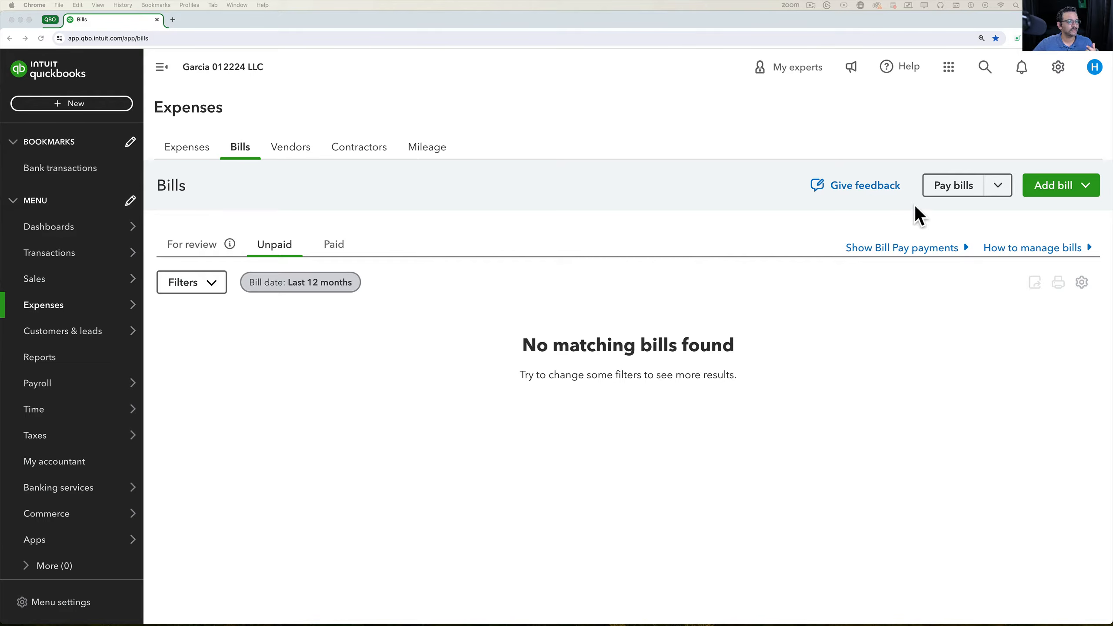
- Open the Old Vendor bill from the search list, examine its bill date, category and amount, then leave without saving
click(985, 68)
click(729, 190)
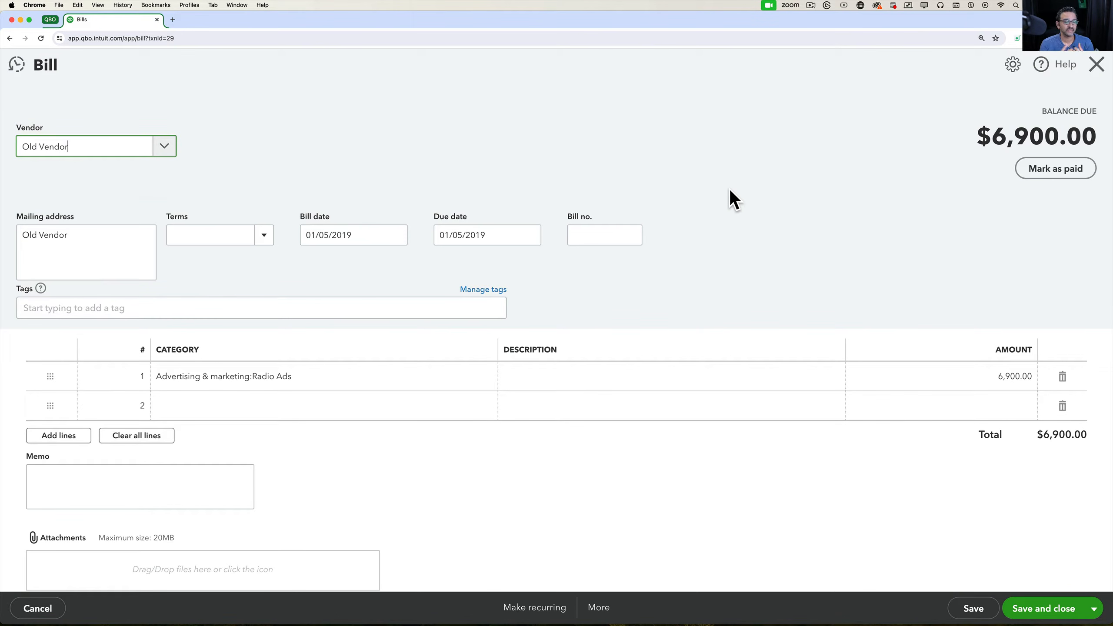
click(377, 234)
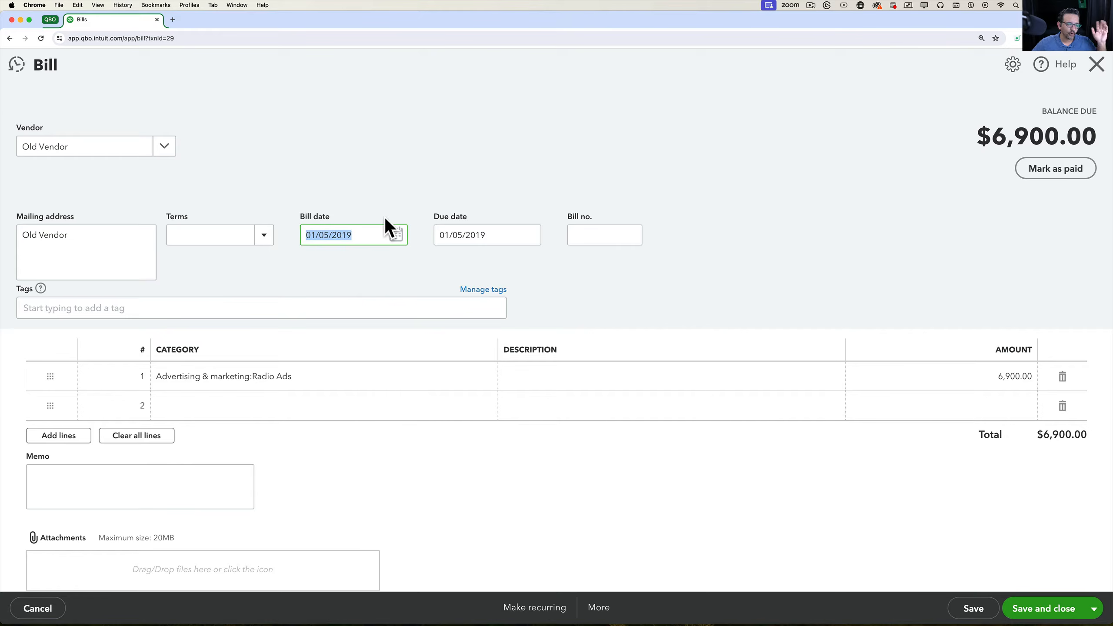
click(304, 379)
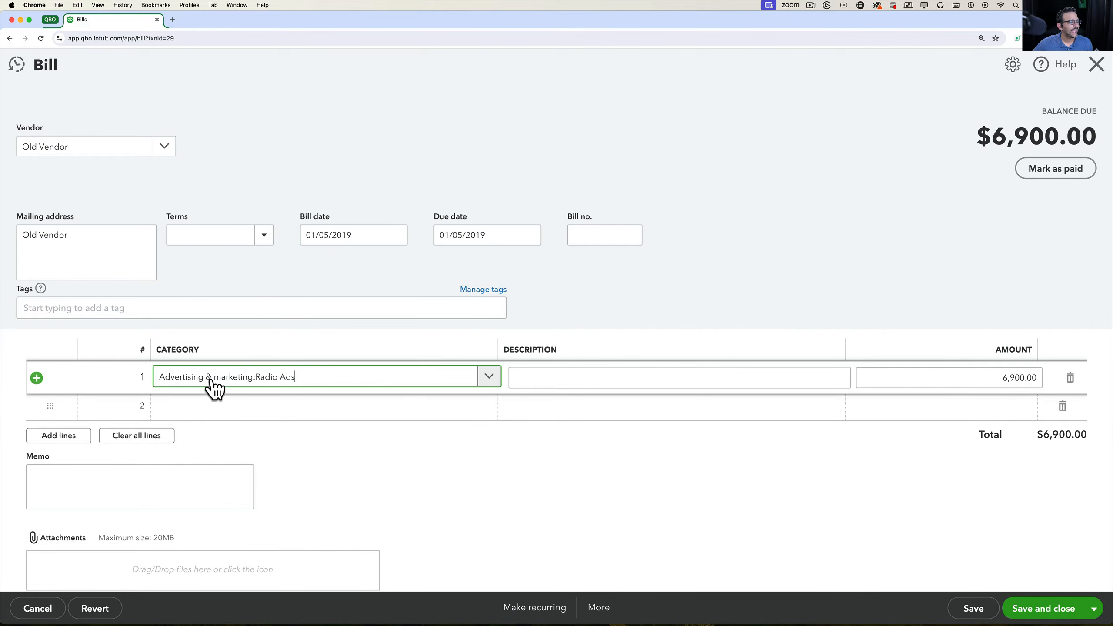
click(159, 384)
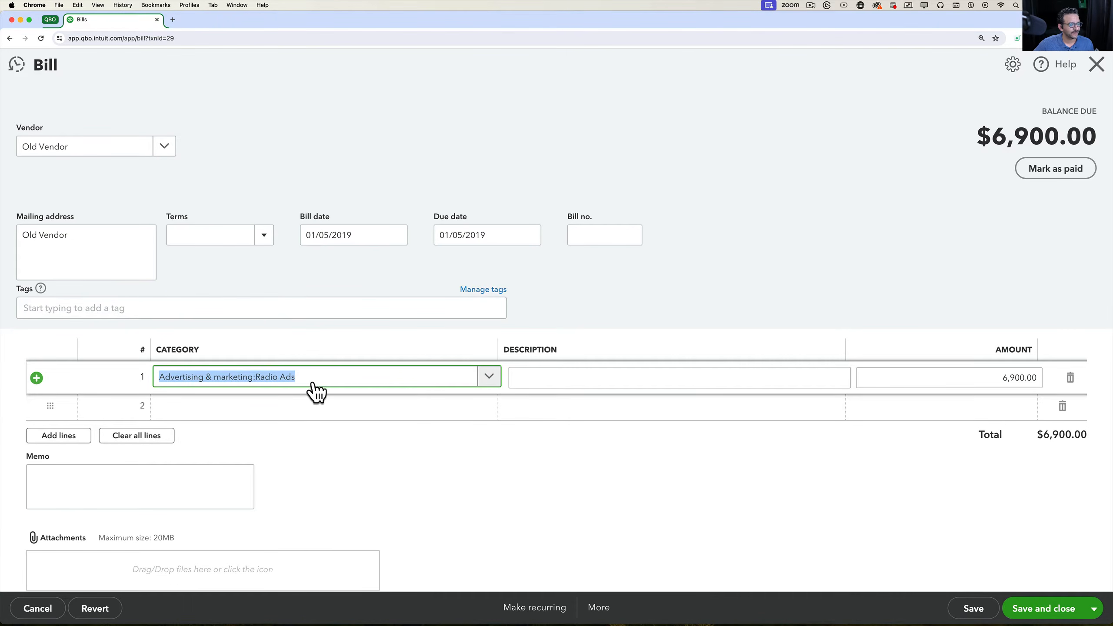
click(987, 379)
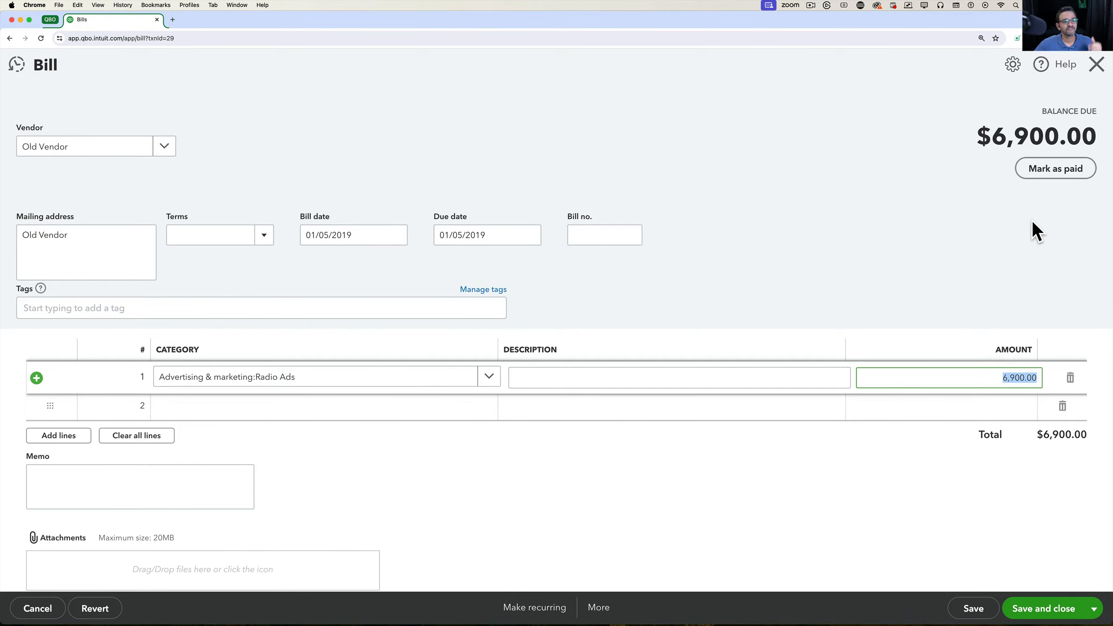
click(1102, 70)
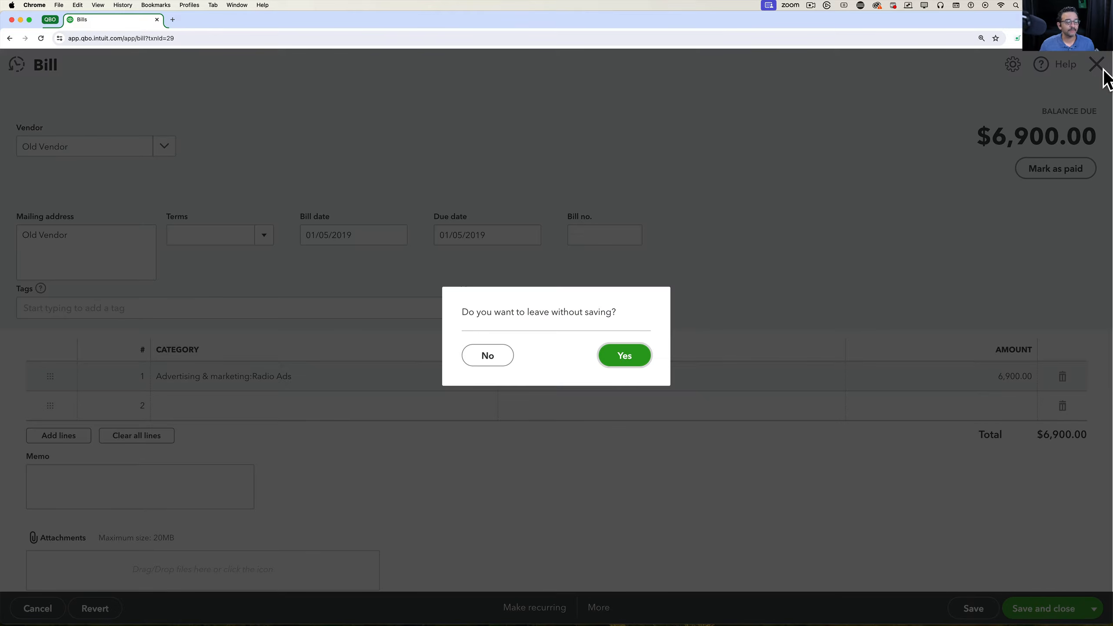
click(633, 362)
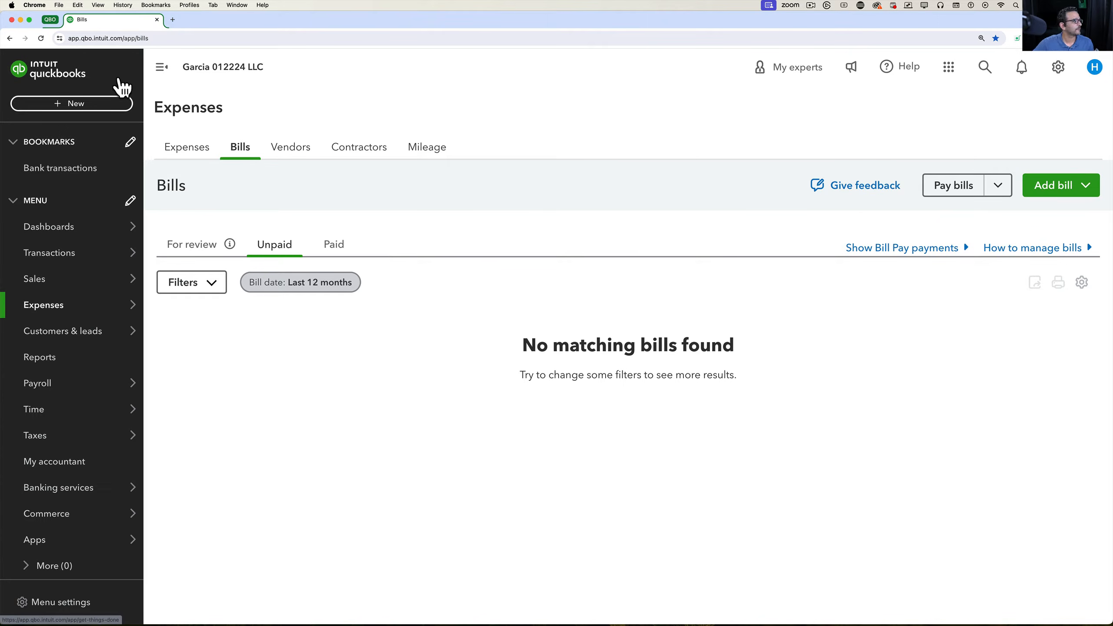
- Start a new journal entry and debit Accounts Payable (A/P) 6,900.00 on line 1
click(43, 106)
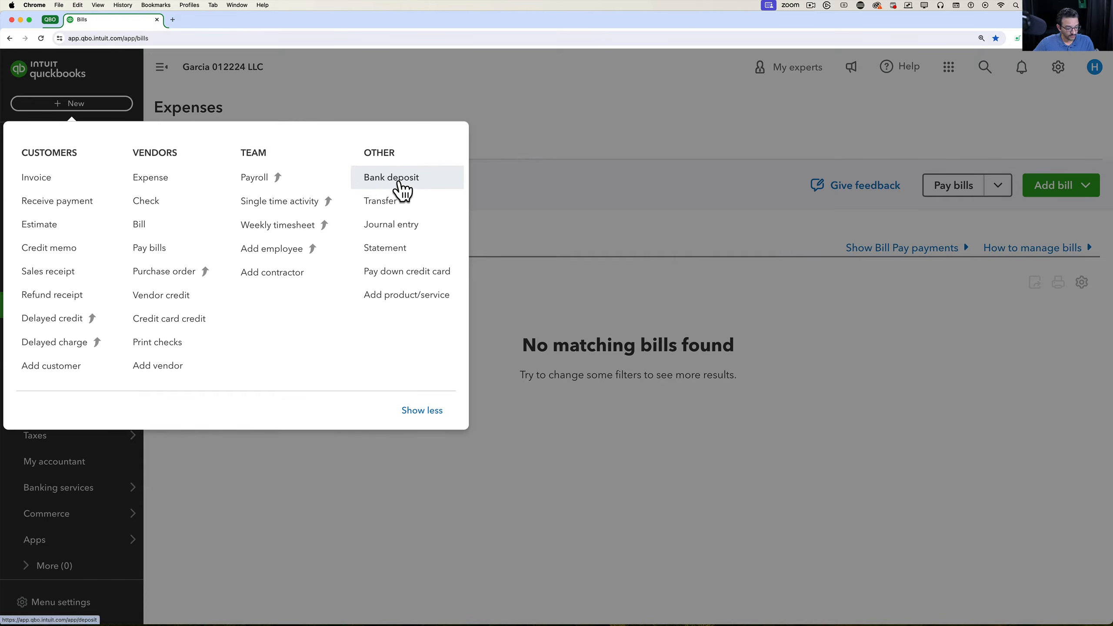
click(397, 224)
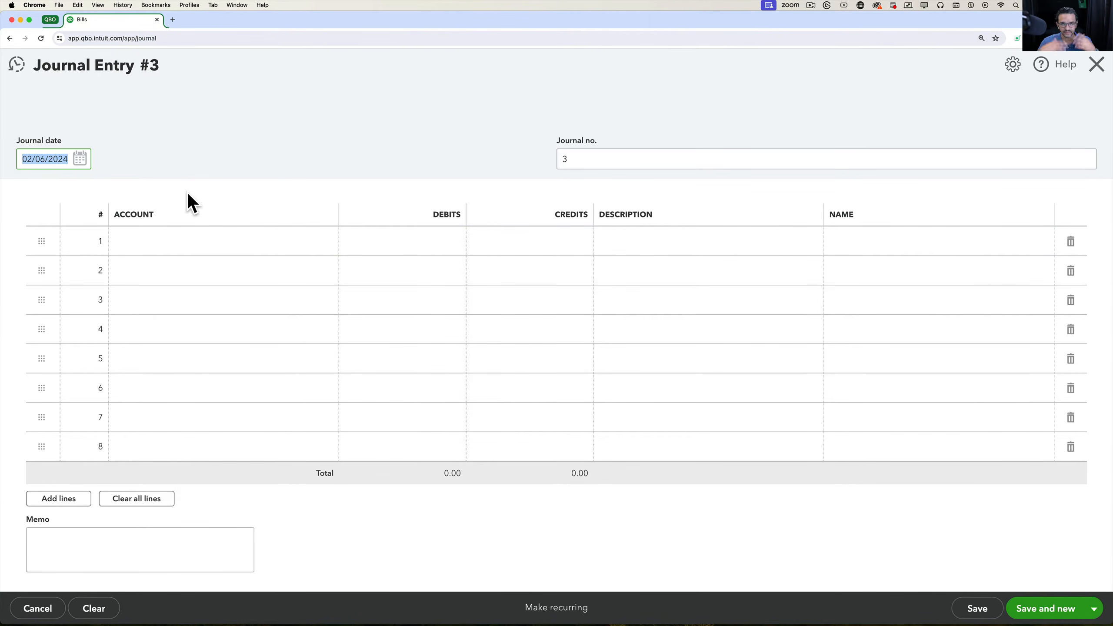
click(191, 244)
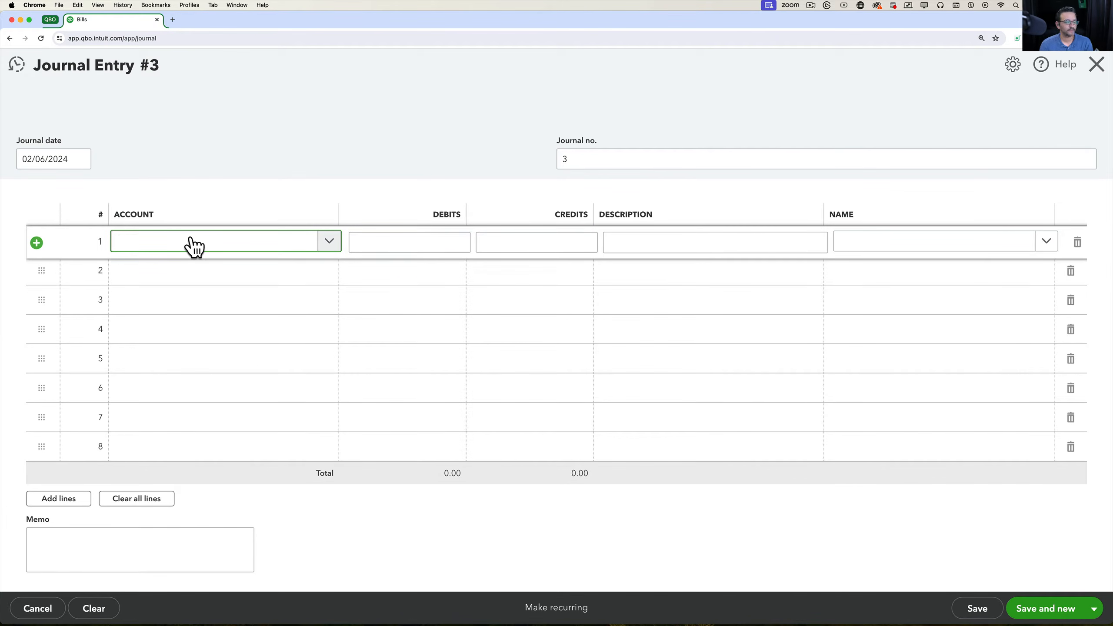
text(accoun)
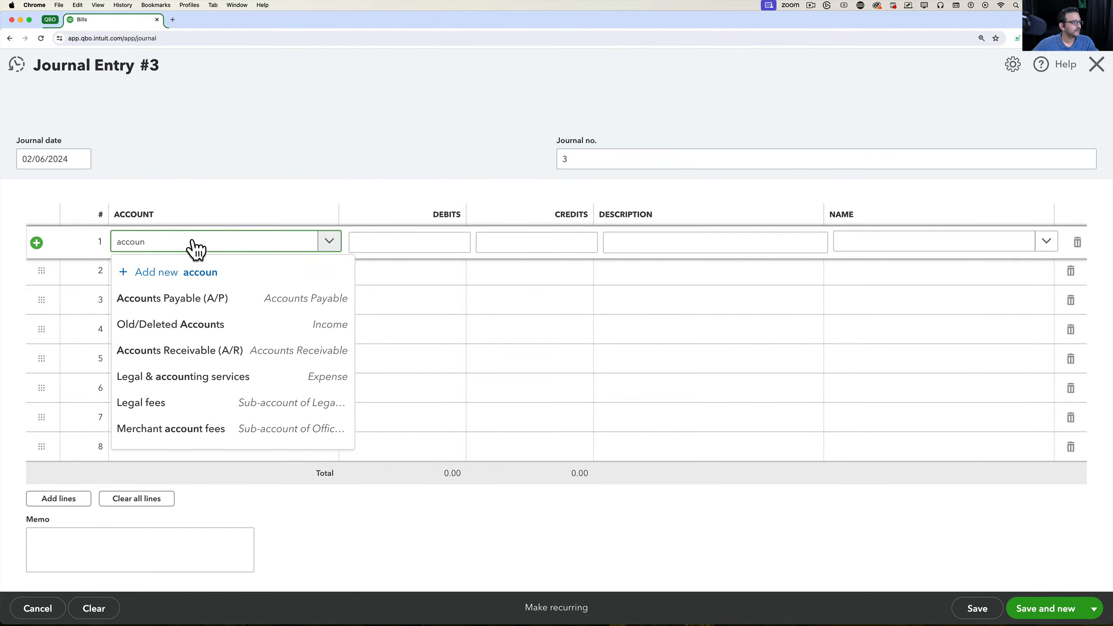
click(232, 306)
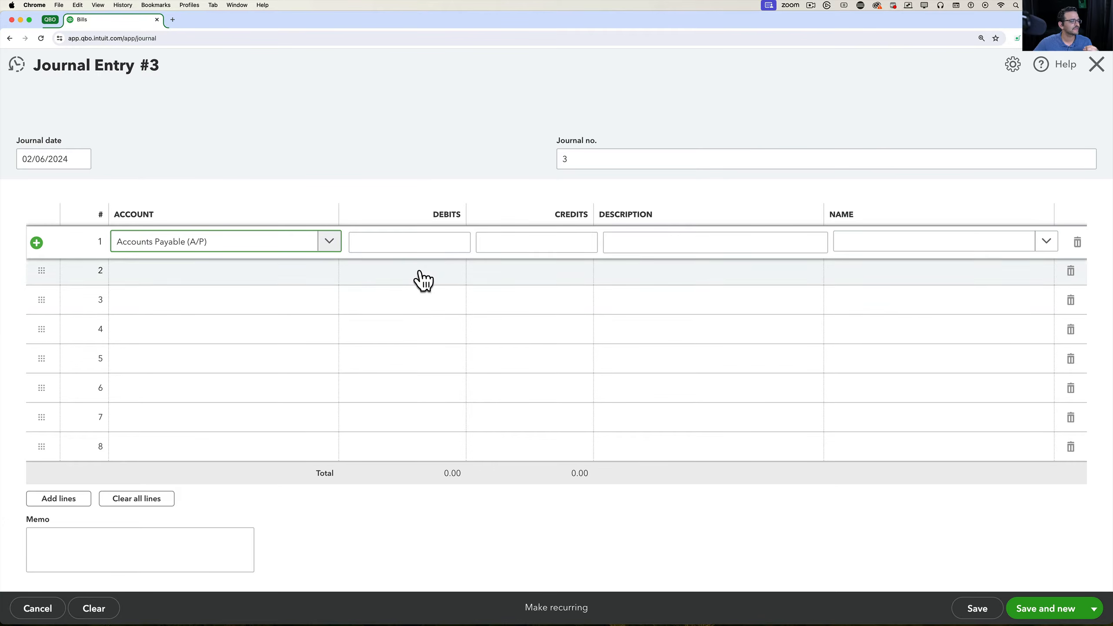
click(443, 239)
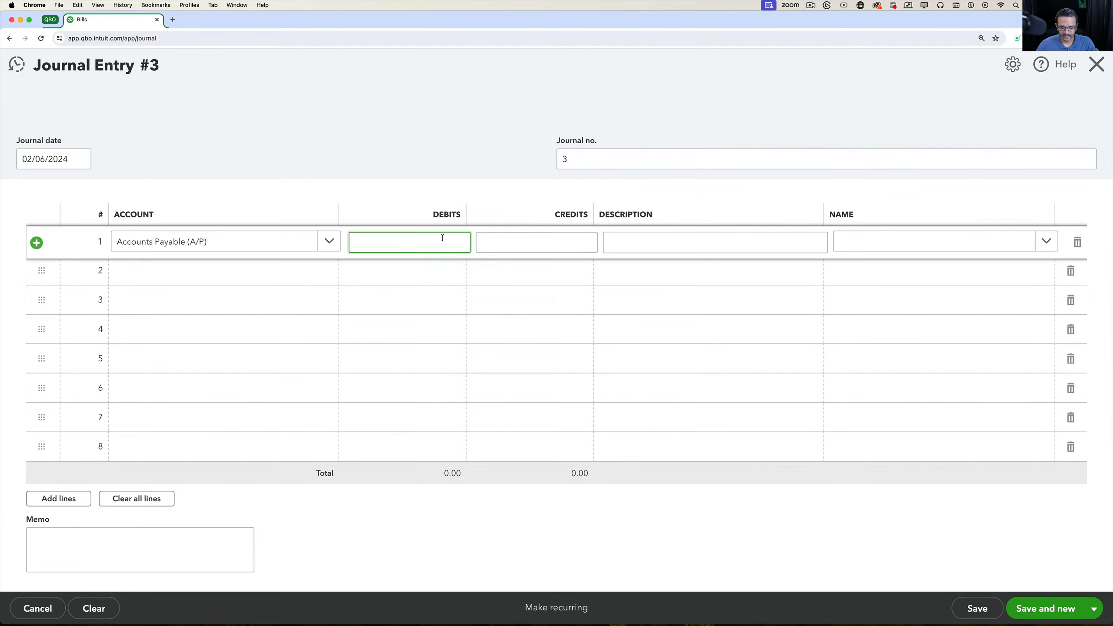
text(6900)
click(499, 245)
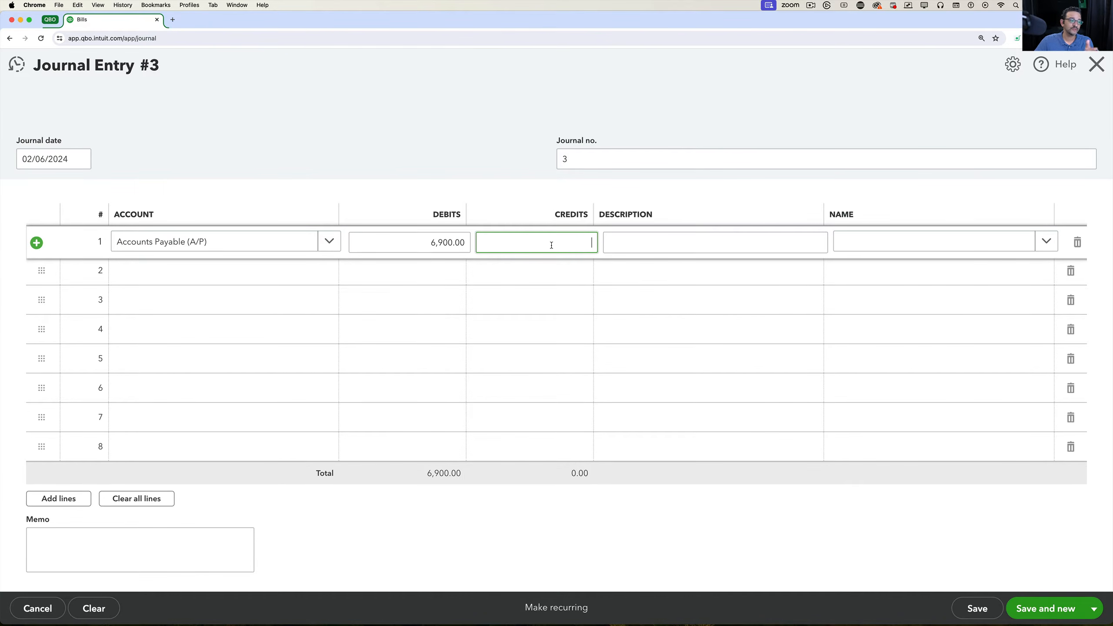
- Describe journal line 1 as "Writing off old bill" and assign it to the vendor Old Vendor
click(630, 247)
text(W)
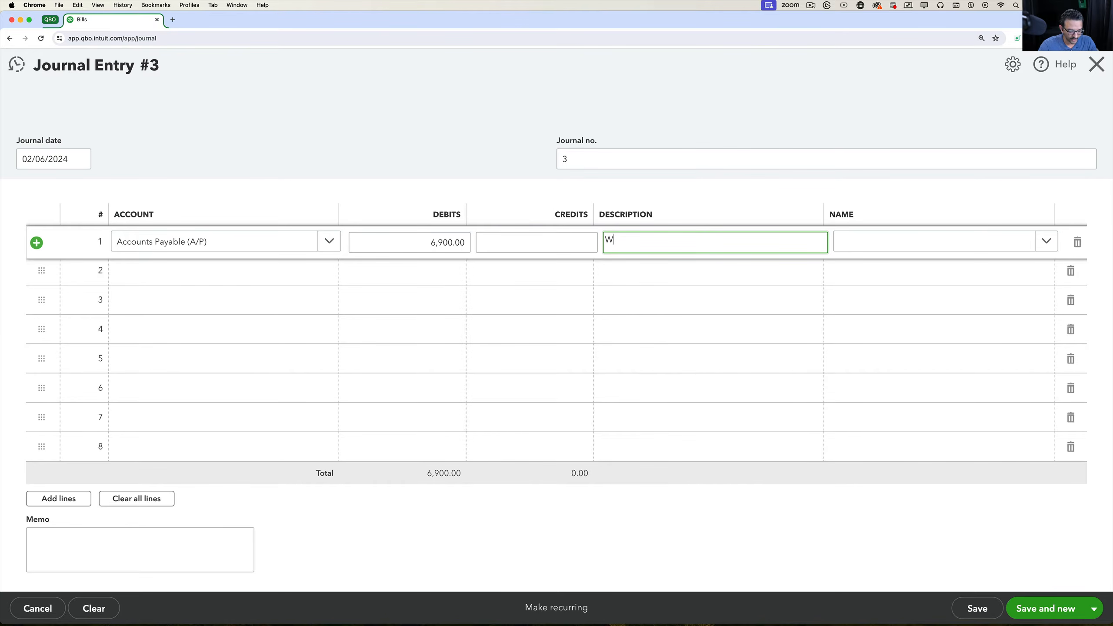
text(ritting off old bill)
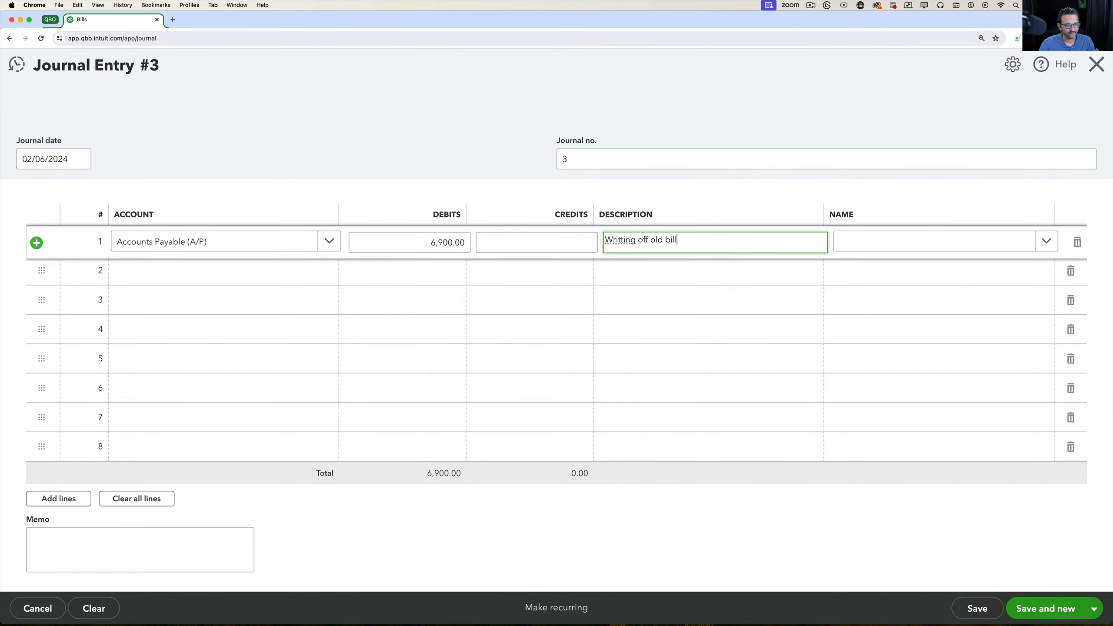
click(620, 241)
key(BackSpace)
click(878, 245)
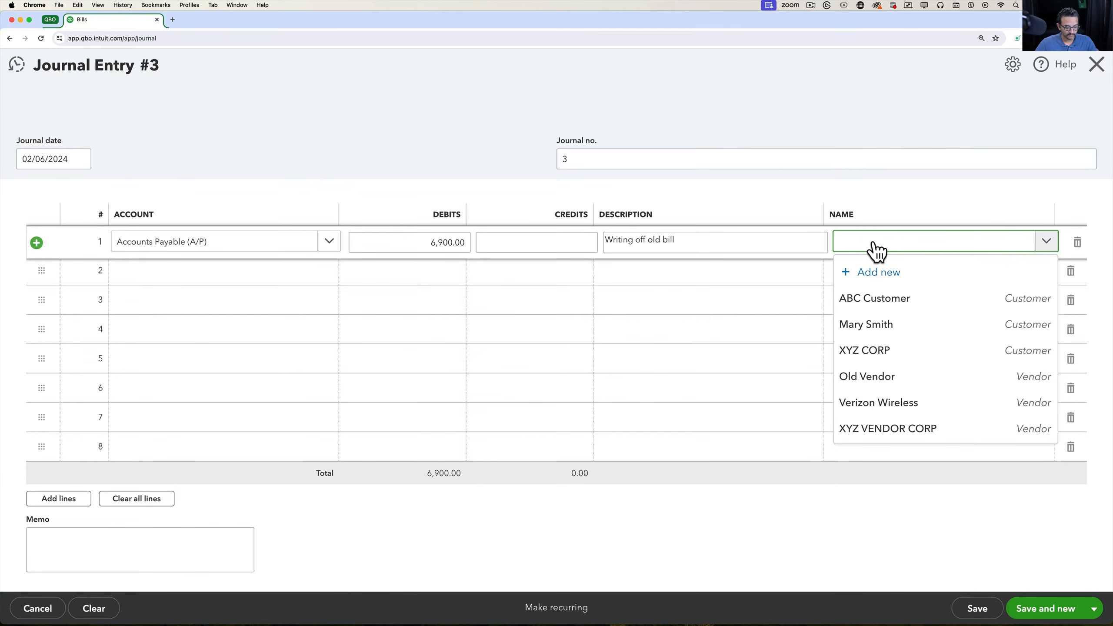
text(old)
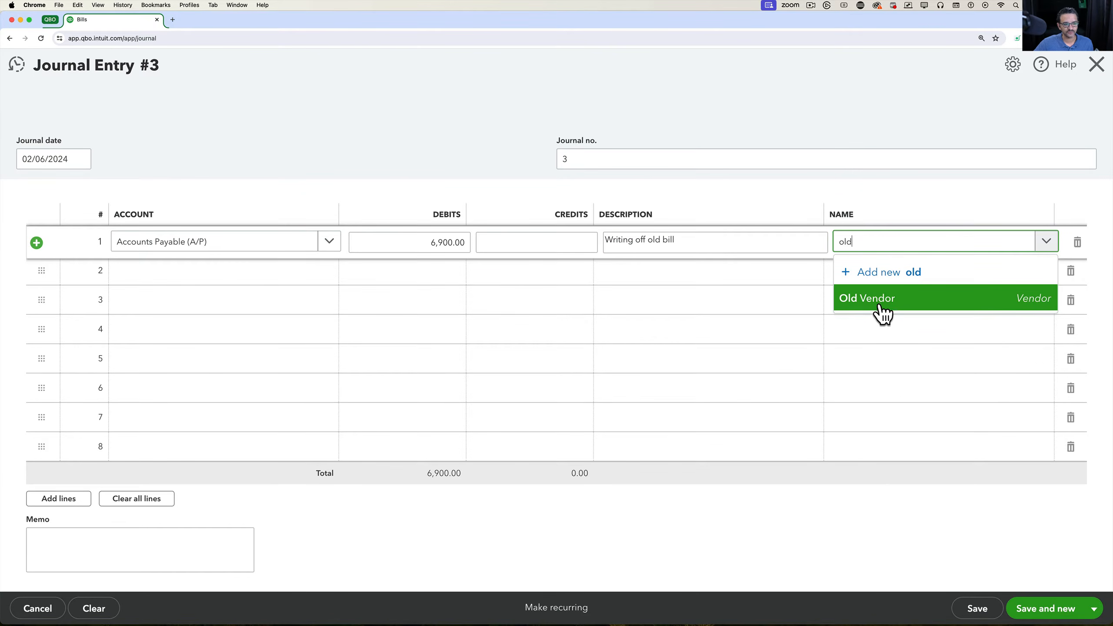
click(887, 298)
- Set the account of journal line 2 to Advertising & marketing:Radio Ads for the 6,900.00 credit
click(192, 278)
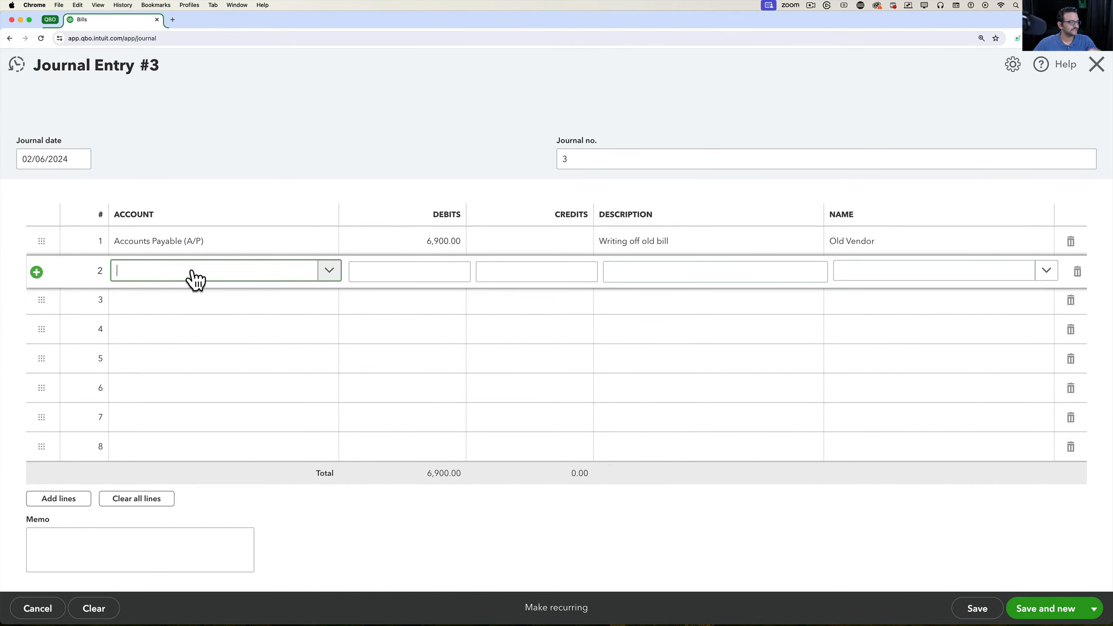
text(ad)
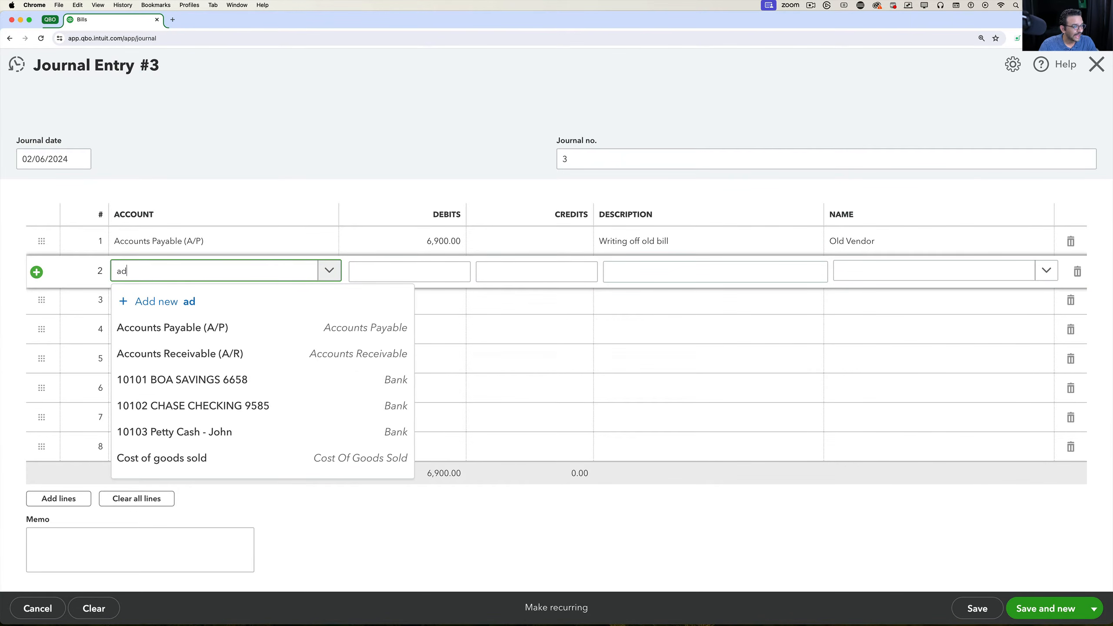
click(240, 329)
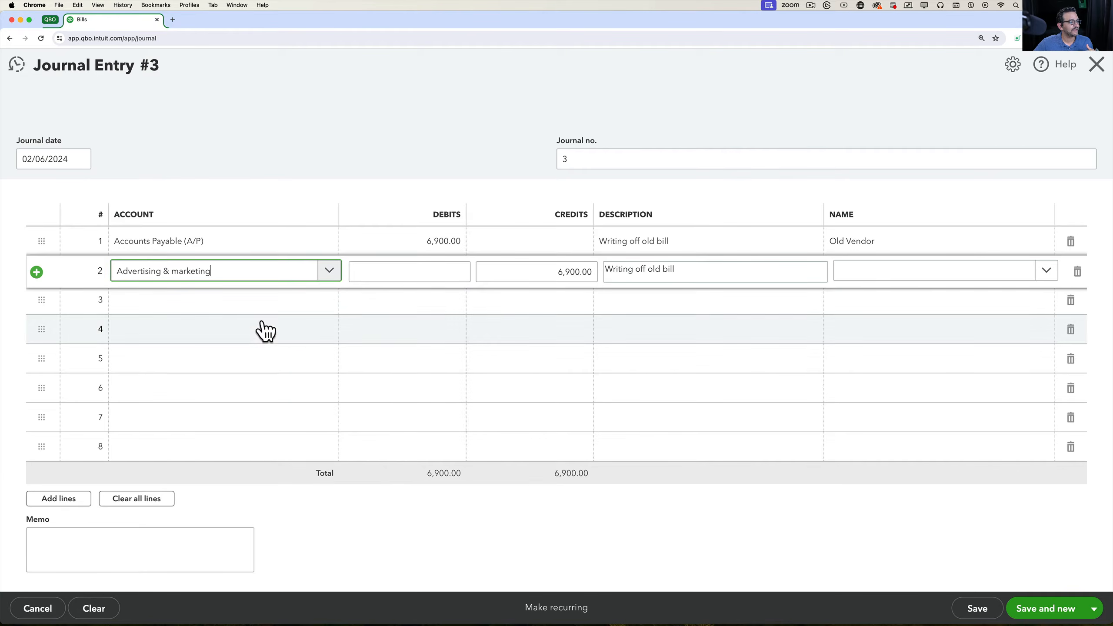
click(330, 275)
click(198, 378)
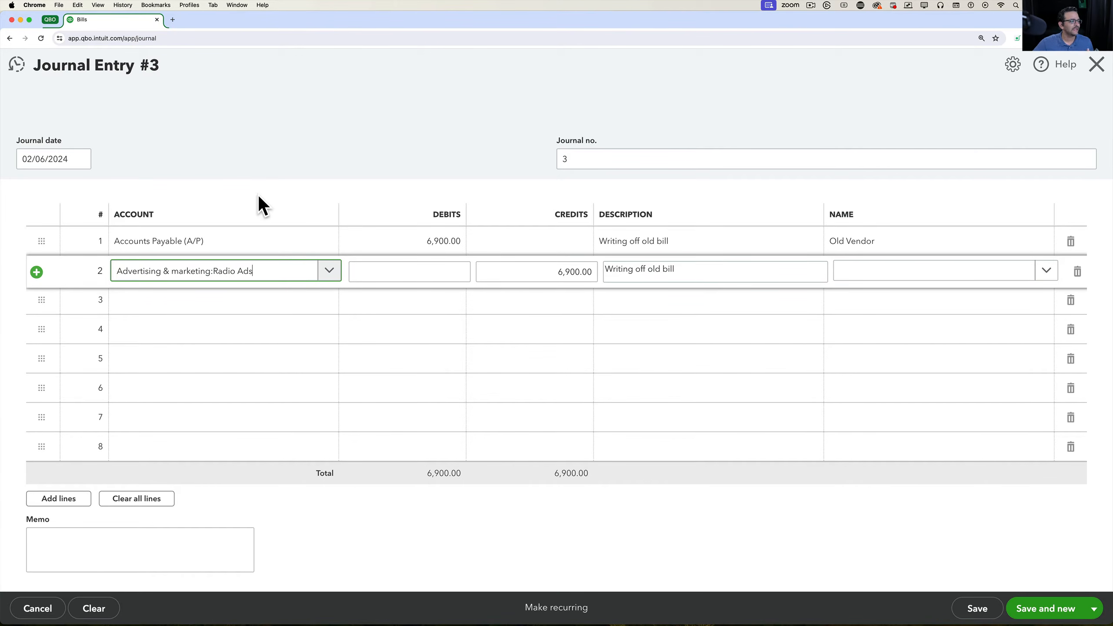
- Review the accounts on both journal lines, then save and close the journal entry
click(211, 248)
click(231, 252)
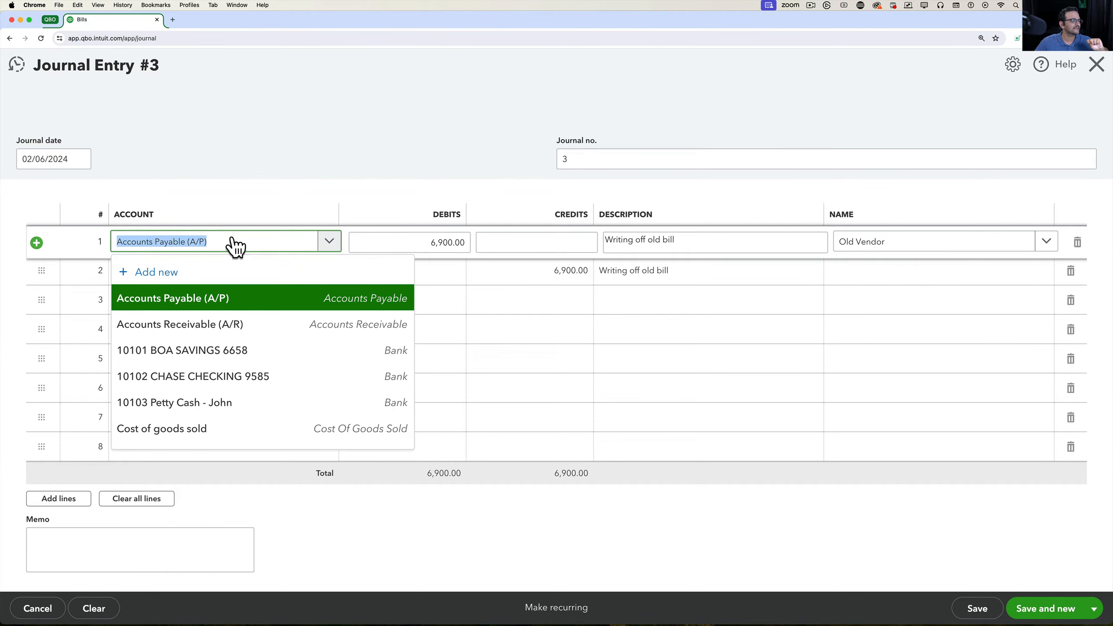
click(234, 204)
click(242, 273)
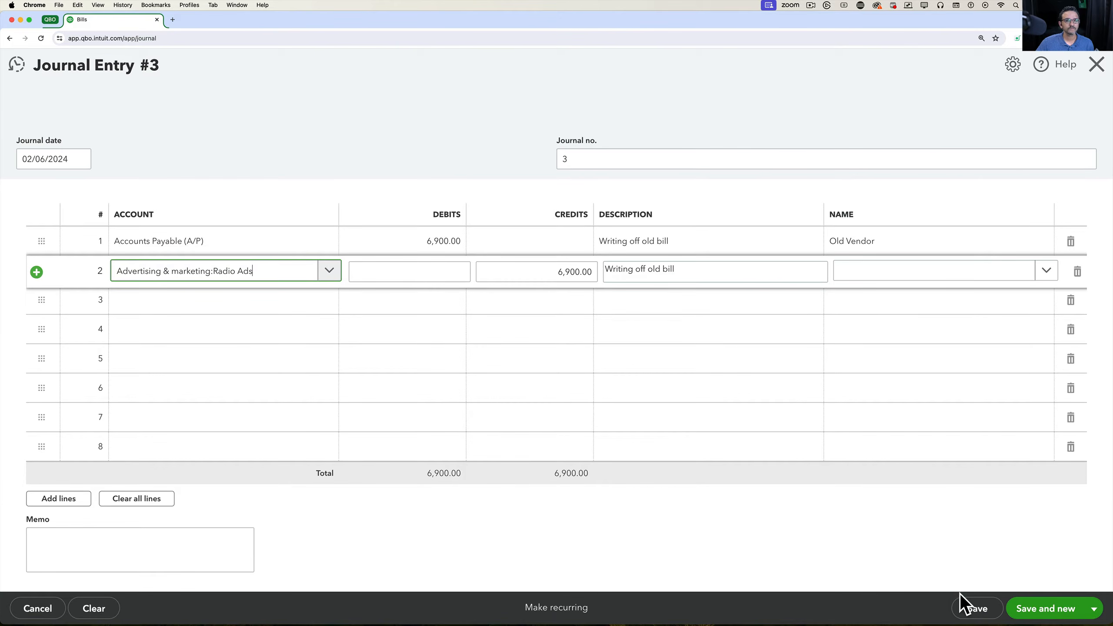
click(1094, 610)
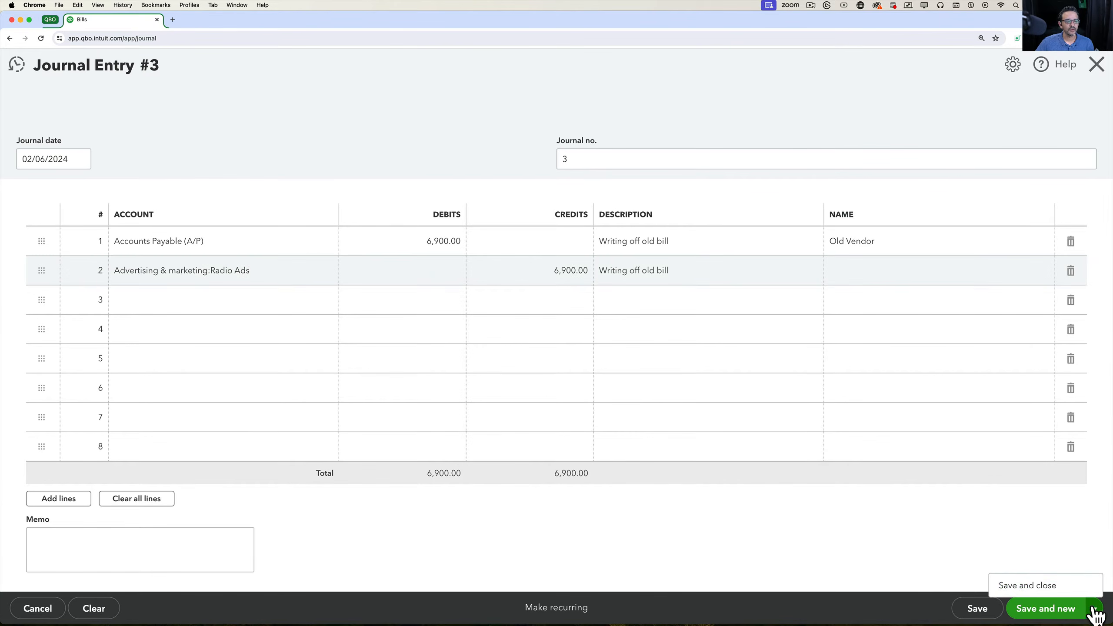
click(1052, 587)
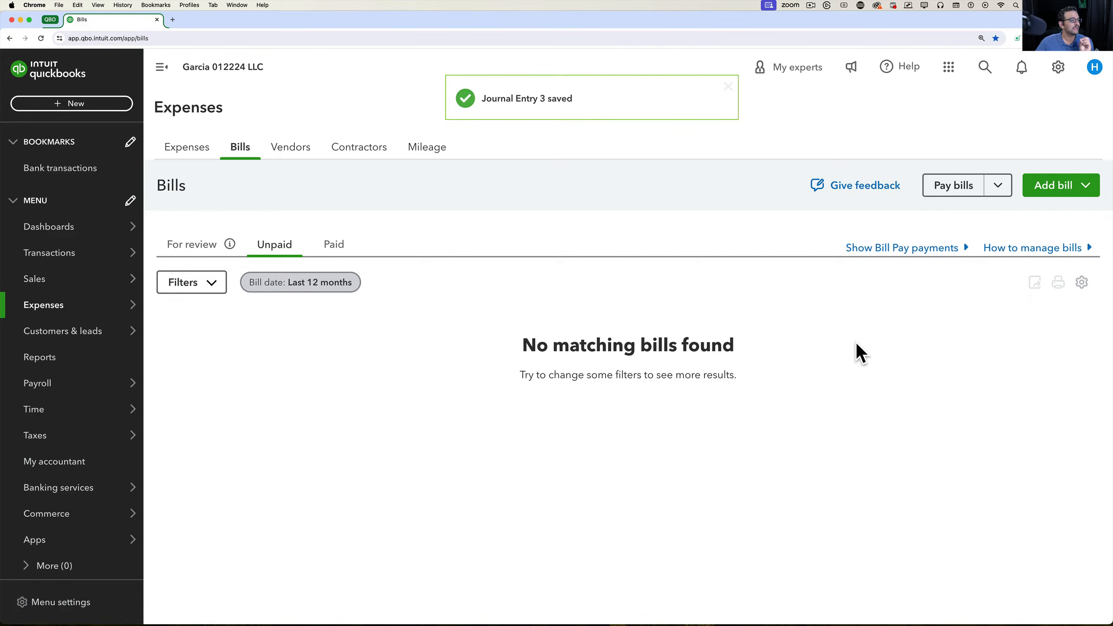
- Open Old Vendor's record from the vendor list, examine its open and overdue balances, and check the 01/05/2019 bill's balance due without changing it
mouse_move(54, 305)
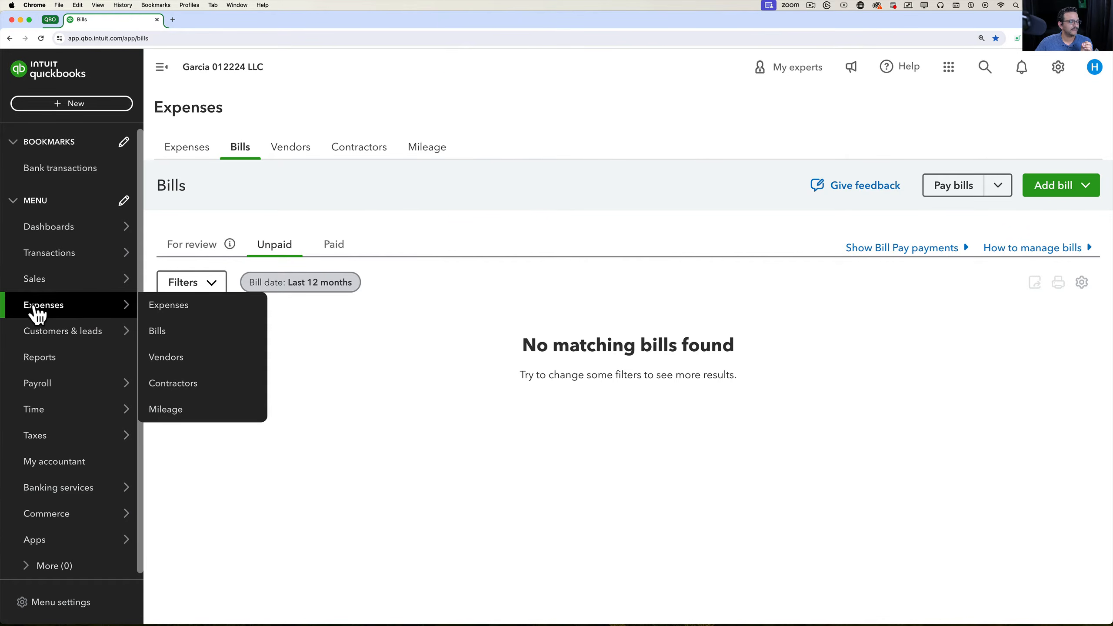
click(188, 366)
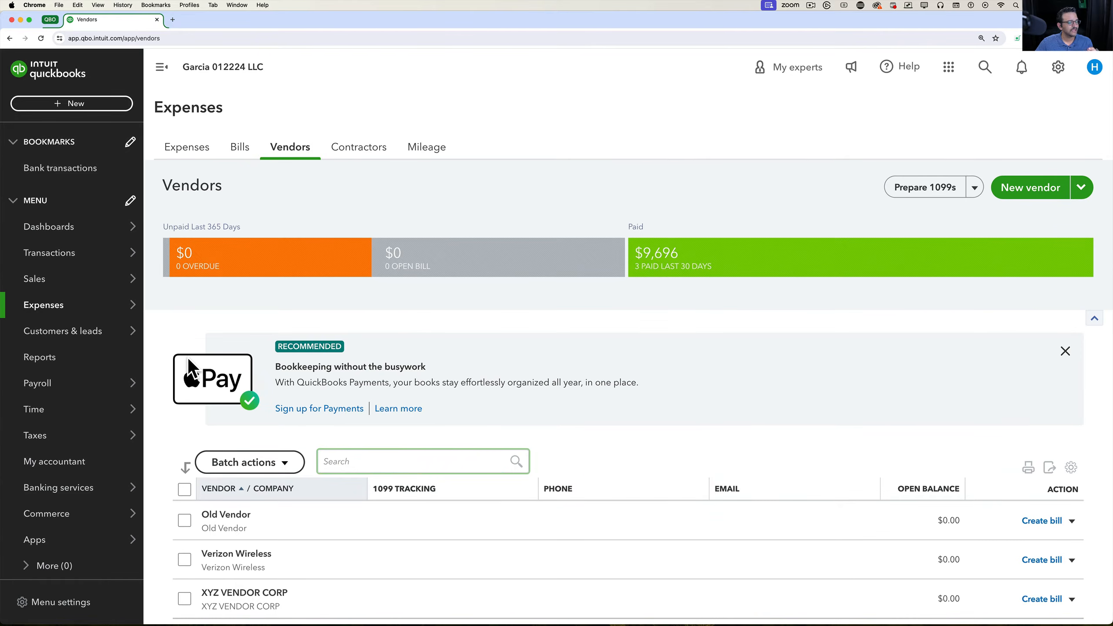
click(234, 521)
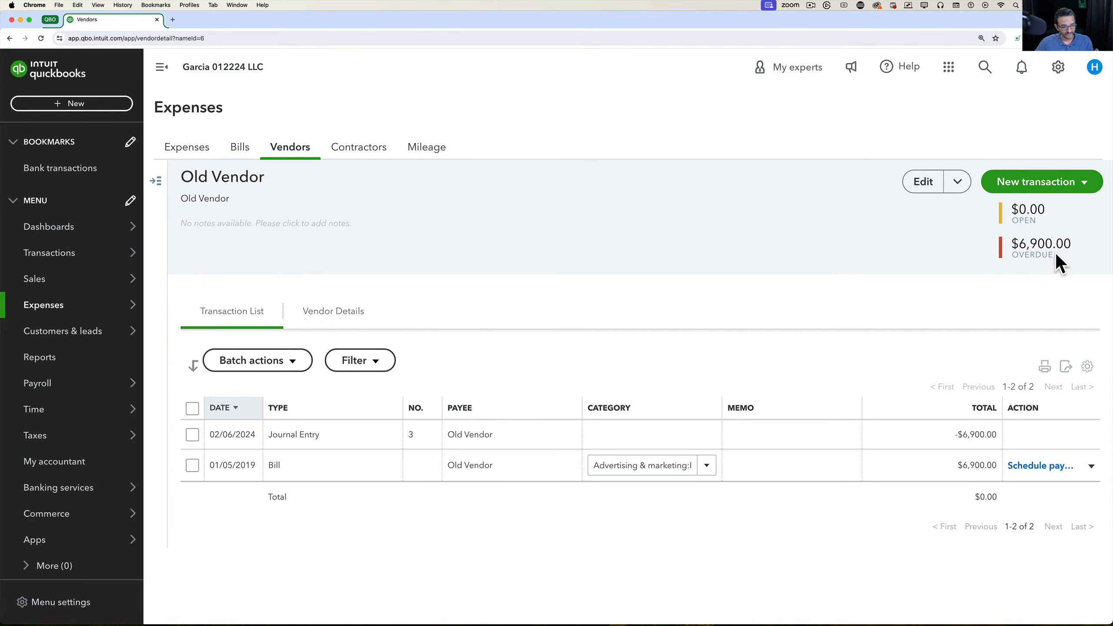
right_click(1046, 208)
click(1052, 204)
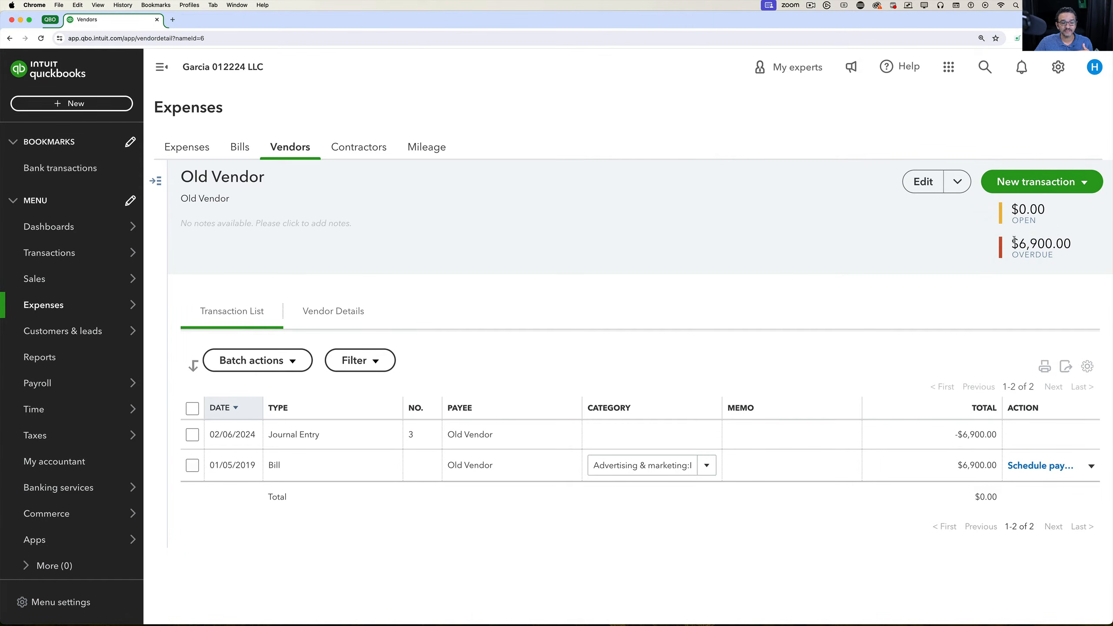
drag(1011, 244, 1086, 248)
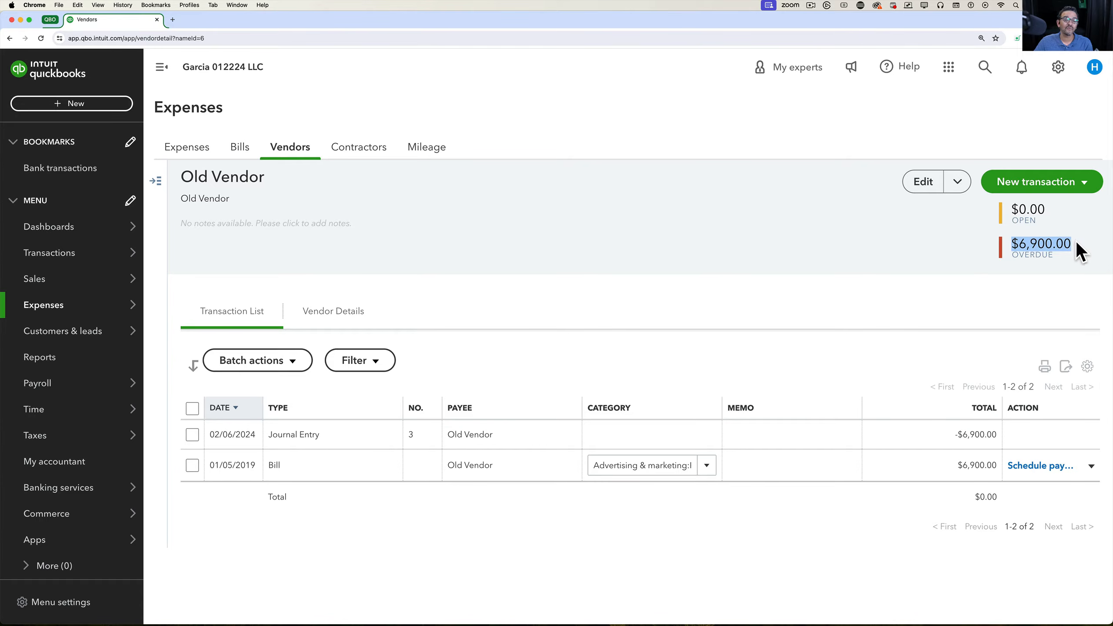
click(1075, 242)
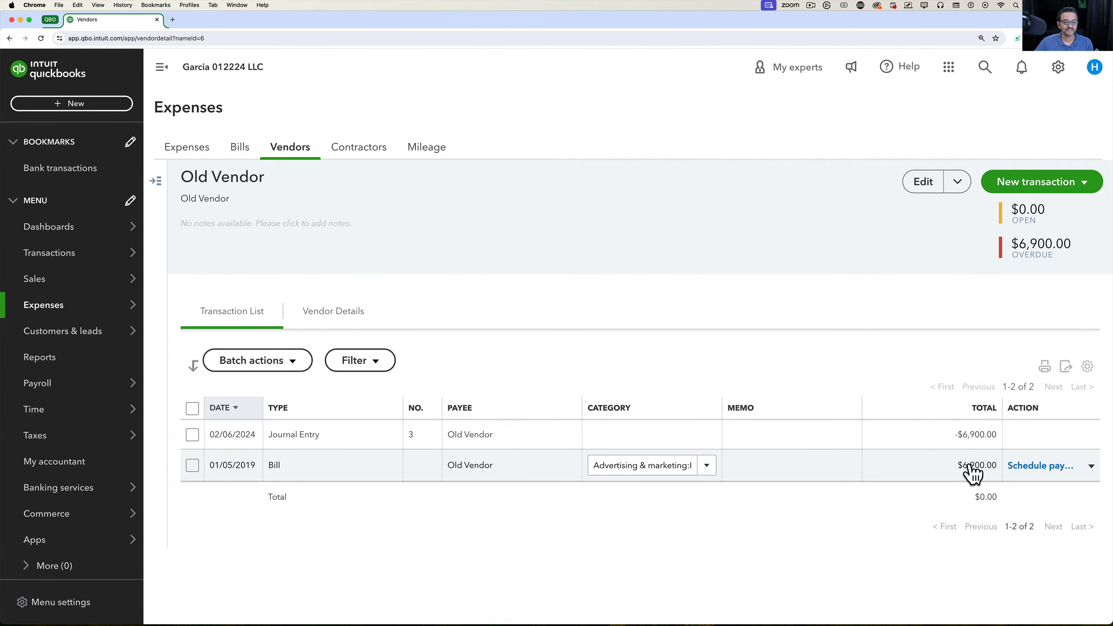
click(962, 473)
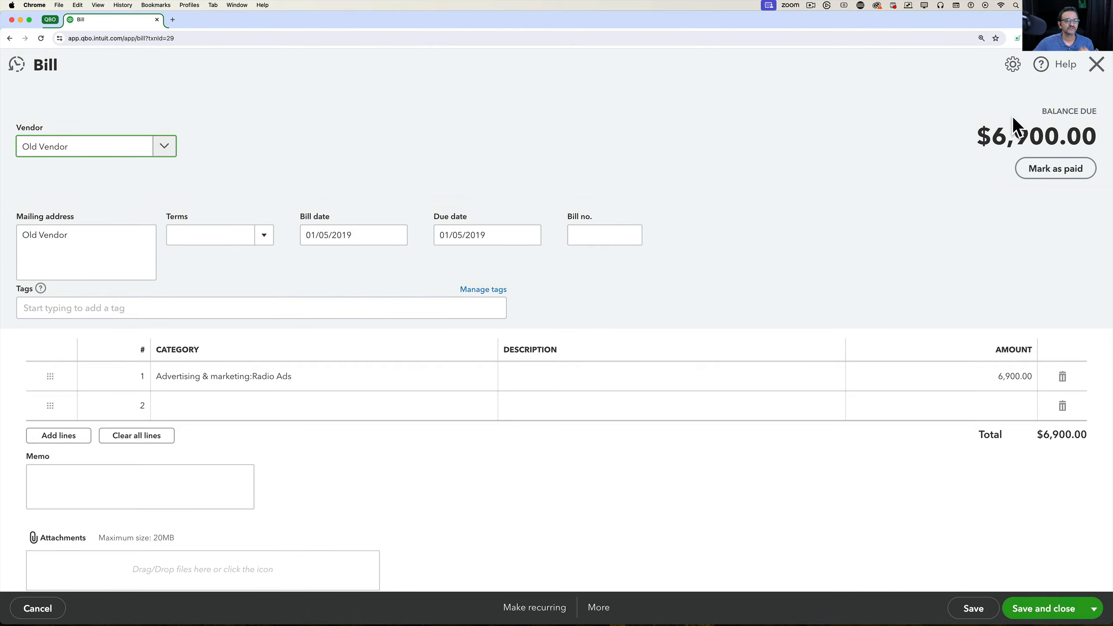
click(1097, 65)
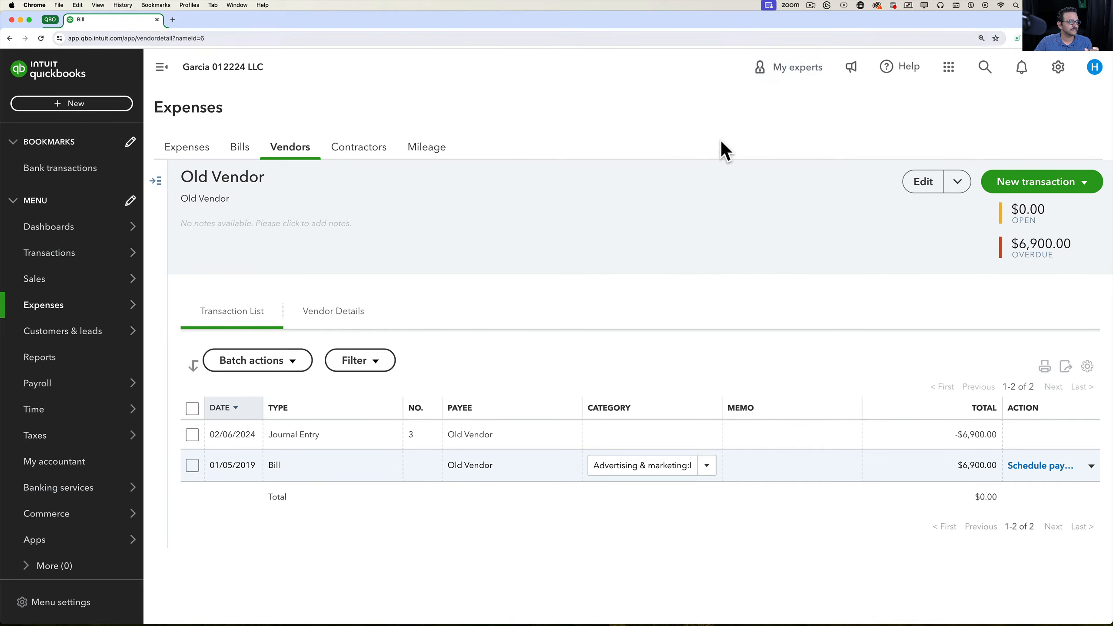
- Start paying bills and filter the list by a custom due date range from 01/01/2017
click(73, 106)
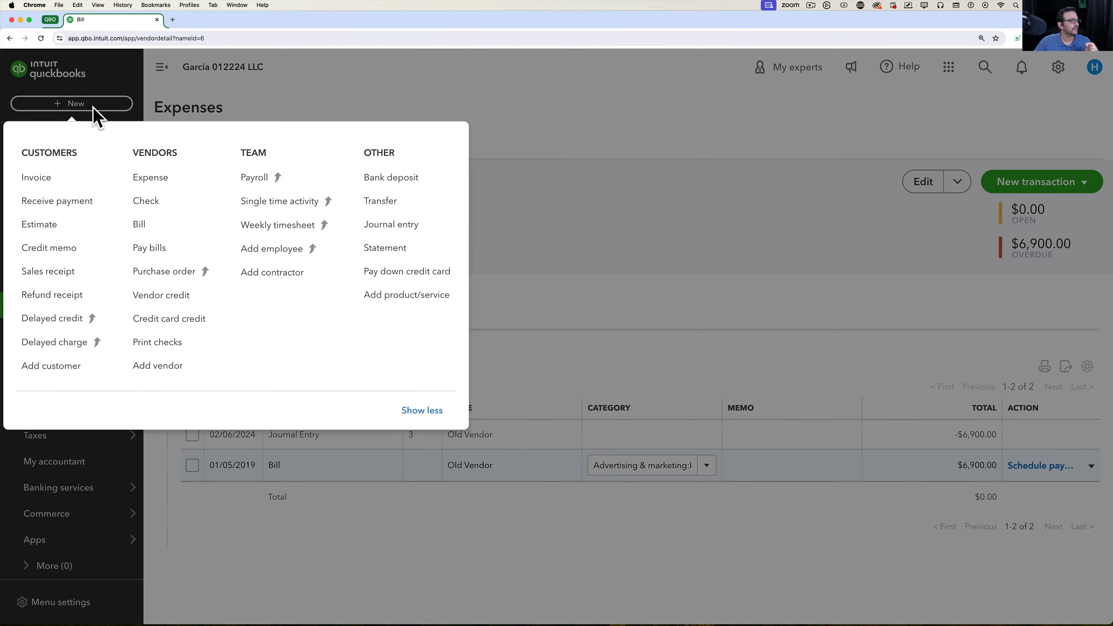
click(158, 253)
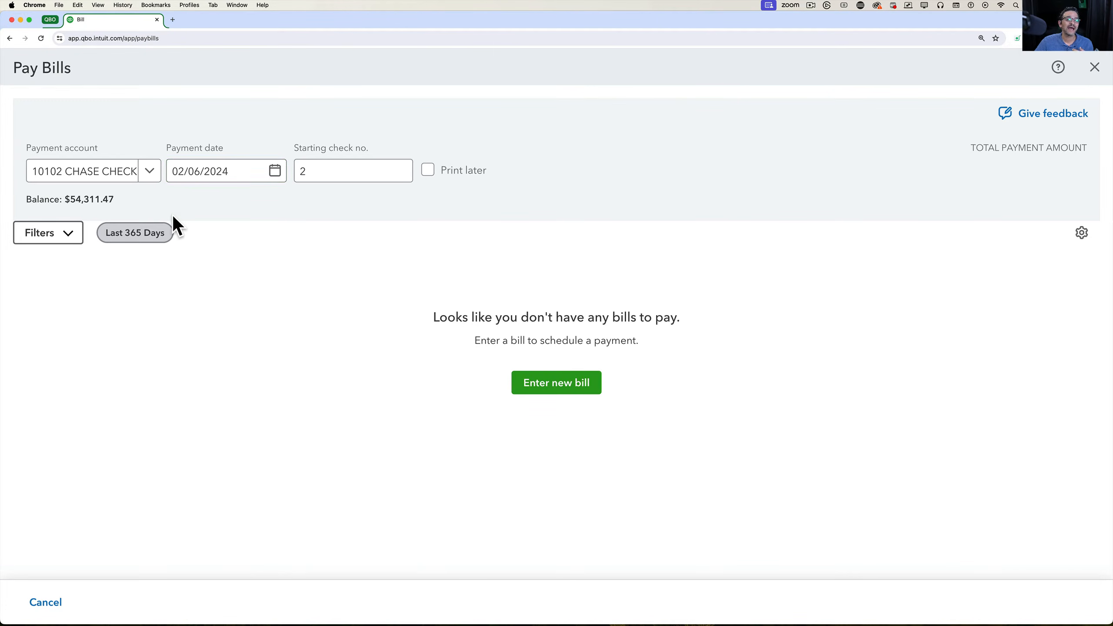
click(66, 236)
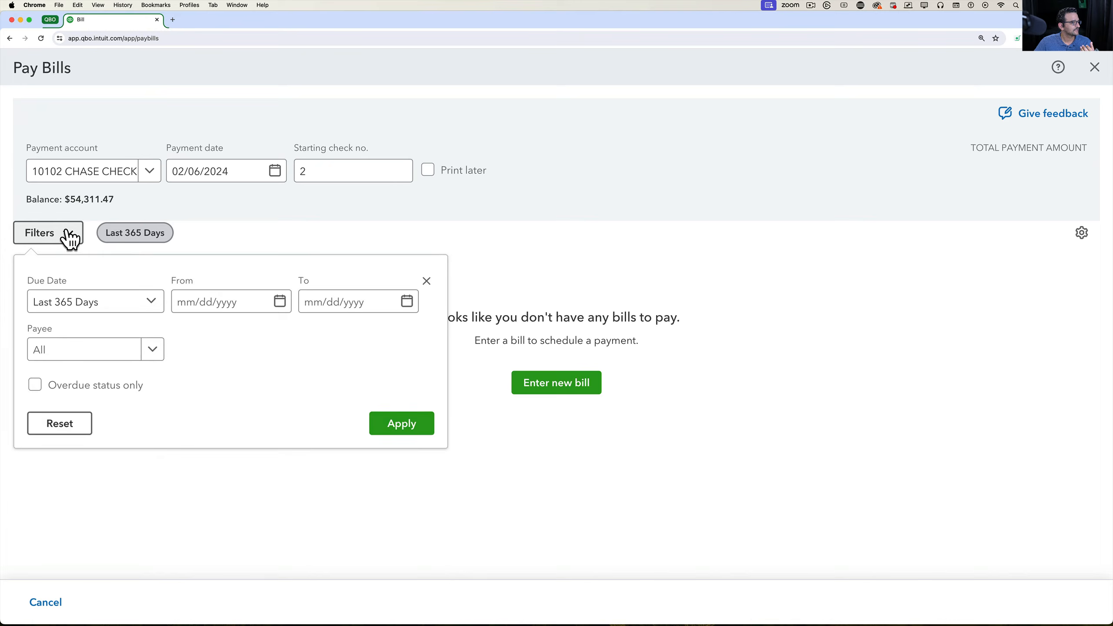
click(146, 311)
click(104, 359)
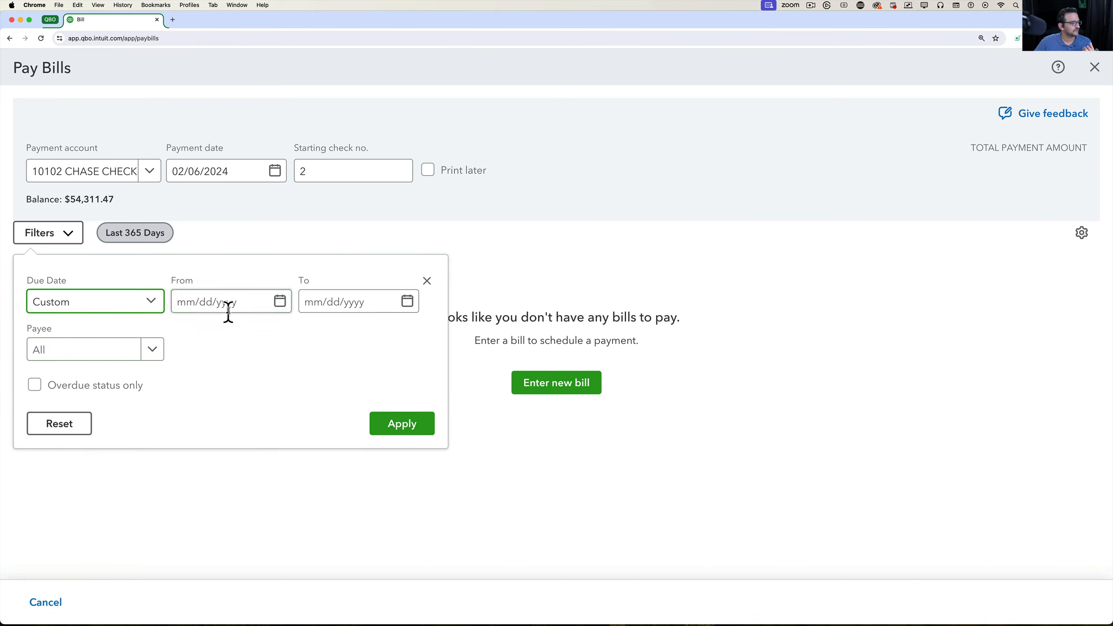
click(228, 312)
text(01/01/2024)
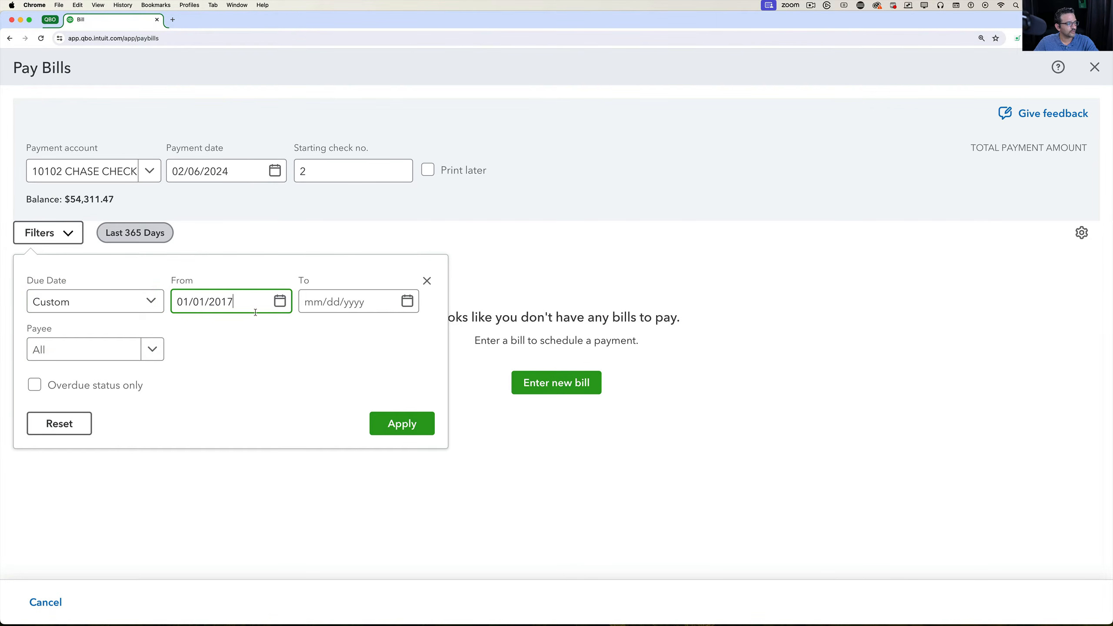
click(388, 424)
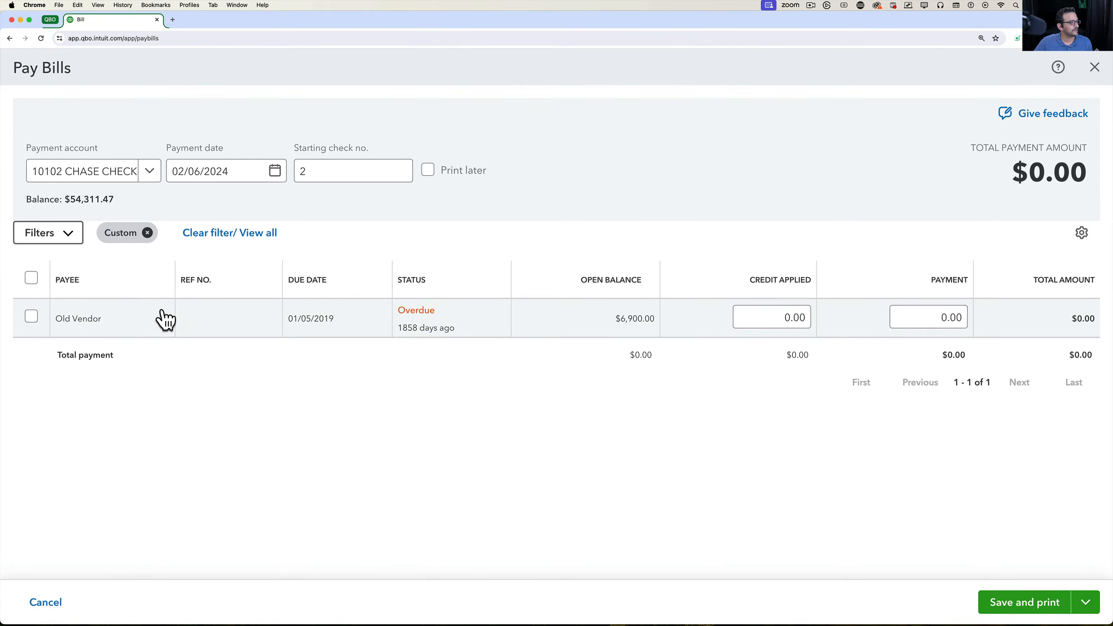
- Select the Old Vendor bill for payment and check the credit applied to it
click(31, 316)
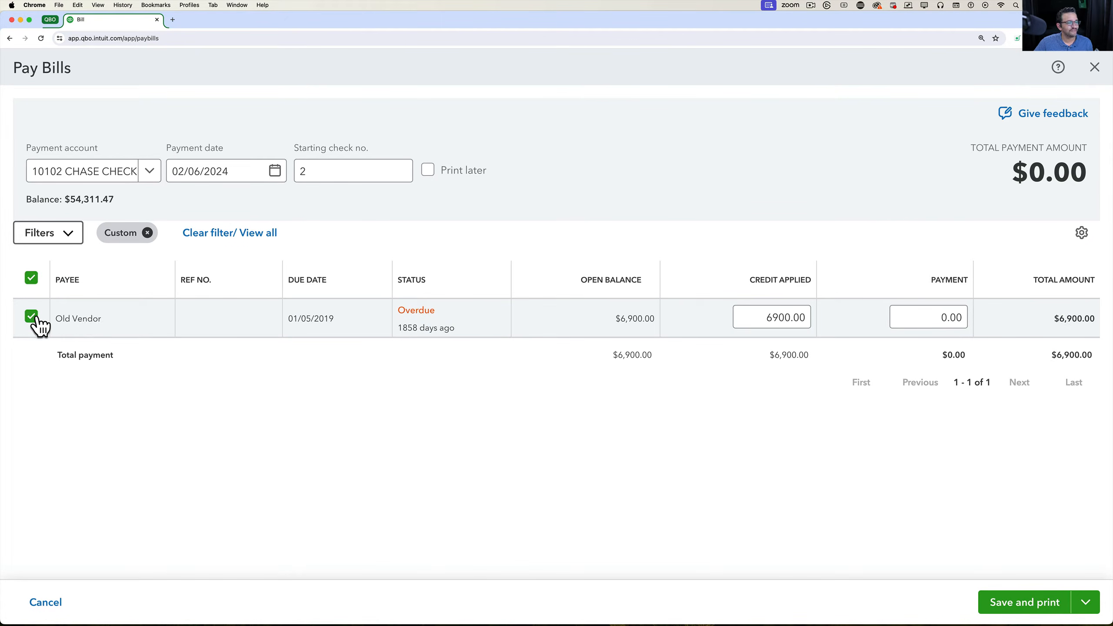
click(767, 317)
drag(808, 314, 763, 310)
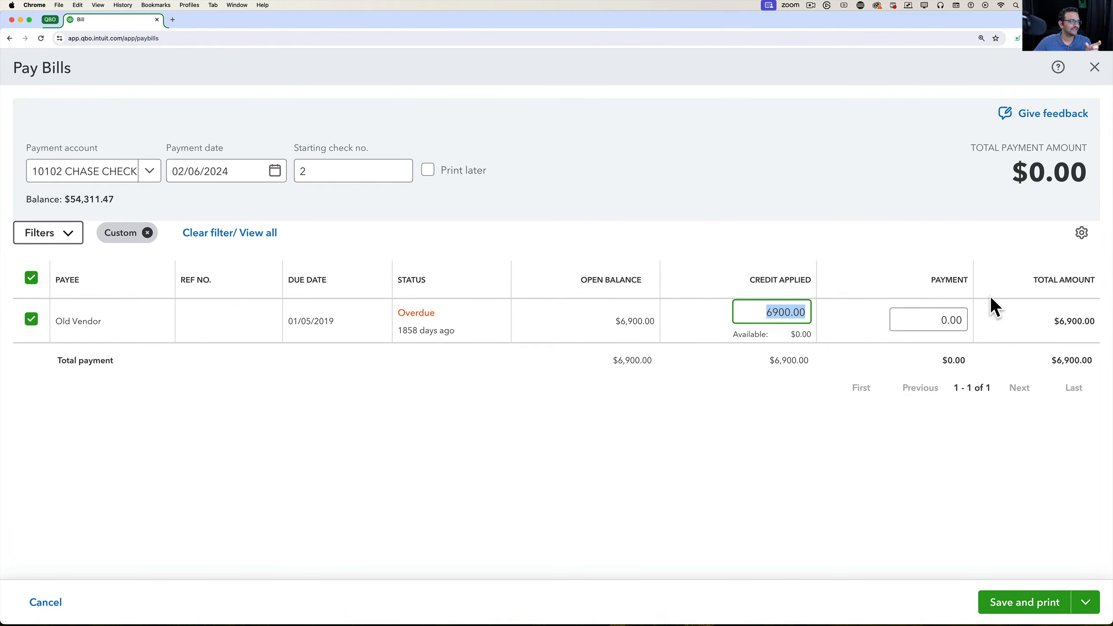
- Leave the bill payment without saving and reopen Journal Entry 3 from the recent transactions
click(1095, 67)
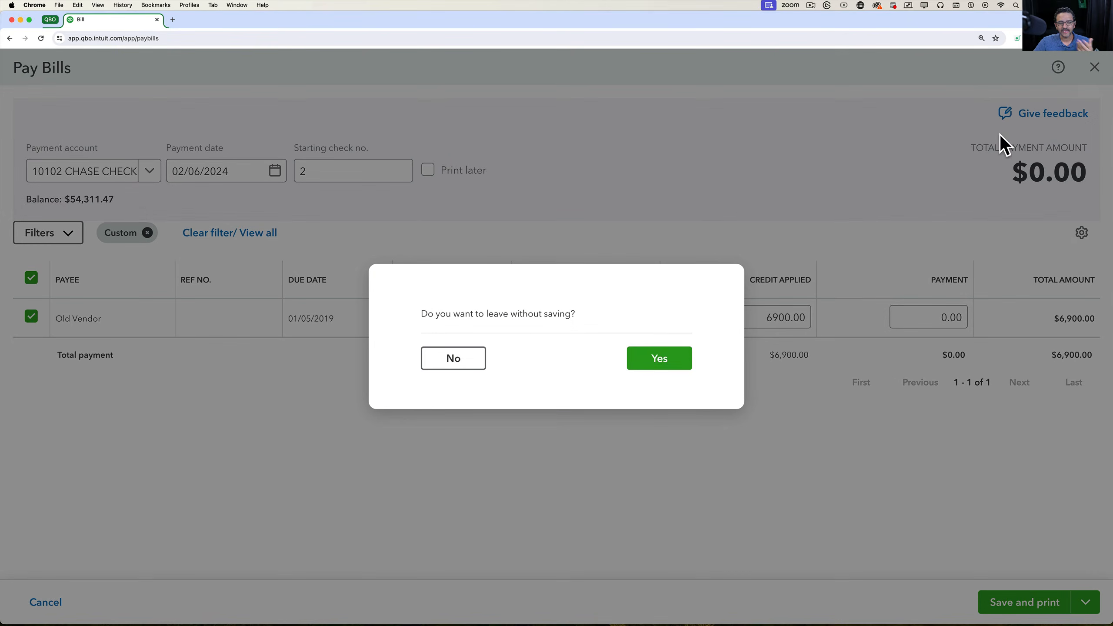
click(678, 362)
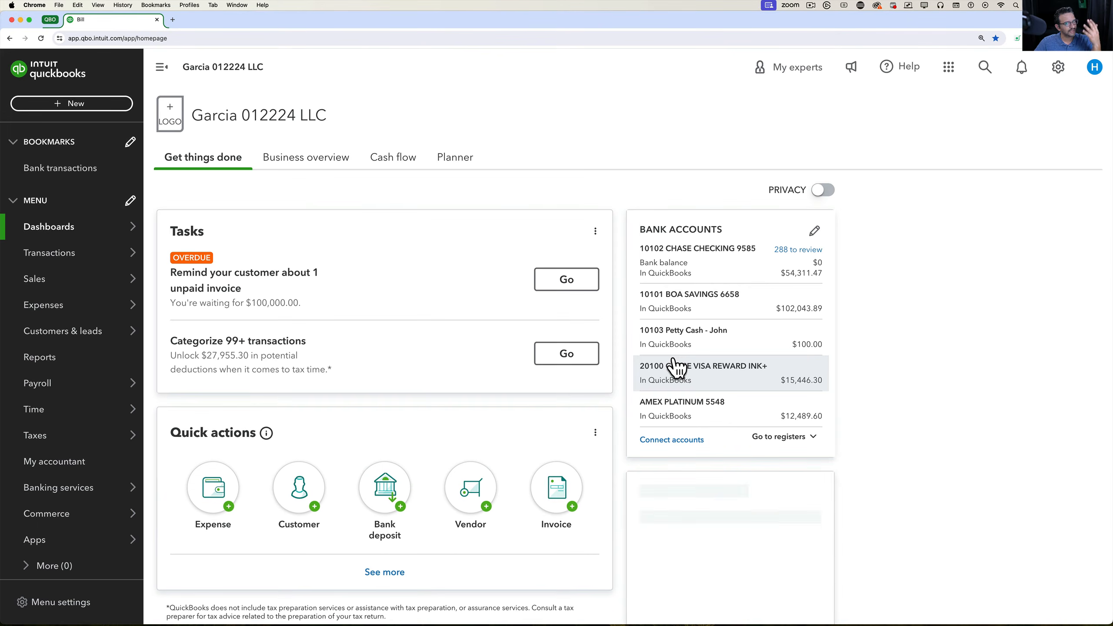
click(987, 69)
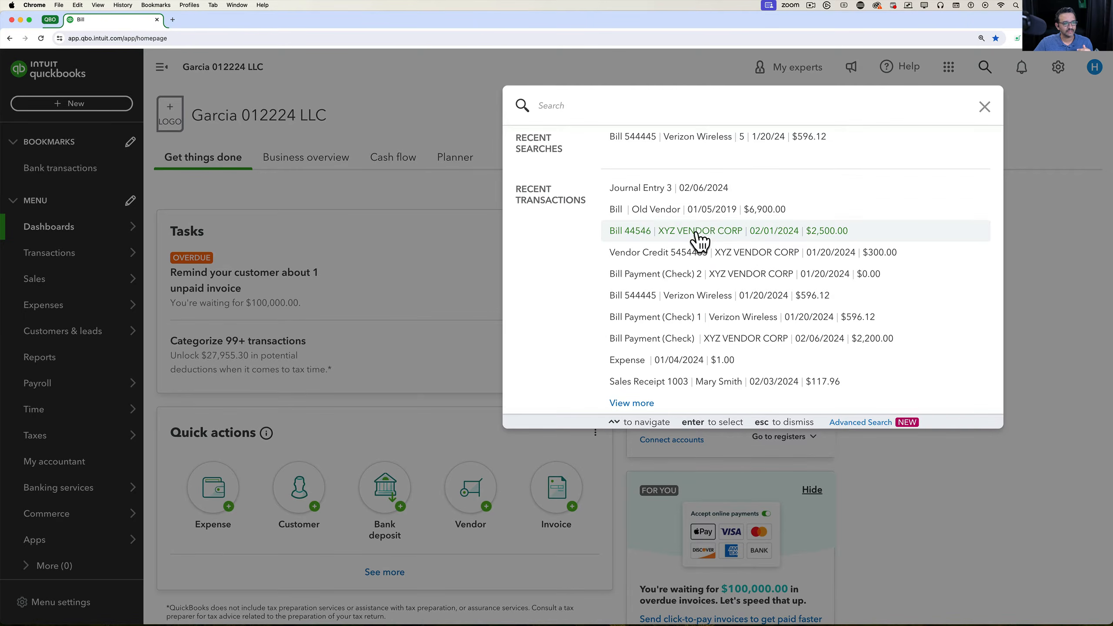
click(698, 193)
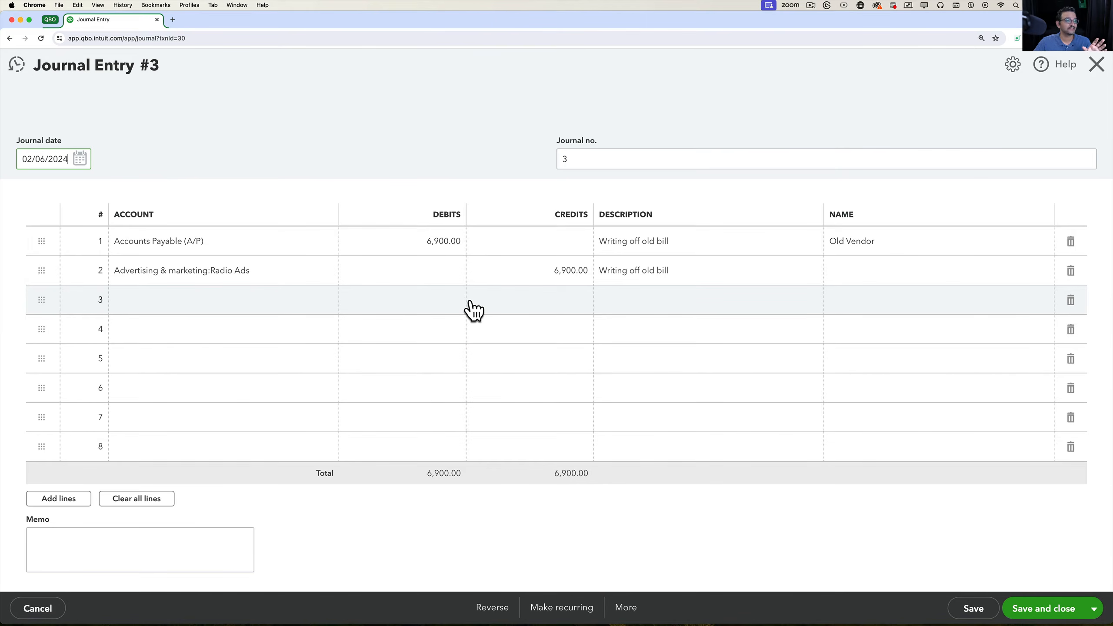
- Set the Accounts Payable debit and the Radio Ads credit to 900.00, then save the journal entry
click(434, 244)
click(433, 243)
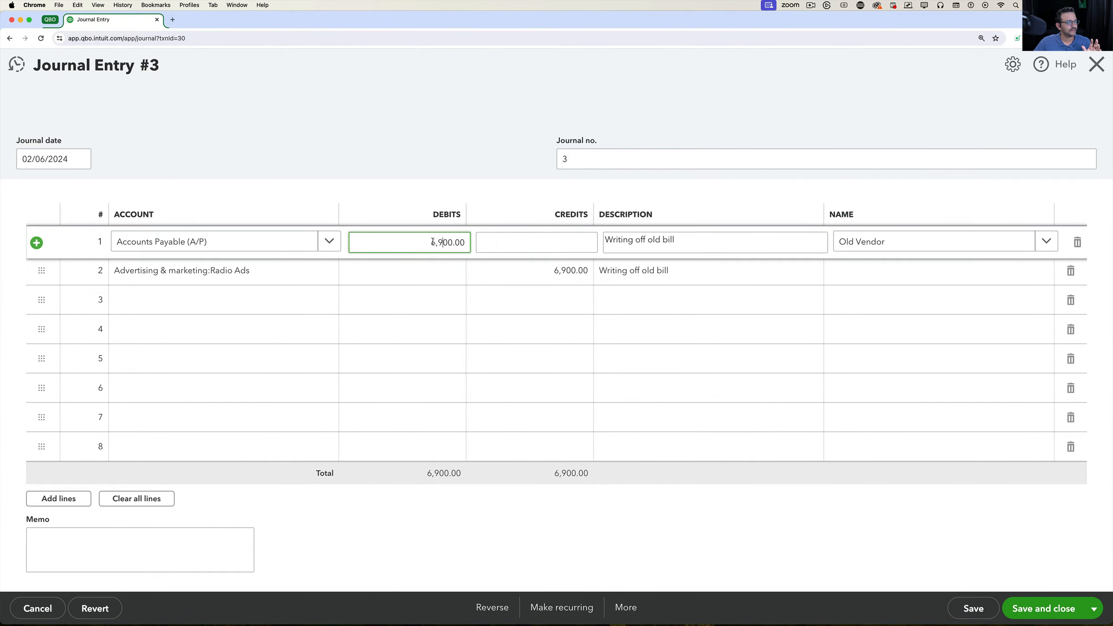
key(BackSpace)
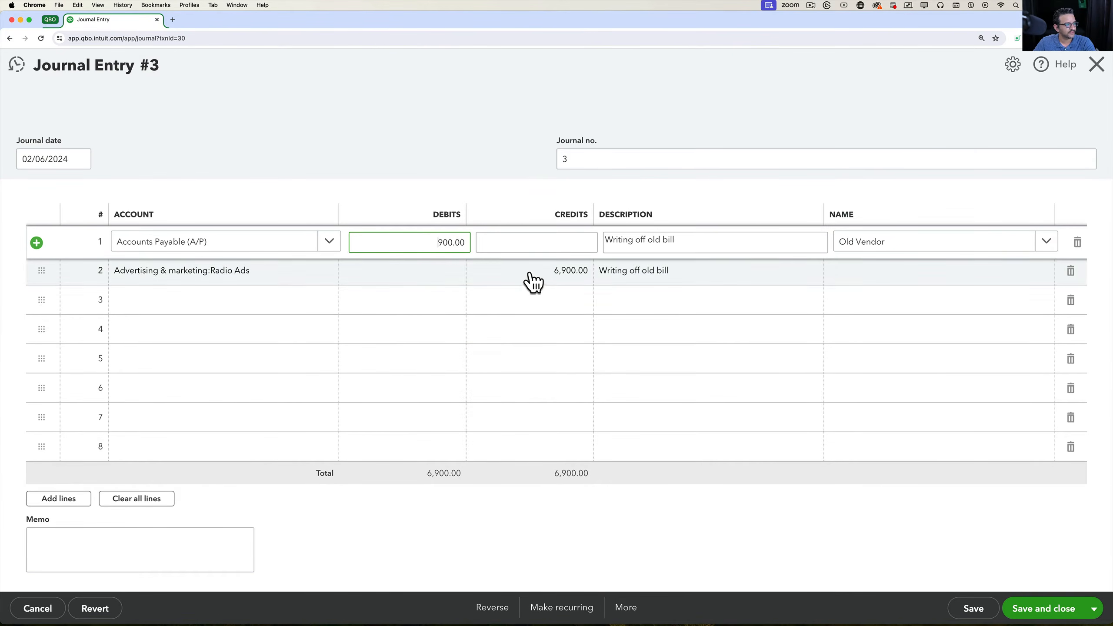
click(542, 281)
click(566, 272)
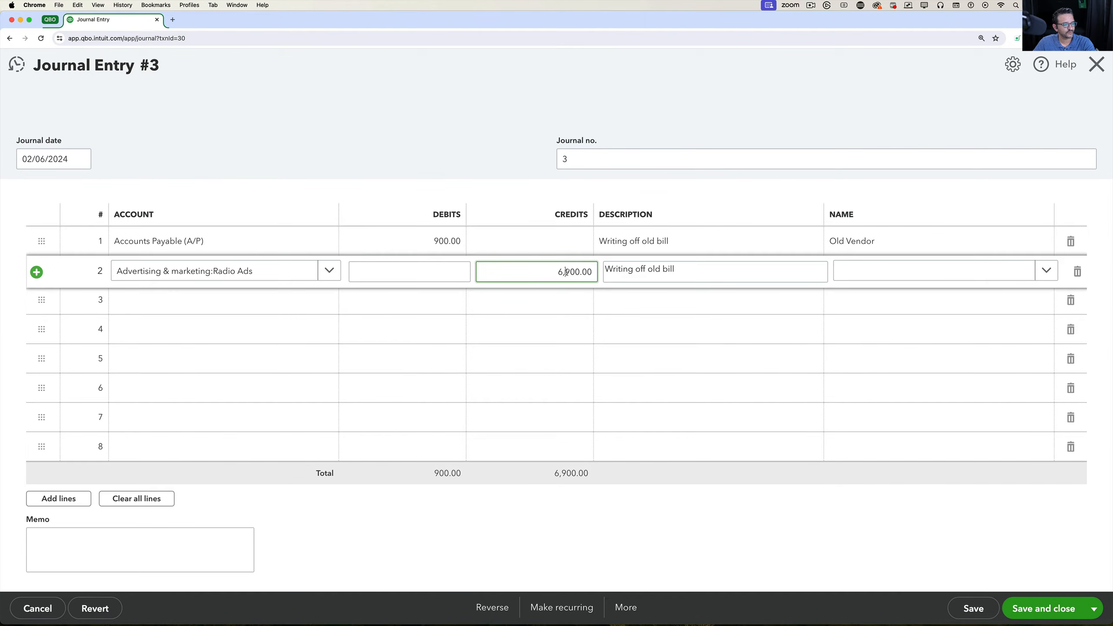
click(981, 612)
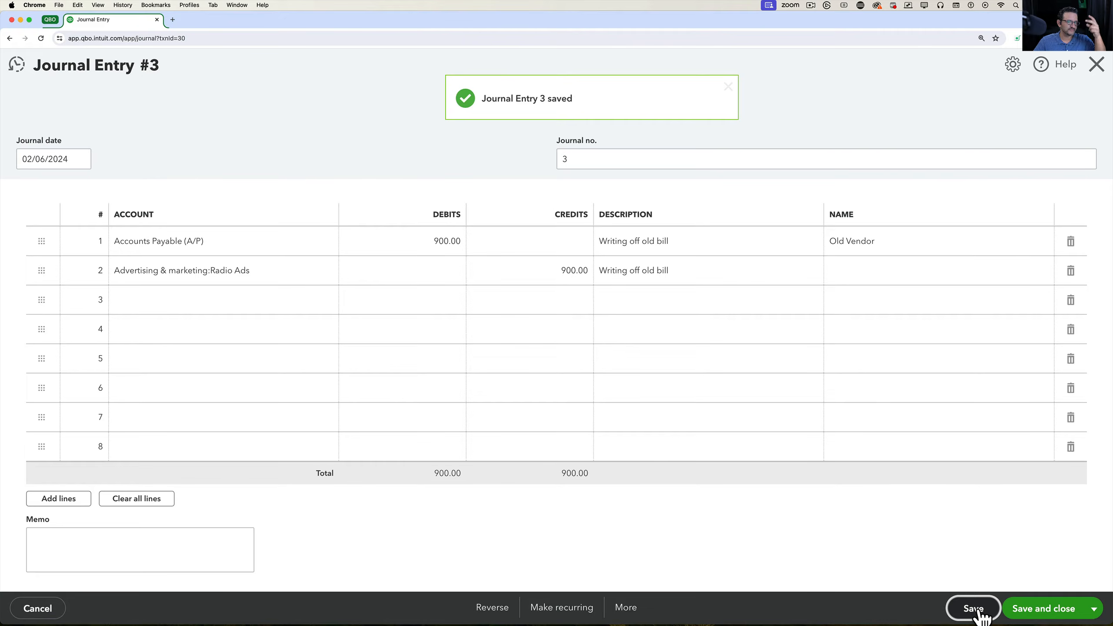
- Copy the journal entry and set the copy's Accounts Payable debit and Radio Ads credit to 6,000.00
click(630, 609)
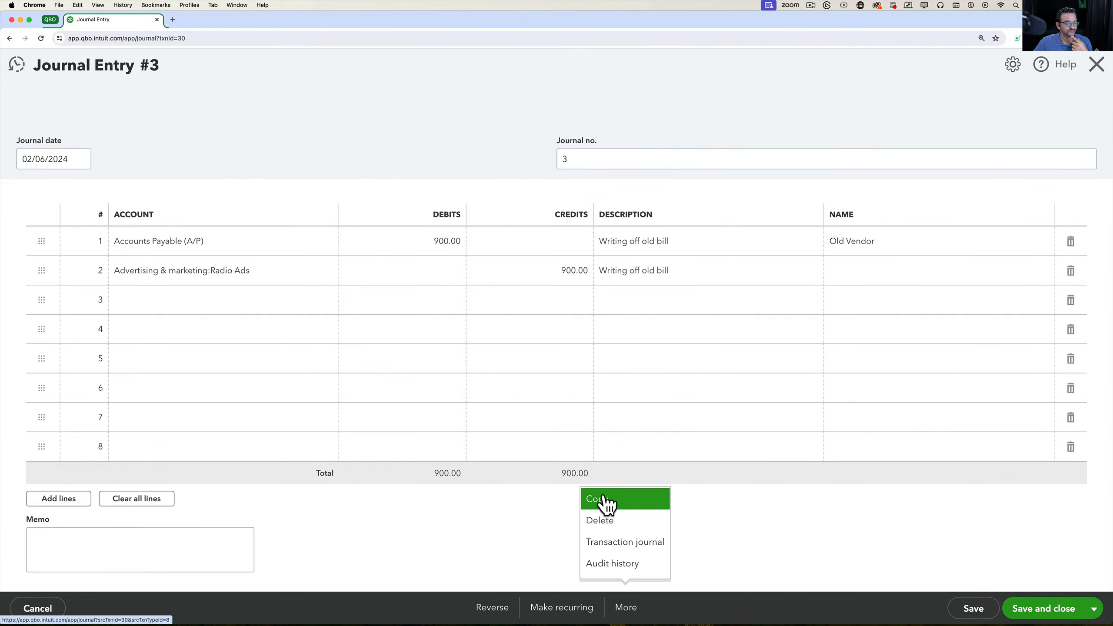
click(606, 502)
click(434, 312)
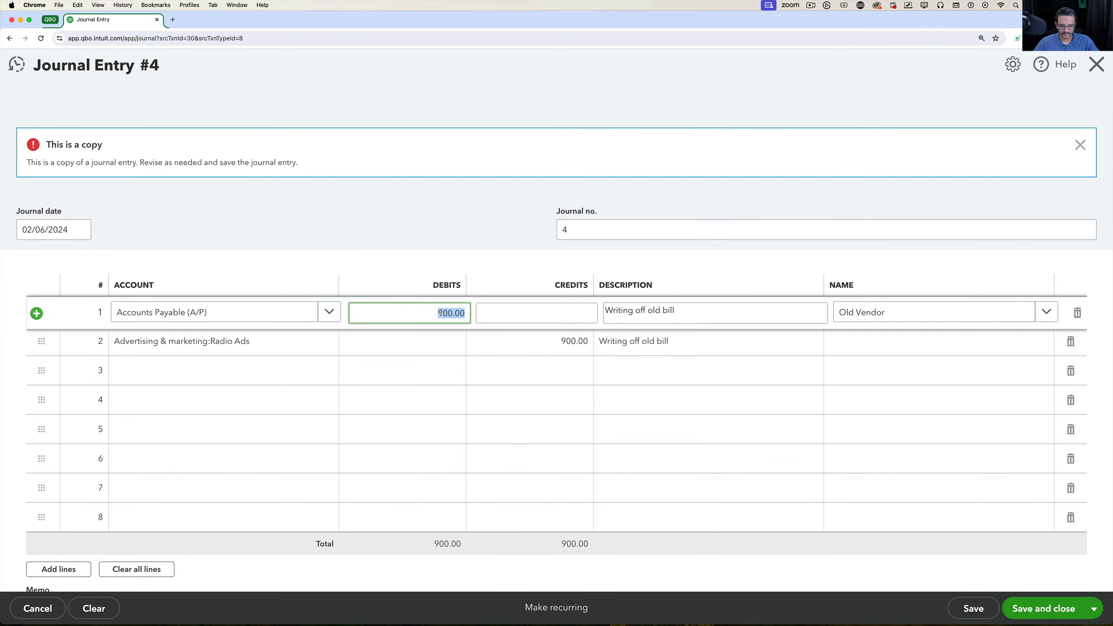
text(60)
click(536, 341)
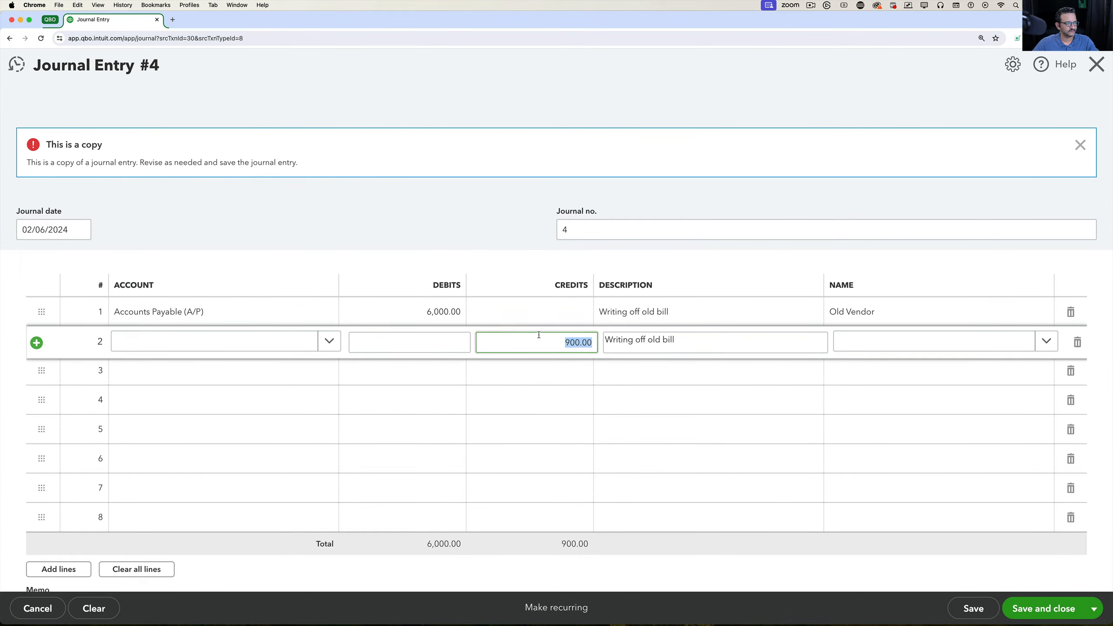
text(6,0)
text(00)
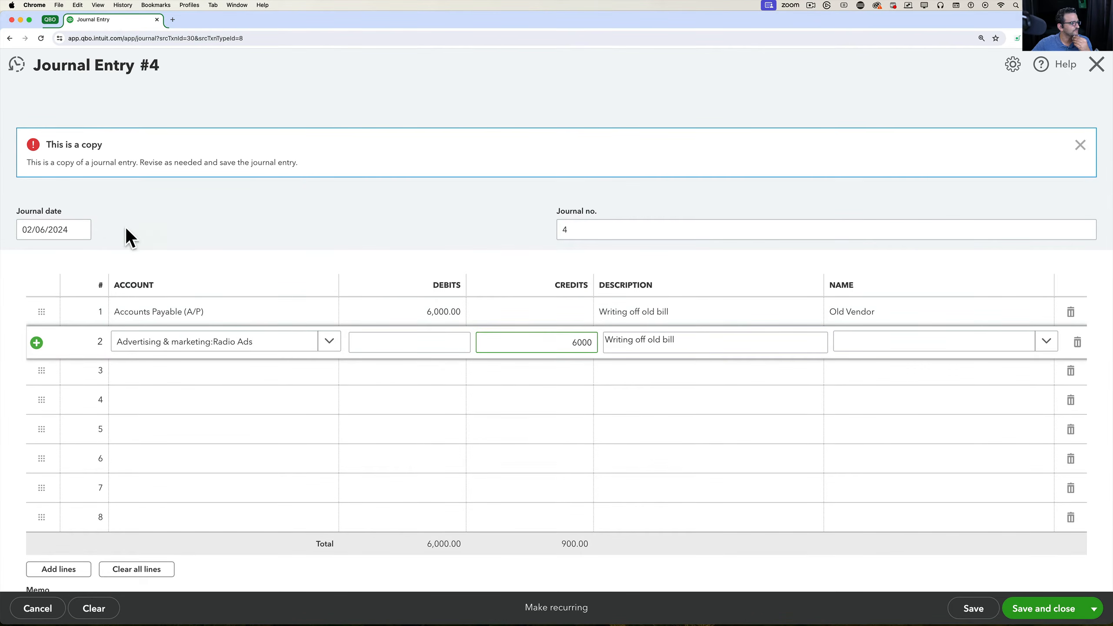
- Date the copied journal entry 01/01/2022, then save and close it
click(66, 232)
key(y)
key(y)
key(y)
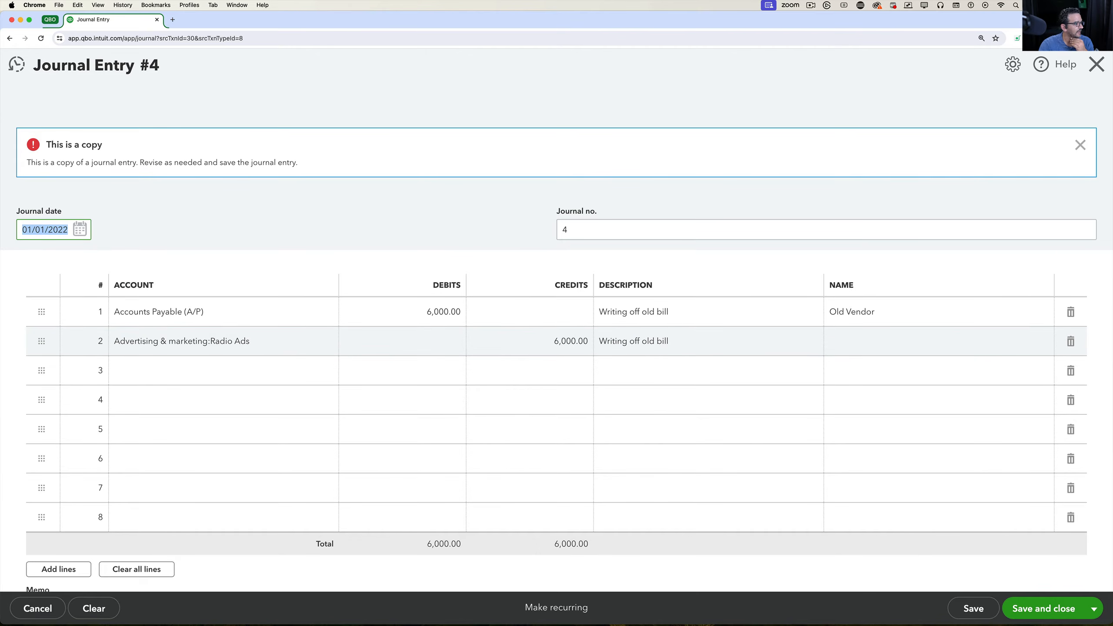
click(280, 185)
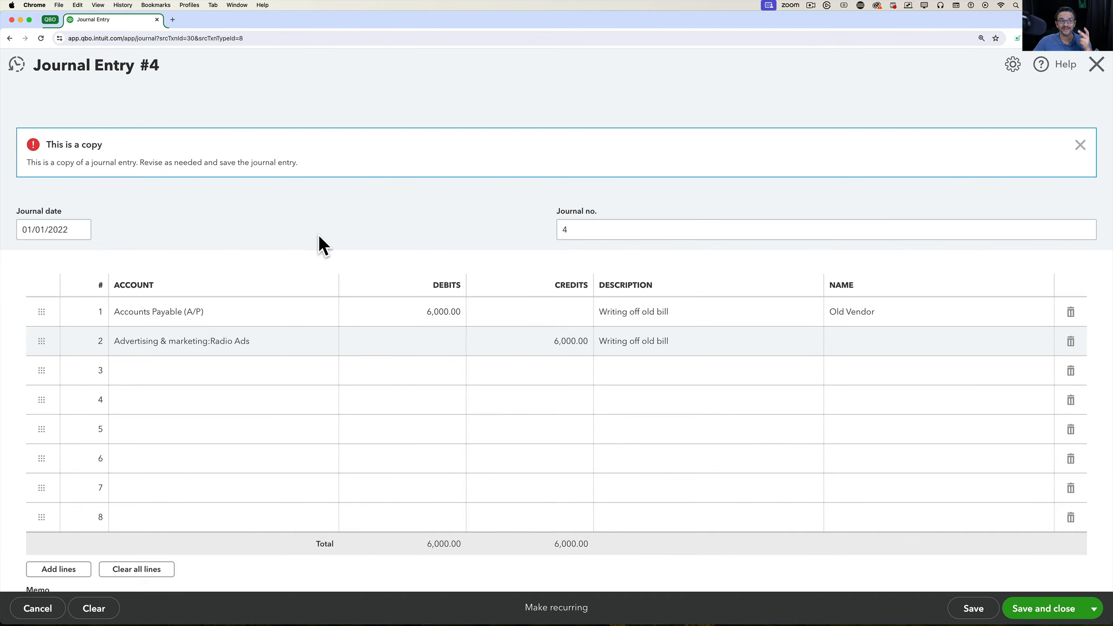
click(1057, 610)
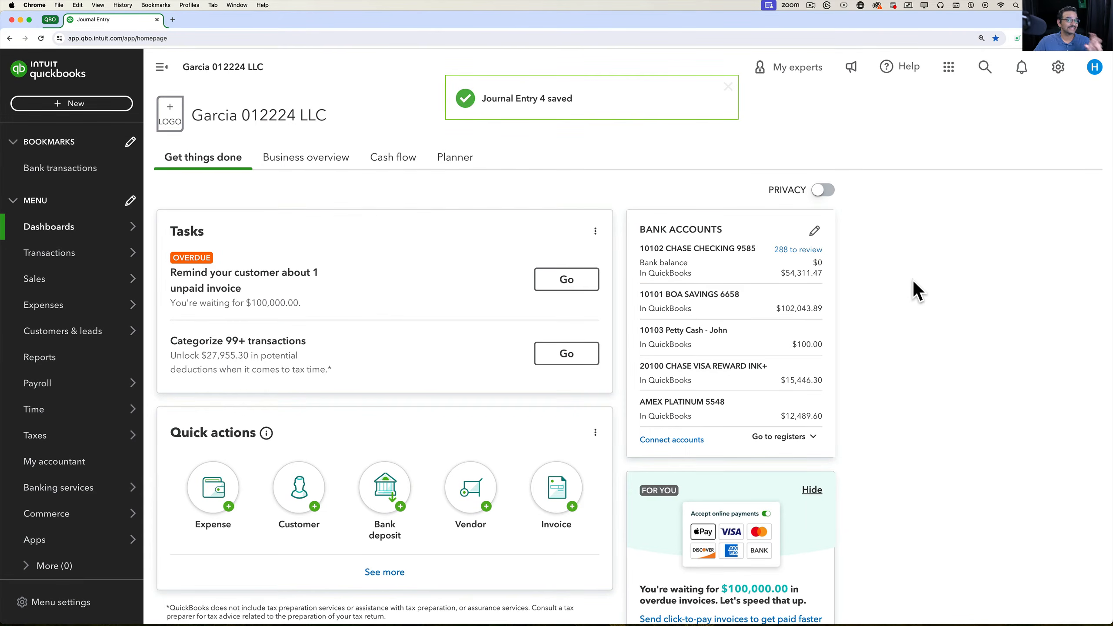
- Open Old Vendor's 01/05/2019 bill from the recent transactions, start marking it as paid, and review the payment amount and applied journal credits
click(984, 68)
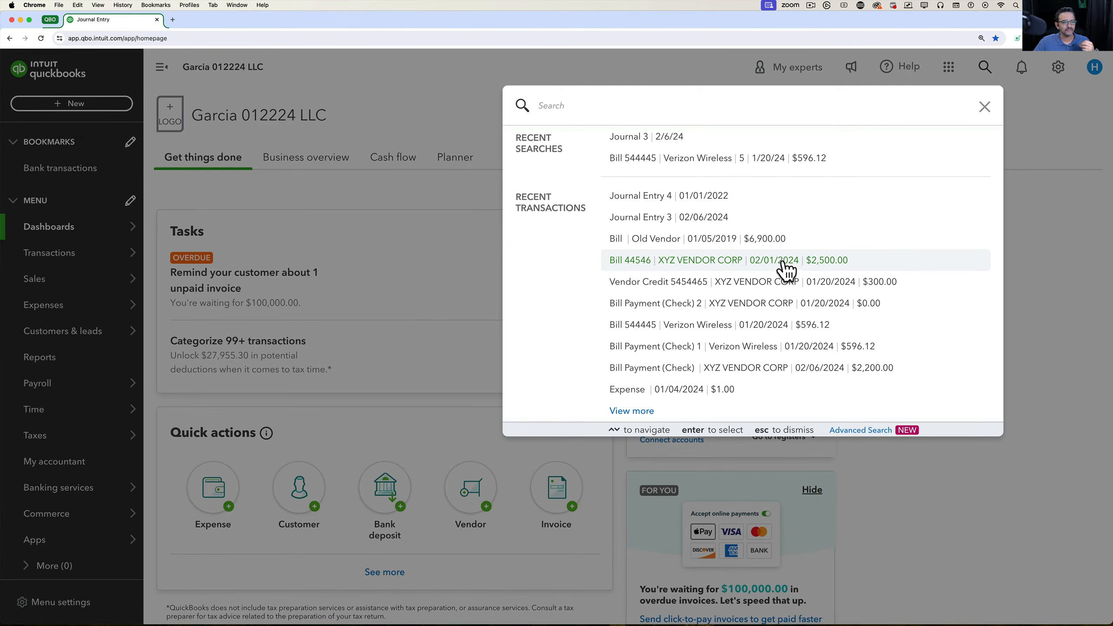
click(768, 241)
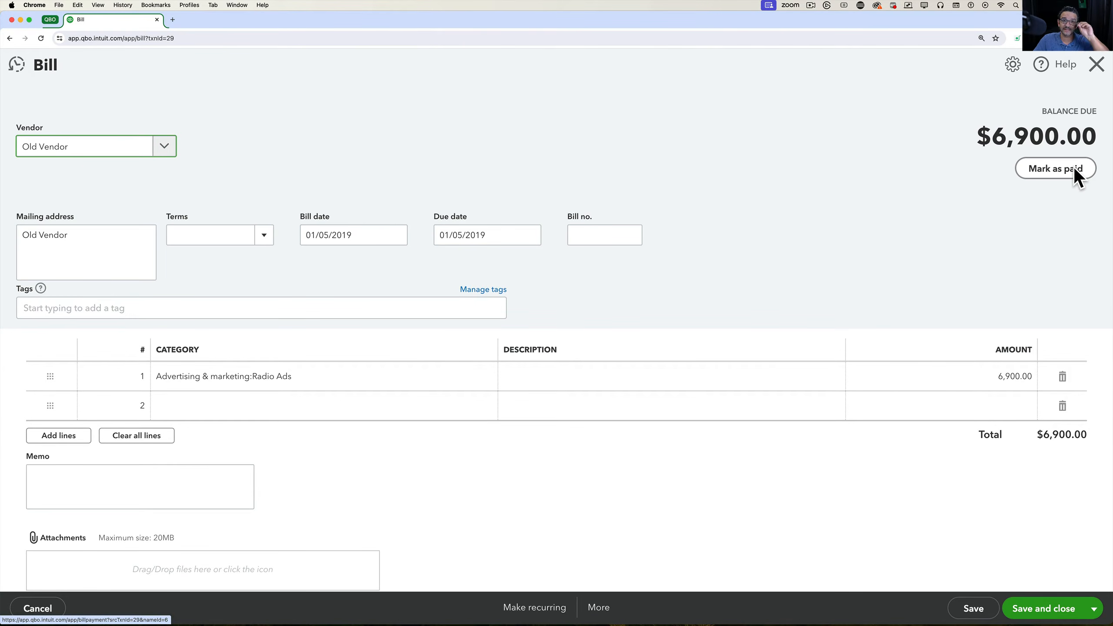
click(1071, 168)
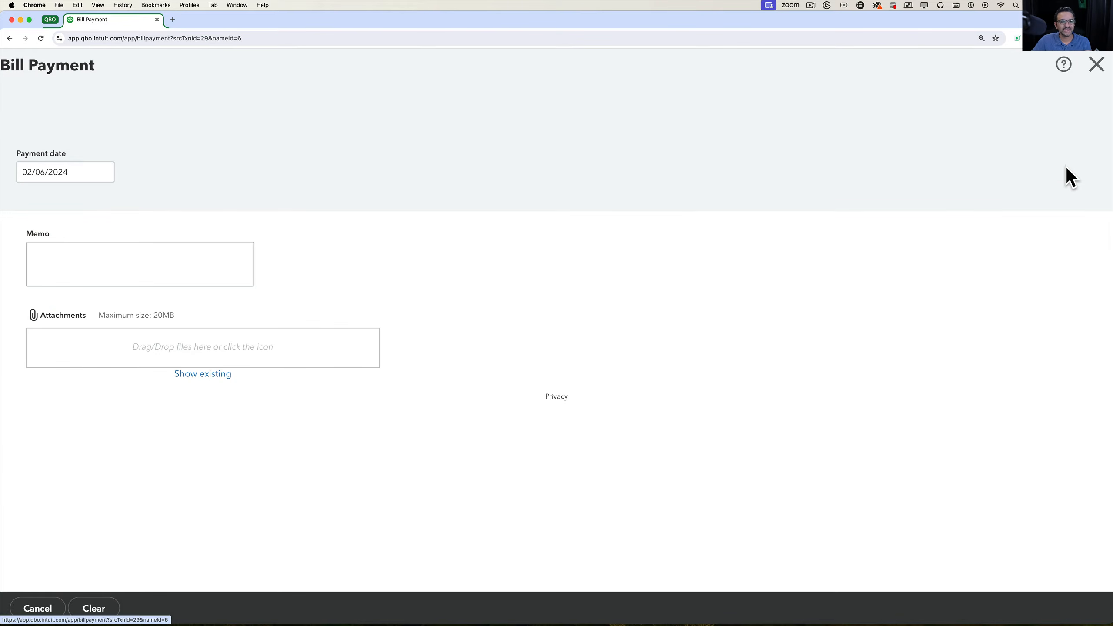
scroll(651, 415, down, 4)
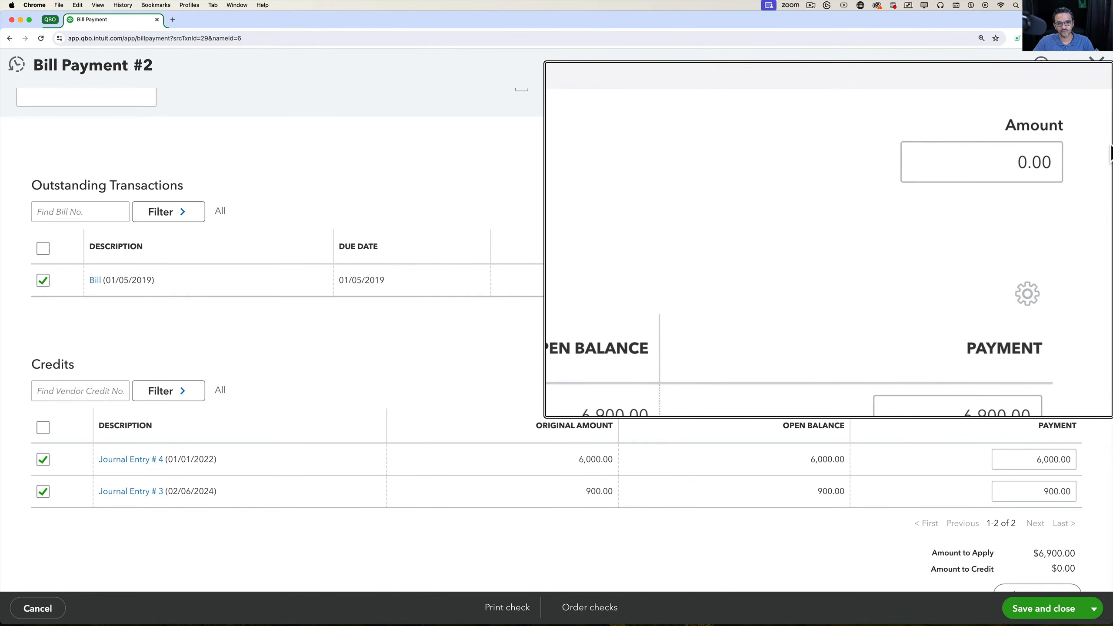
click(1066, 153)
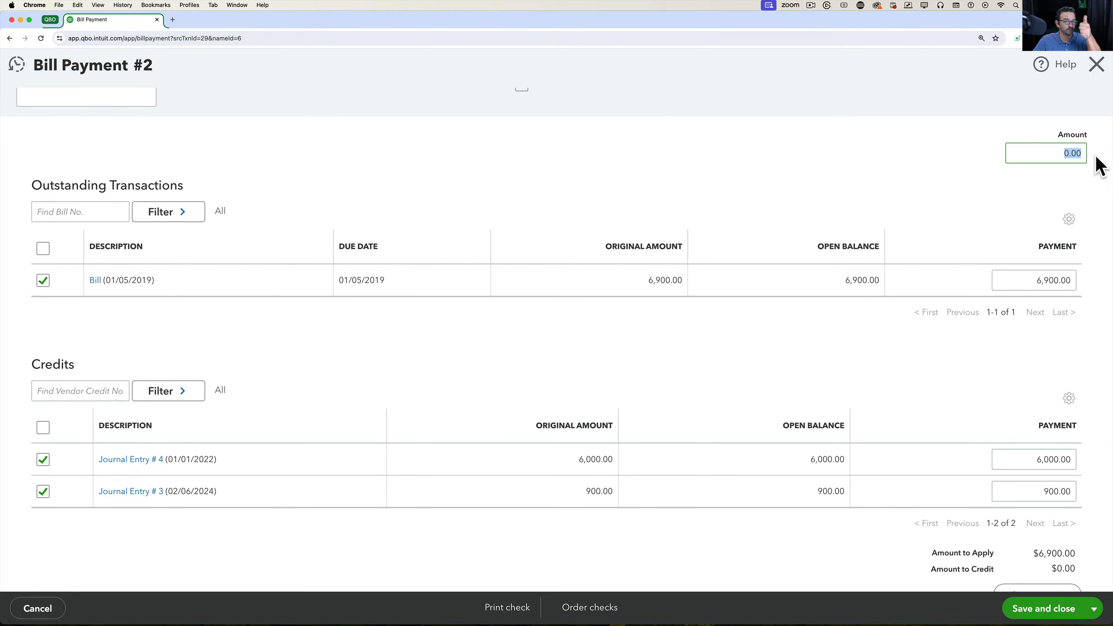
scroll(631, 346, down, 1)
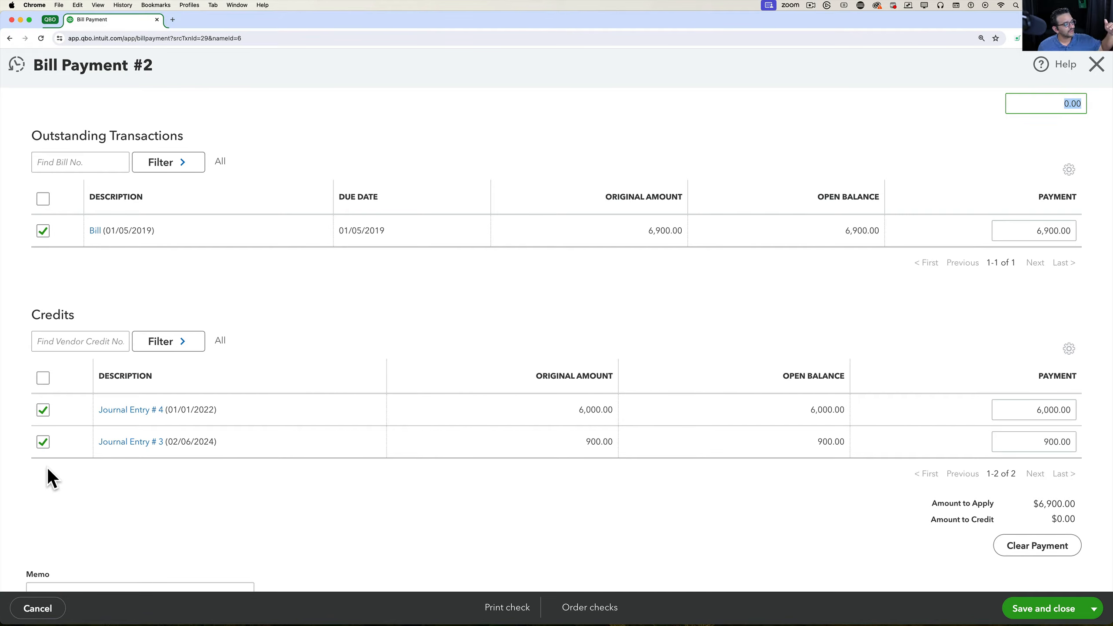
- Exclude the Journal Entry #4 credit from the bill payment and set the total payment amount to 0
click(43, 410)
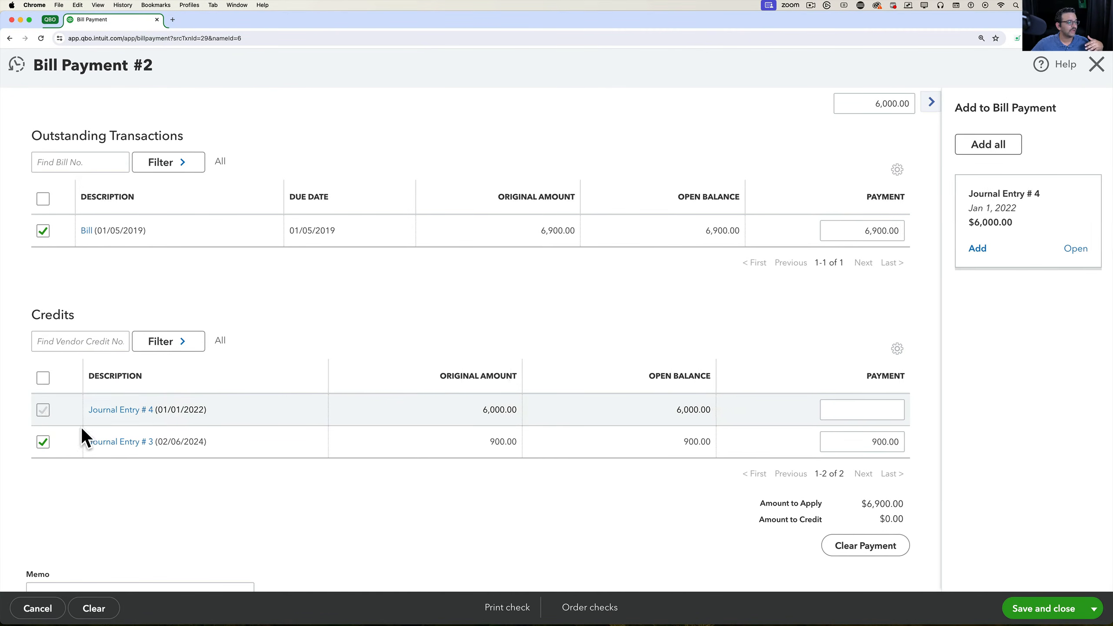
click(862, 441)
click(859, 231)
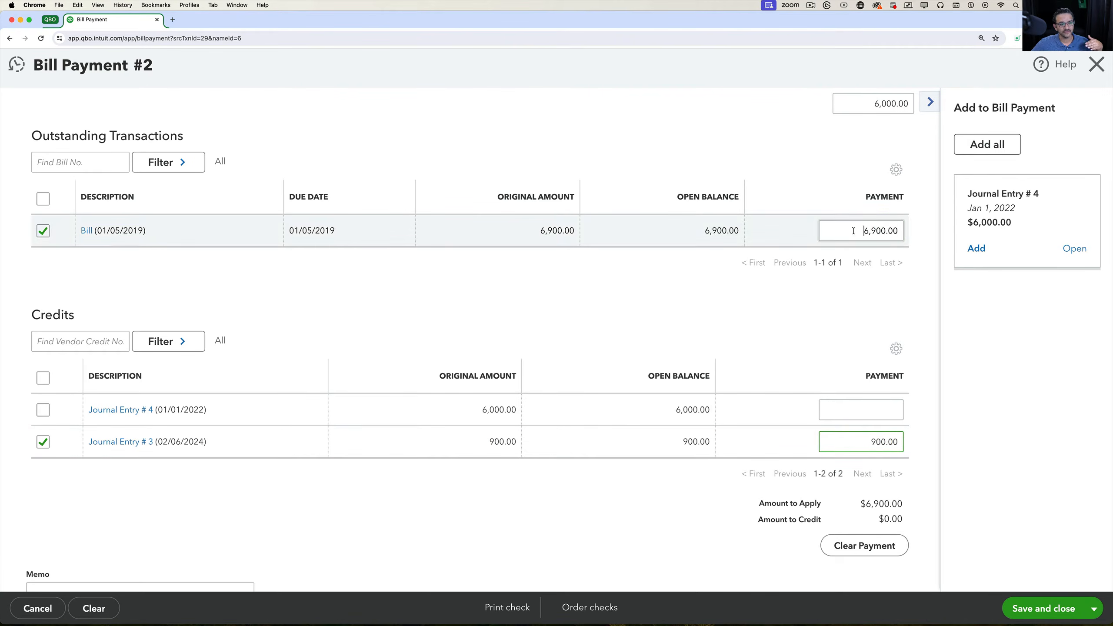
scroll(898, 134, up, 1)
click(910, 113)
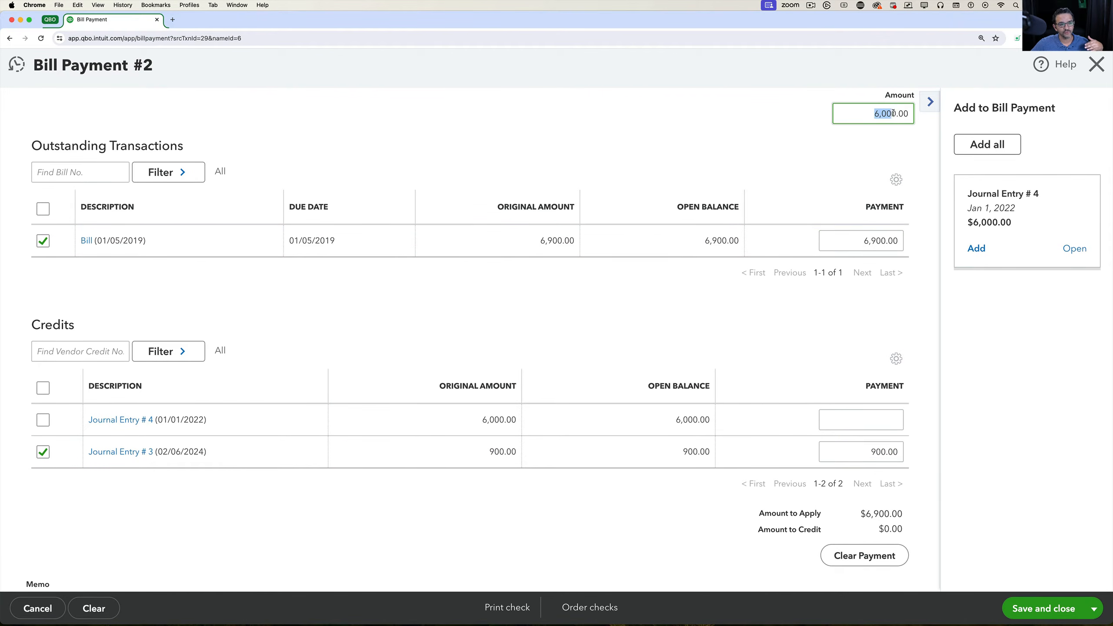
text(0)
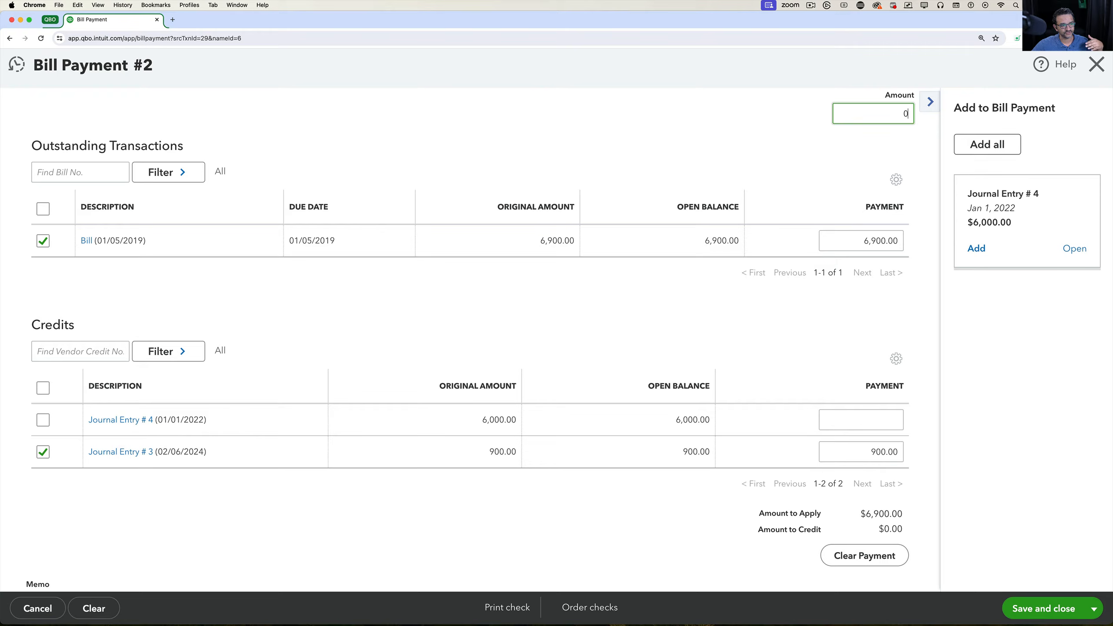
click(866, 239)
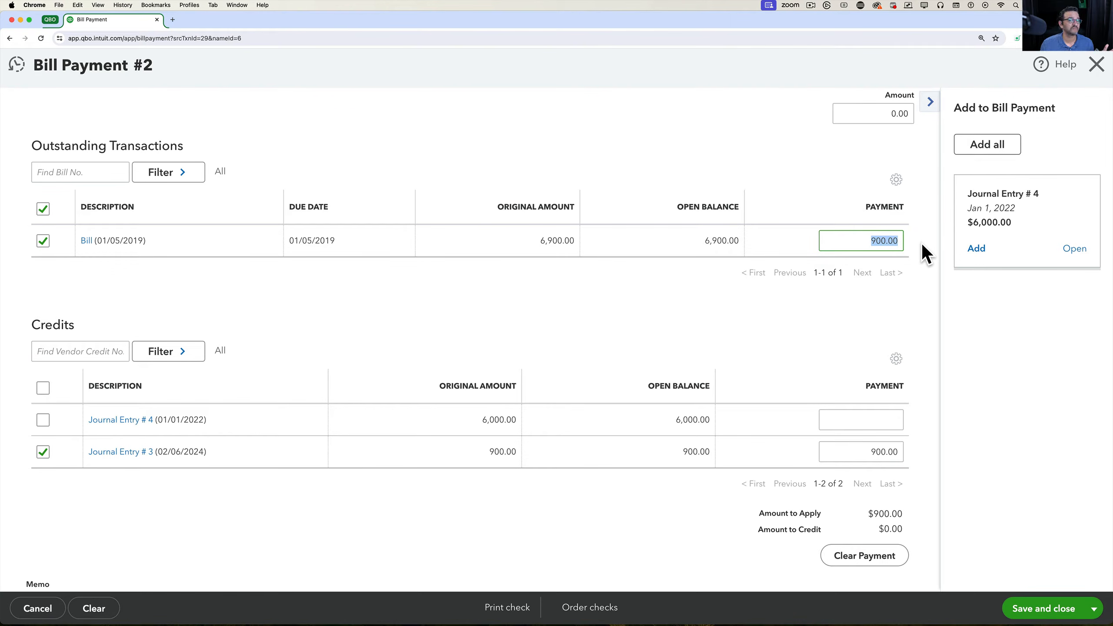
- Include the Journal Entry #4 credit in the bill payment again, with 0.00 as its applied amount
click(930, 102)
click(42, 420)
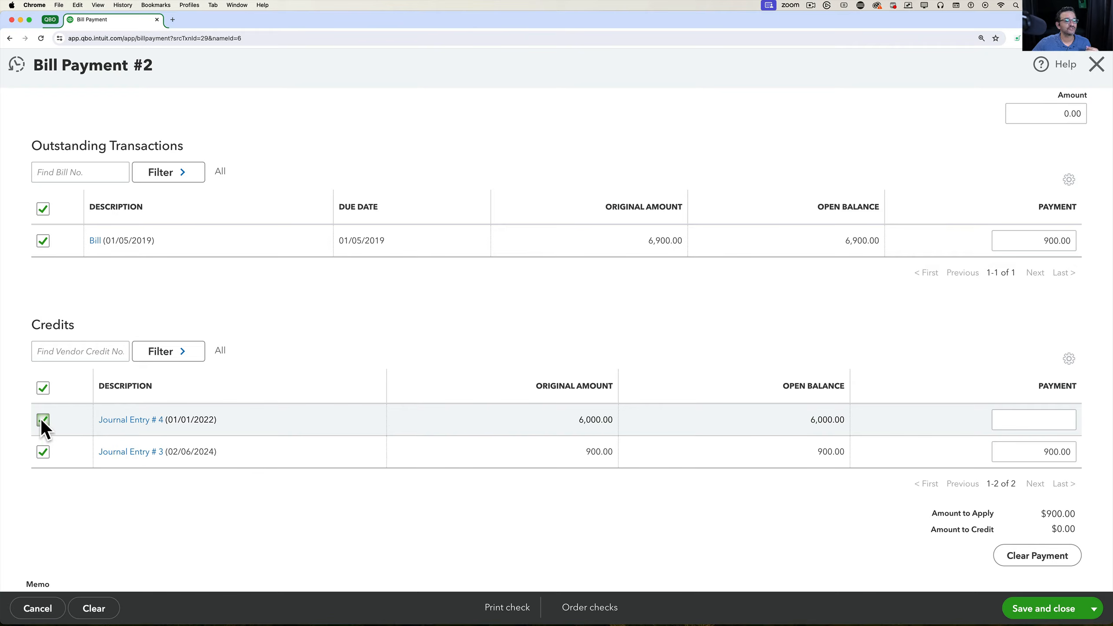
click(41, 420)
click(41, 420)
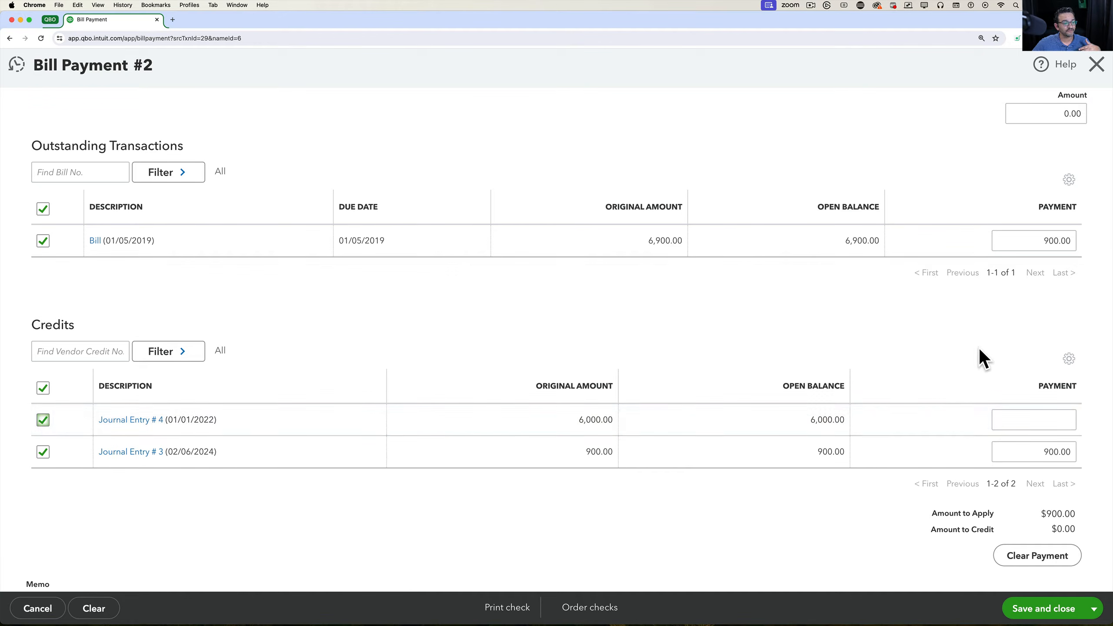
click(1054, 422)
text(0.00)
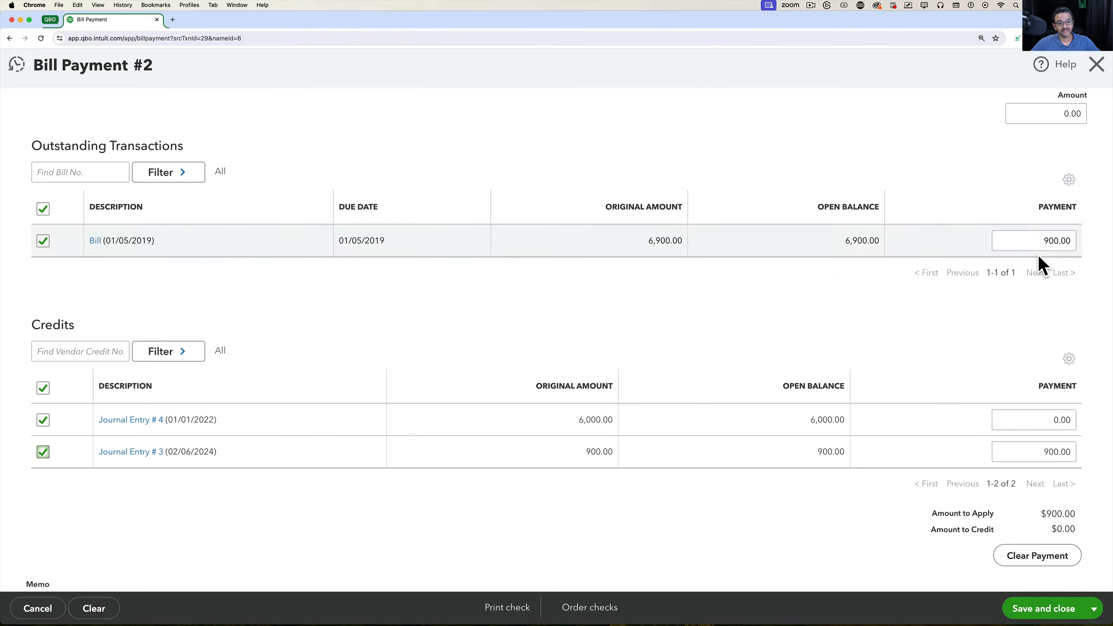
- Set the 01/05/2019 bill's payment to 6,000 and try to apply 6,000 from the Journal Entry #4 credit
click(1075, 239)
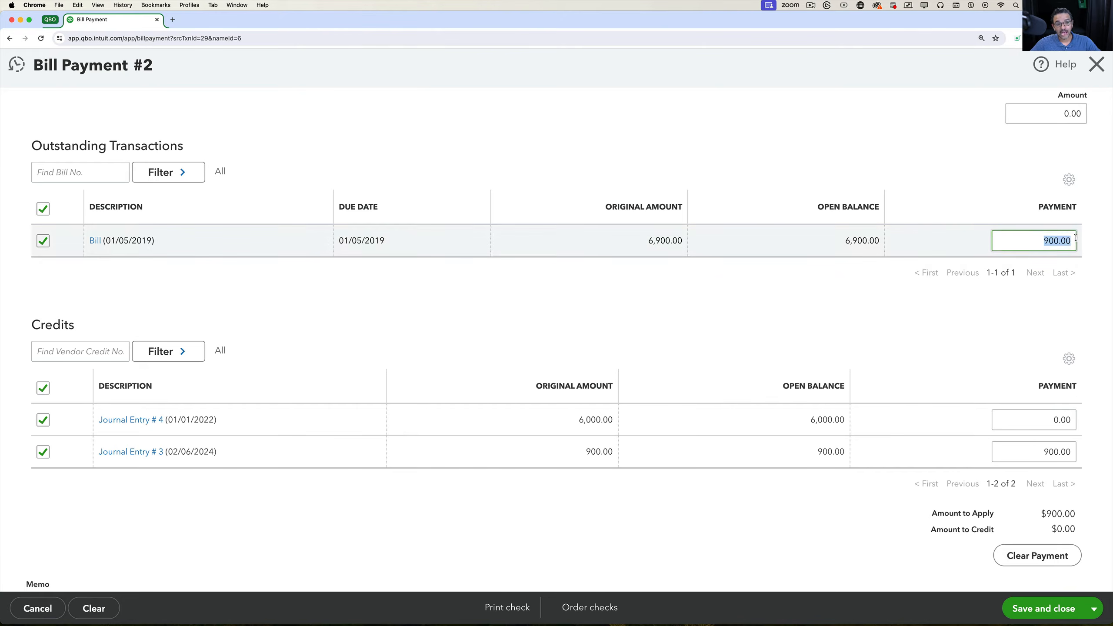
text(6000)
key(Tab)
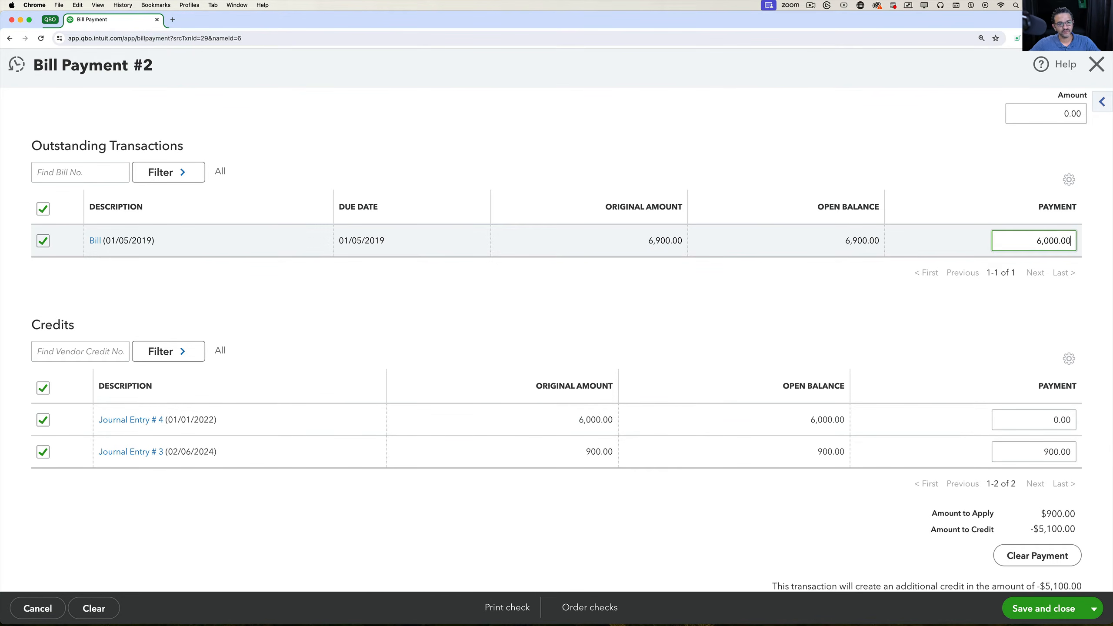
click(1028, 424)
double_click(1056, 423)
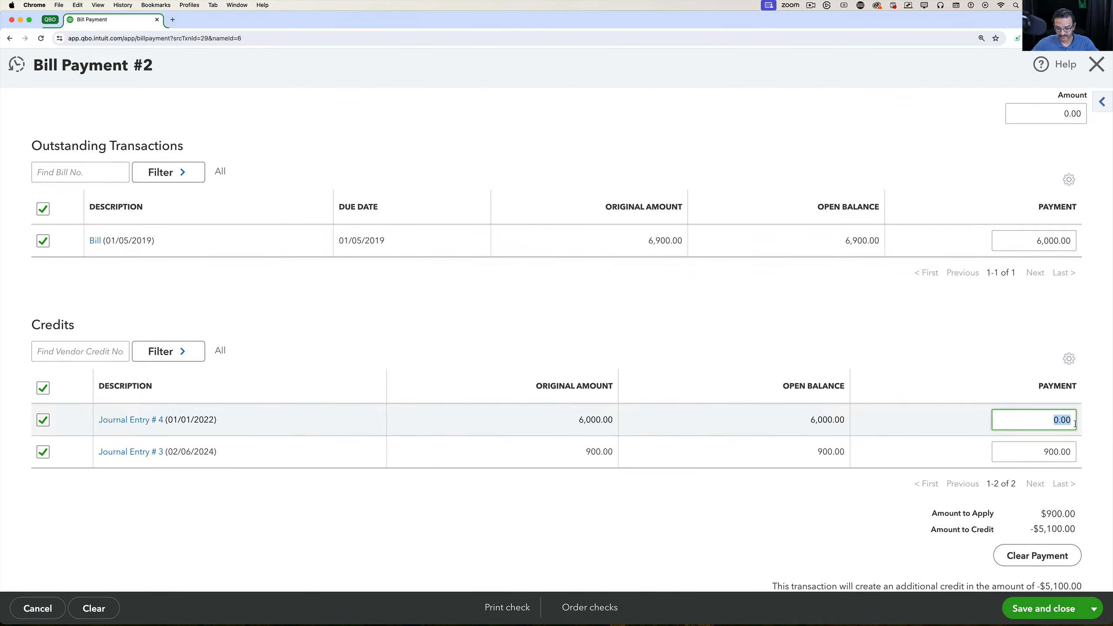
text(6000)
key(Tab)
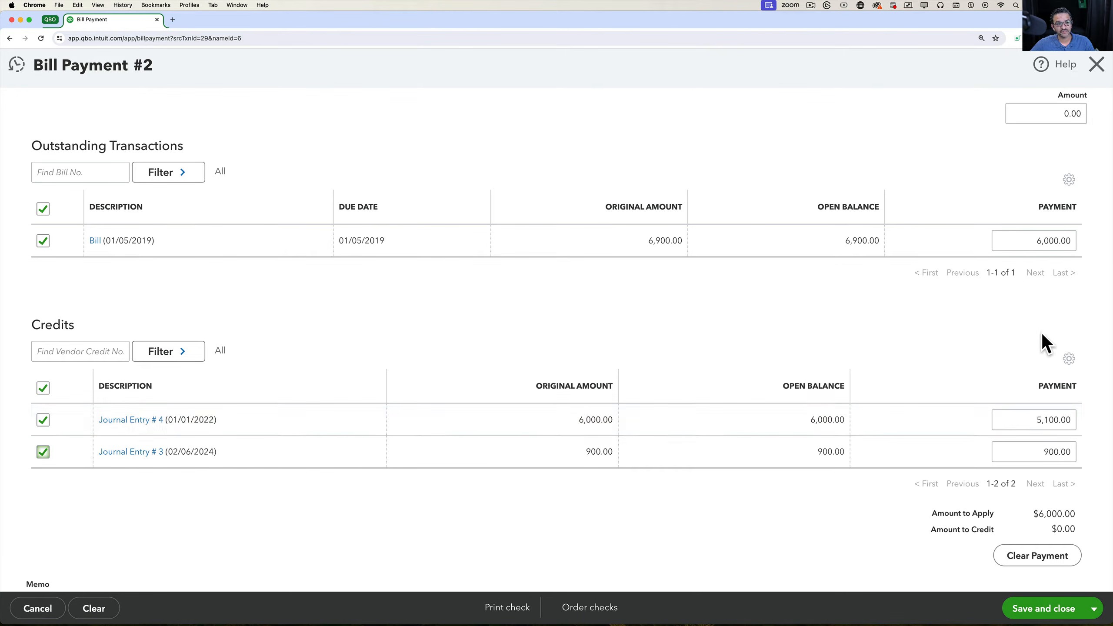
- Set the payment on the 01/05/2019 bill to 6,900
drag(1027, 244, 1083, 244)
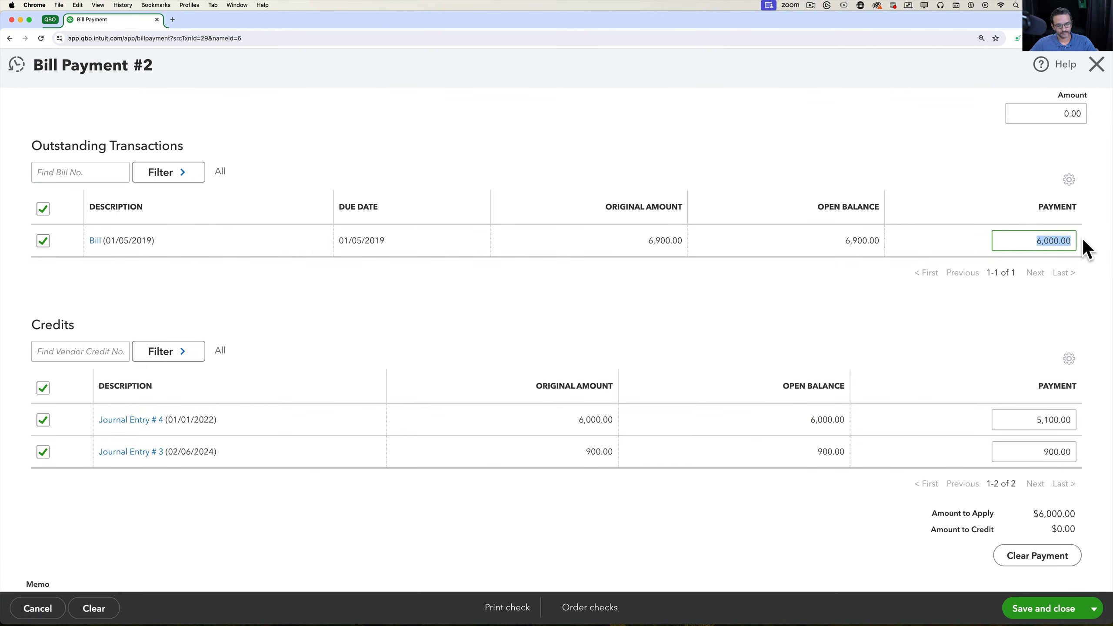
text(6900)
key(Tab)
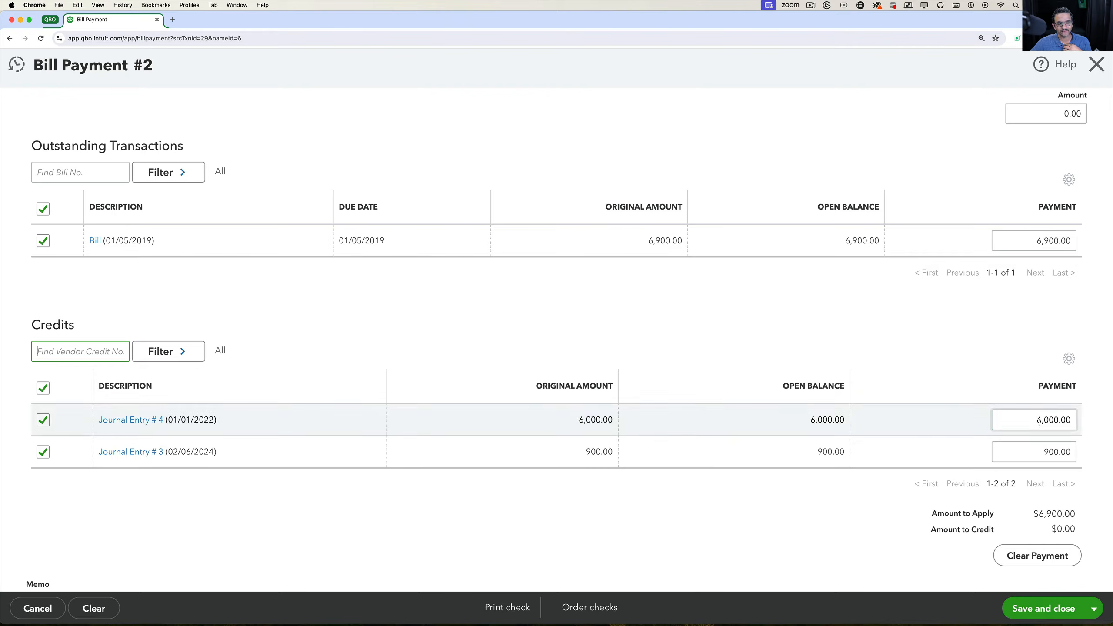
- Keep 900.00 applied from the Journal Entry #3 credit and save and close the bill payment
click(1057, 451)
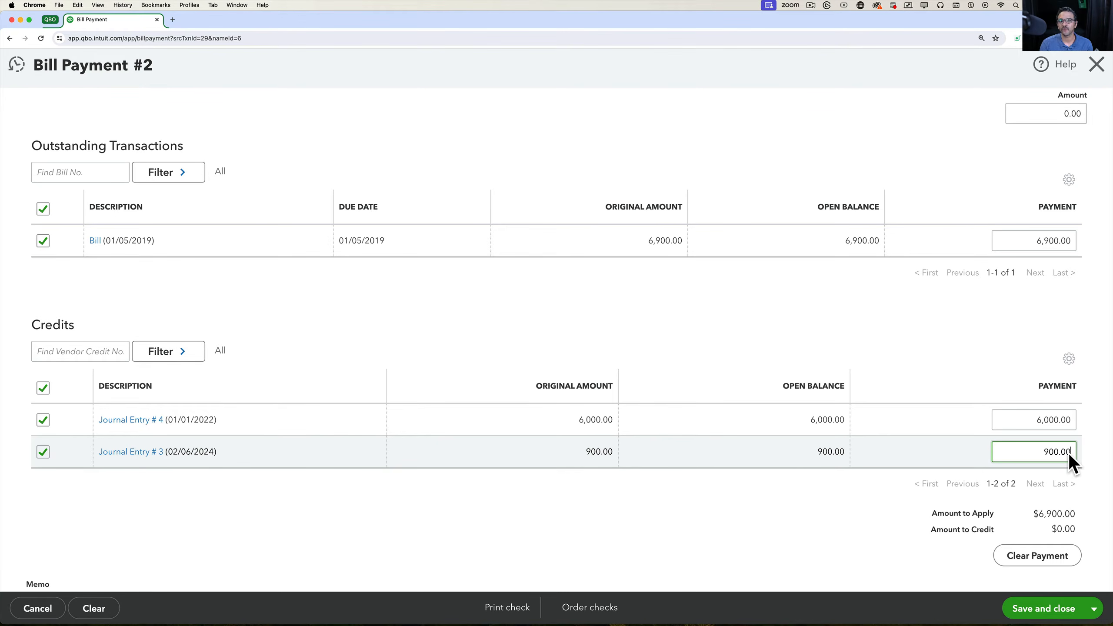
click(1065, 615)
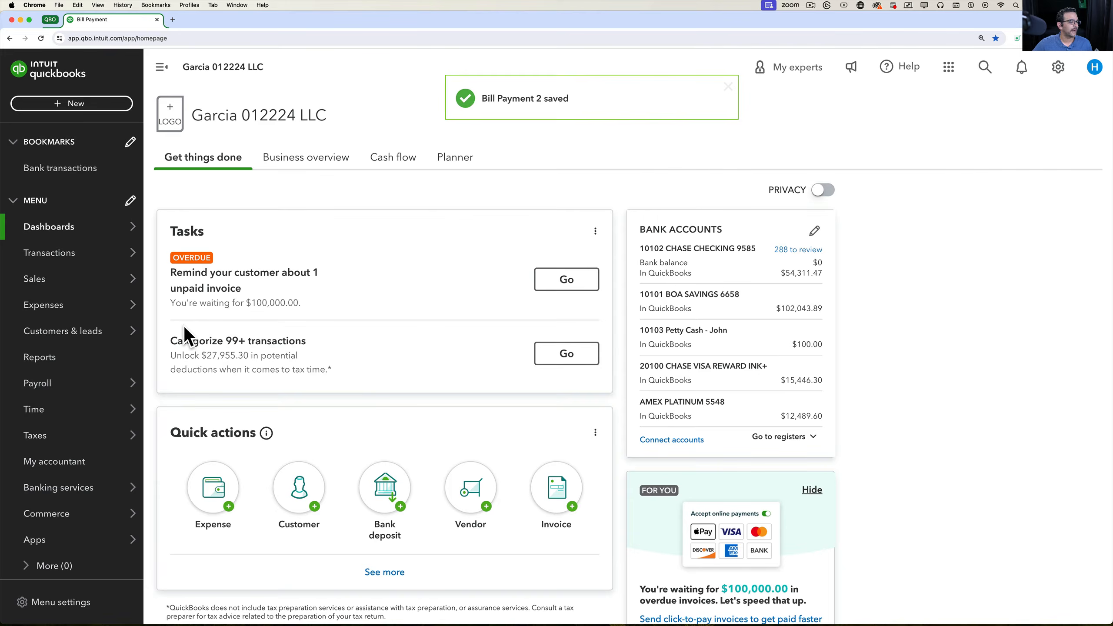
- Open Bill Payment #2 from Old Vendor's transaction list, review the linked bill and journal entry credits, and save and close it
mouse_move(45, 313)
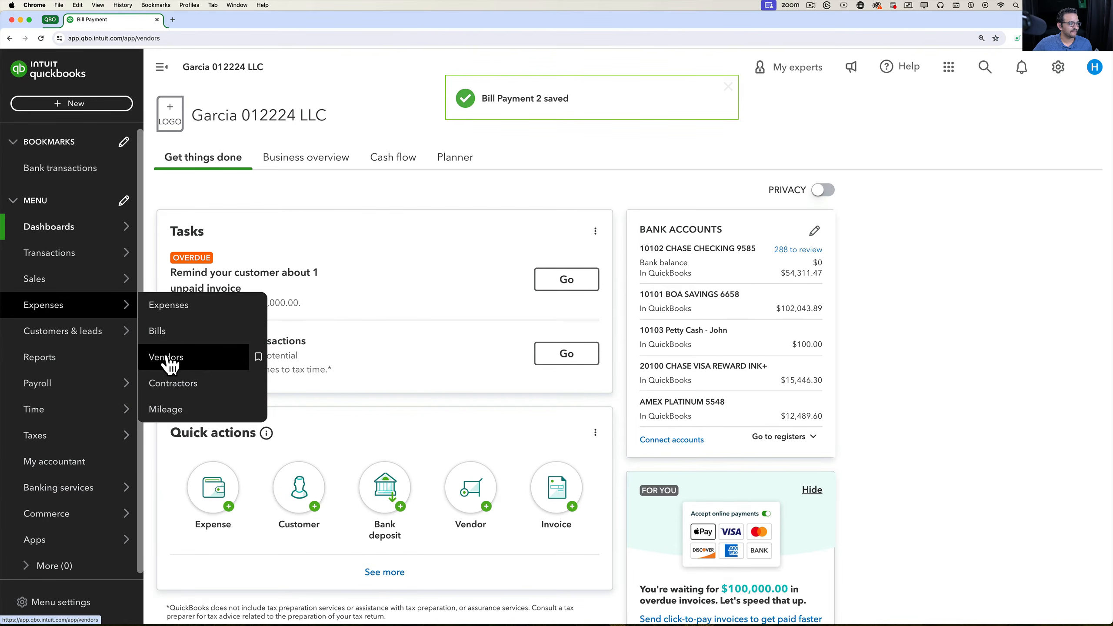
click(167, 358)
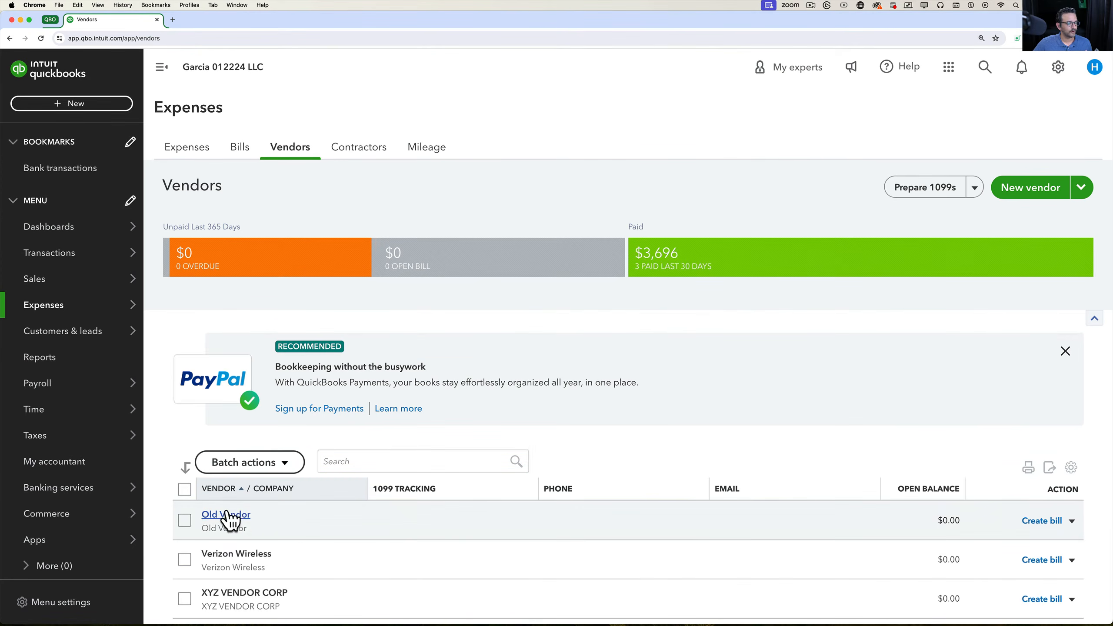
click(227, 515)
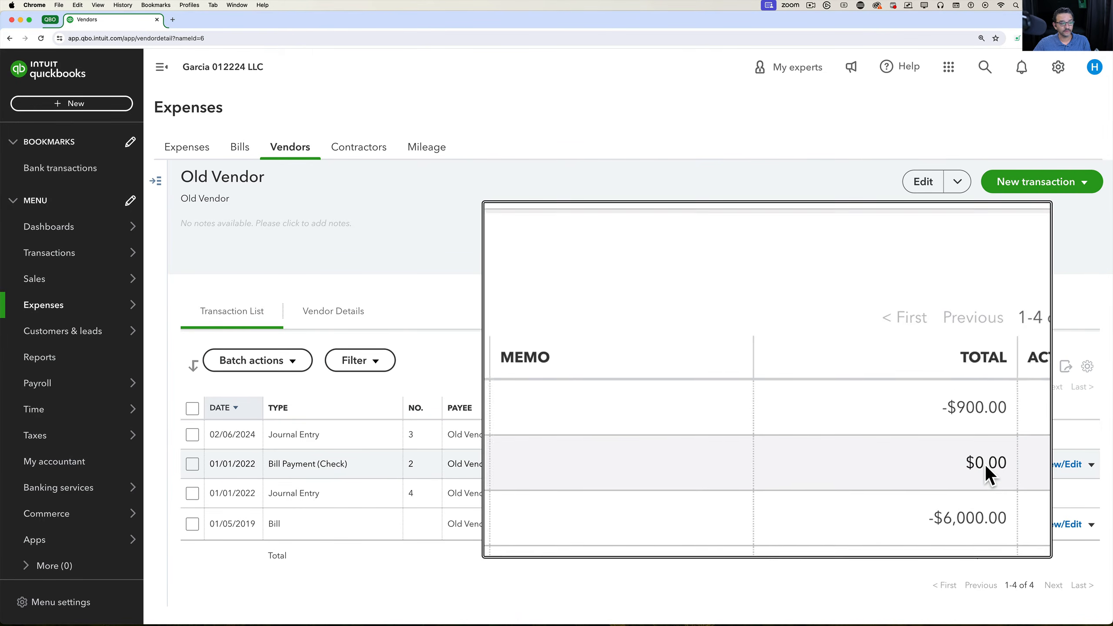
click(404, 461)
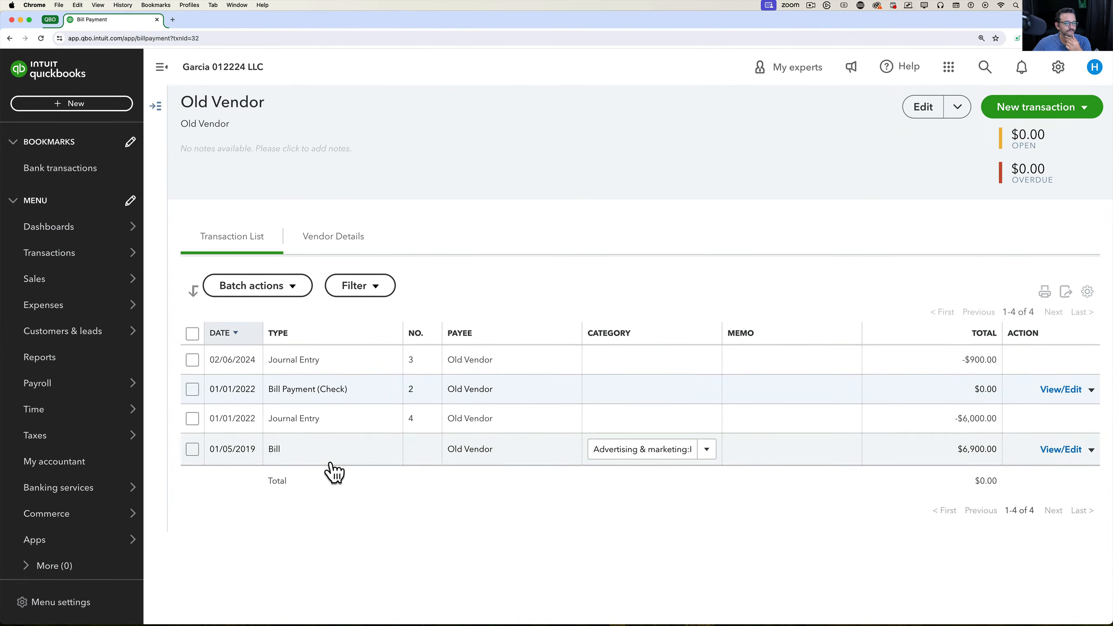
scroll(578, 543, down, 2)
scroll(576, 538, down, 5)
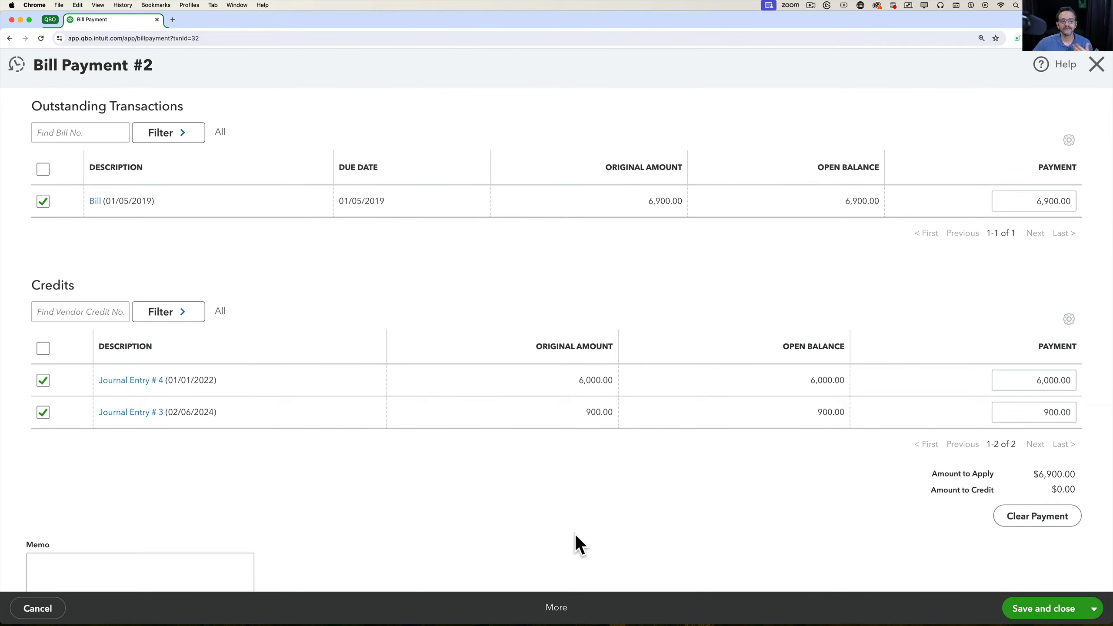
click(1028, 610)
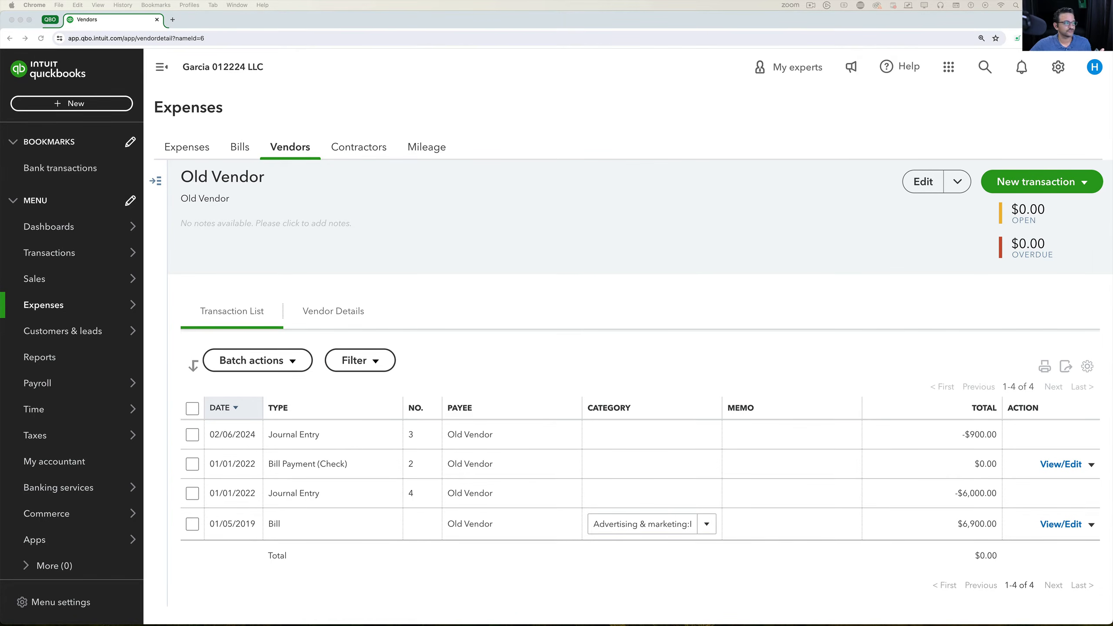
- Open the bank transactions for review and sort them by amount spent, largest first
mouse_move(42, 260)
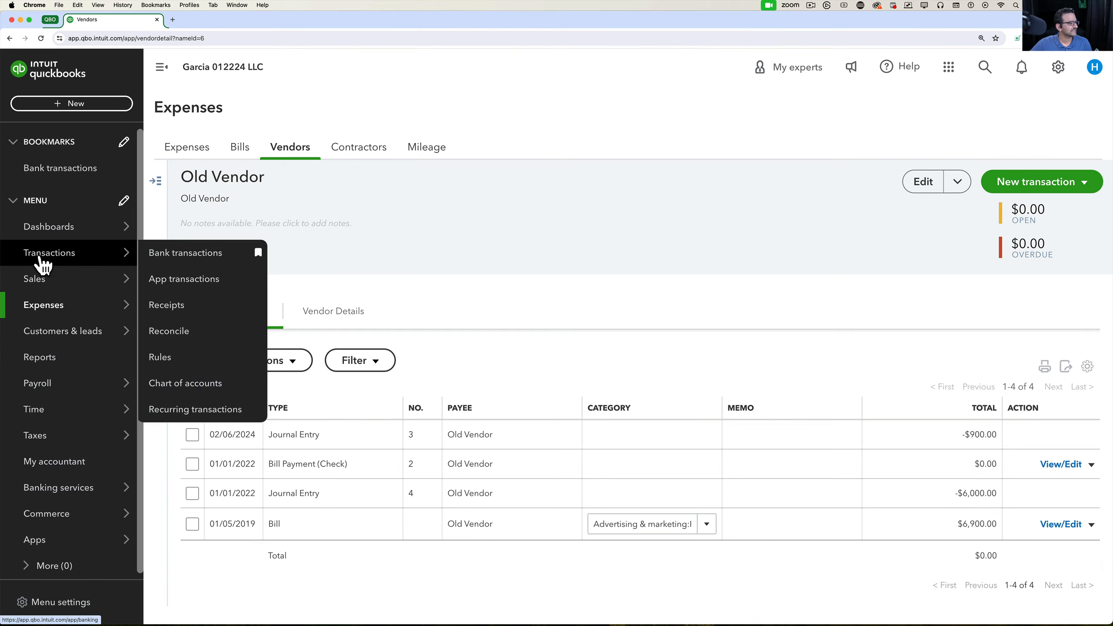
click(179, 257)
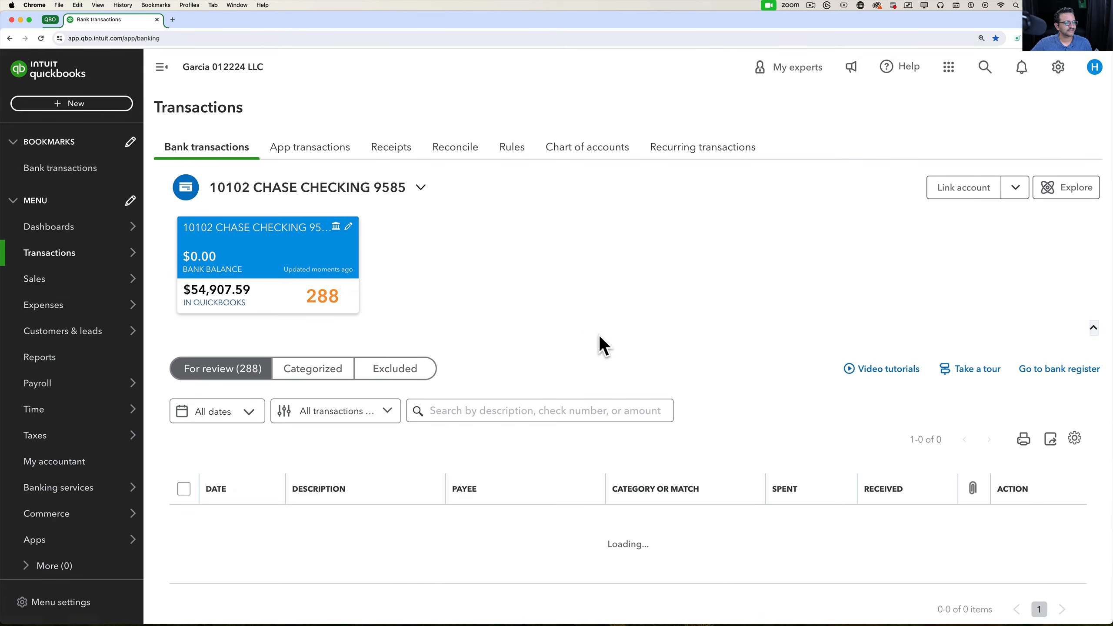
scroll(643, 375, down, 2)
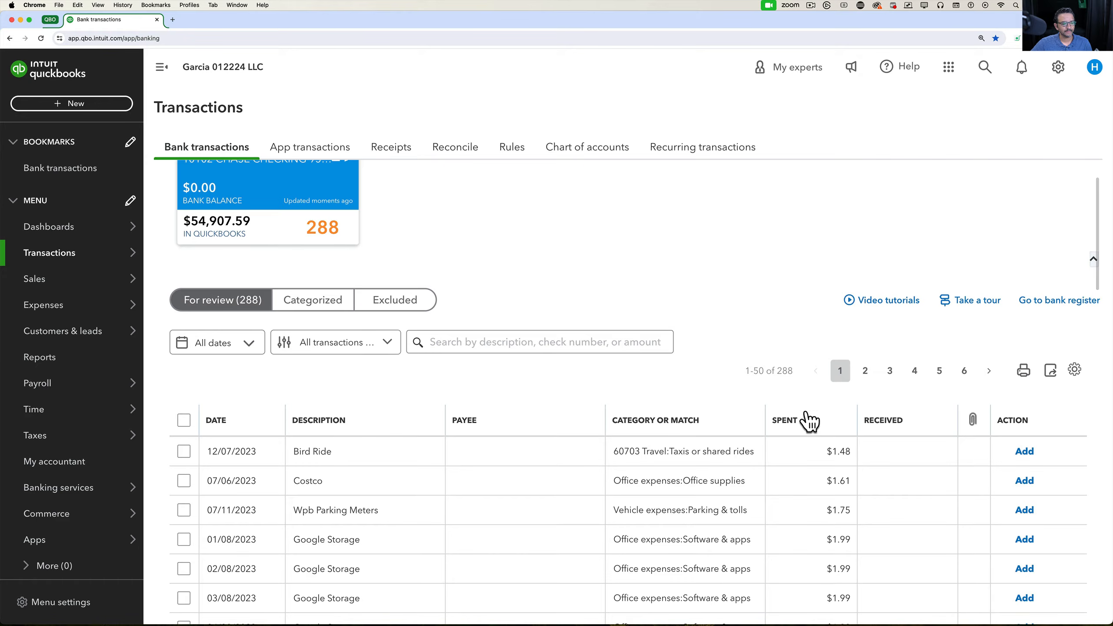
click(795, 421)
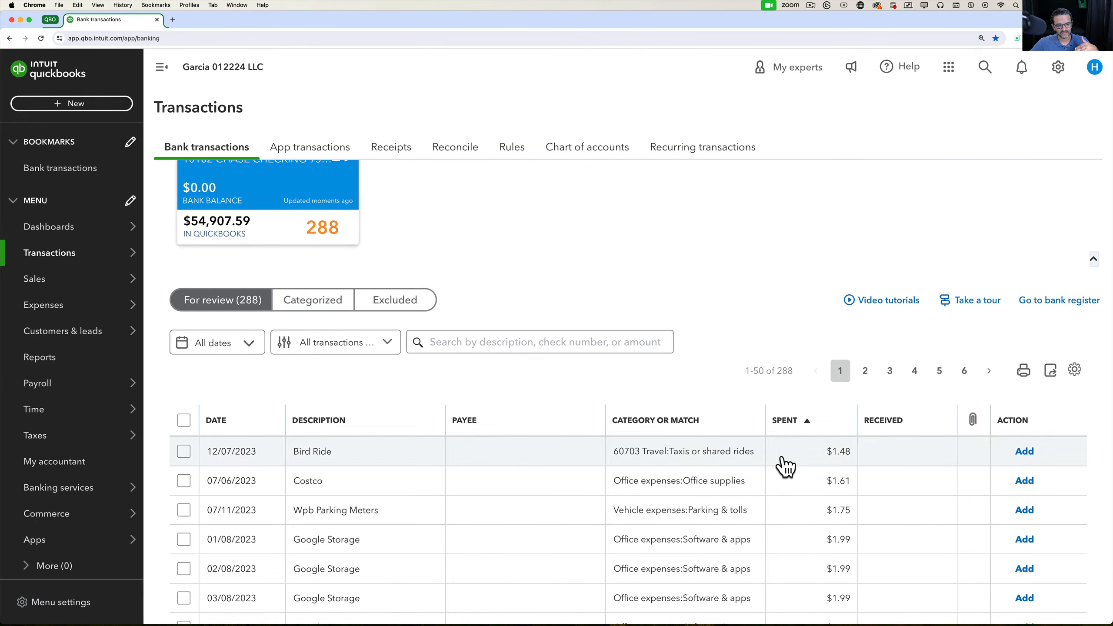
click(792, 427)
scroll(798, 474, down, 3)
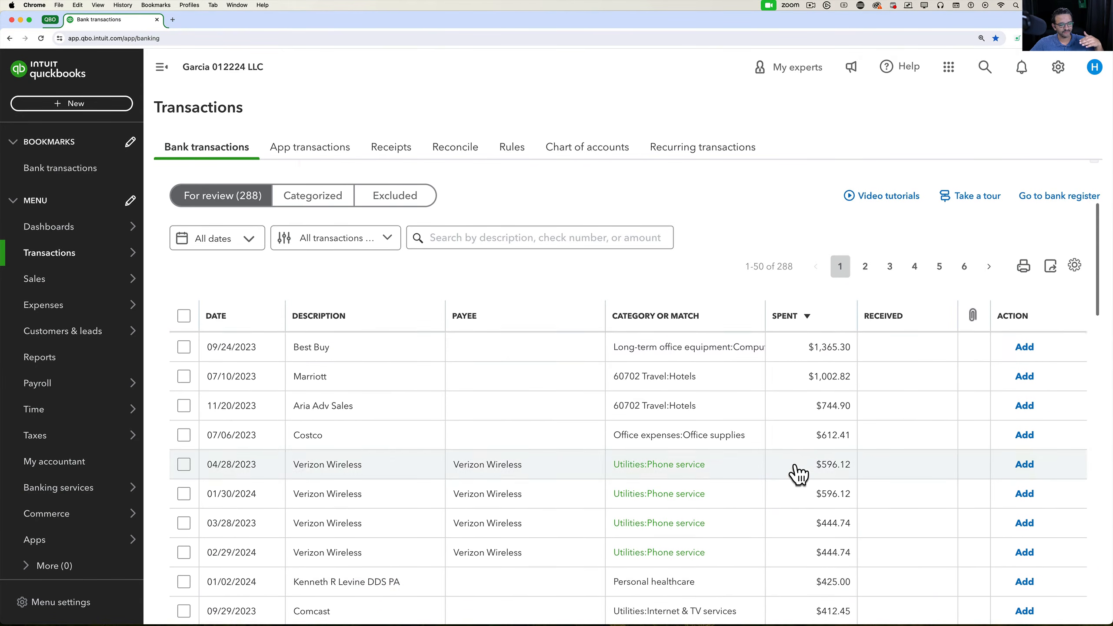
- Match the 01/30/2024 Verizon Wireless bank transaction of $596.12 to the open Verizon Wireless bill dated 01/20/2024
scroll(798, 473, down, 5)
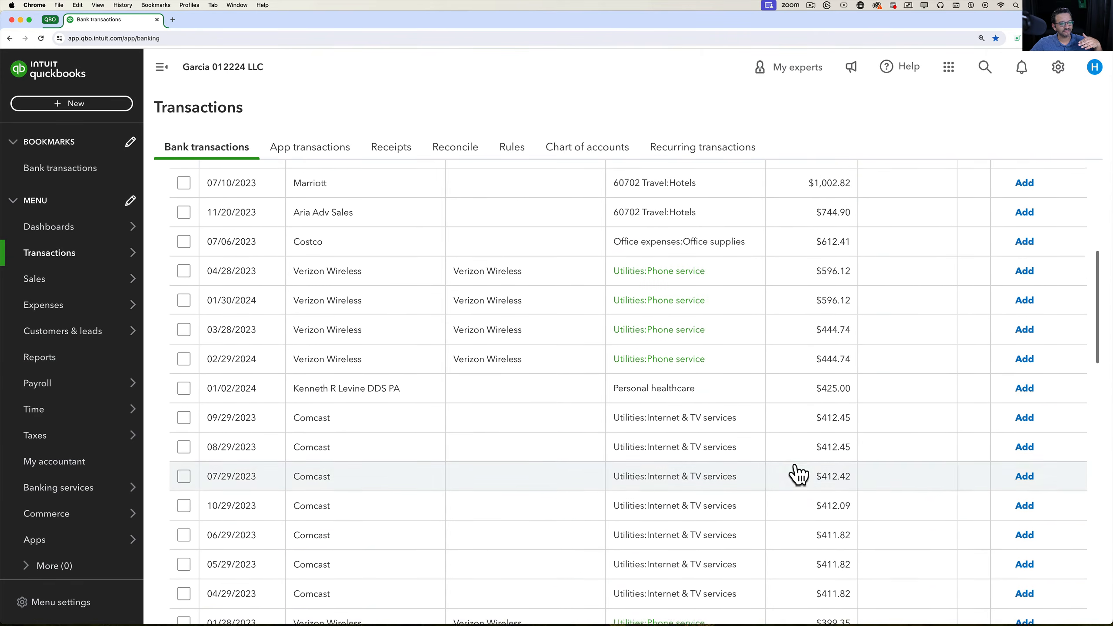
scroll(799, 475, up, 1)
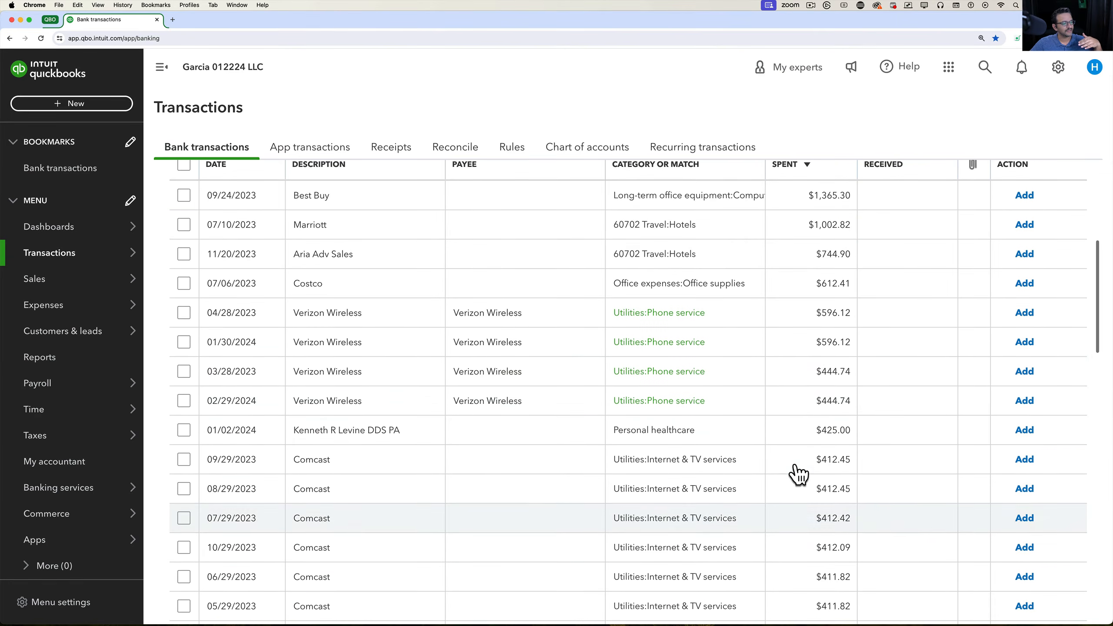
click(837, 349)
scroll(835, 435, down, 2)
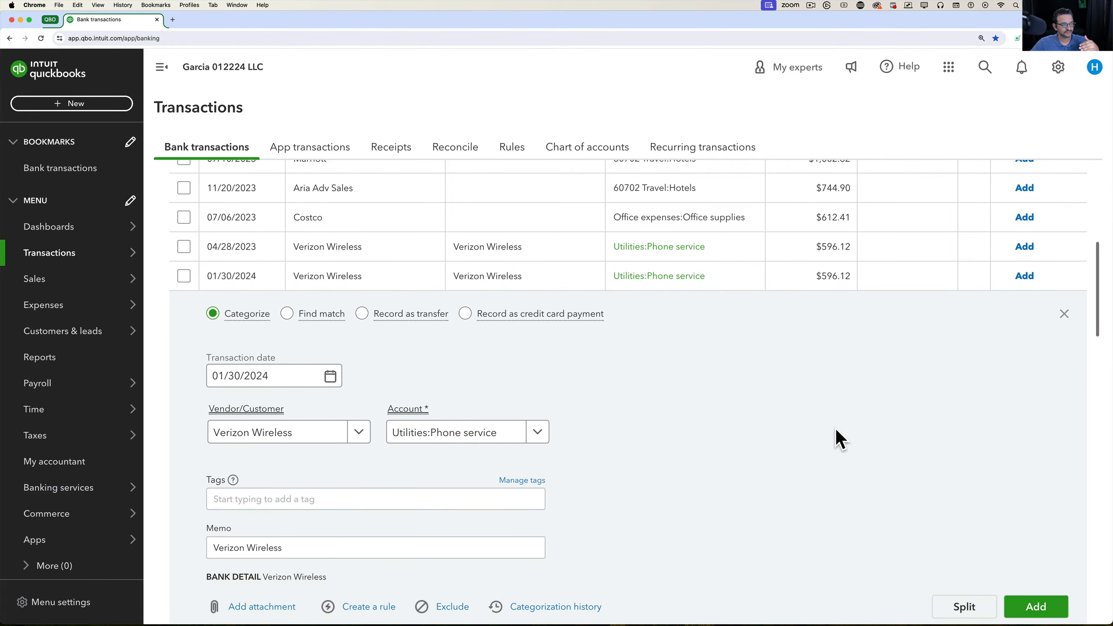
scroll(828, 368, down, 2)
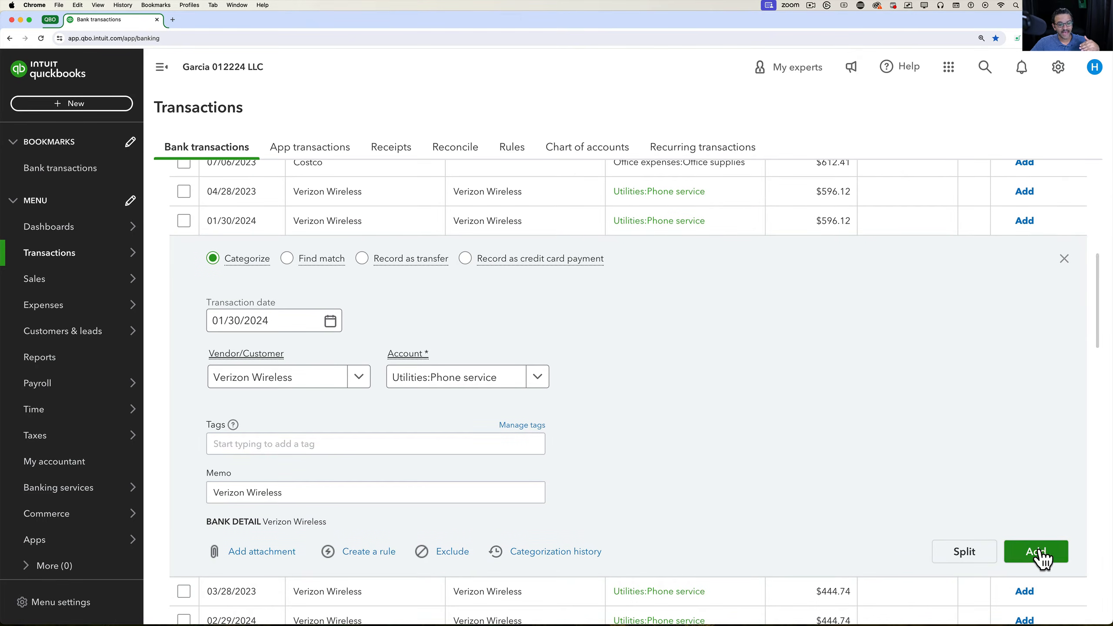
scroll(803, 408, up, 1)
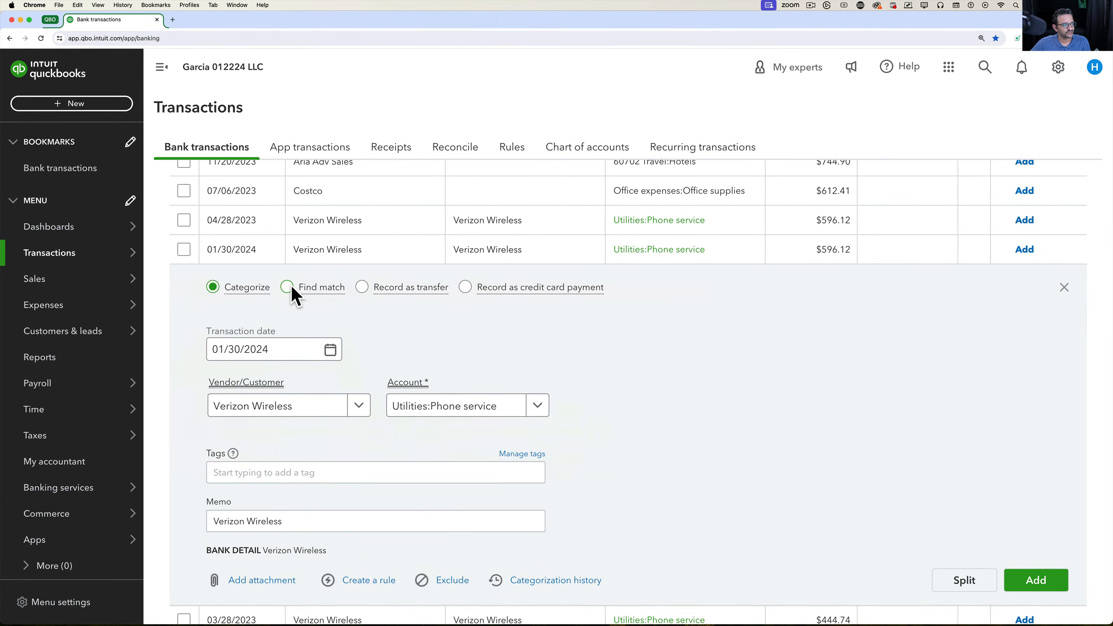
click(289, 288)
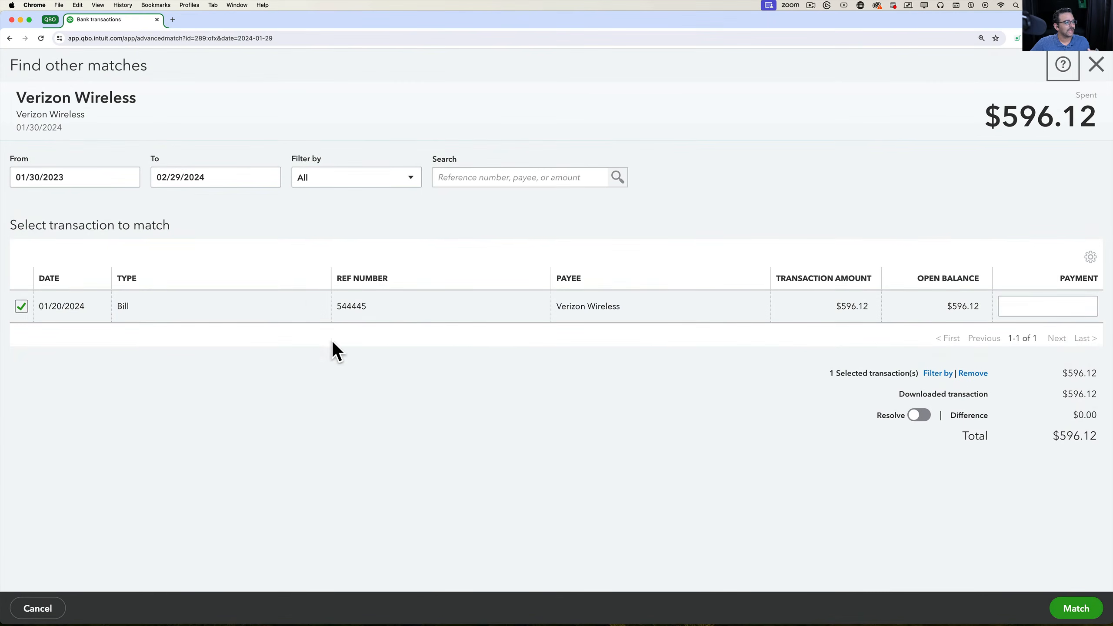
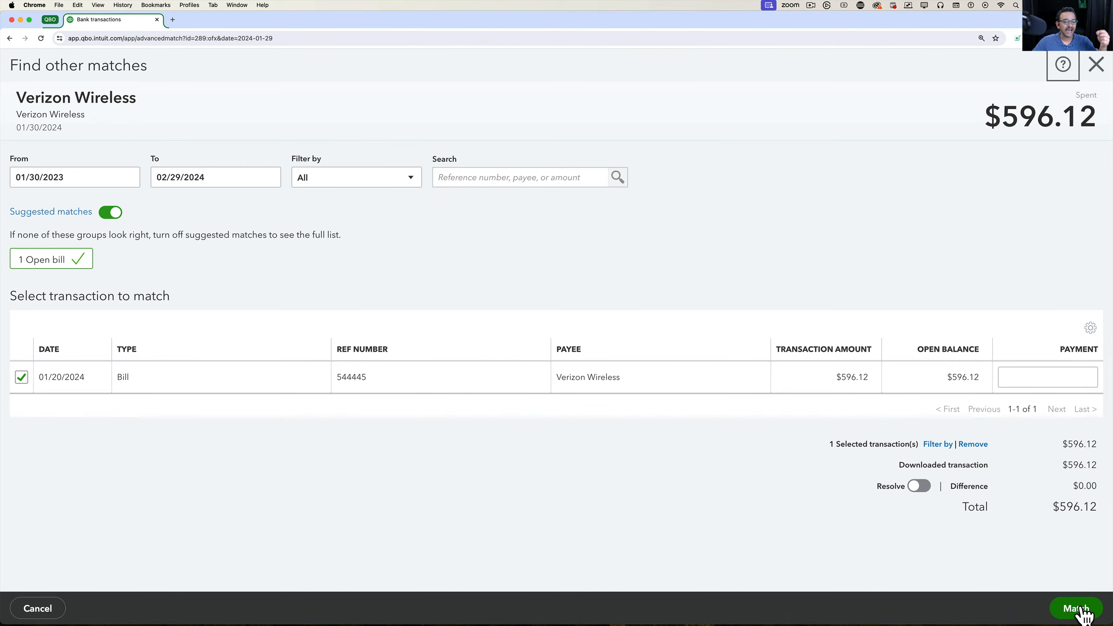
click(1077, 609)
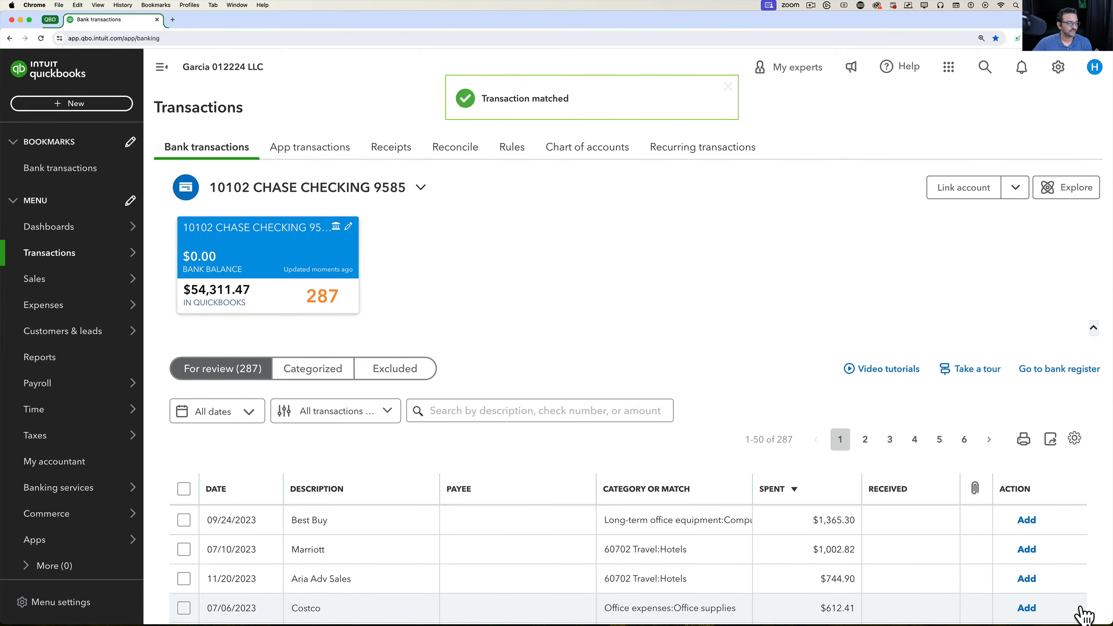
- Categorize the 03/28/2023 Verizon Wireless transaction of $444.74 as Utilities:Phone service and add it to the books
scroll(823, 542, down, 5)
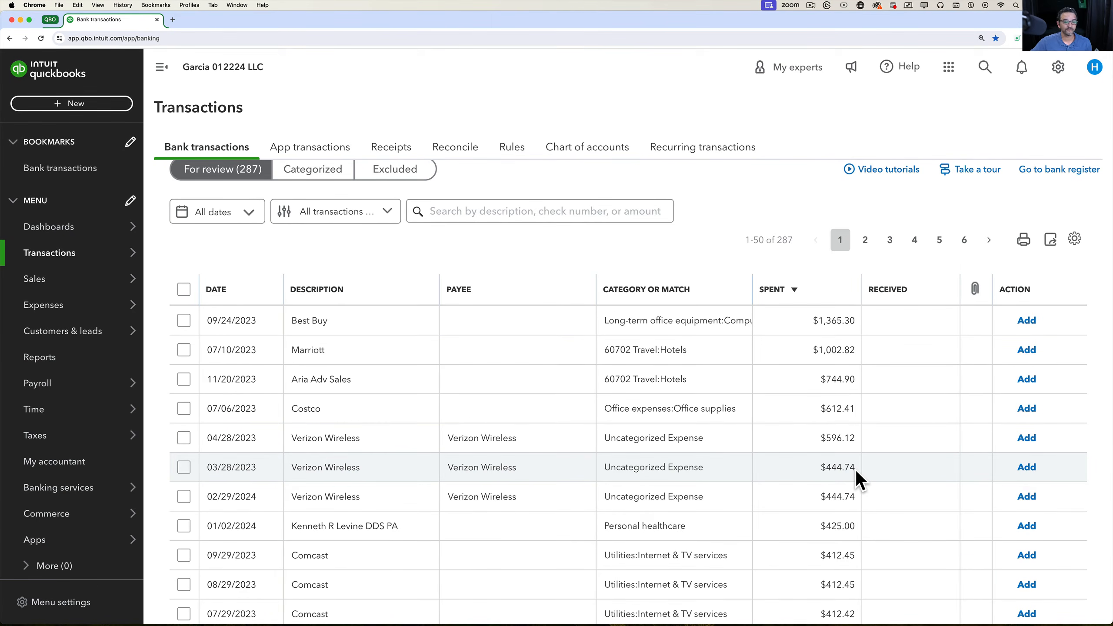
click(842, 467)
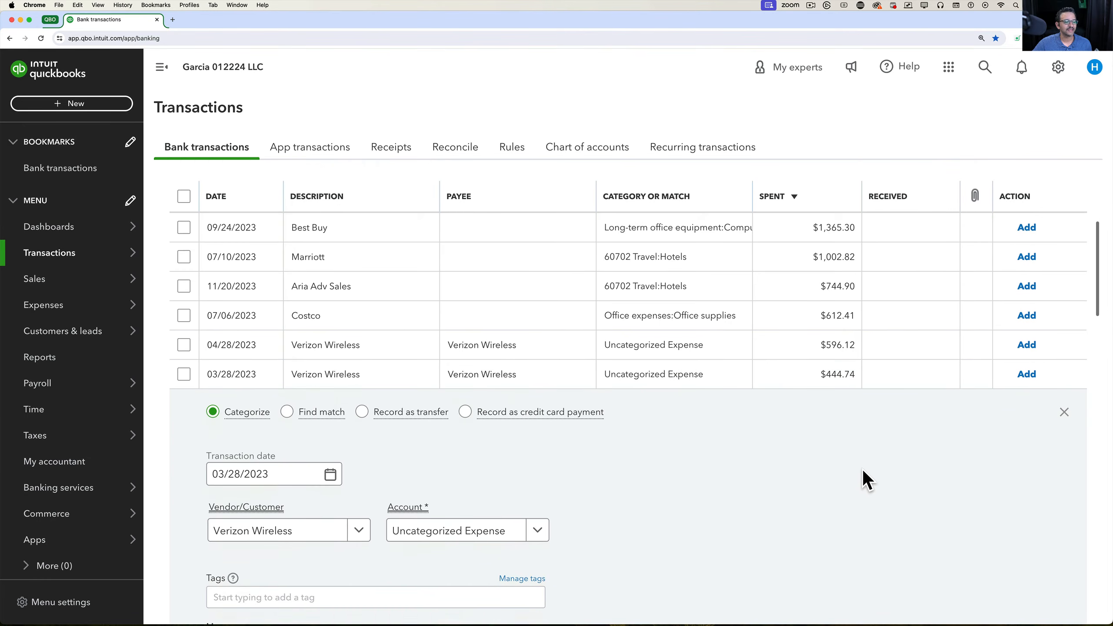
scroll(343, 527, down, 1)
click(460, 489)
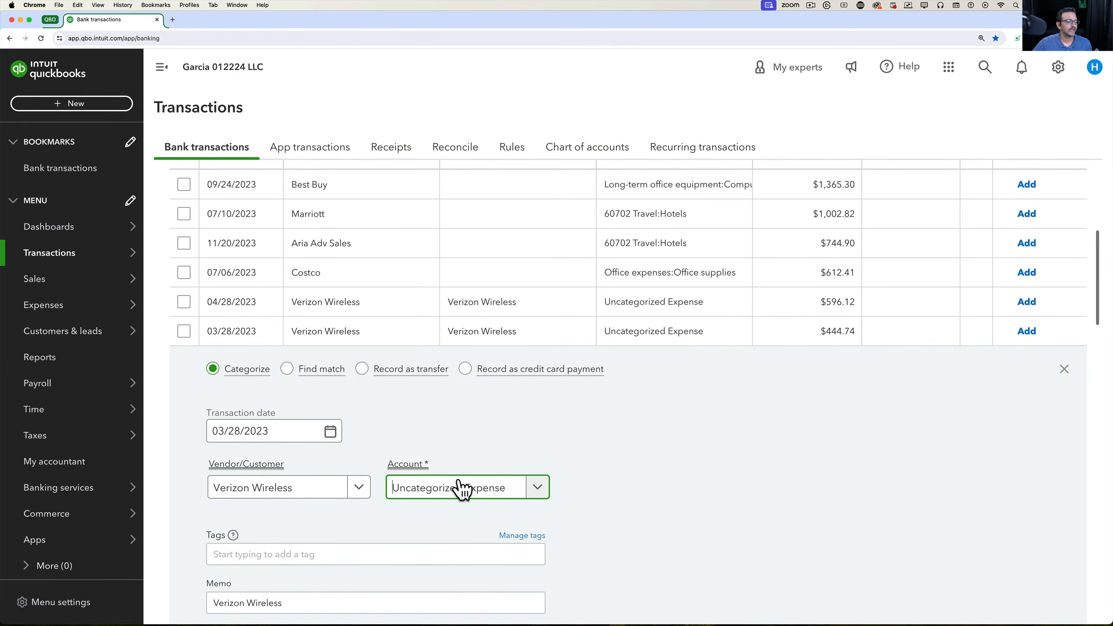
text(phone)
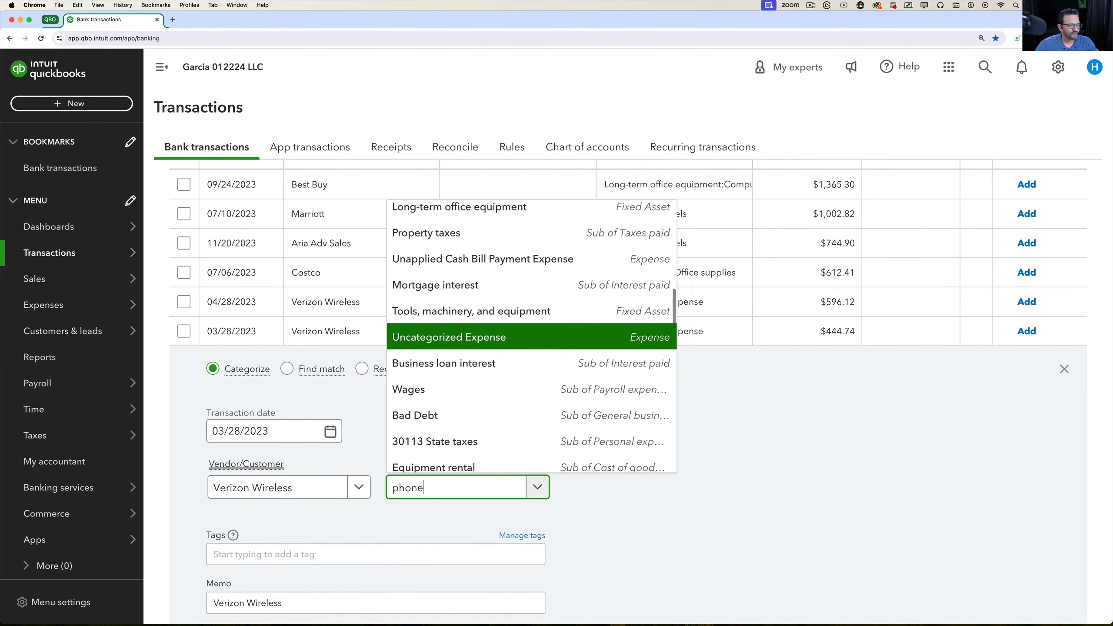
click(497, 434)
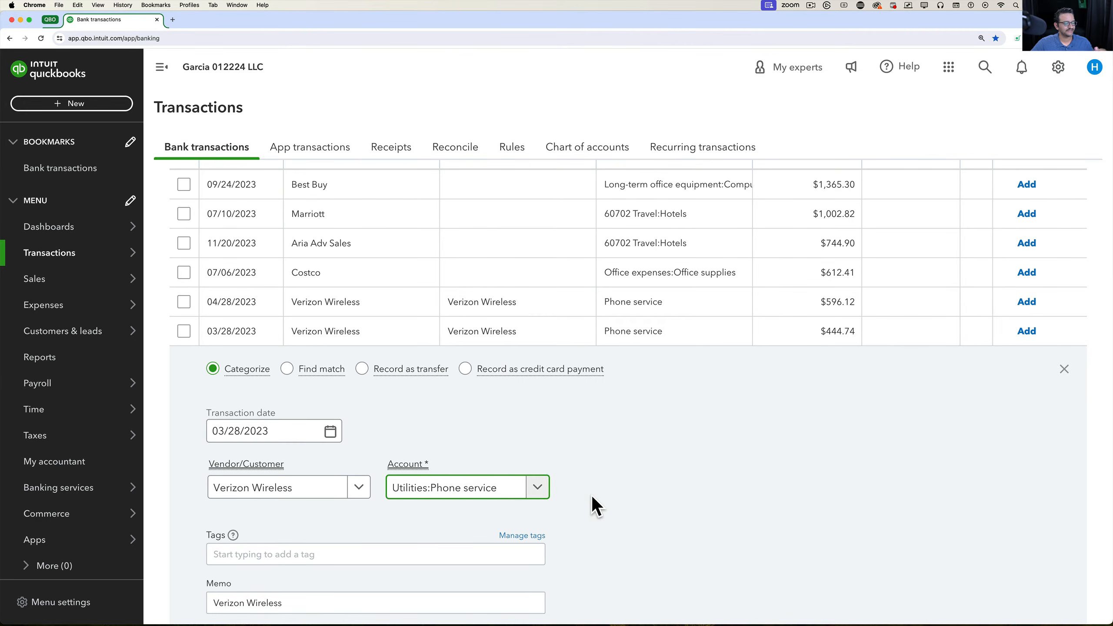
scroll(650, 490, down, 1)
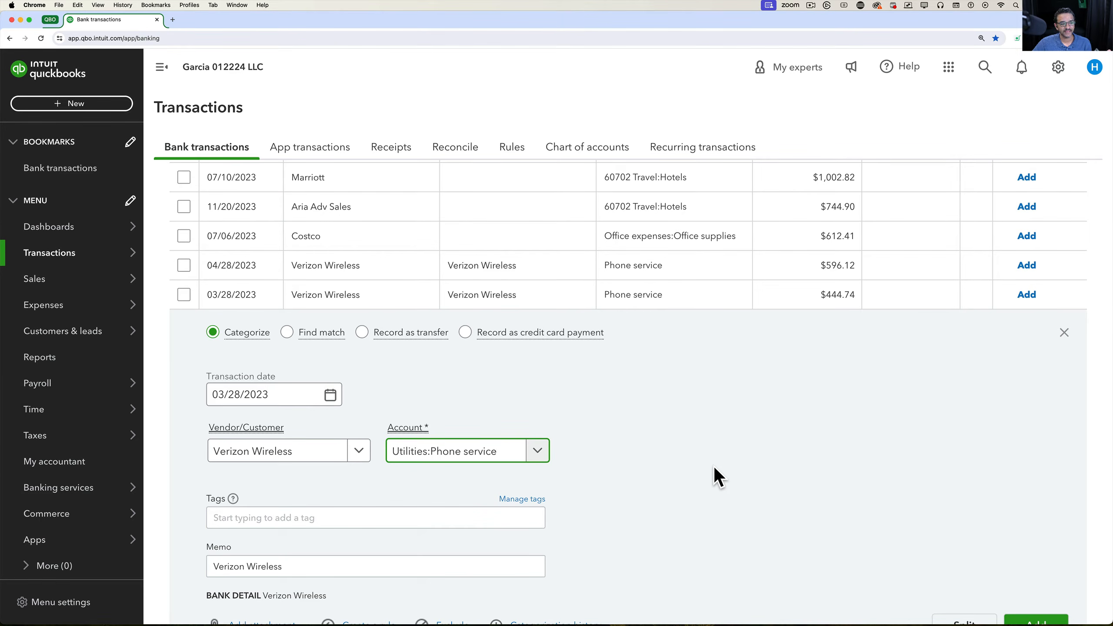
scroll(1024, 473, down, 1)
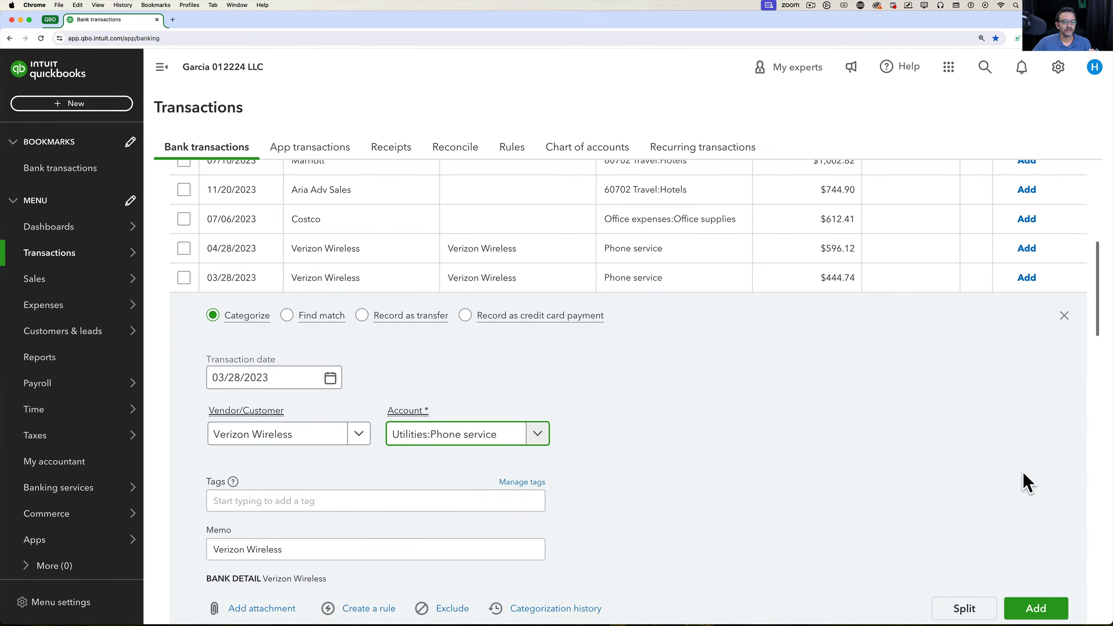
click(1049, 613)
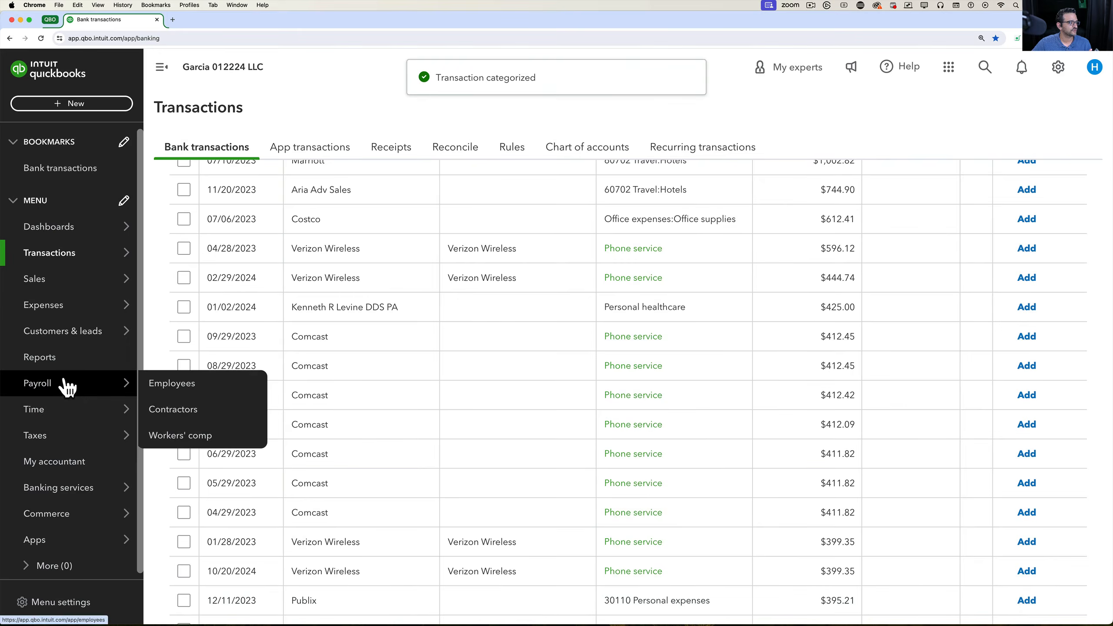
- Go to the Reports page and start a search for a report by name
click(47, 358)
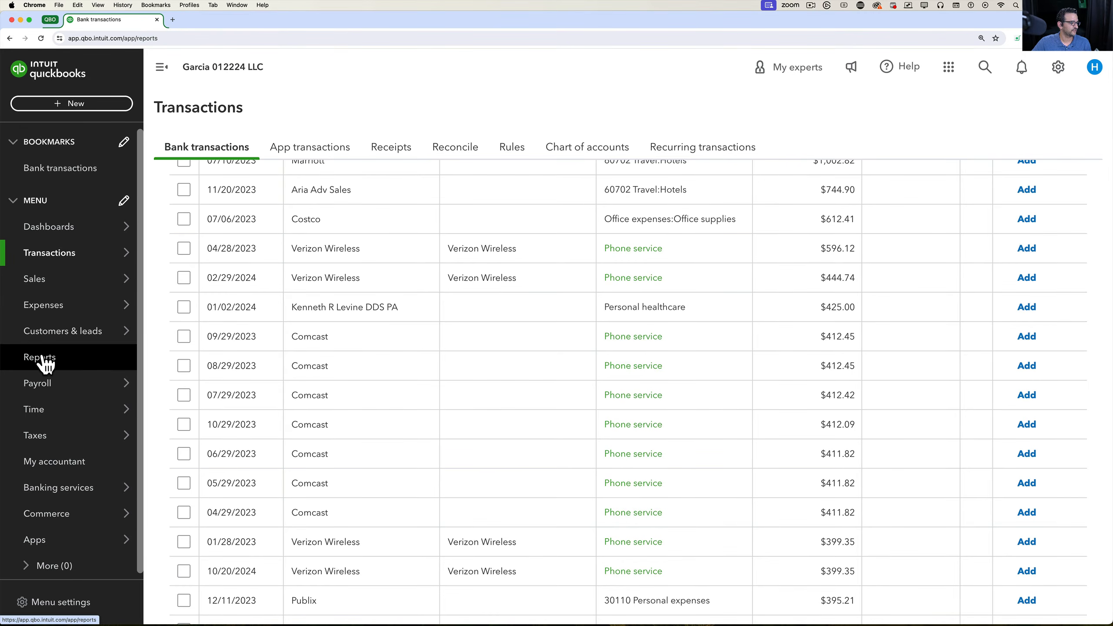
click(784, 160)
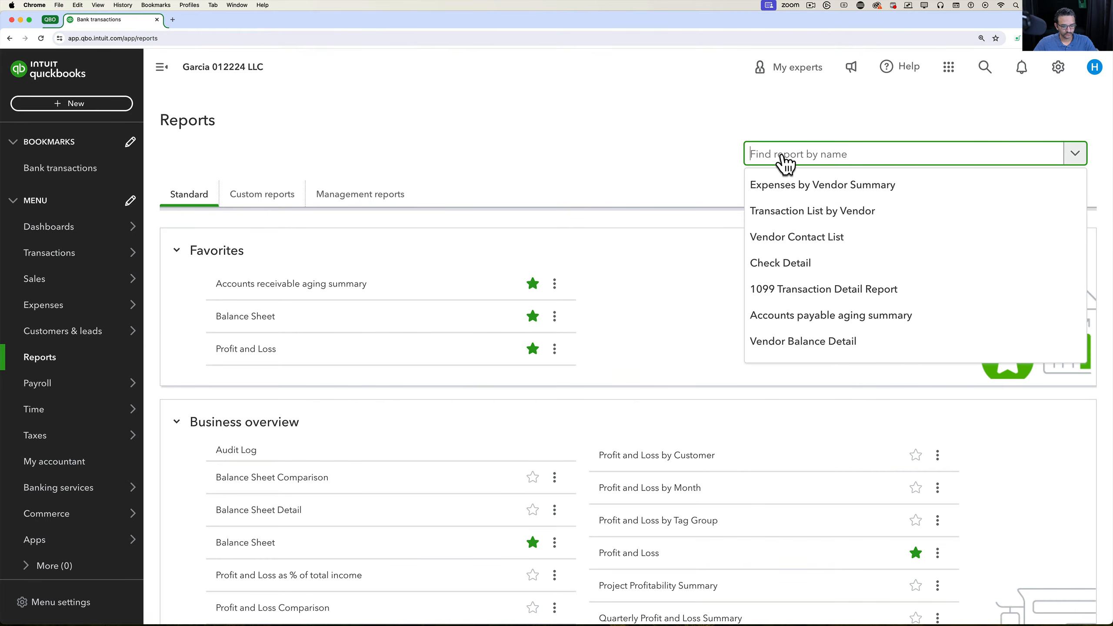
text(open)
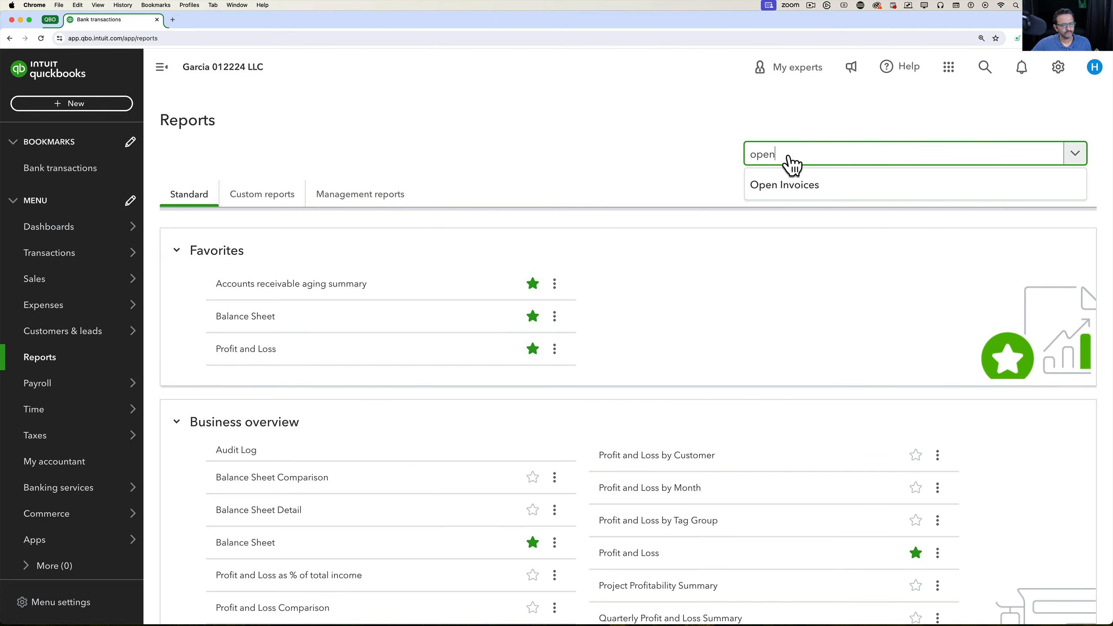
key(BackSpace)
key(BackSpace)
key(BackSpace)
key(BackSpace)
text(upaid)
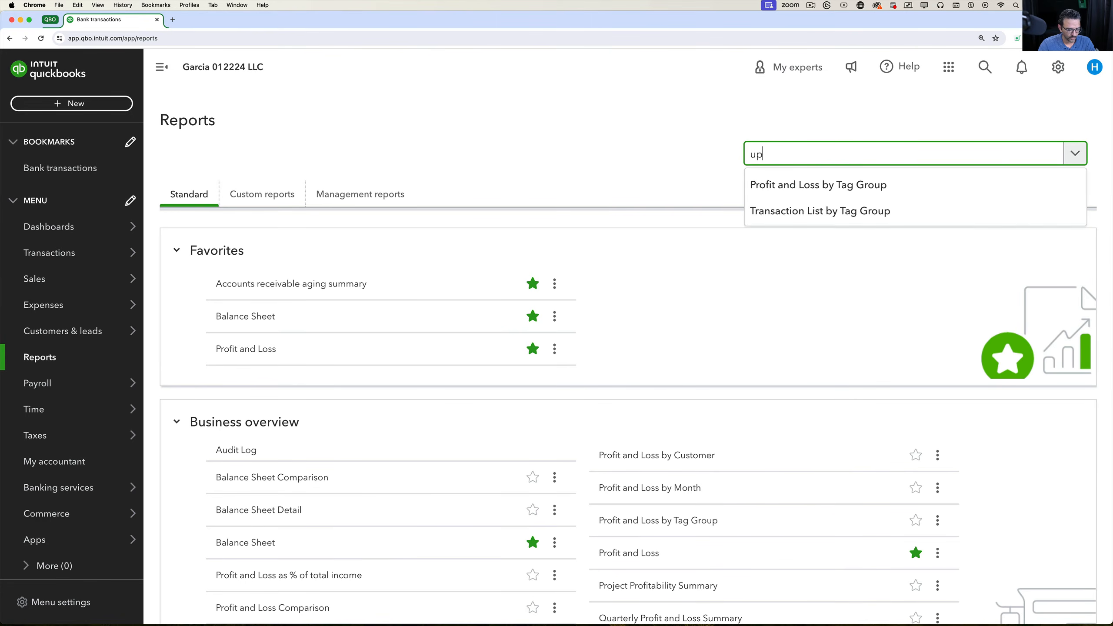
key(BackSpace)
key(BackSpace)
key(BackSpace)
key(BackSpace)
key(BackSpace)
- Search the reports for "bill" and open the Unpaid Bills report
text(bill)
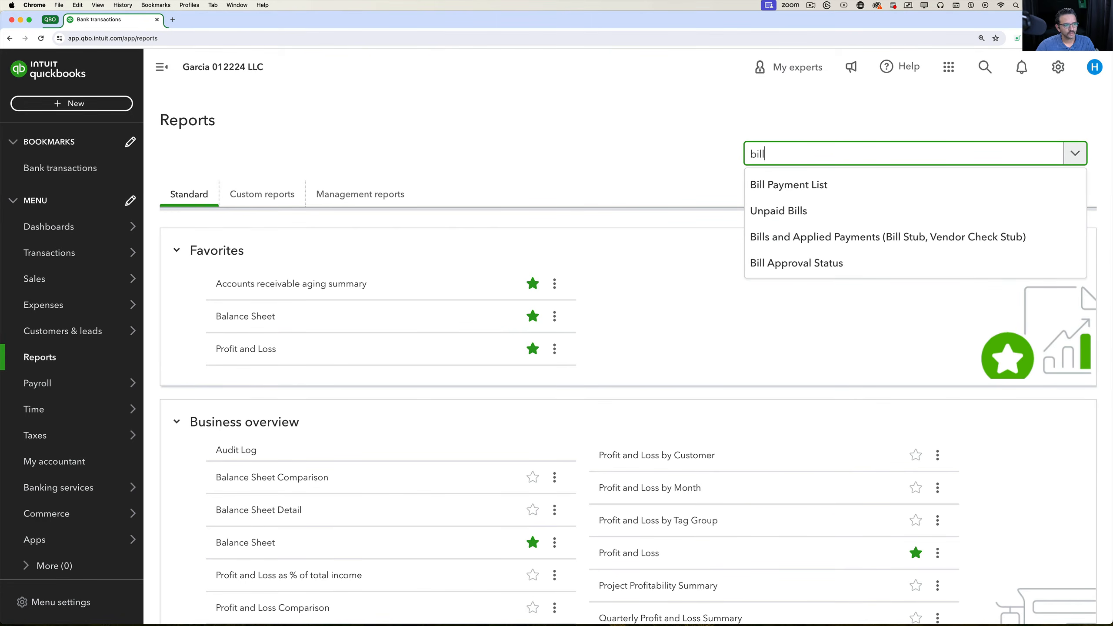
click(800, 213)
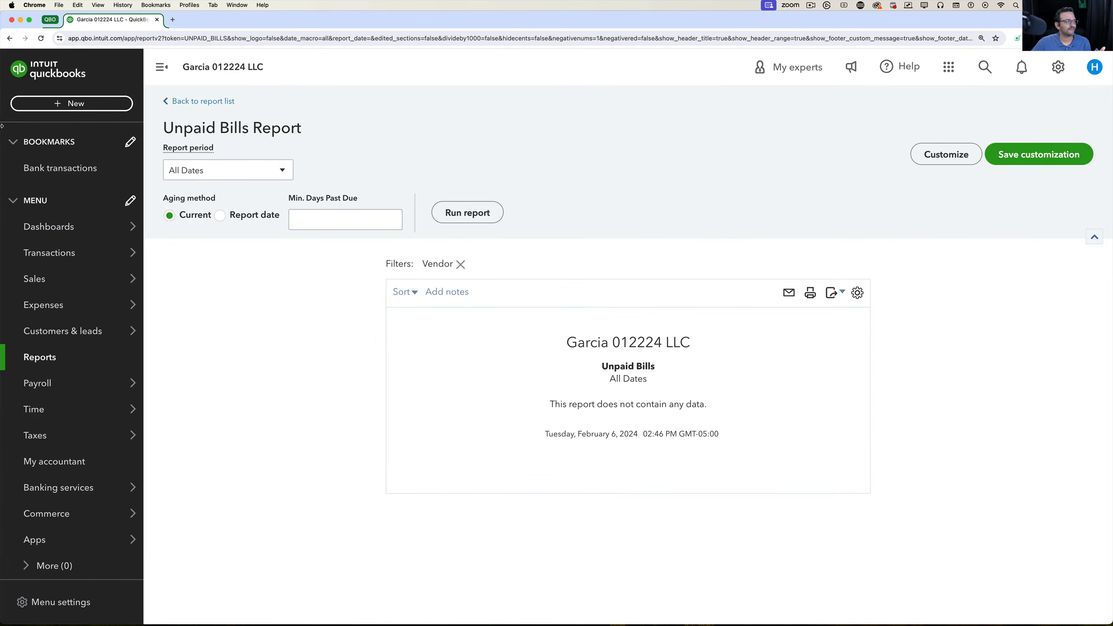
- Enter and save a 01/01/2022 bill for Old Vendor with 1,500 under Advertising & marketing:Radio Ads
click(55, 105)
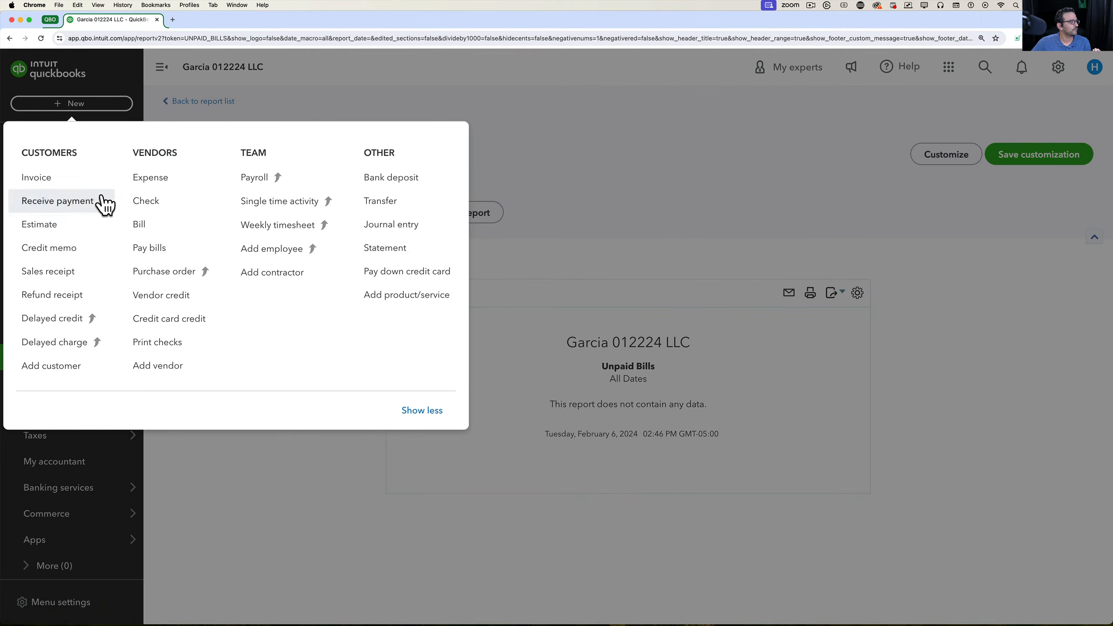
click(151, 224)
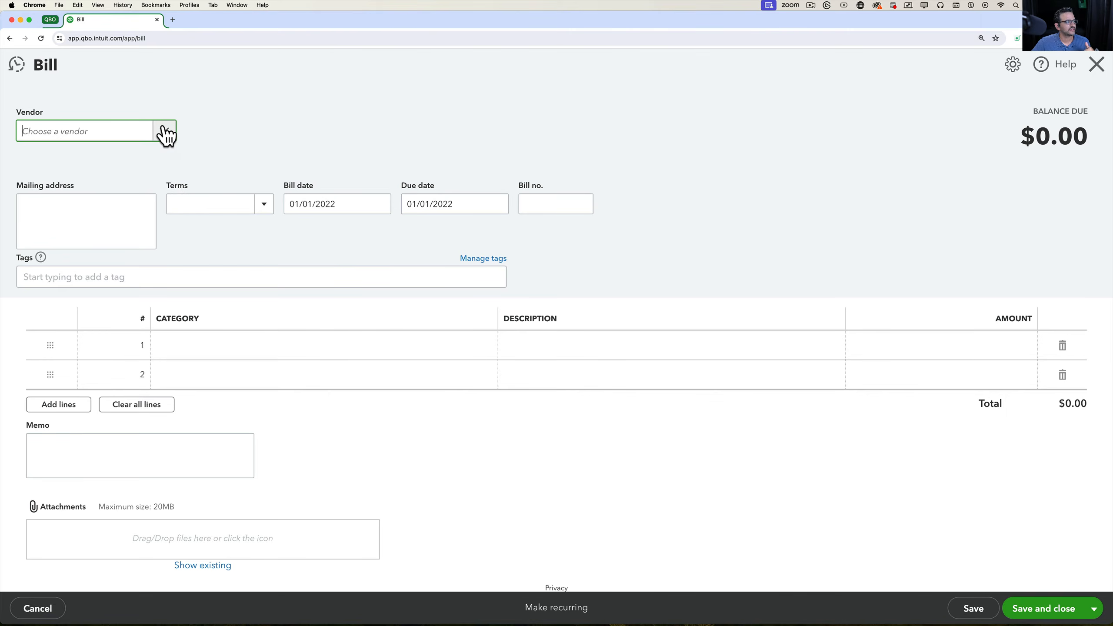
click(166, 133)
click(70, 193)
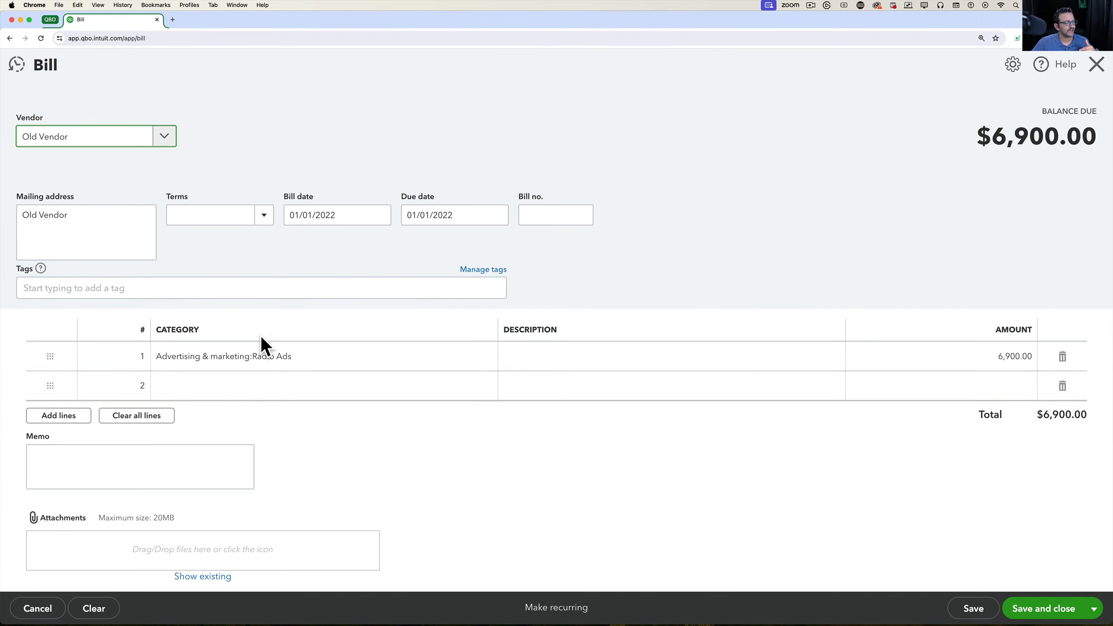
click(1006, 356)
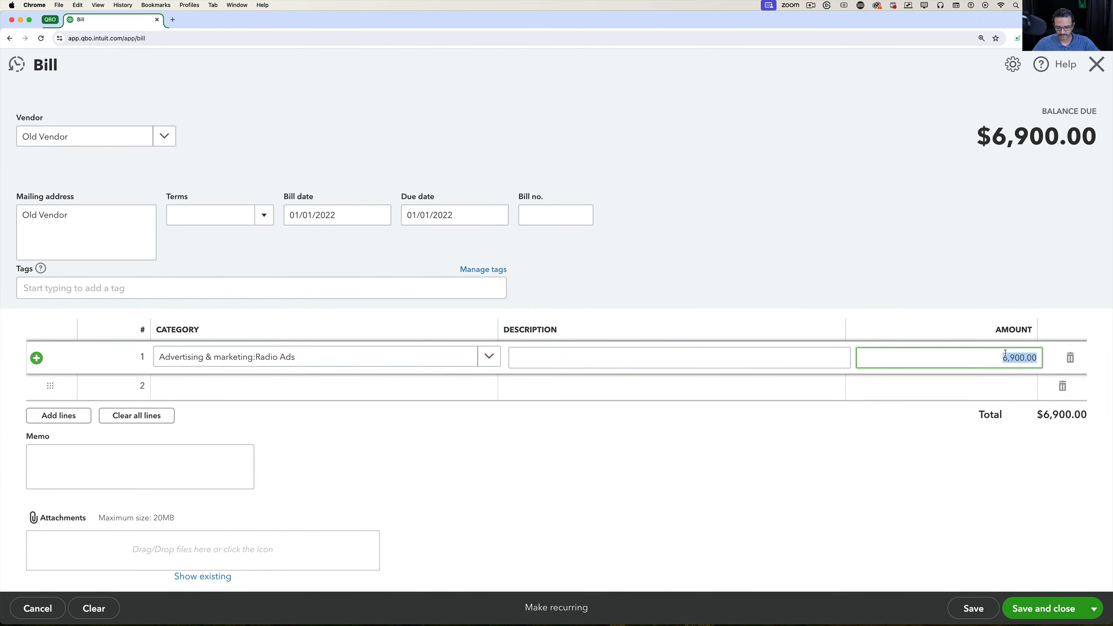
text(1500)
click(1050, 618)
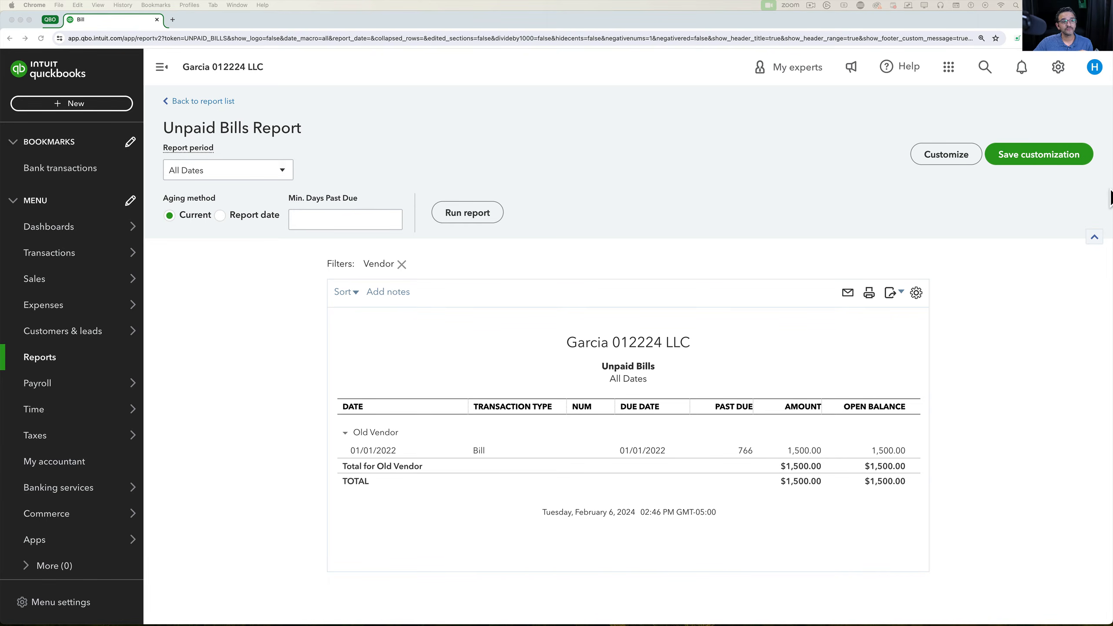
- Upgrade the company's subscription to the QuickBooks Plus plan at $90 per month
click(1058, 66)
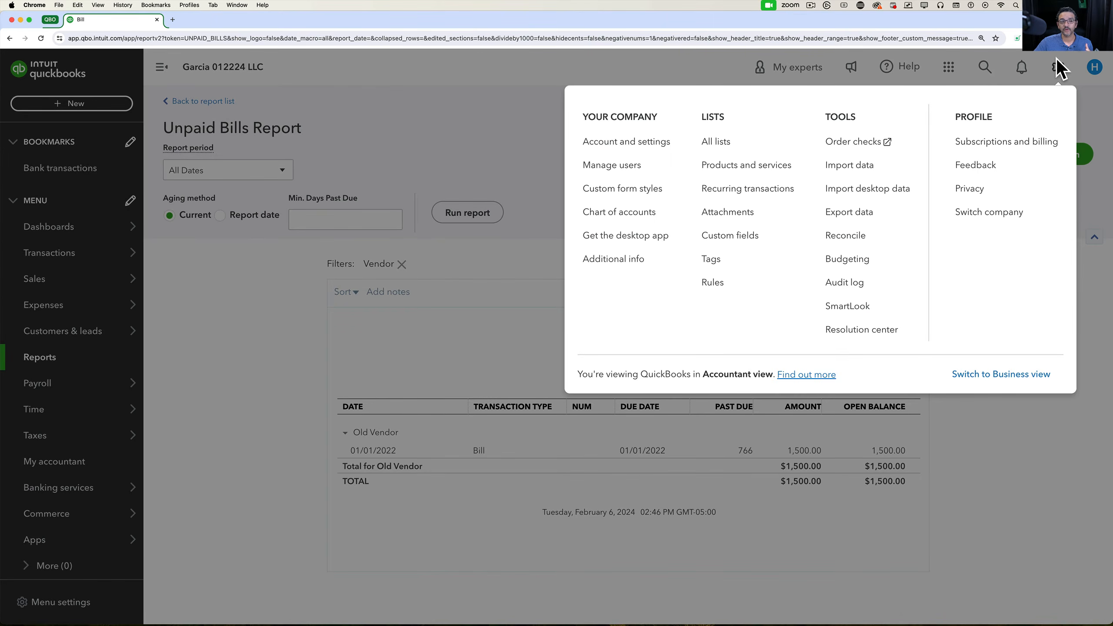
click(1007, 142)
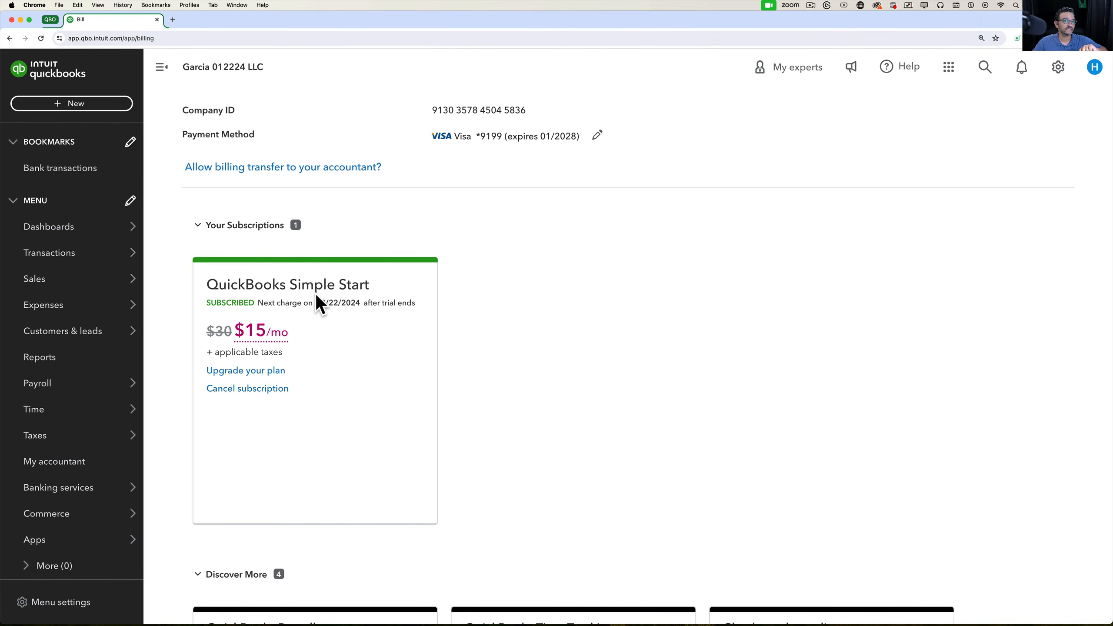
click(259, 372)
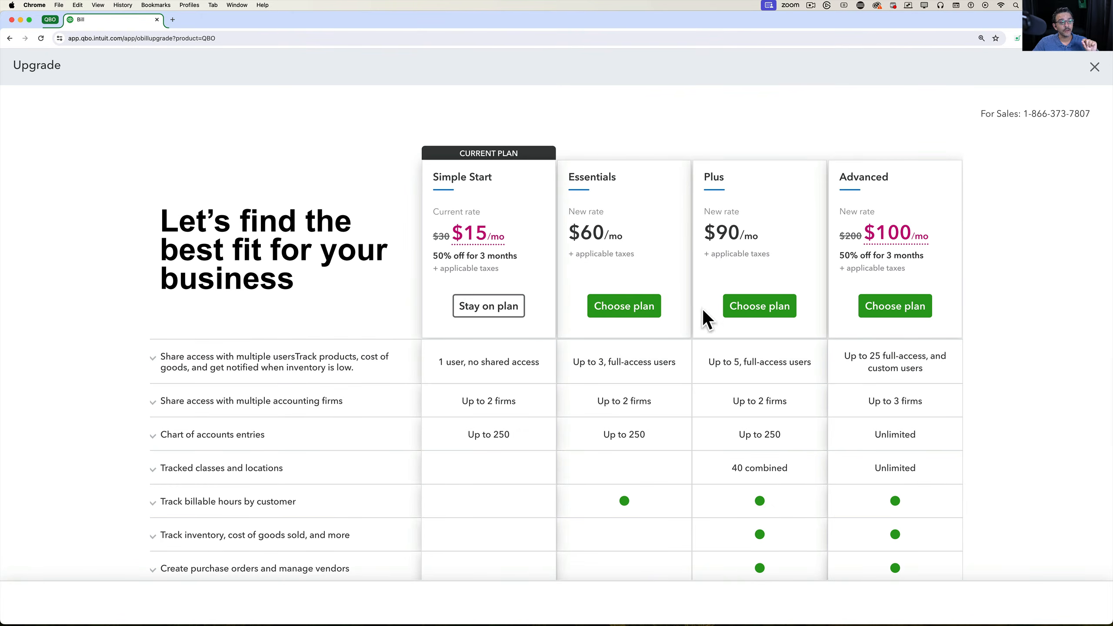
click(746, 305)
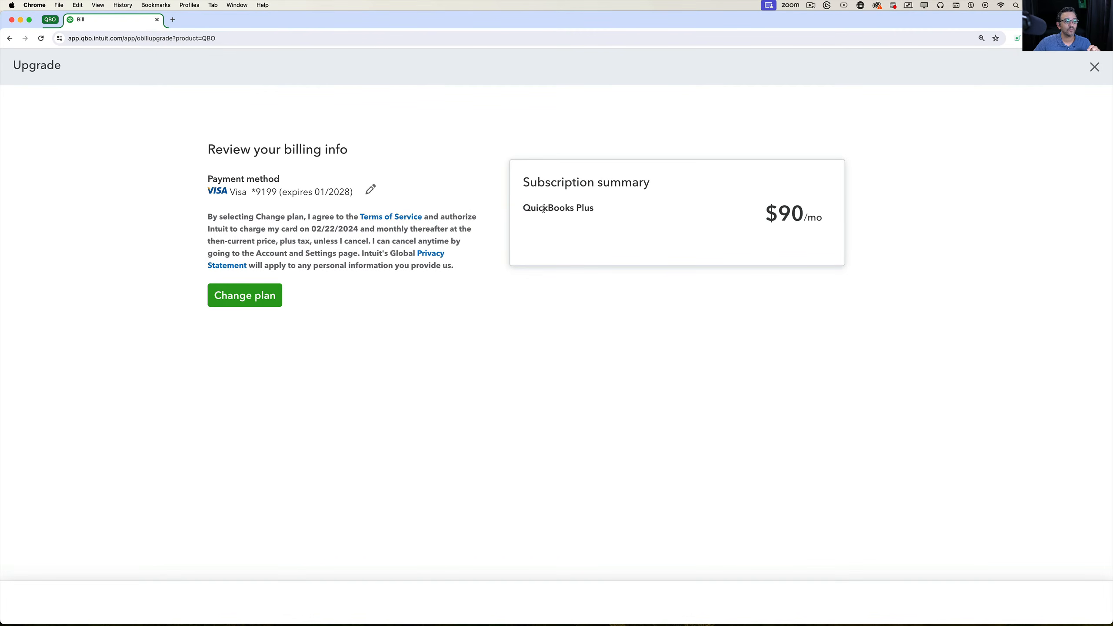
drag(543, 209, 597, 210)
click(244, 290)
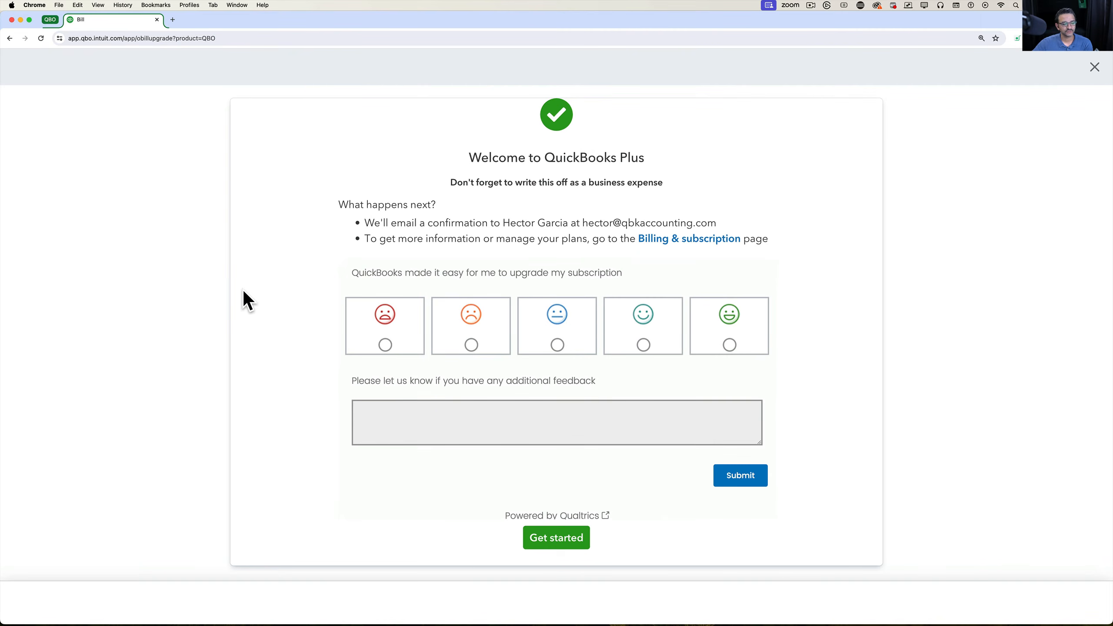
click(565, 541)
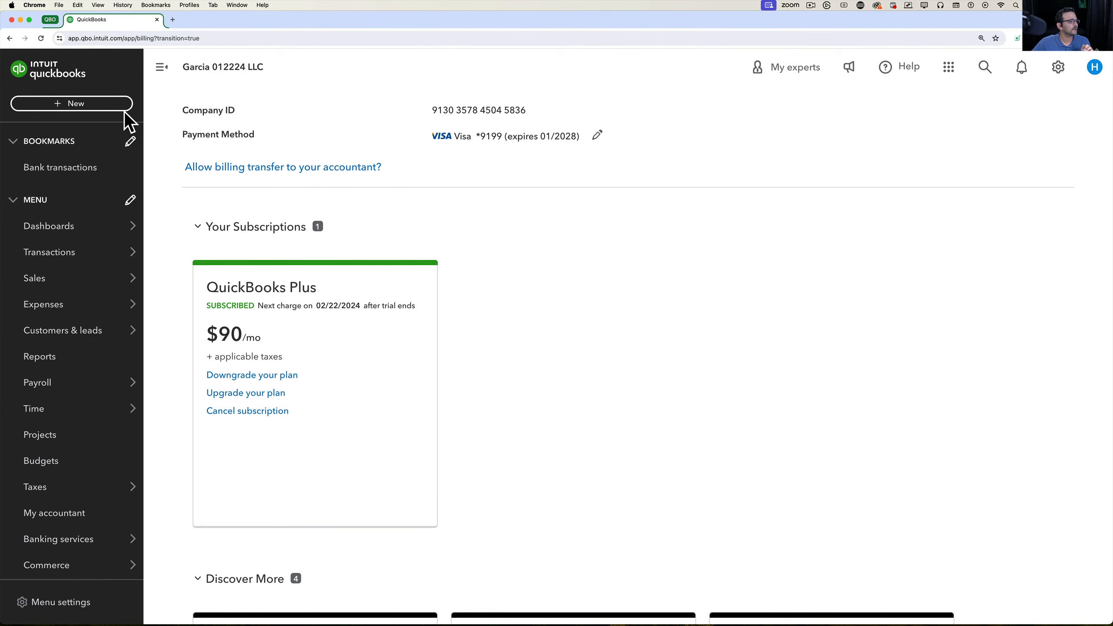
- Open a blank bill, examine its line-entry table, and leave it without saving
click(72, 106)
click(149, 231)
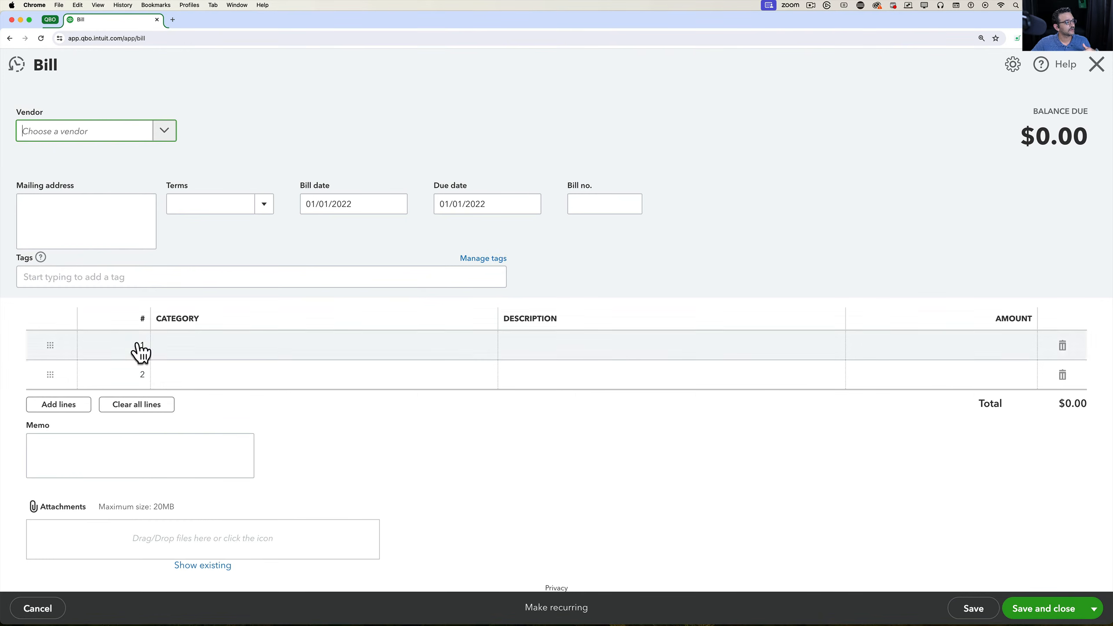
click(212, 346)
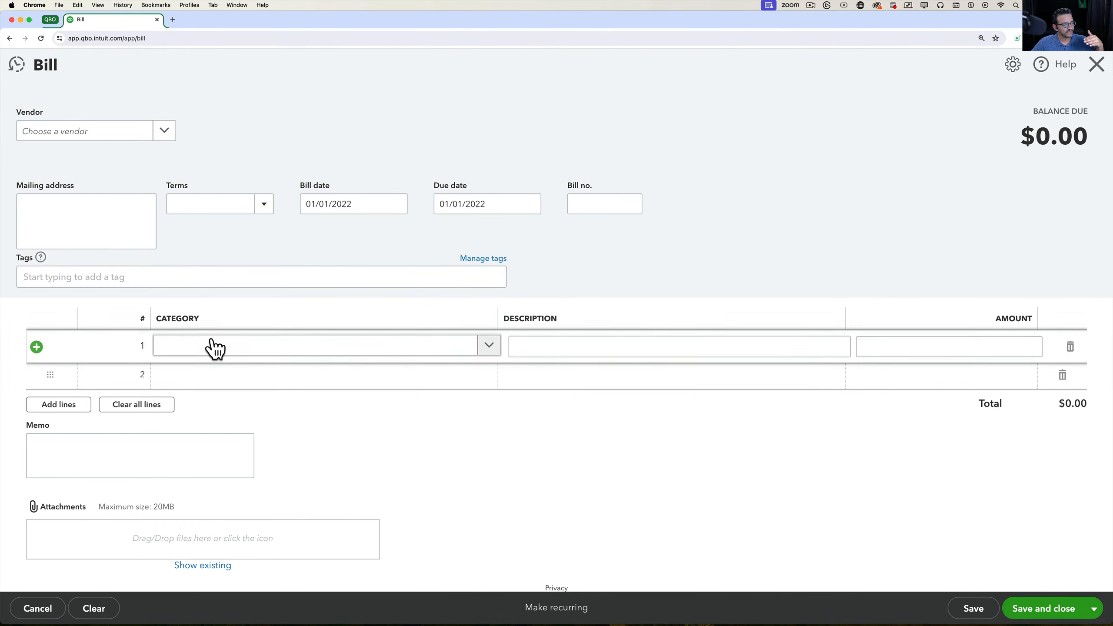
click(489, 346)
click(490, 353)
click(495, 447)
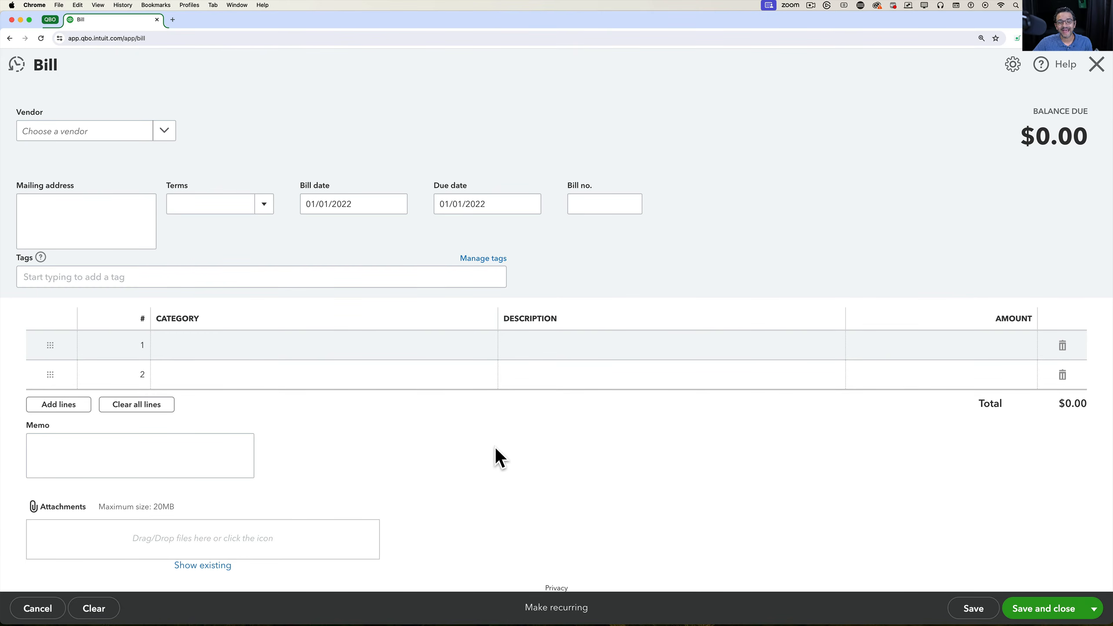
click(1096, 66)
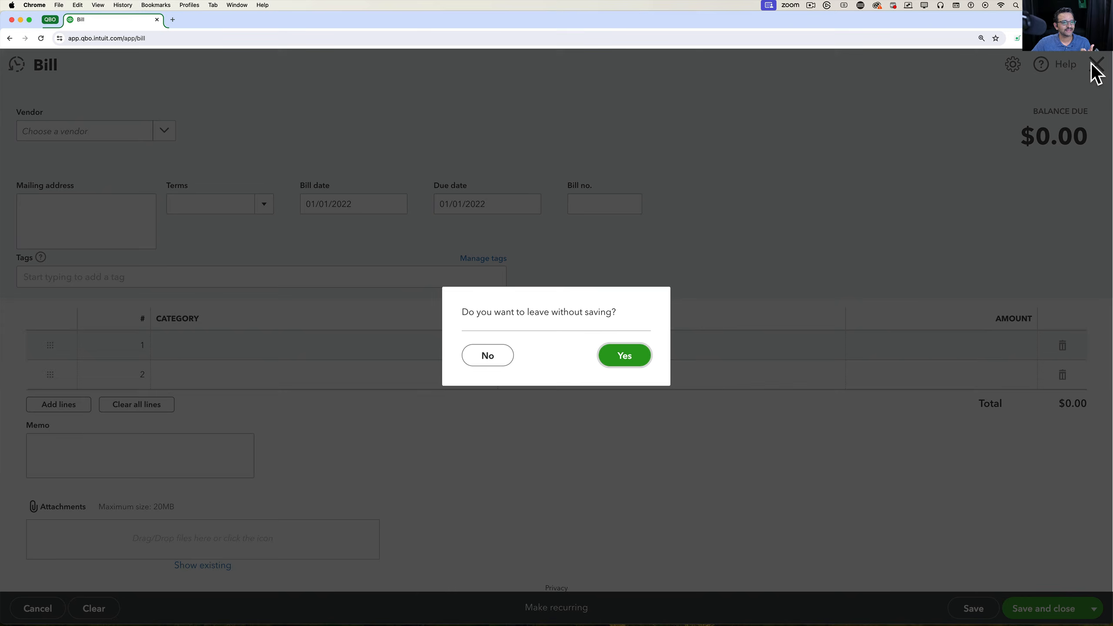
click(620, 362)
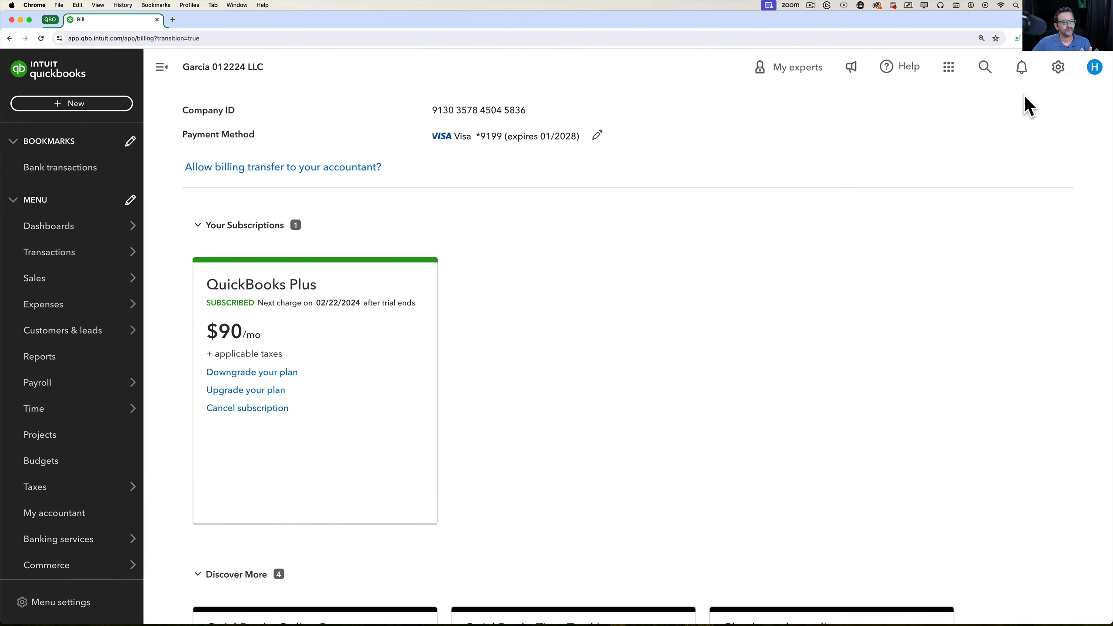
- Enable the items table on purchase forms, tracking expenses and items by customer, and billable expenses and items in the expense settings, and save
click(1060, 67)
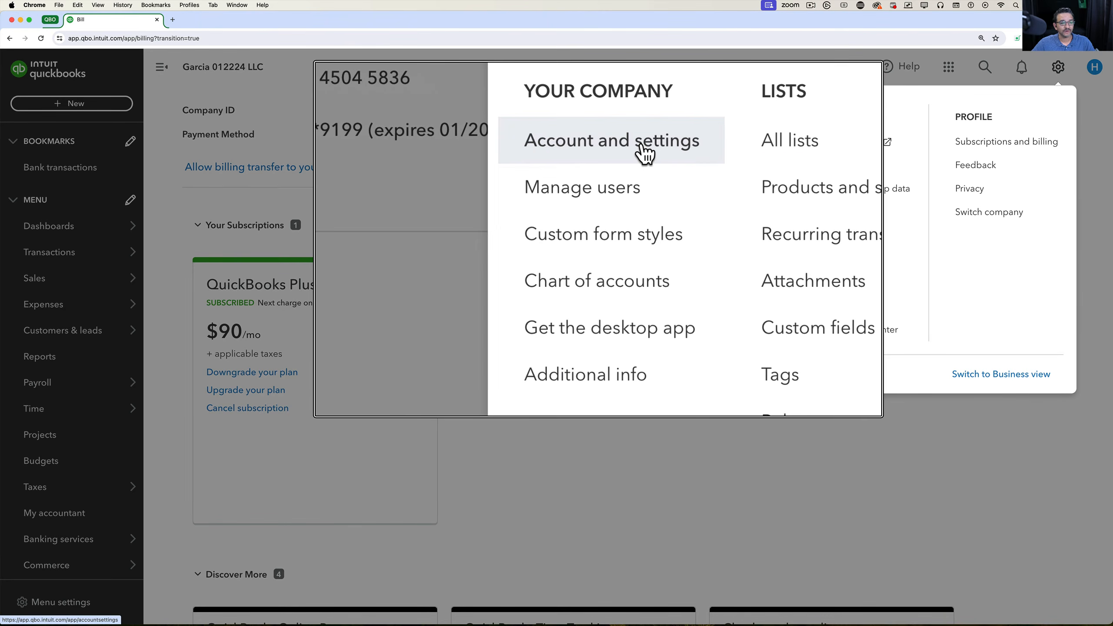
click(645, 150)
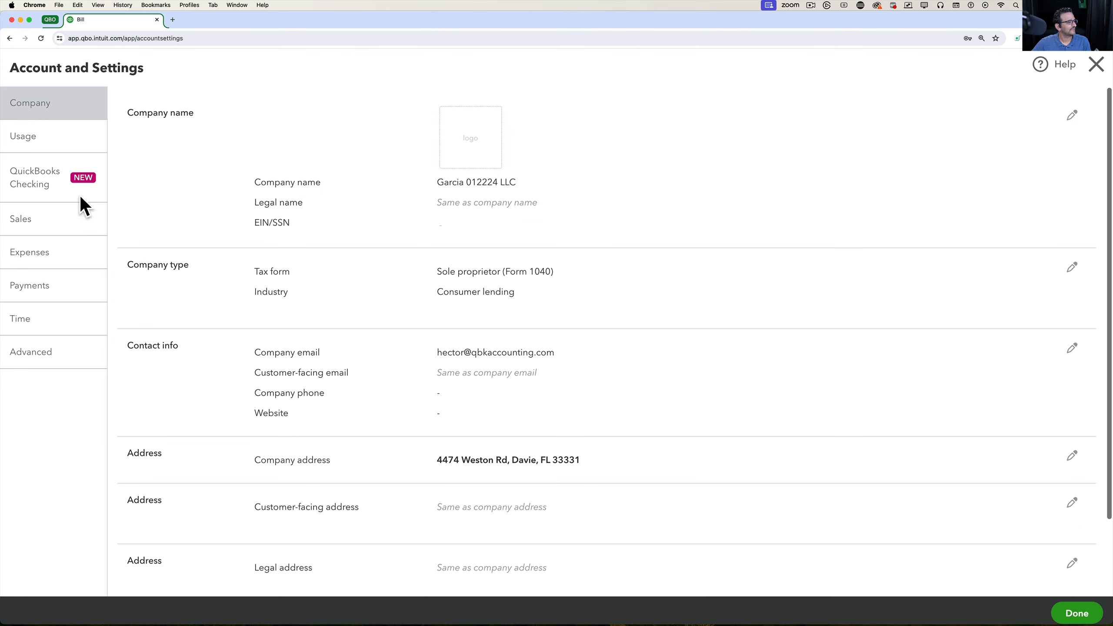
click(32, 255)
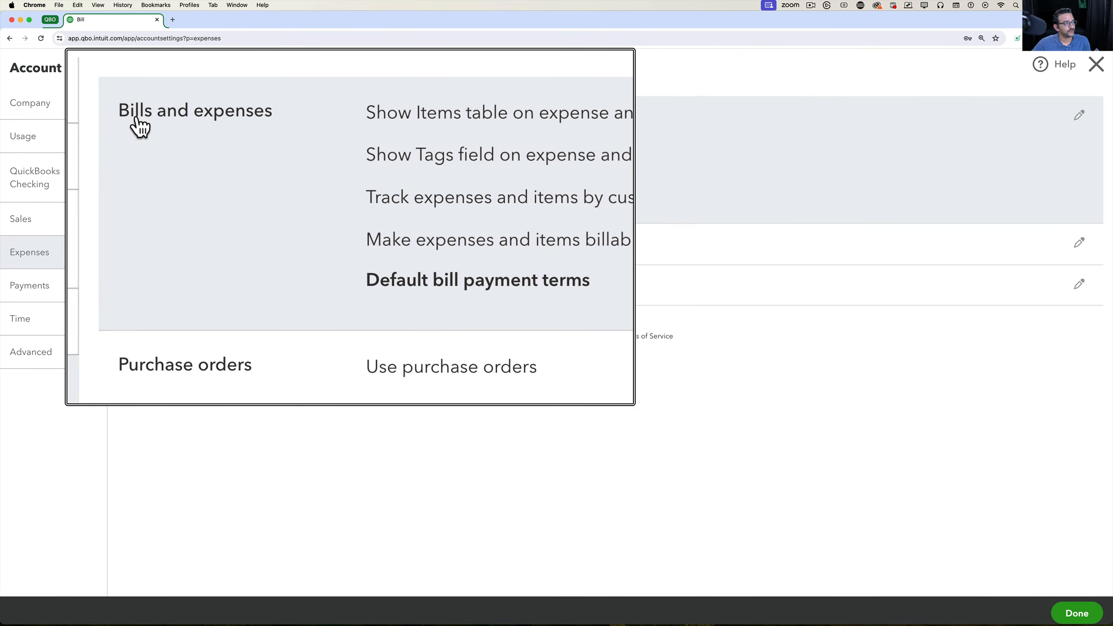
click(141, 125)
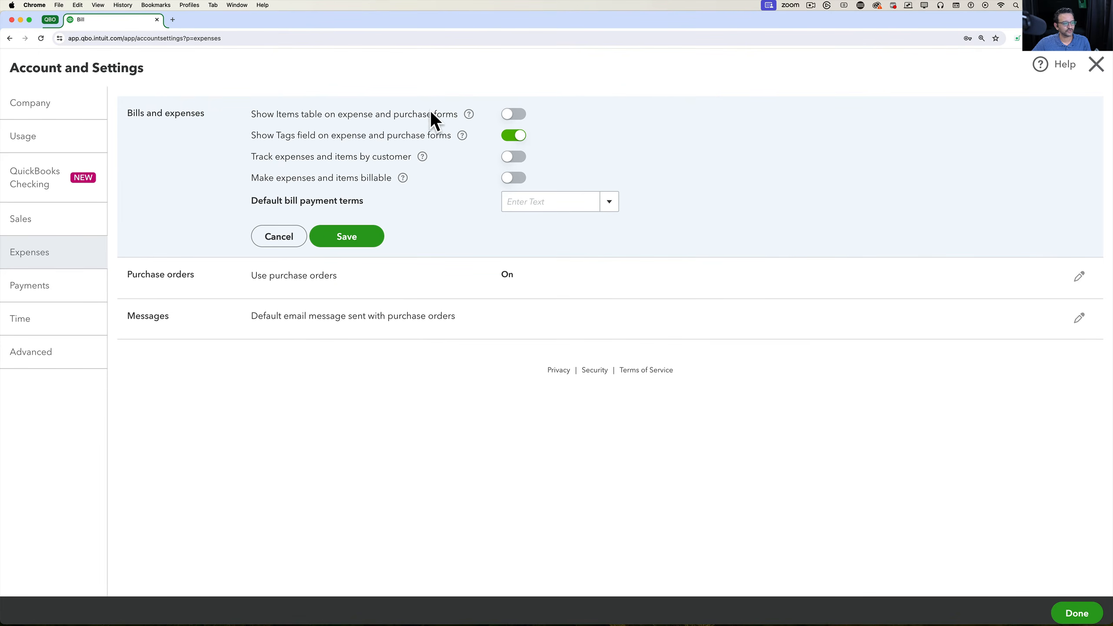
click(509, 116)
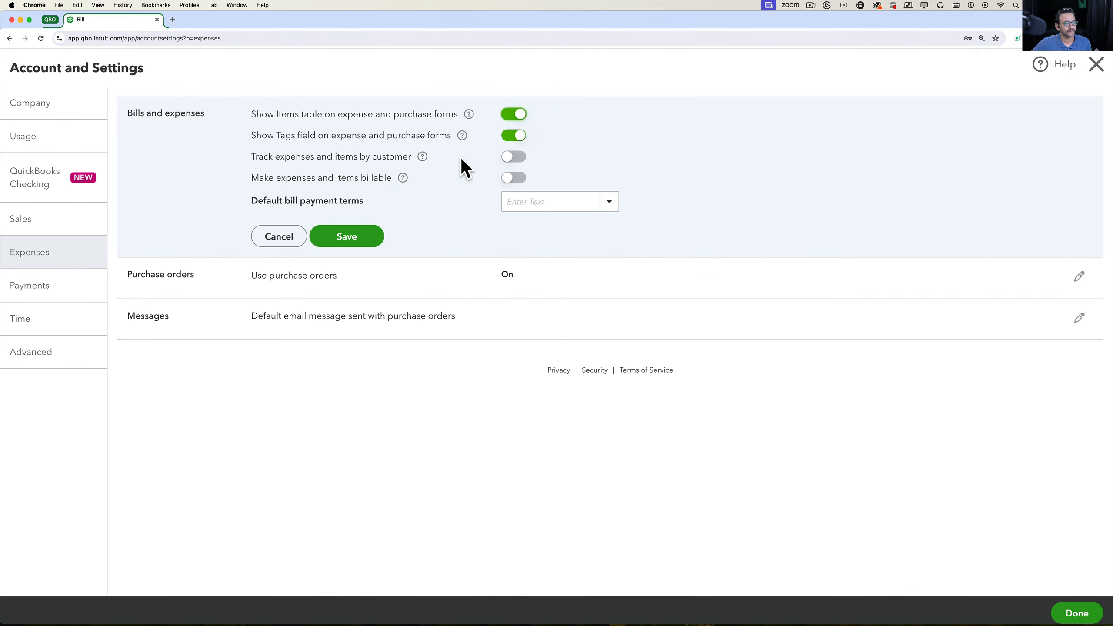
click(513, 166)
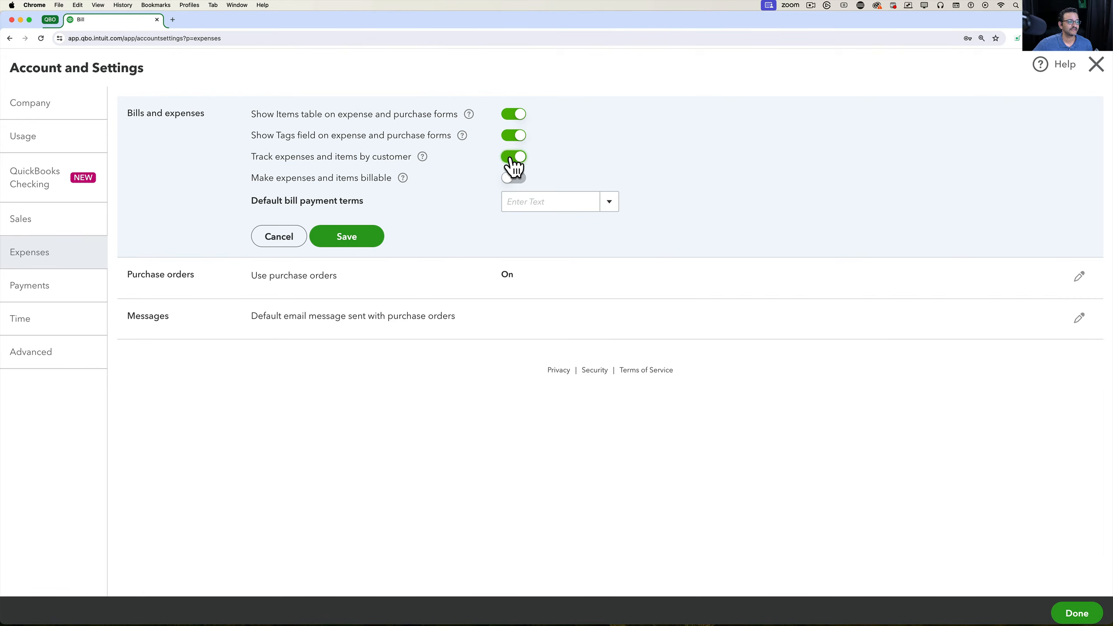
click(515, 178)
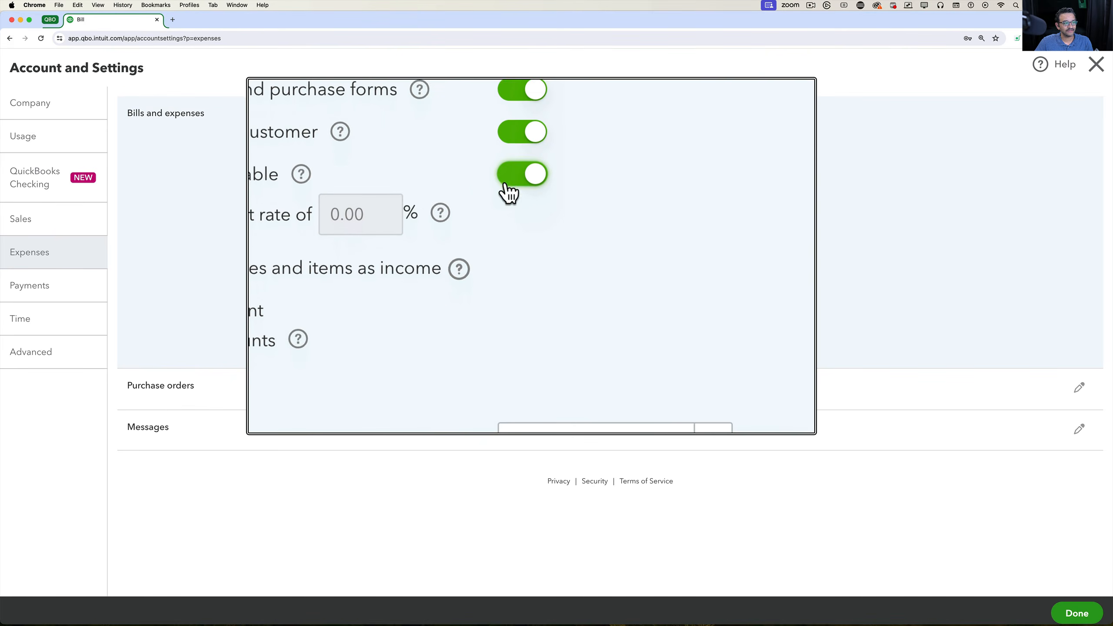
click(366, 349)
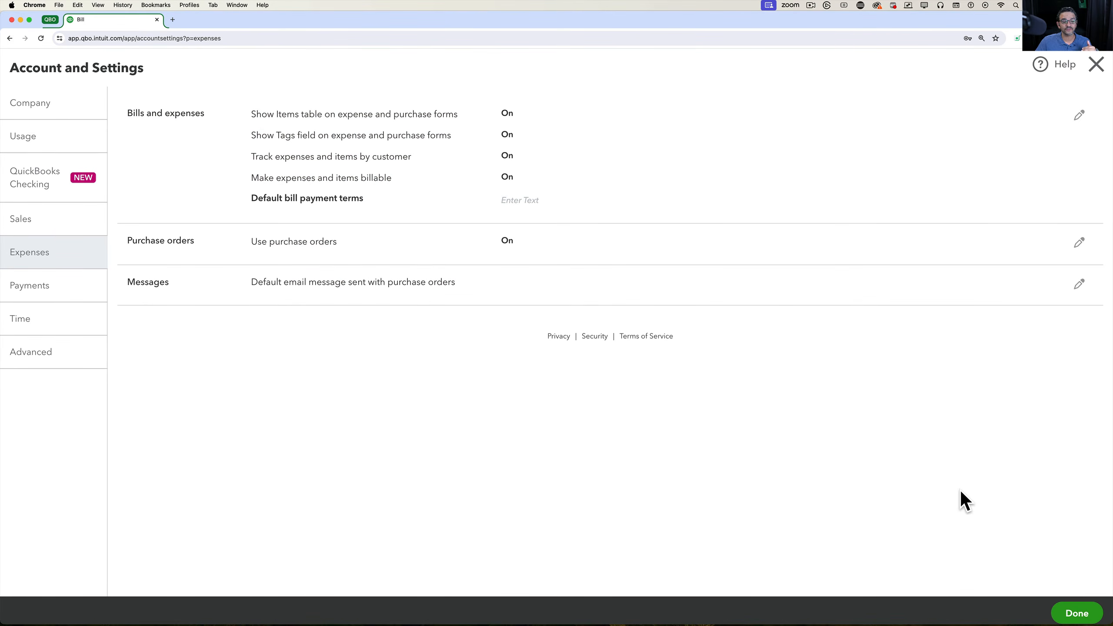
click(1074, 614)
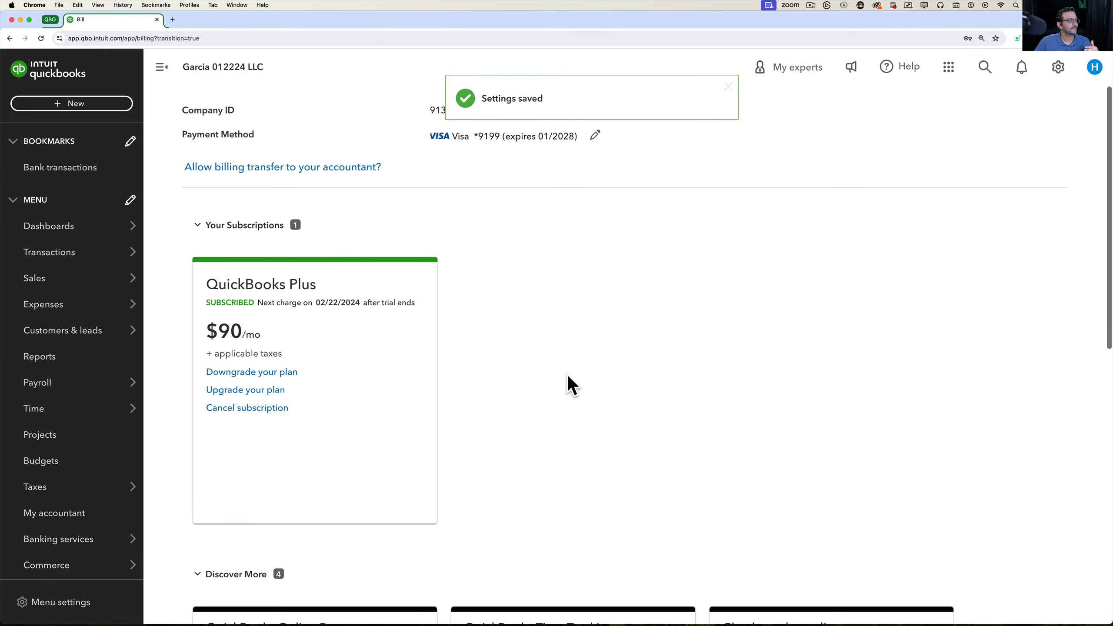
- Start a new bill, expand its Item details section, and collapse Category details
click(45, 108)
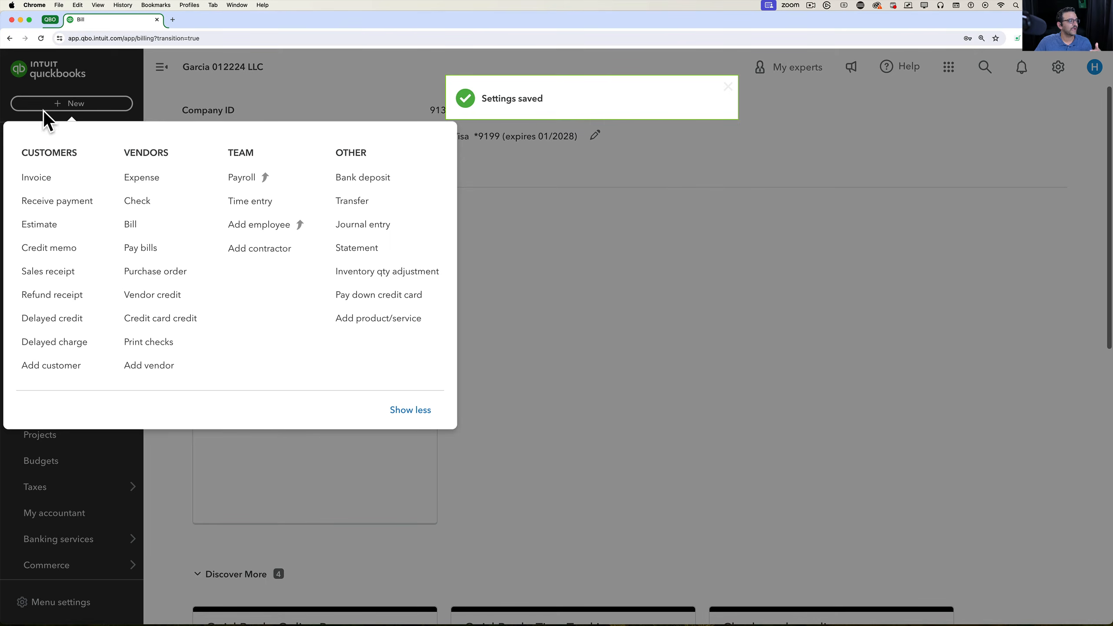
click(136, 225)
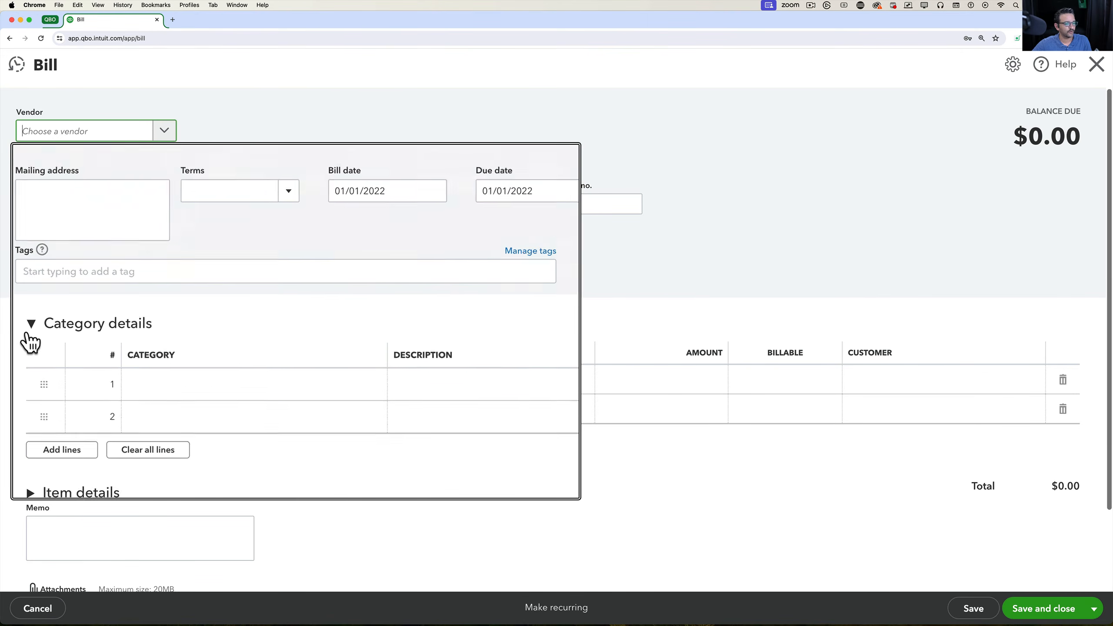
click(892, 380)
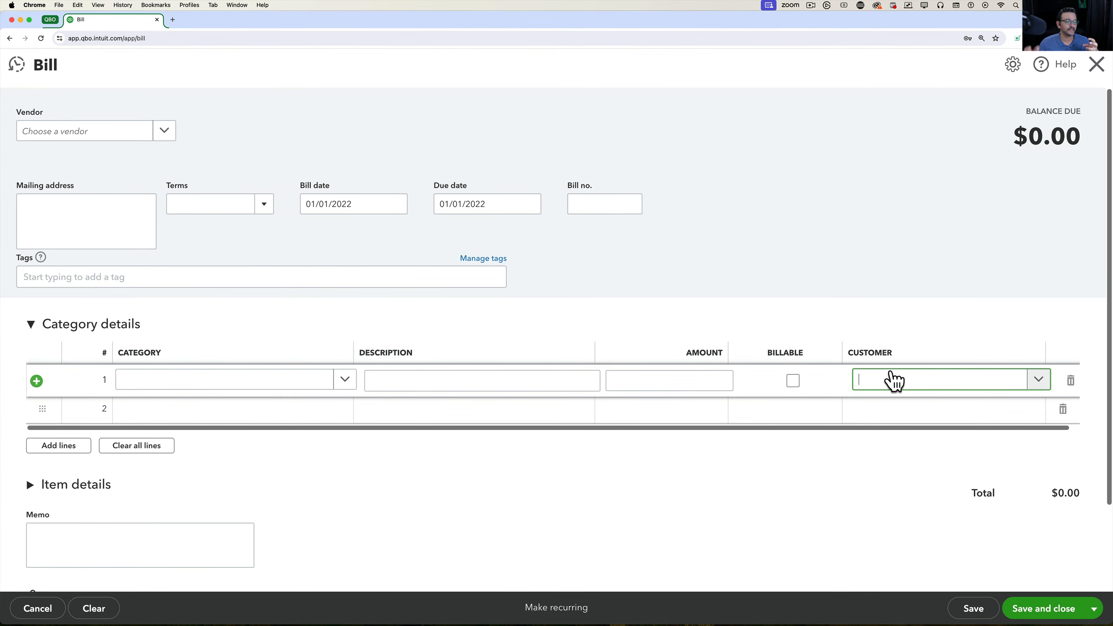
scroll(666, 483, down, 2)
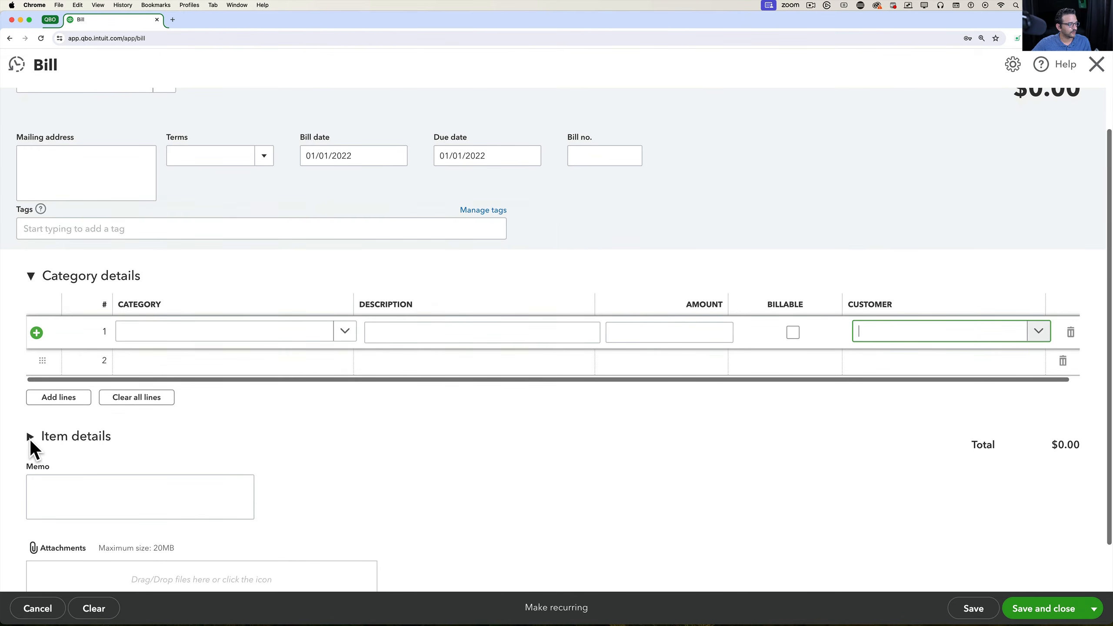
click(30, 438)
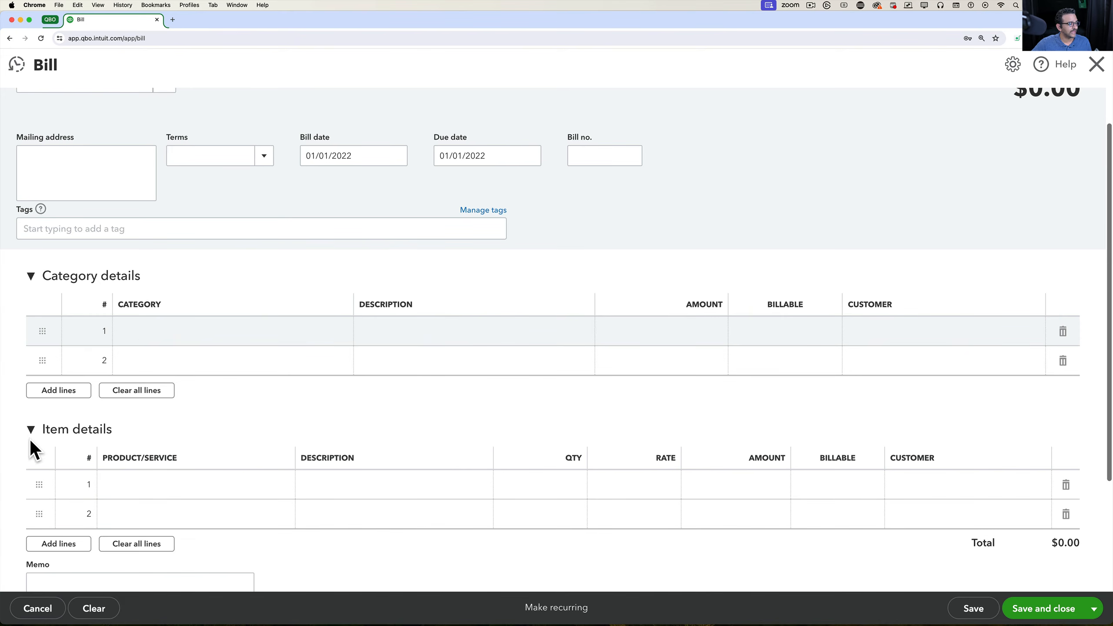
click(31, 283)
scroll(307, 313, up, 1)
scroll(309, 316, up, 1)
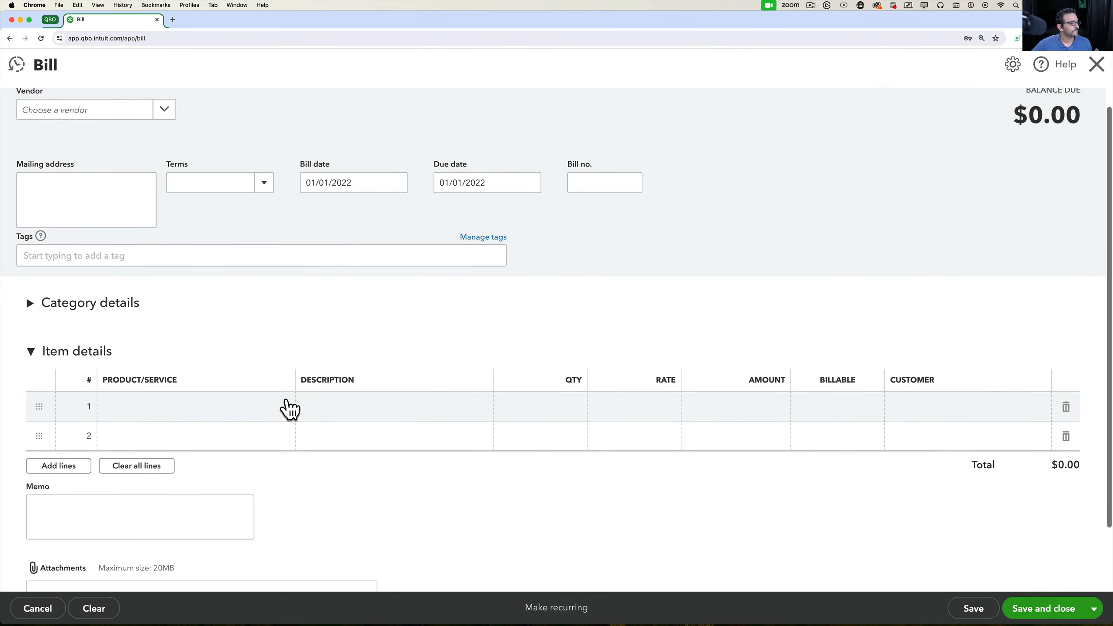
- Set the bill's vendor to XYZ VENDOR CORP and decline prefilling it from the last bill
click(163, 115)
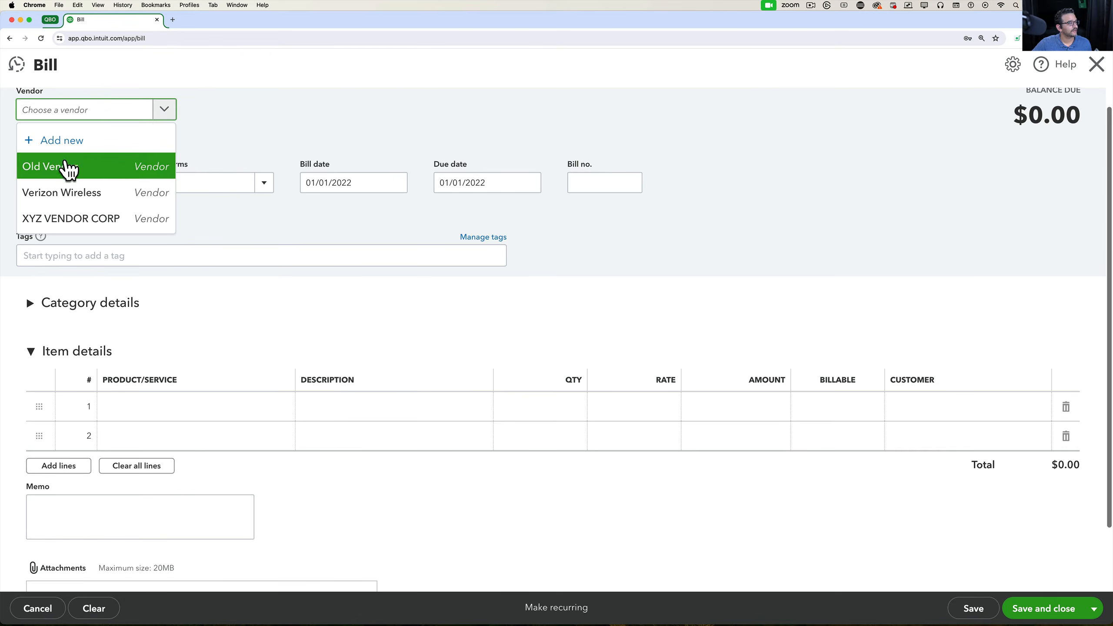
click(90, 219)
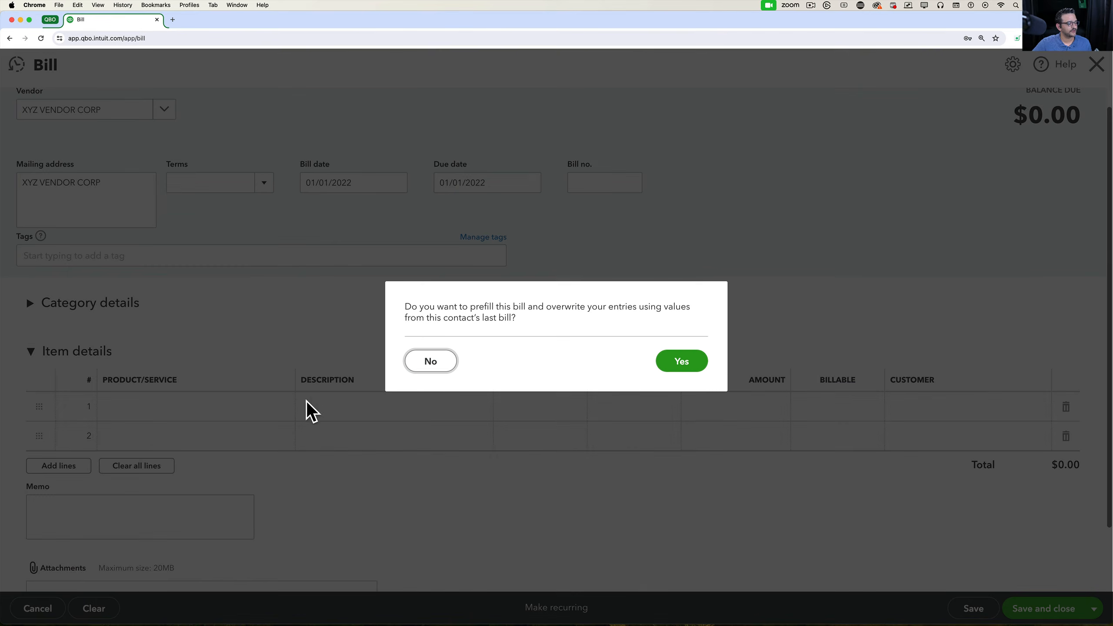
click(415, 363)
- Create a non-inventory product named USB CABLE from the first item line of the bill
click(292, 412)
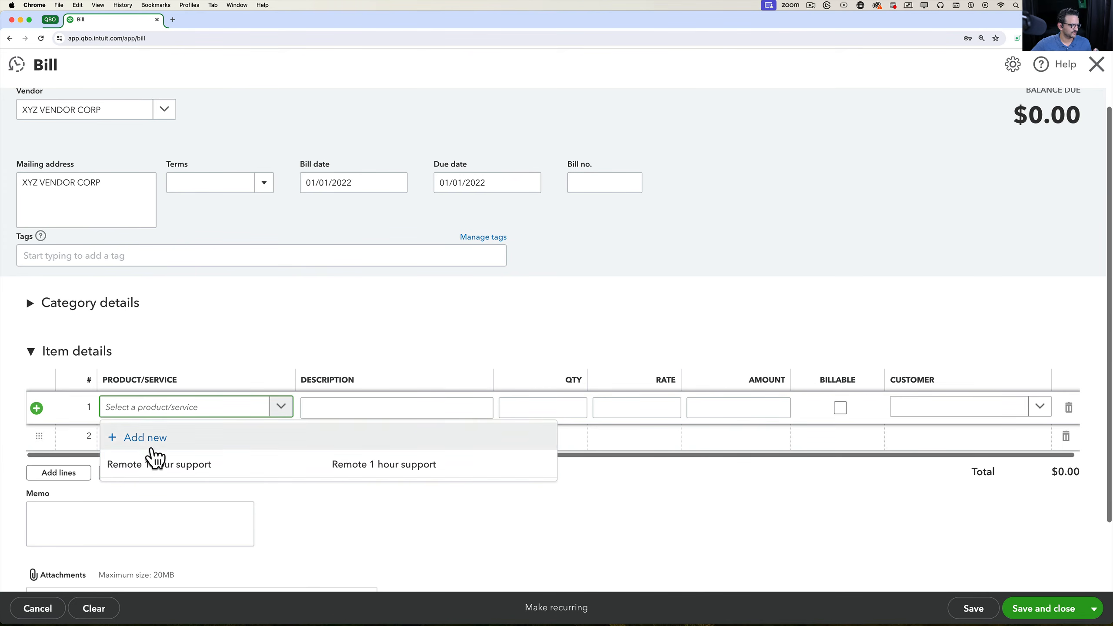
click(149, 440)
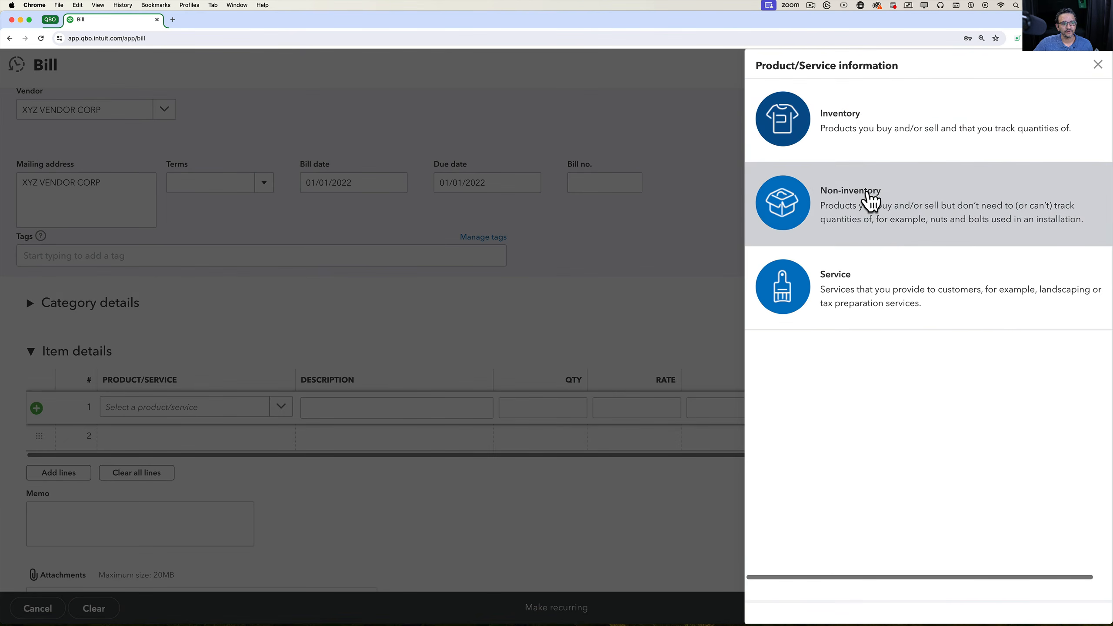
click(872, 202)
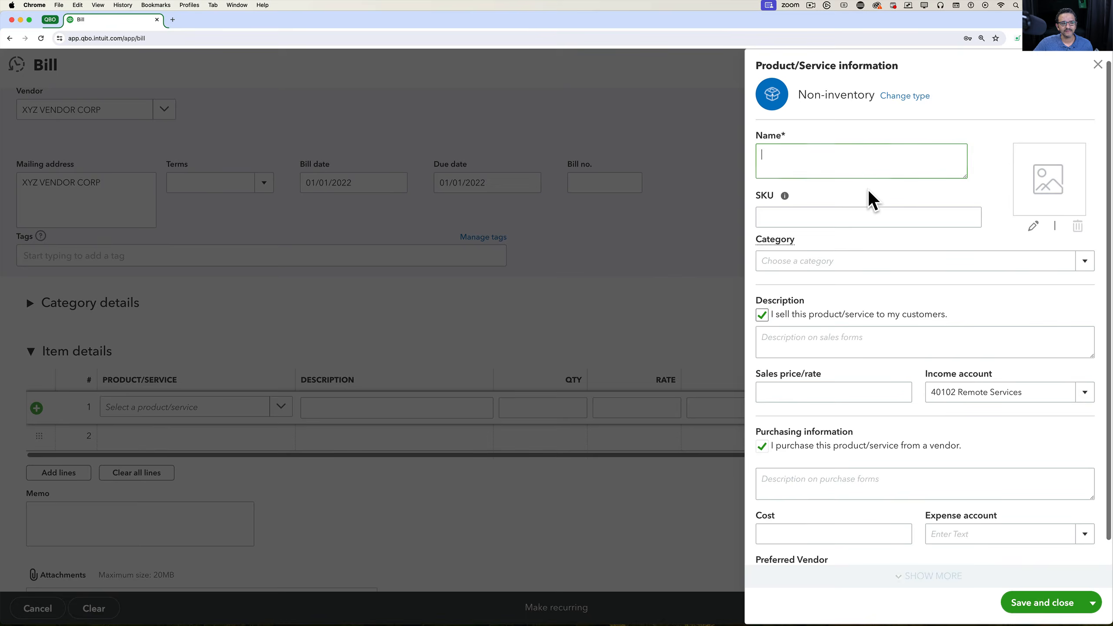
text(USB CABLE)
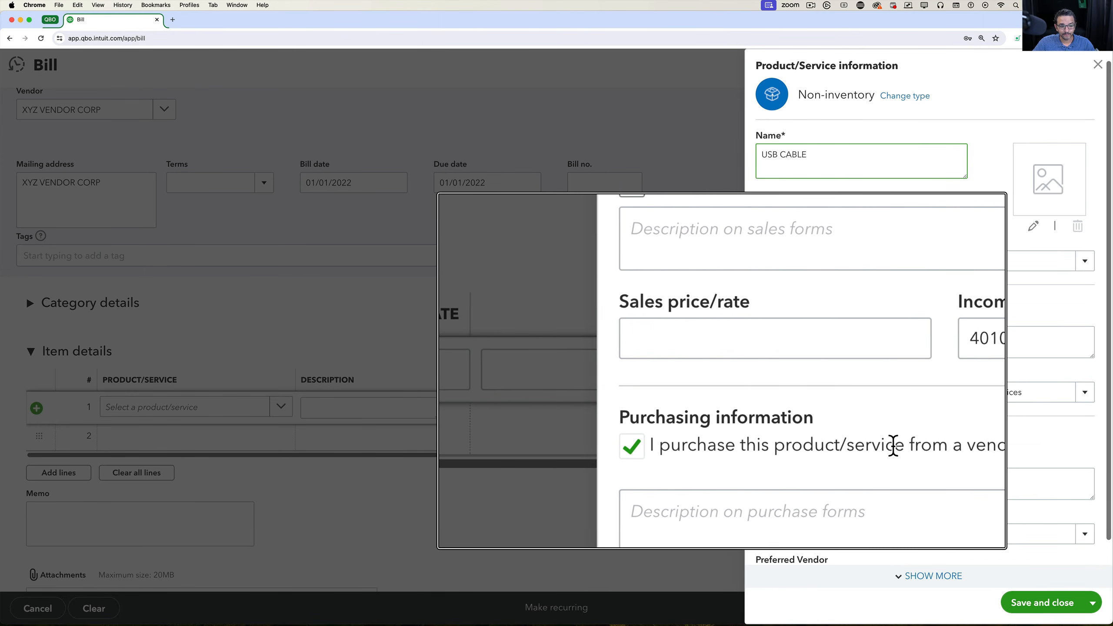
- Assign the new product to the Supplies & materials expense account under Cost of goods sold, and save it
click(765, 447)
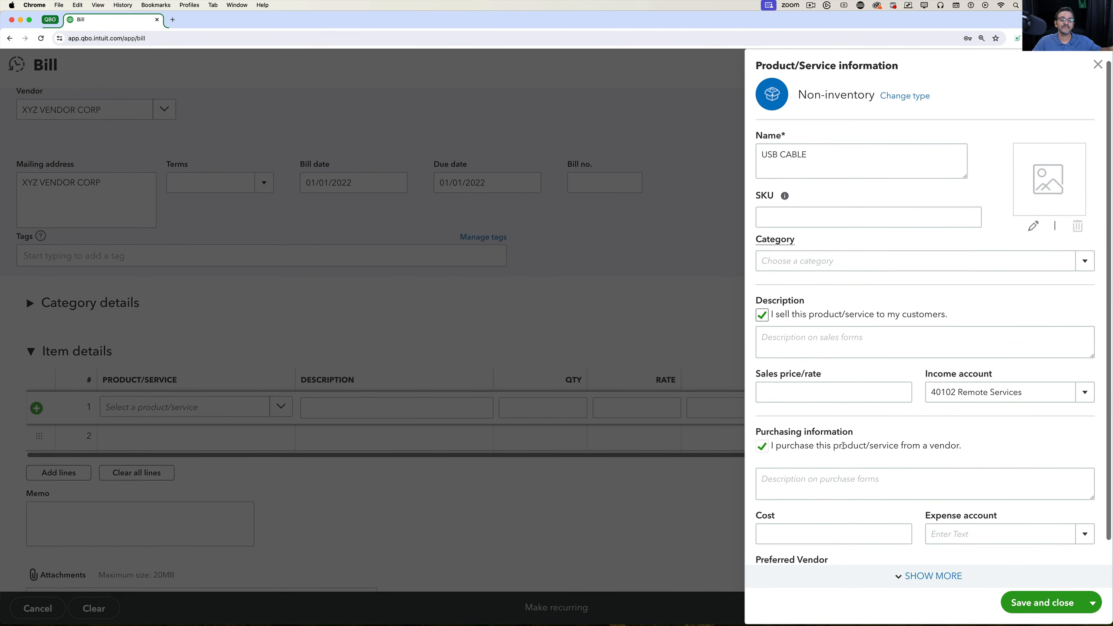
scroll(918, 447, down, 2)
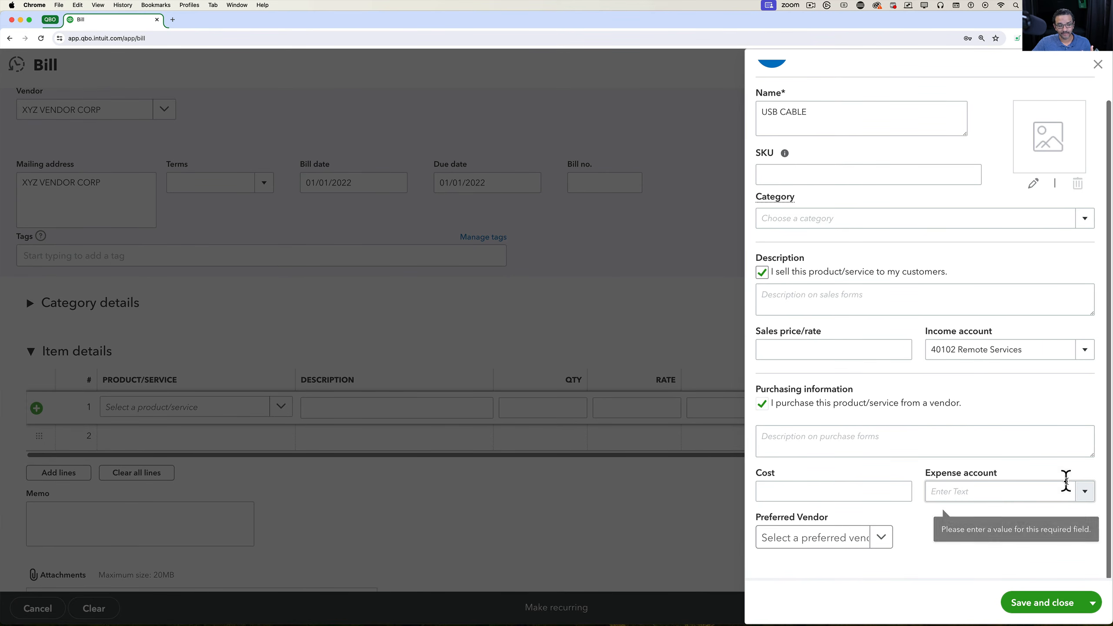
click(1031, 489)
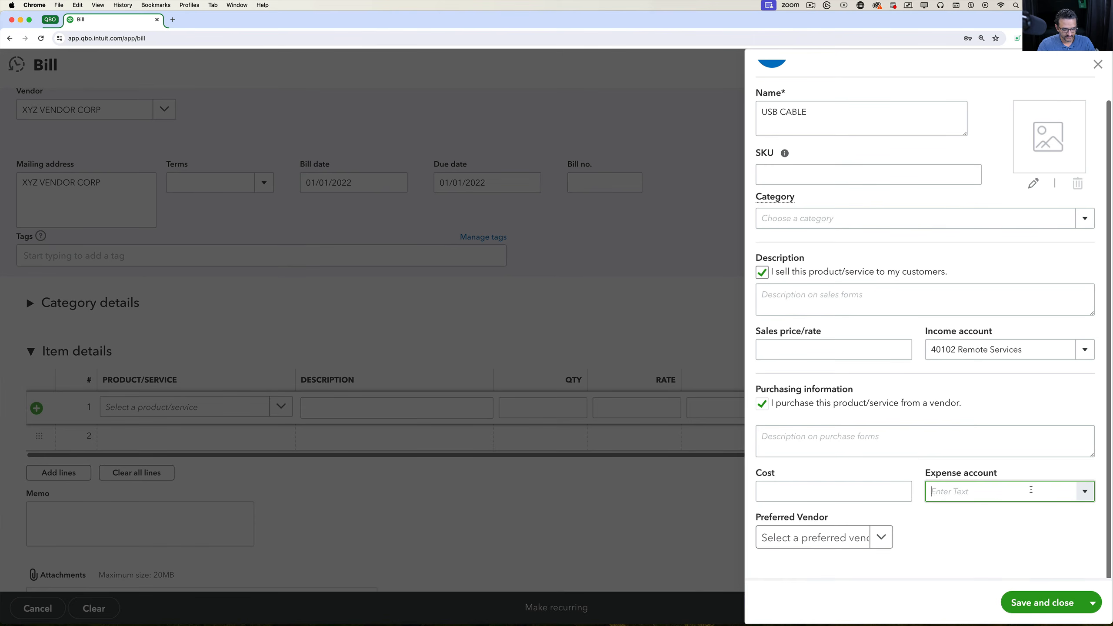
text(mater)
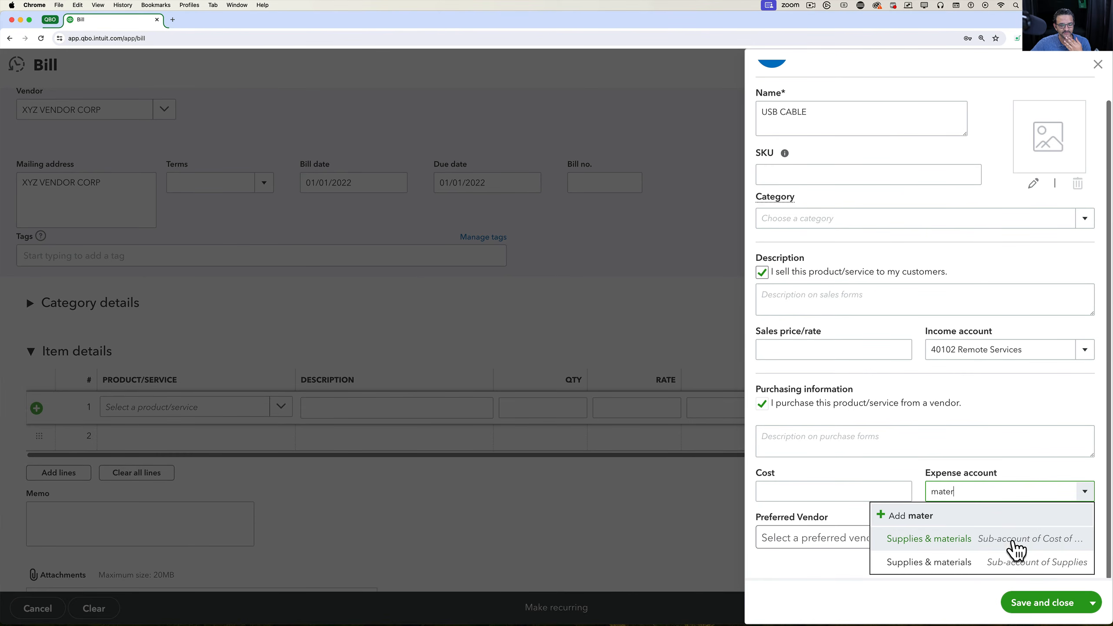
click(1017, 551)
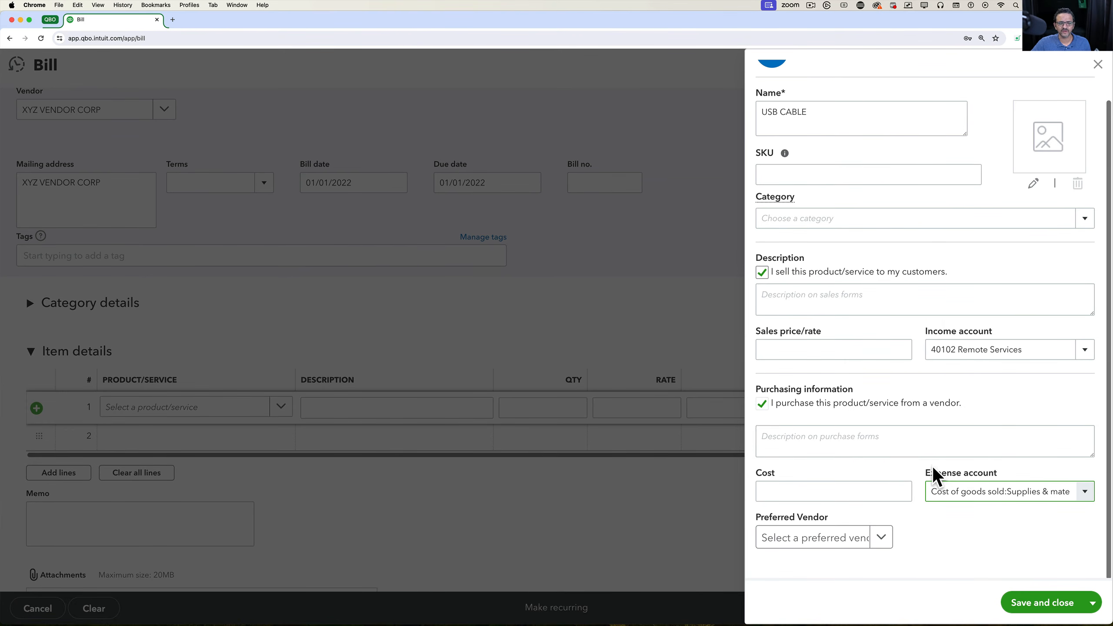
click(1047, 604)
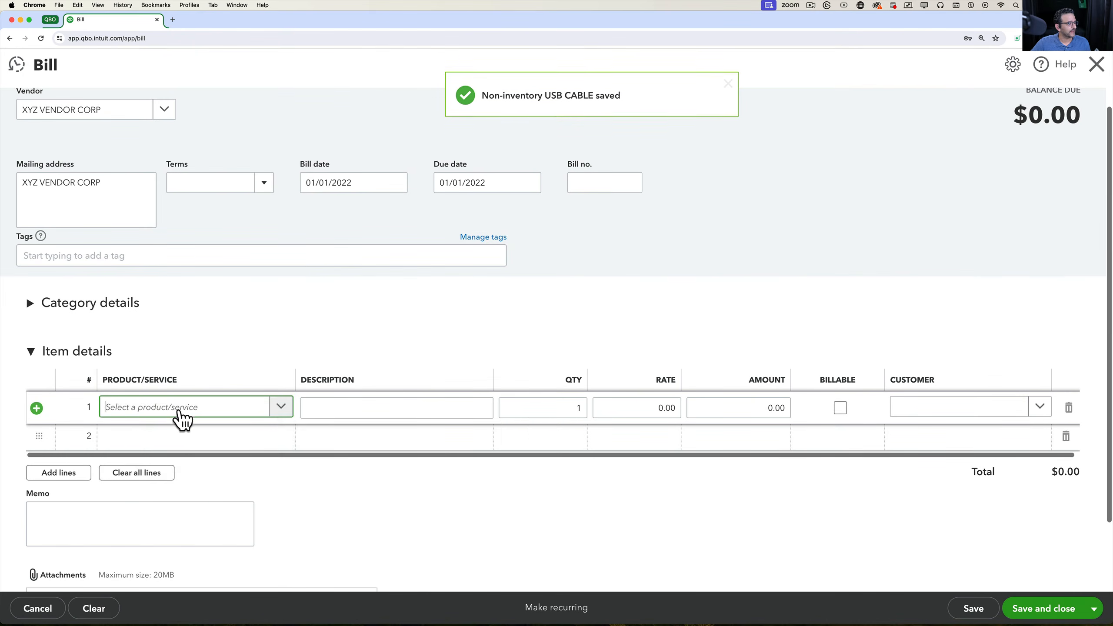
- Set the rate of the bill's USB CABLE line to 75 and the bill date to 02/06/2024
click(280, 409)
click(279, 409)
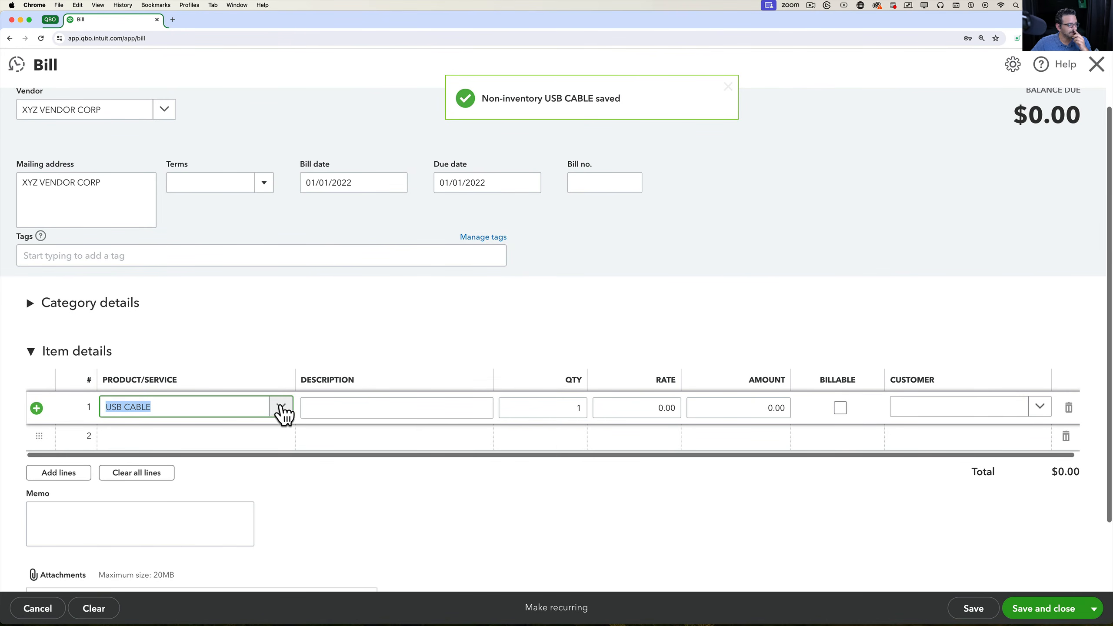
click(279, 410)
click(281, 416)
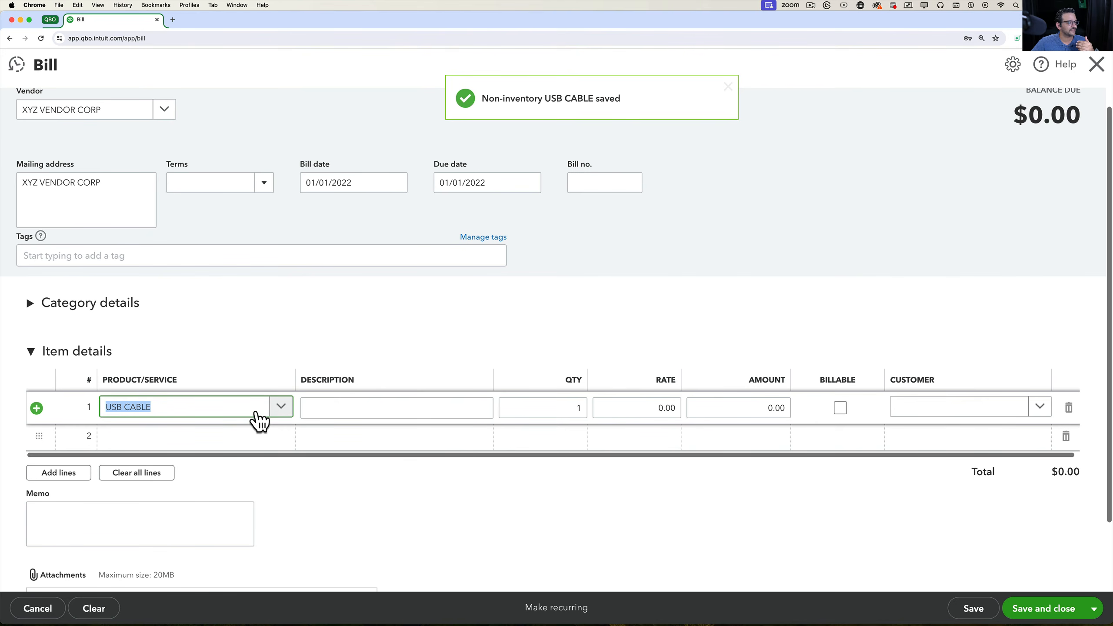
key(Tab)
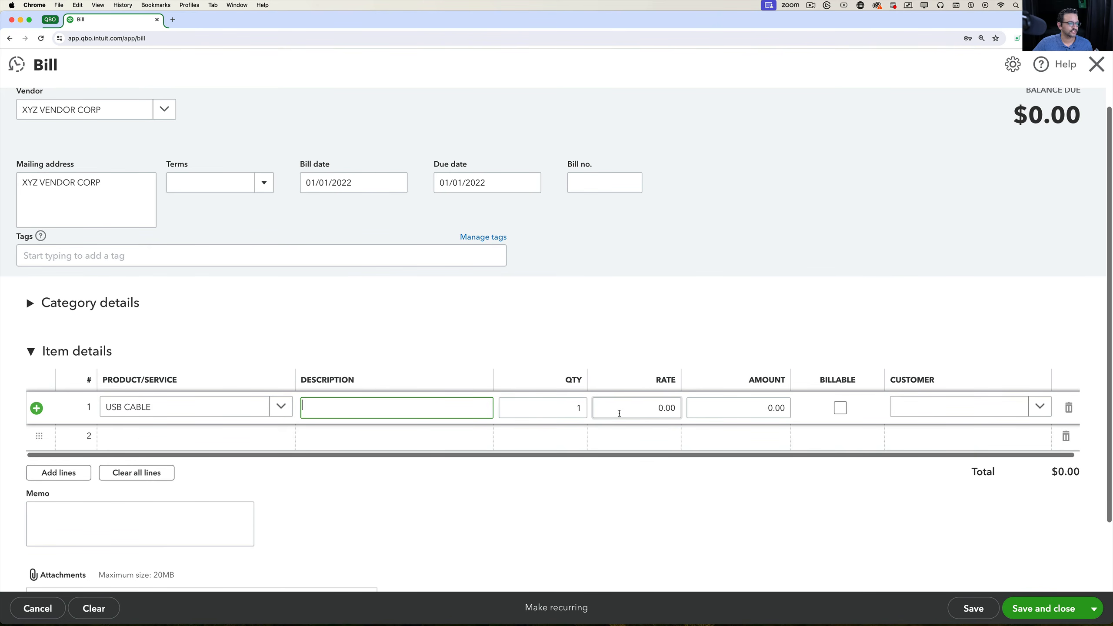
click(619, 414)
text(75)
key(Tab)
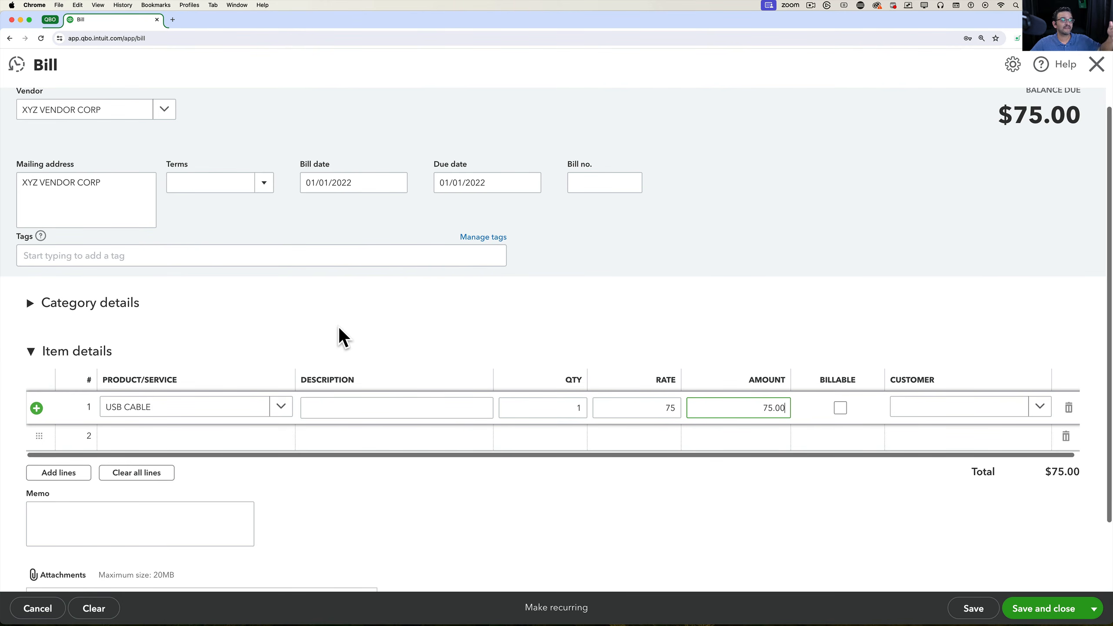
click(343, 176)
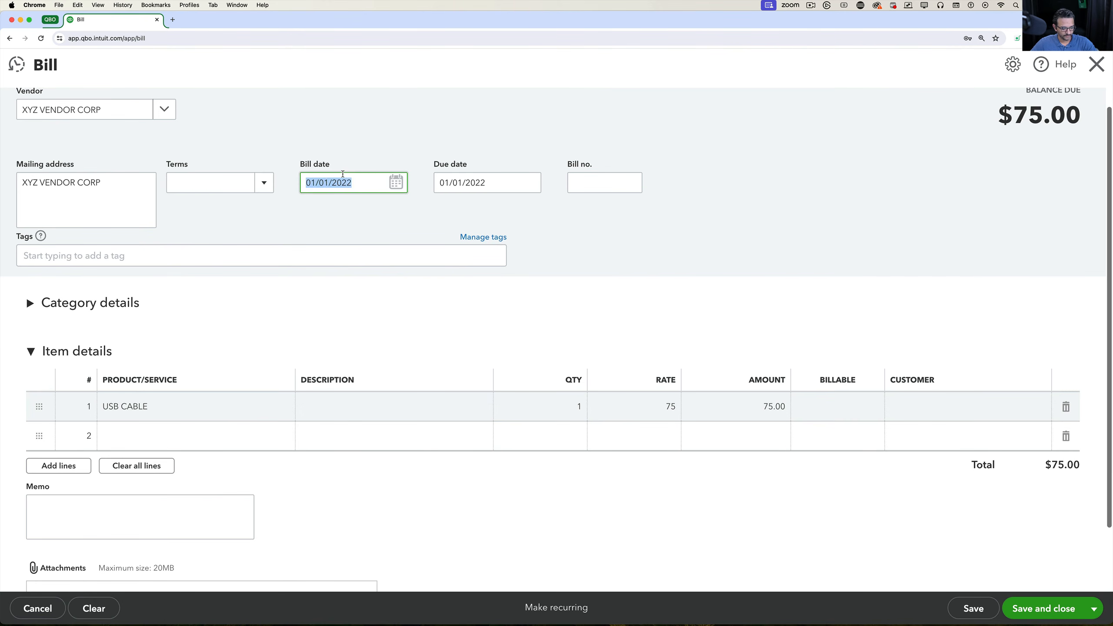
key(t)
- Assign the USB CABLE line to ABC Customer, and turn its billable option on and off again
click(170, 410)
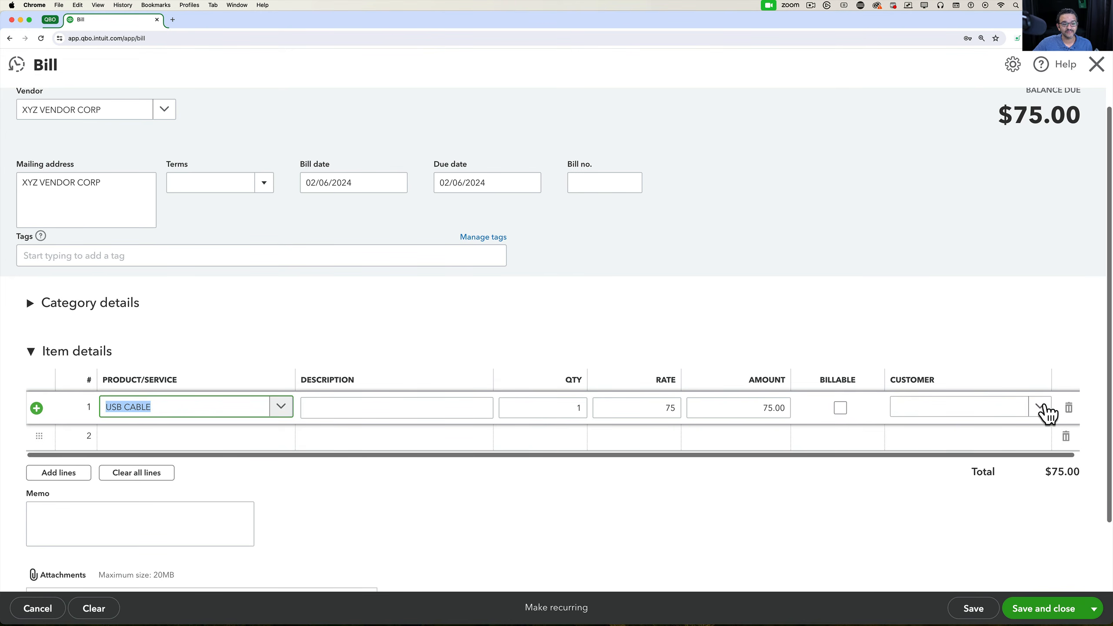
click(1045, 407)
click(957, 469)
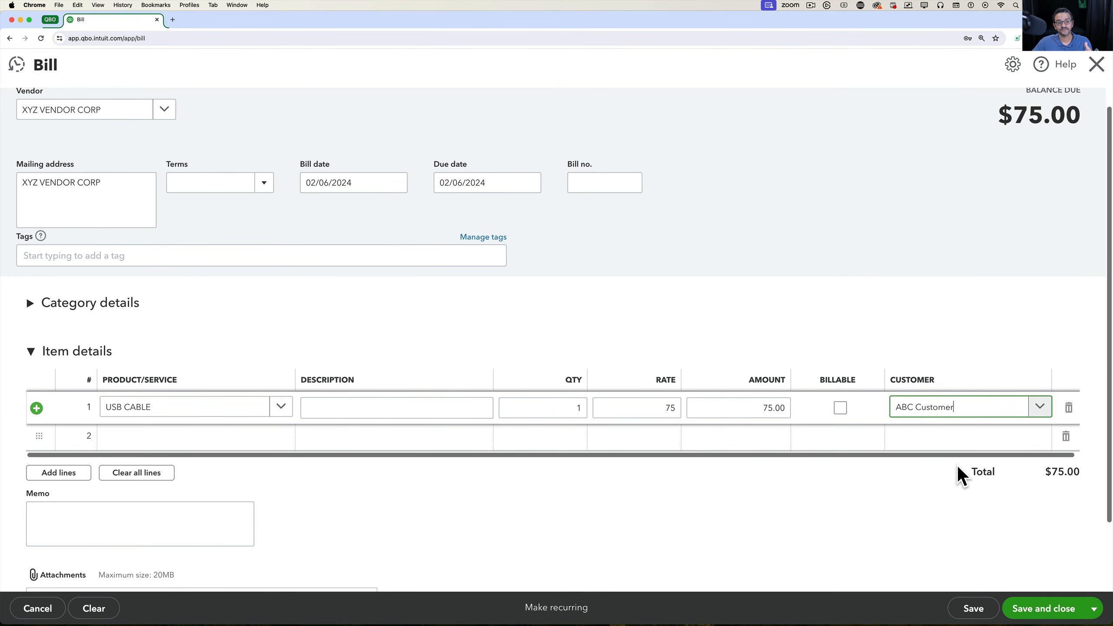
drag(977, 417, 883, 414)
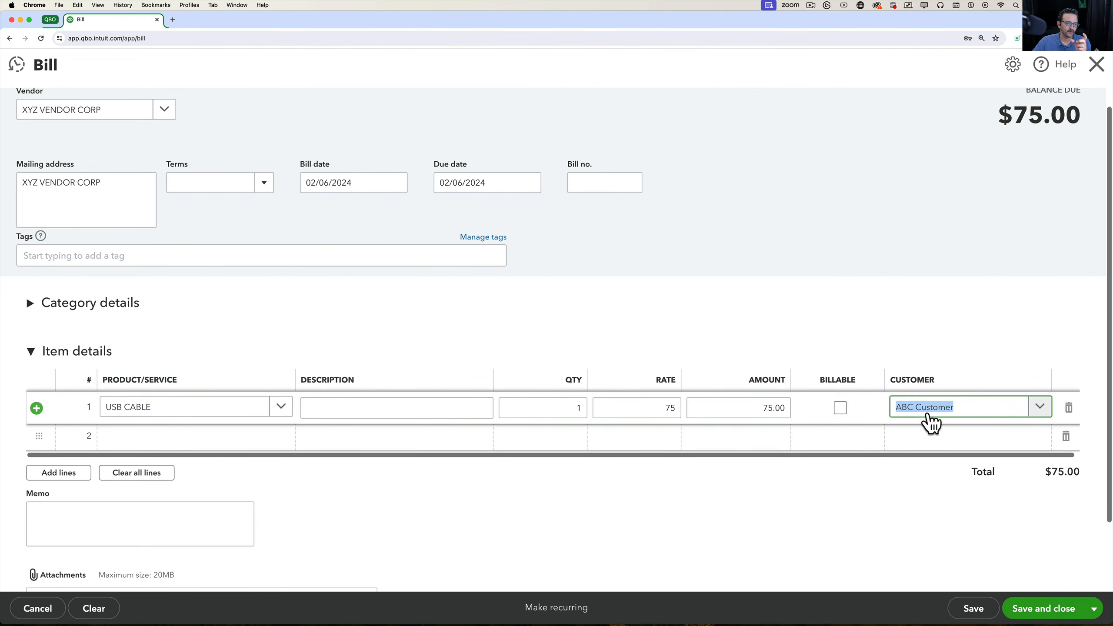
click(843, 412)
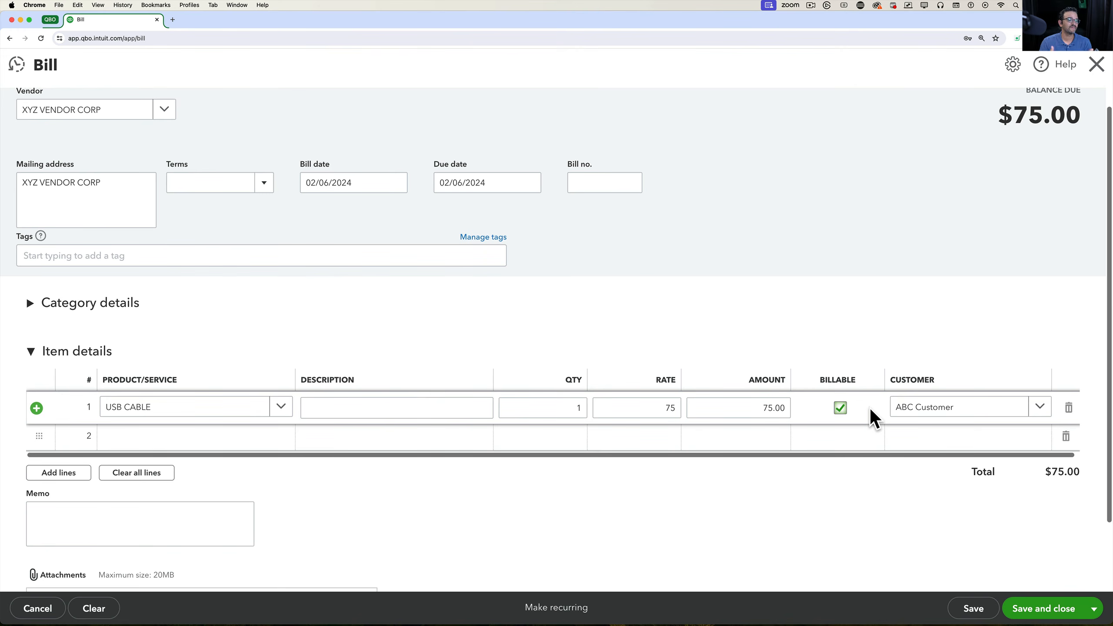
click(839, 412)
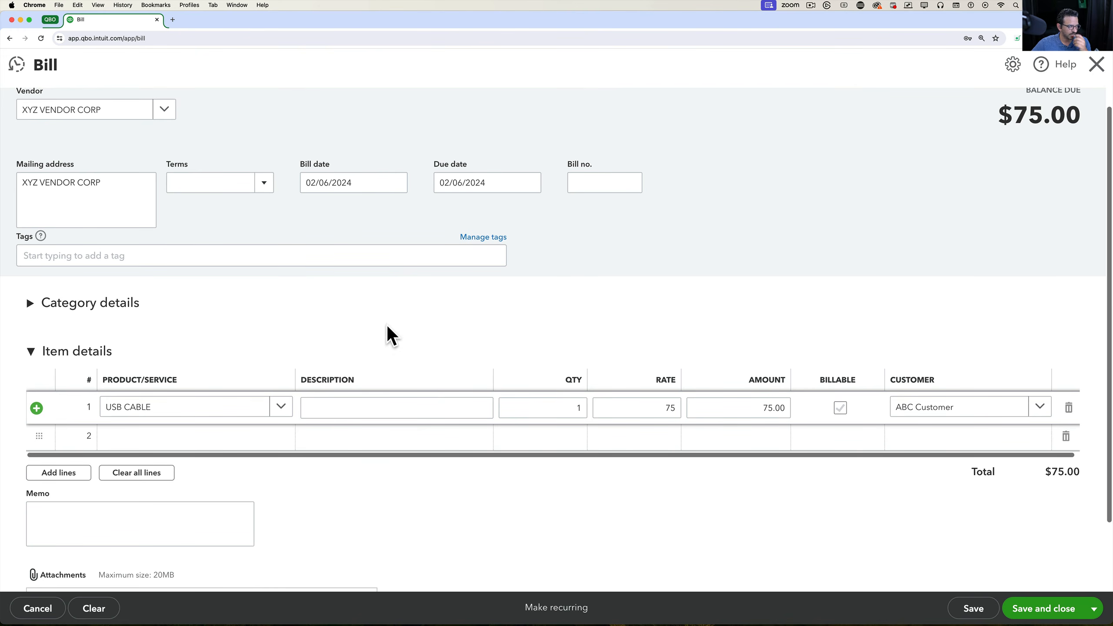
- Expand the bill's Category details section, recheck the USB CABLE line, and save and close the bill
click(30, 303)
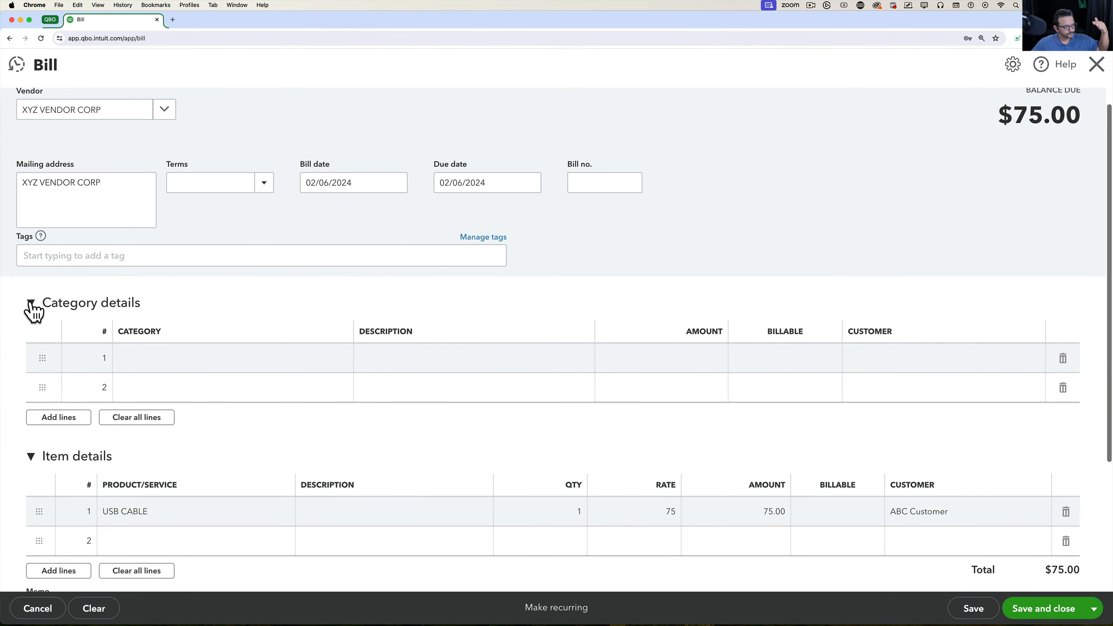
click(174, 512)
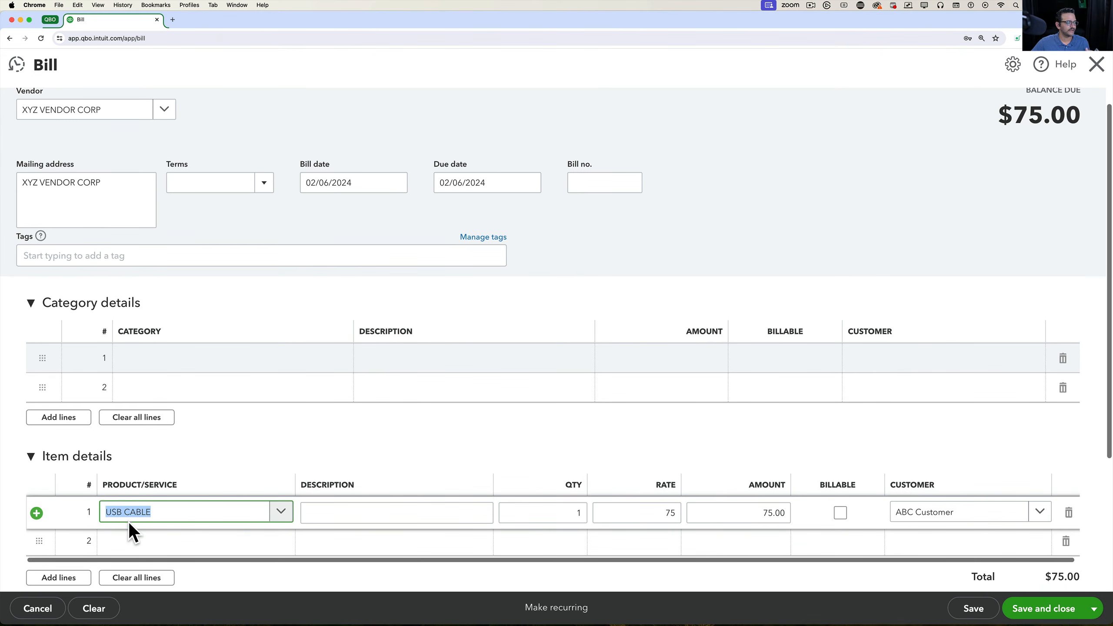
click(1057, 614)
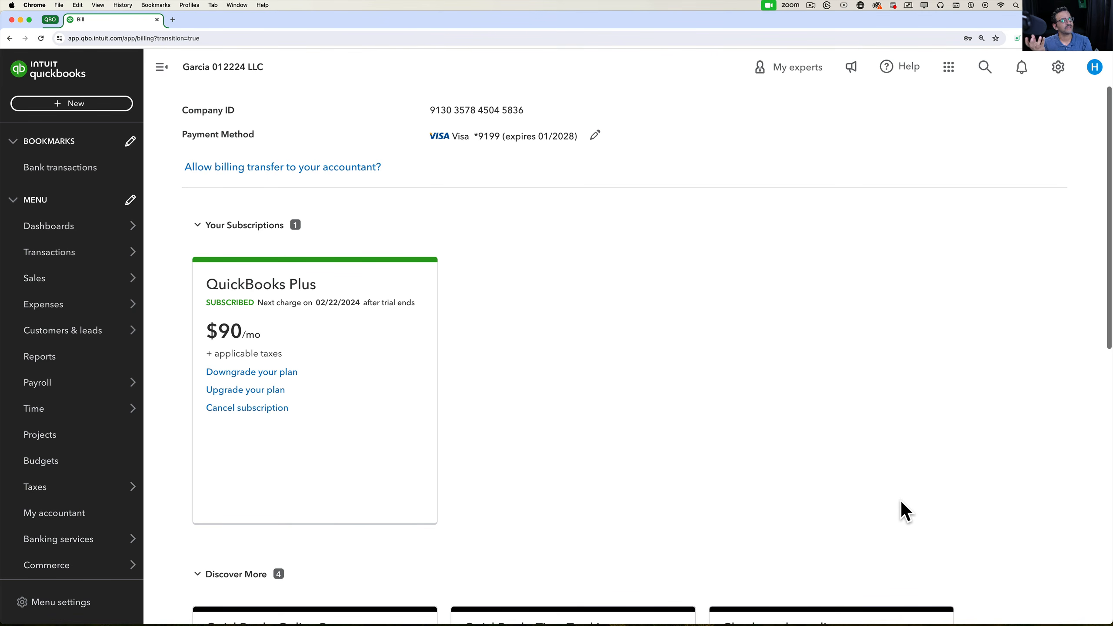
- Start a new purchase order and set its vendor to Old Vendor
click(67, 107)
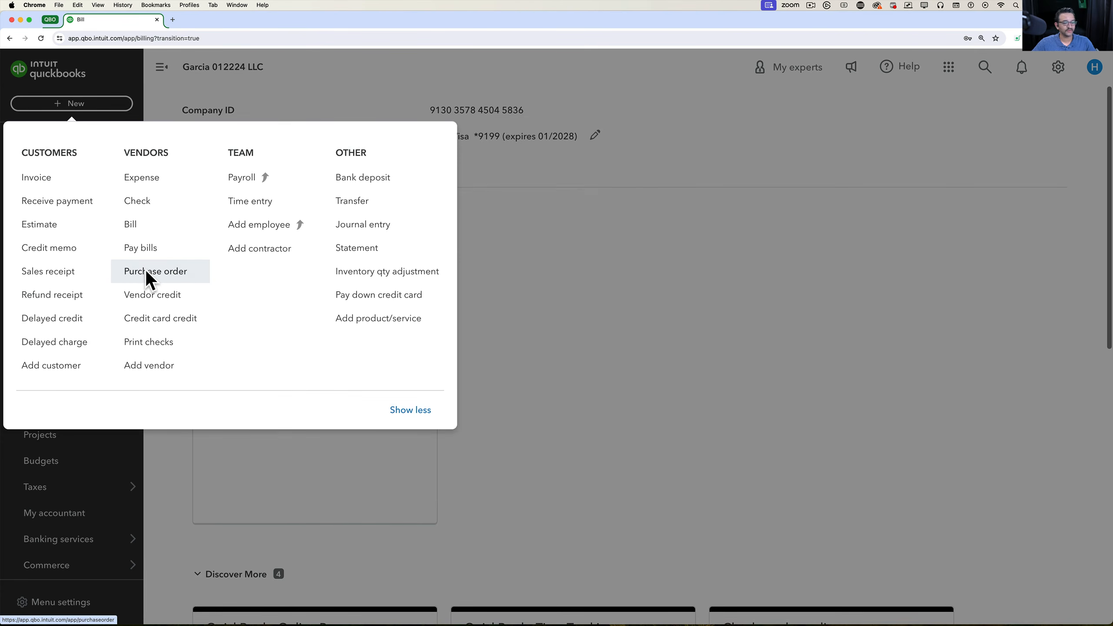
click(147, 273)
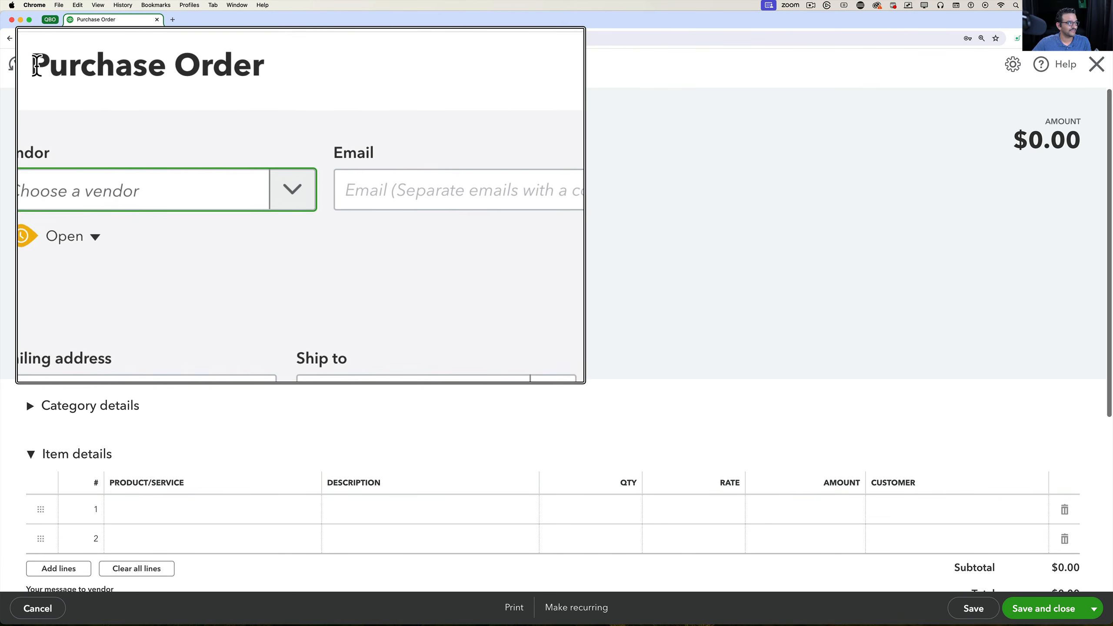
click(163, 128)
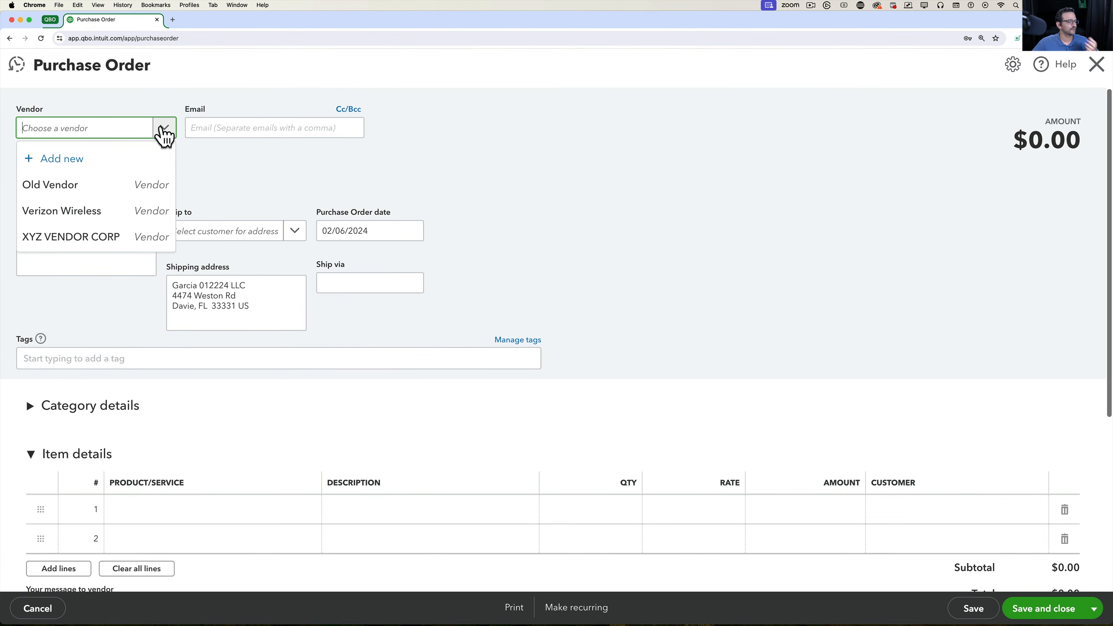
click(88, 186)
- Add USB CABLE and Remote 1 hour support as the first two item lines of the purchase order
scroll(266, 431, down, 2)
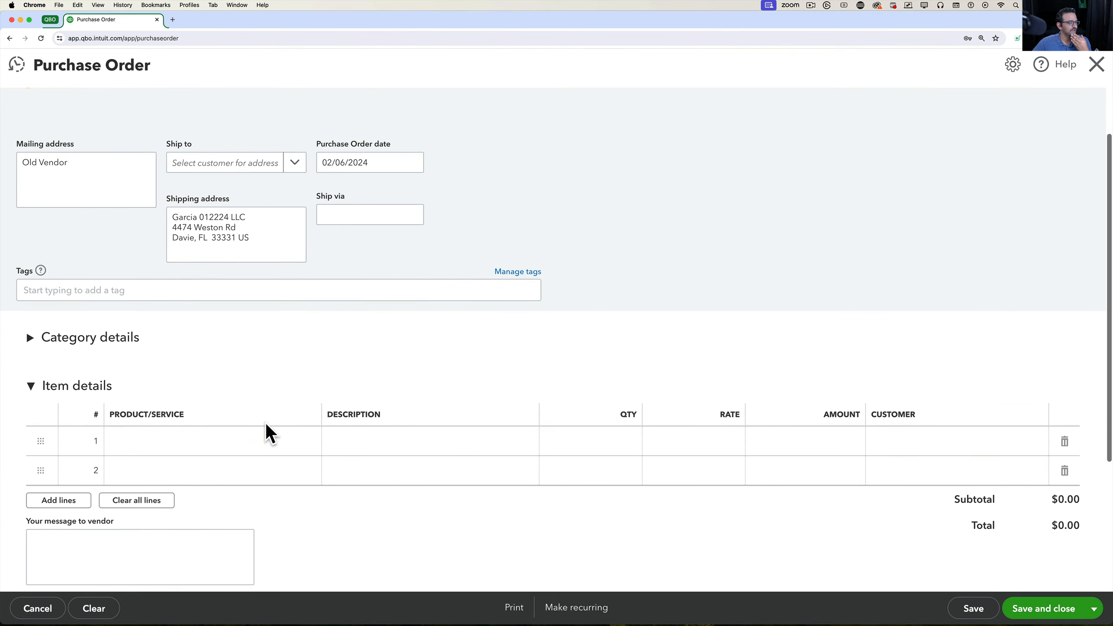
click(272, 446)
click(309, 452)
scroll(298, 456, down, 2)
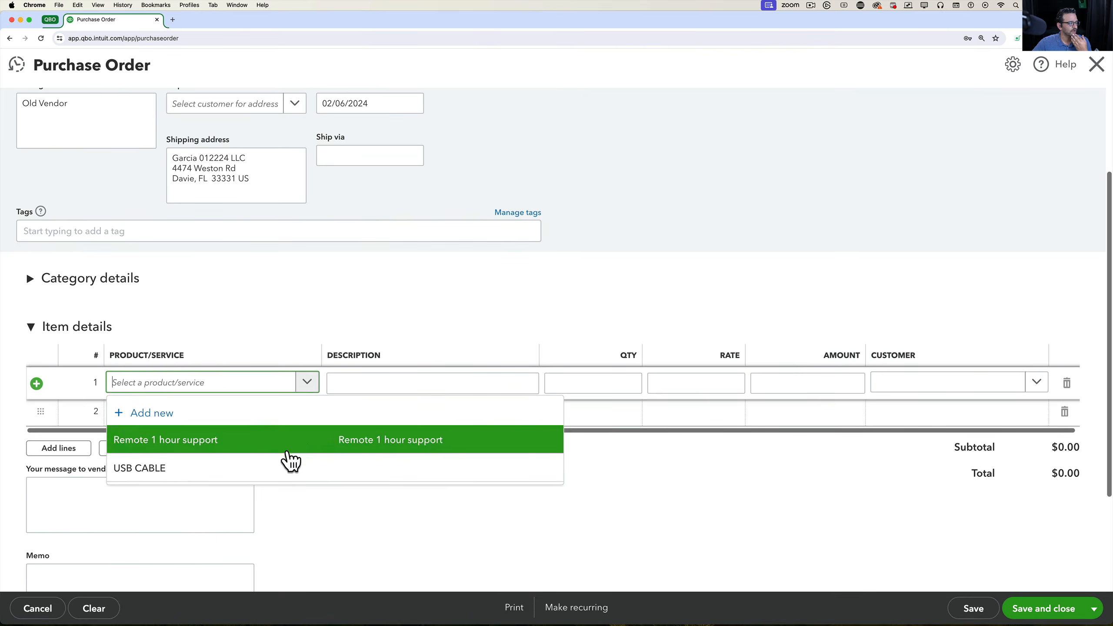
click(289, 465)
click(303, 415)
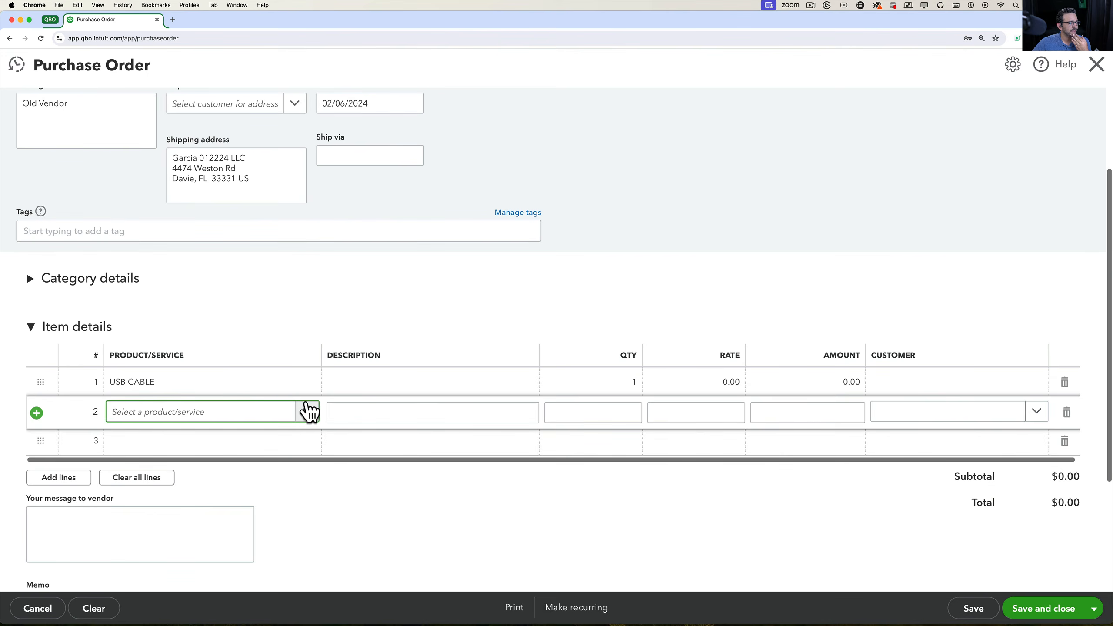
click(309, 412)
click(253, 466)
- Set the rate to 56 for the Remote 1 hour support line and to 100 for the USB CABLE line
click(744, 409)
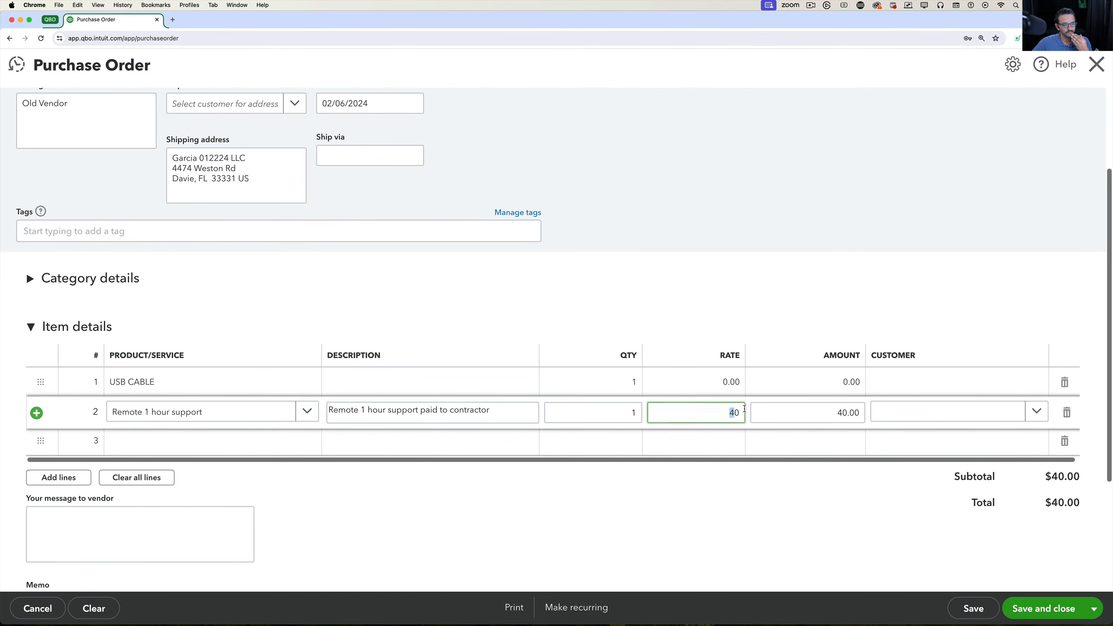
text(56)
click(713, 384)
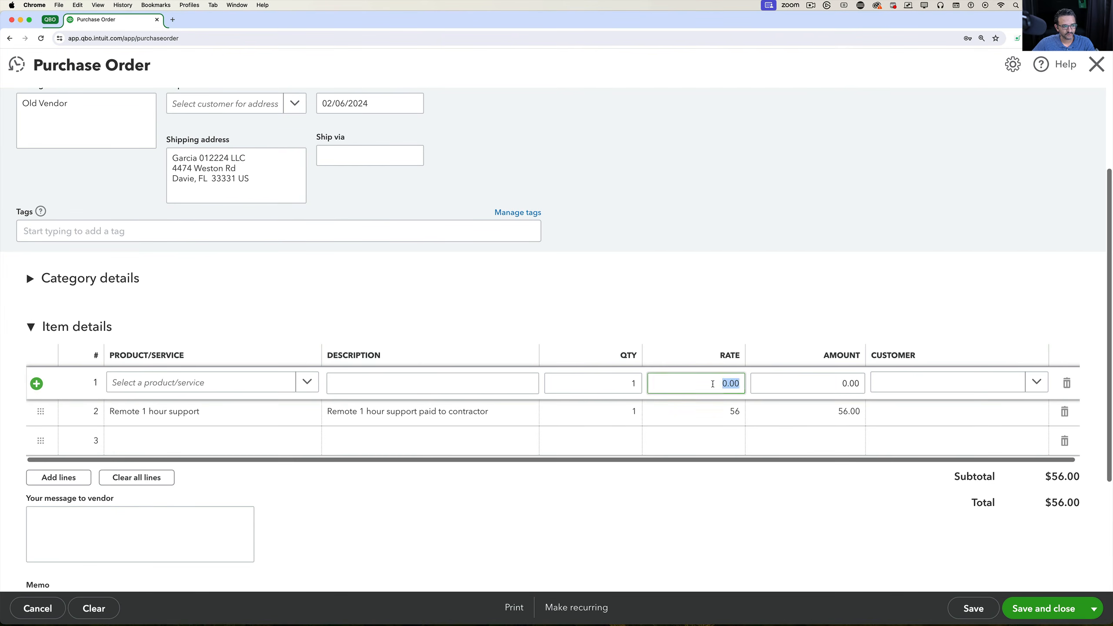
text(10)
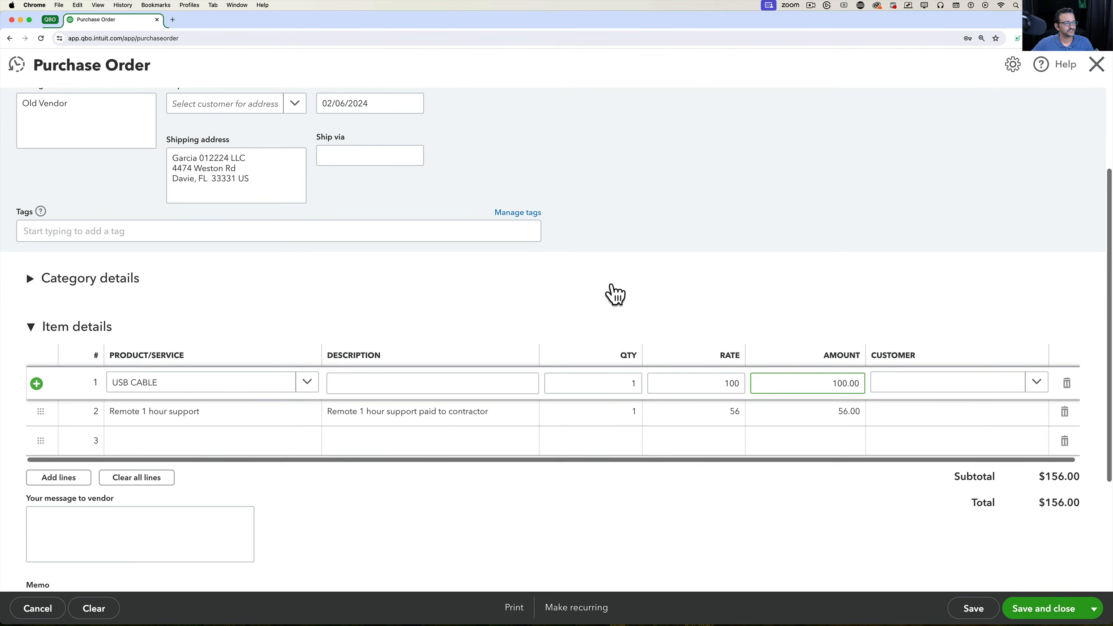
scroll(613, 284, up, 3)
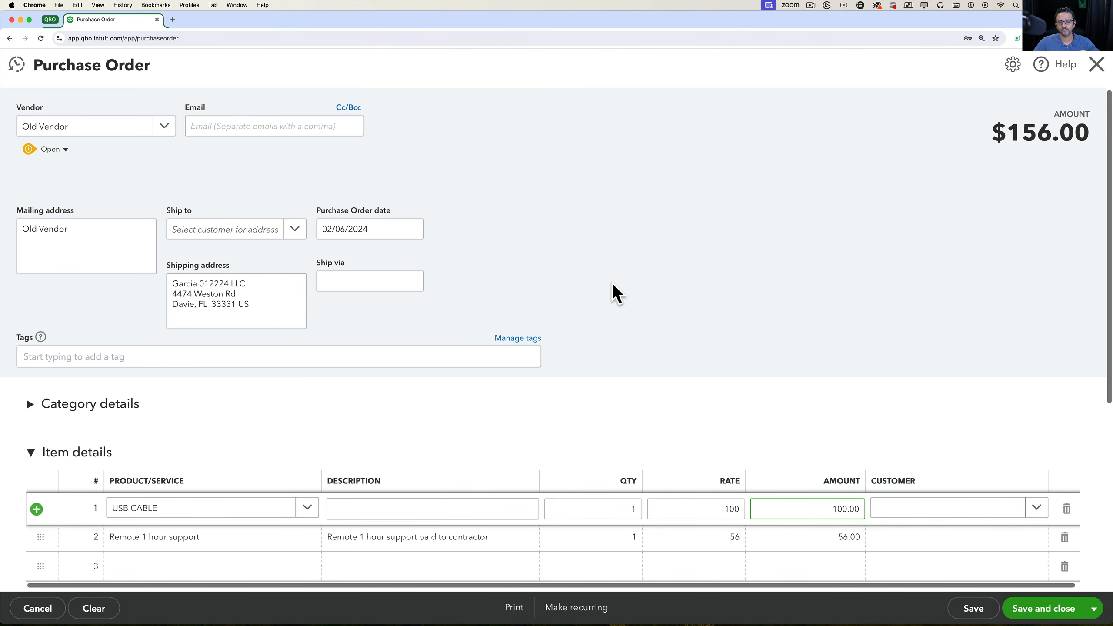
scroll(730, 325, down, 2)
scroll(730, 331, down, 4)
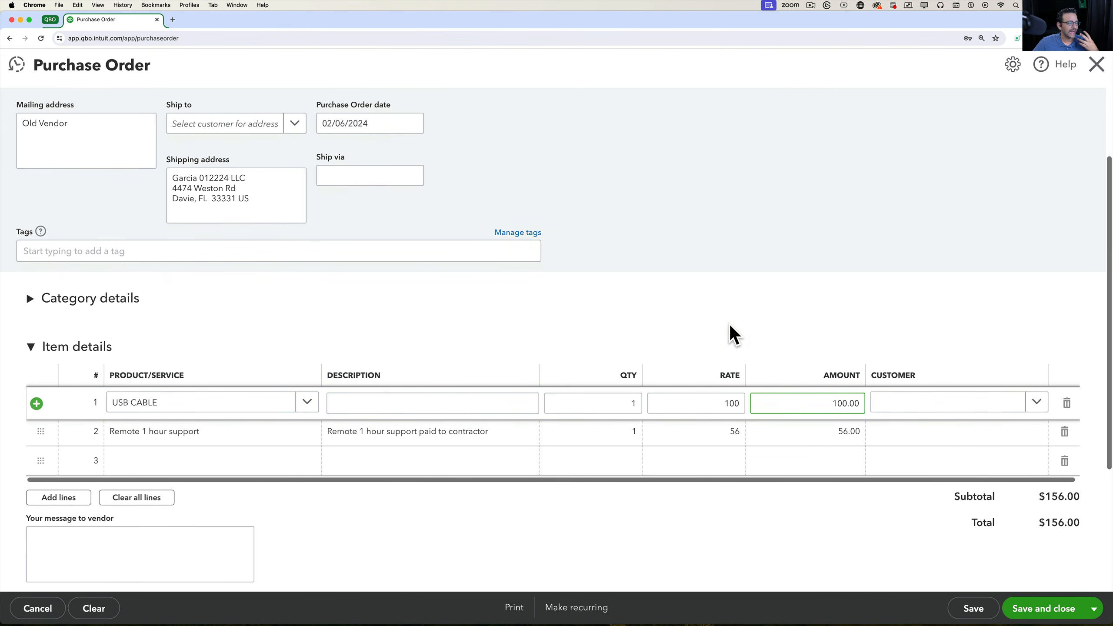
scroll(730, 331, up, 5)
scroll(733, 336, up, 1)
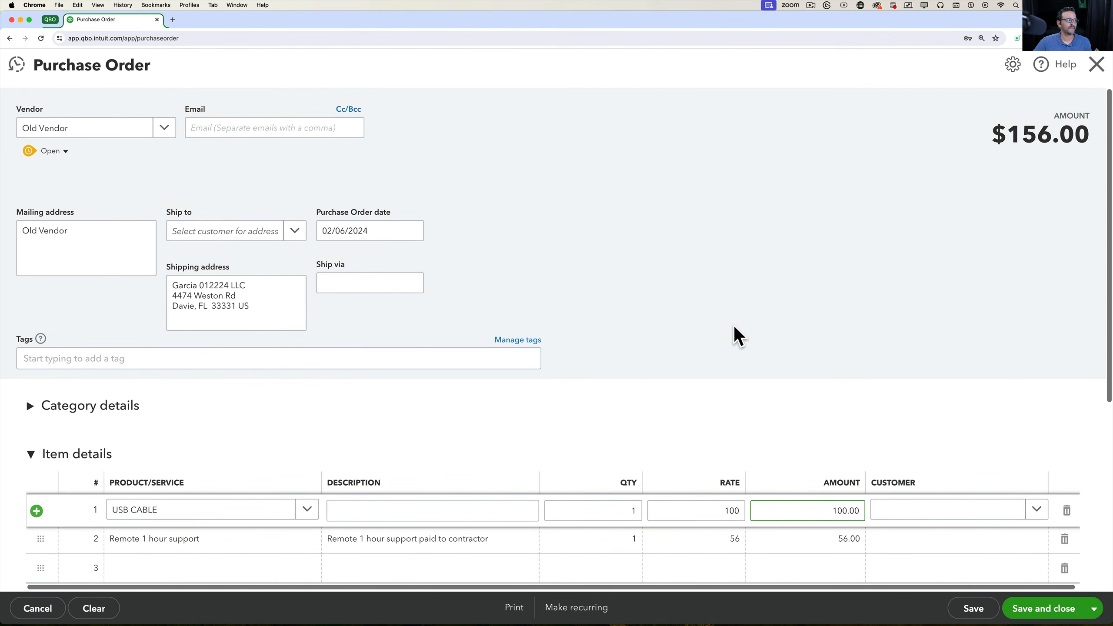
- Save and close the purchase order, and start a new bill
click(1046, 610)
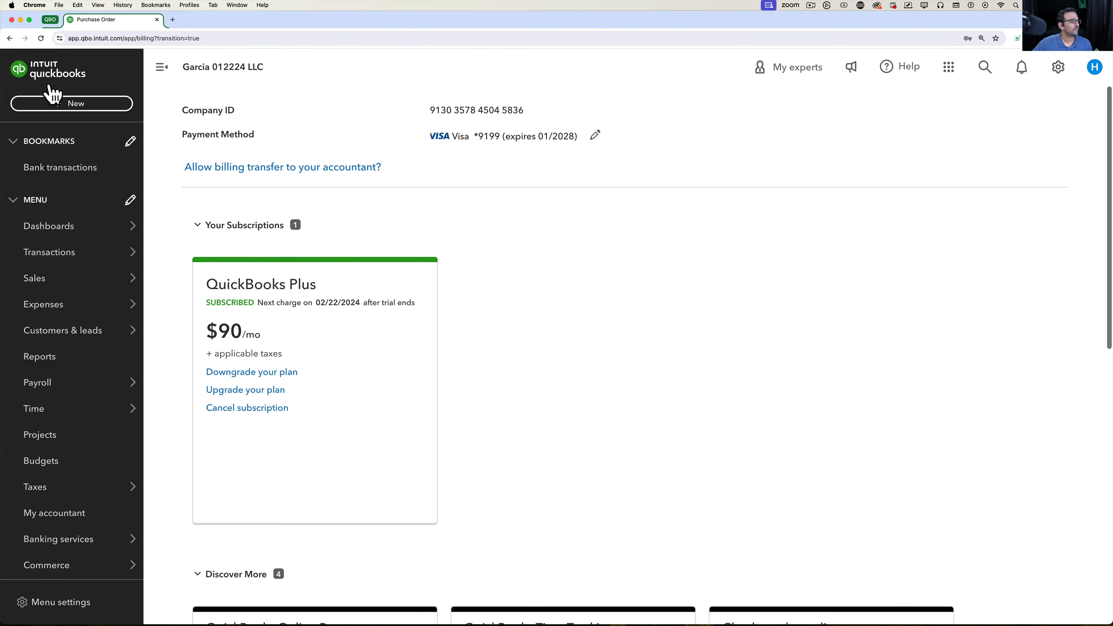
click(70, 105)
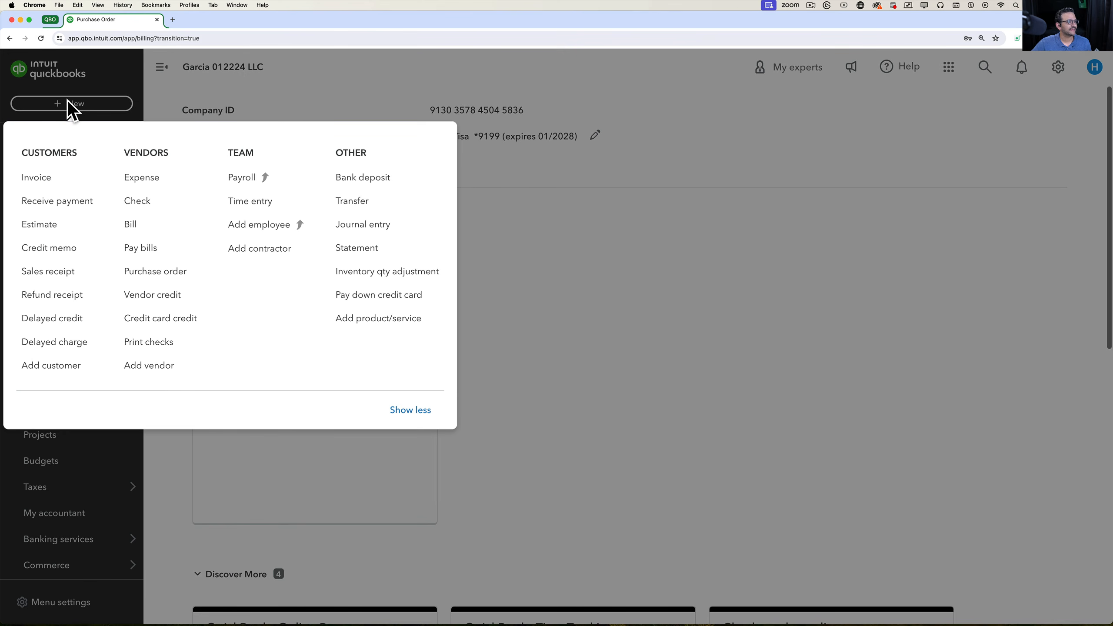
click(149, 227)
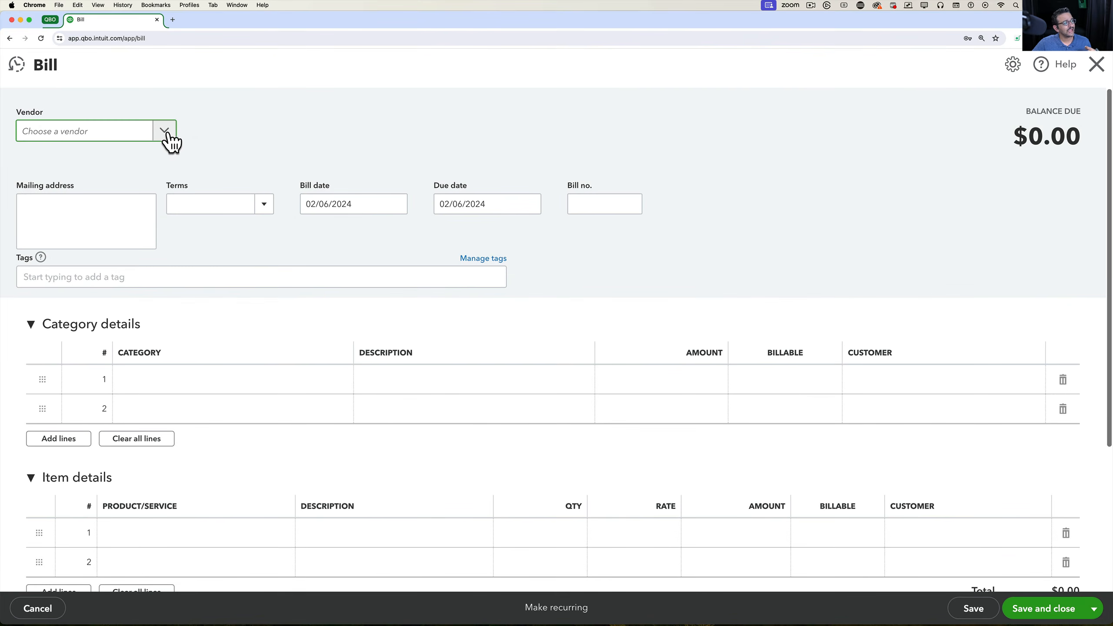
- Set the bill's vendor to Old Vendor and add the suggested purchase order to the bill
click(166, 137)
click(87, 188)
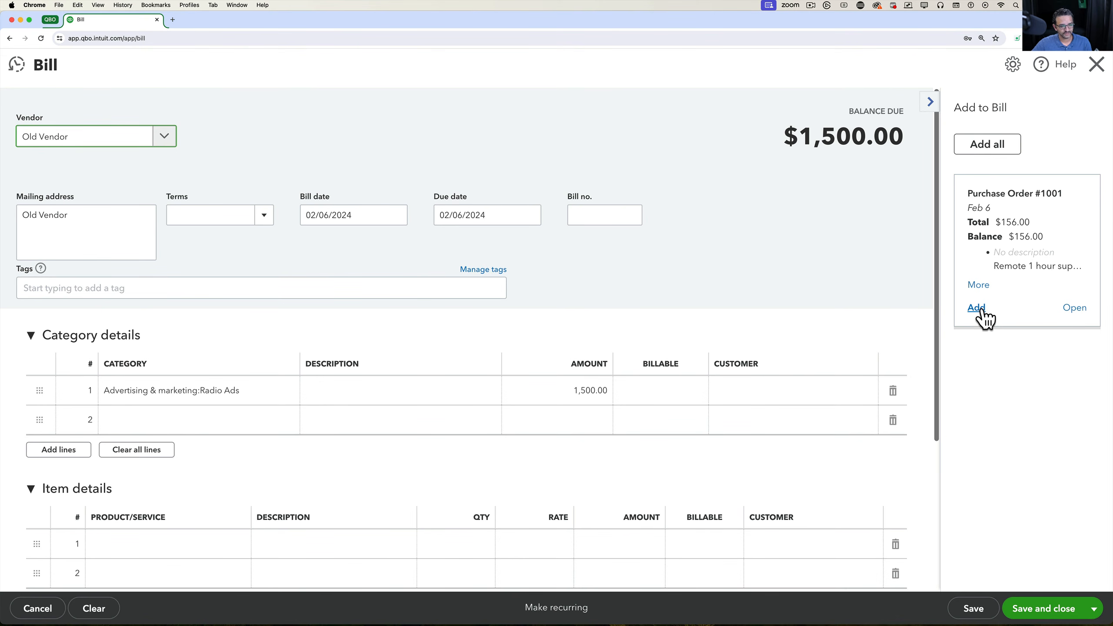
click(978, 308)
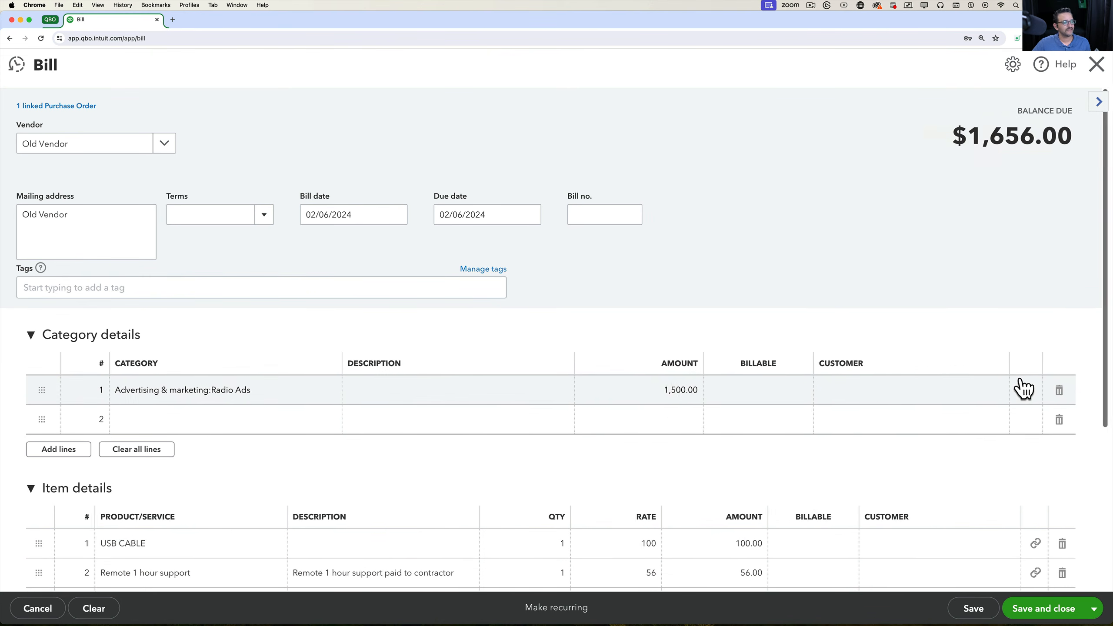
- Delete the Advertising & marketing:Radio Ads line from the bill's category details and save the bill
scroll(1022, 385, down, 1)
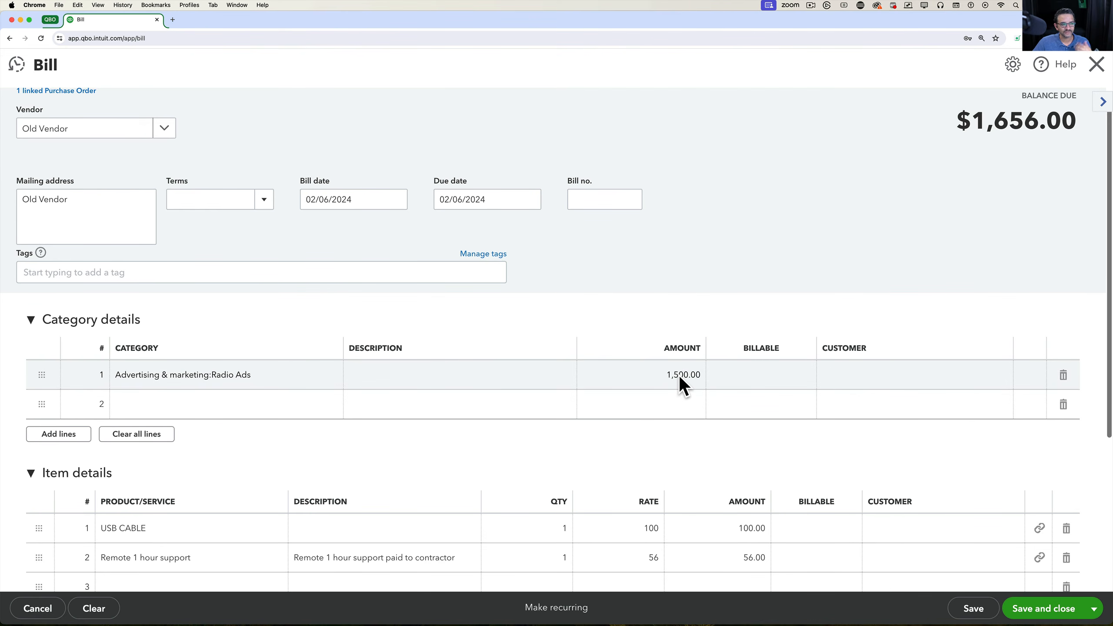
click(1064, 376)
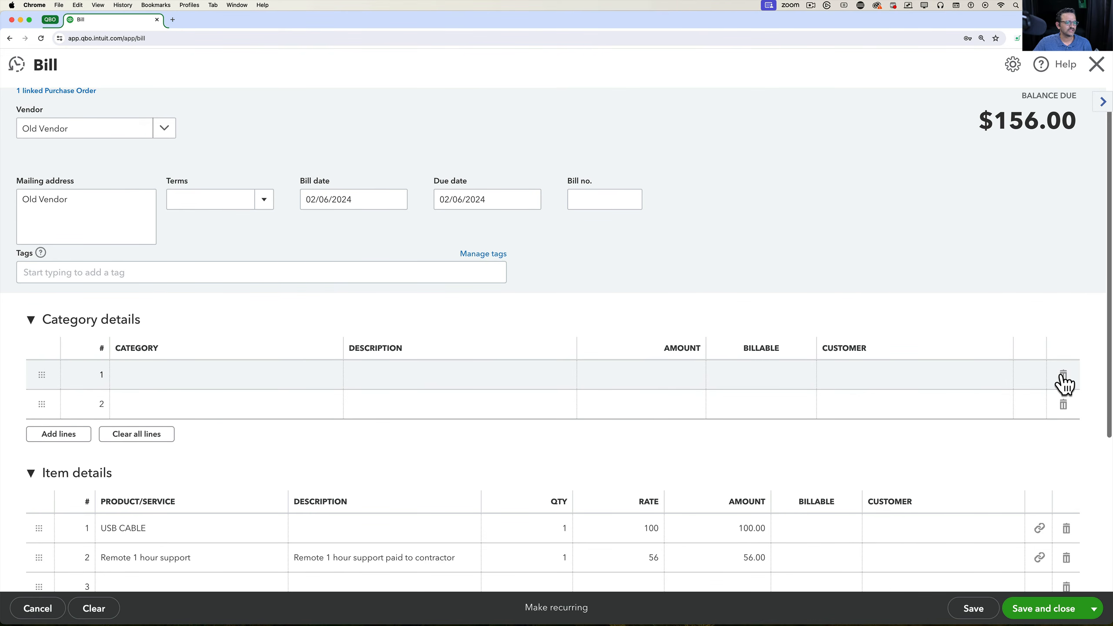
scroll(704, 337, up, 1)
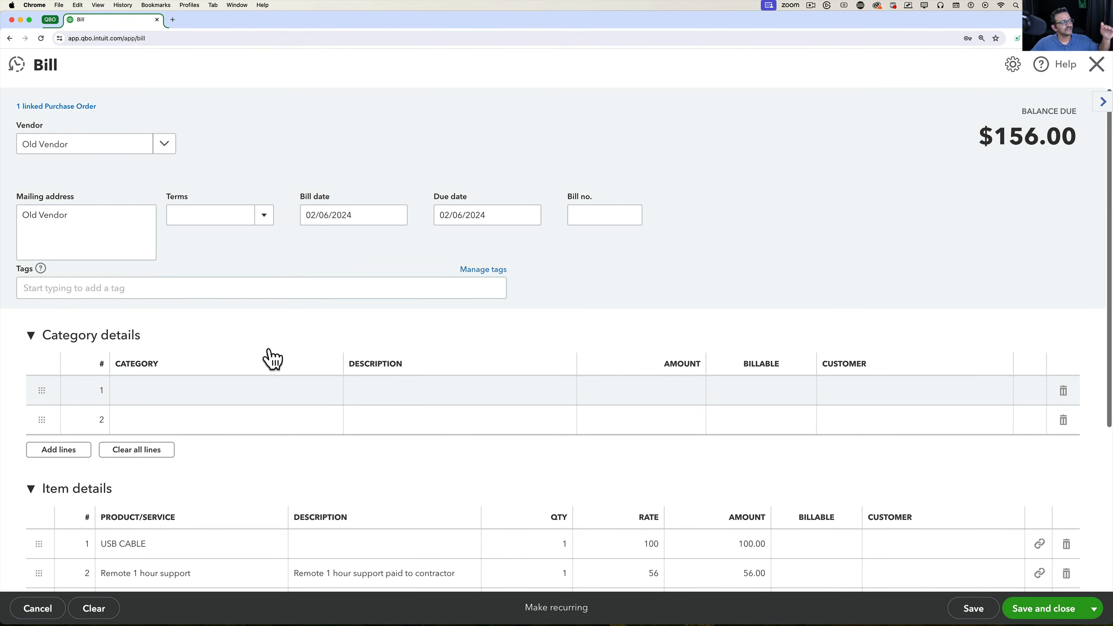
scroll(390, 393, down, 3)
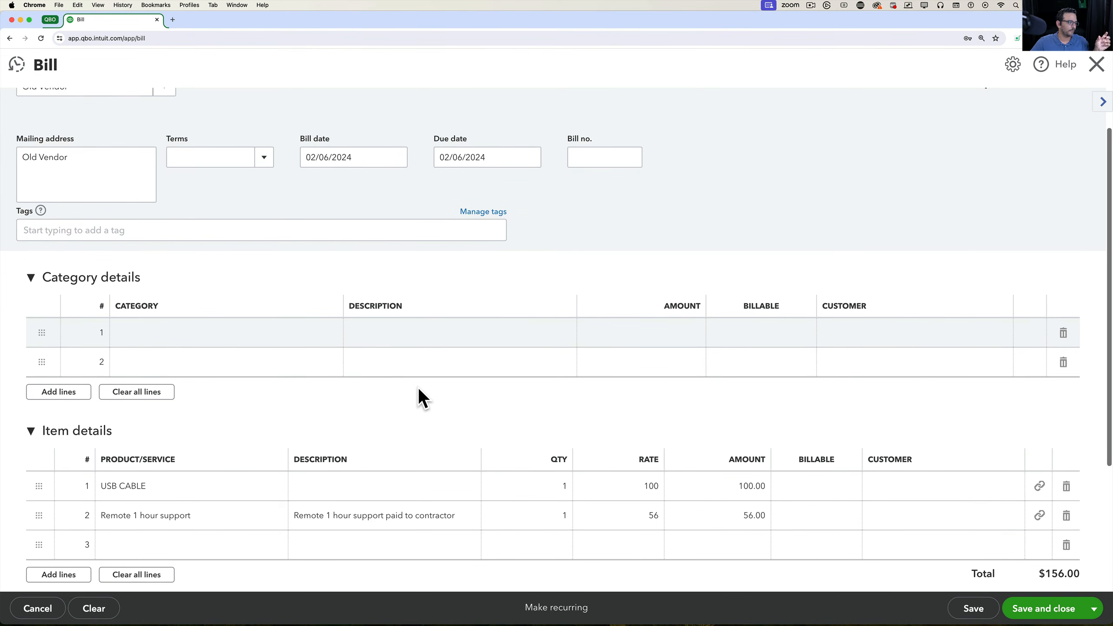
scroll(467, 392, up, 3)
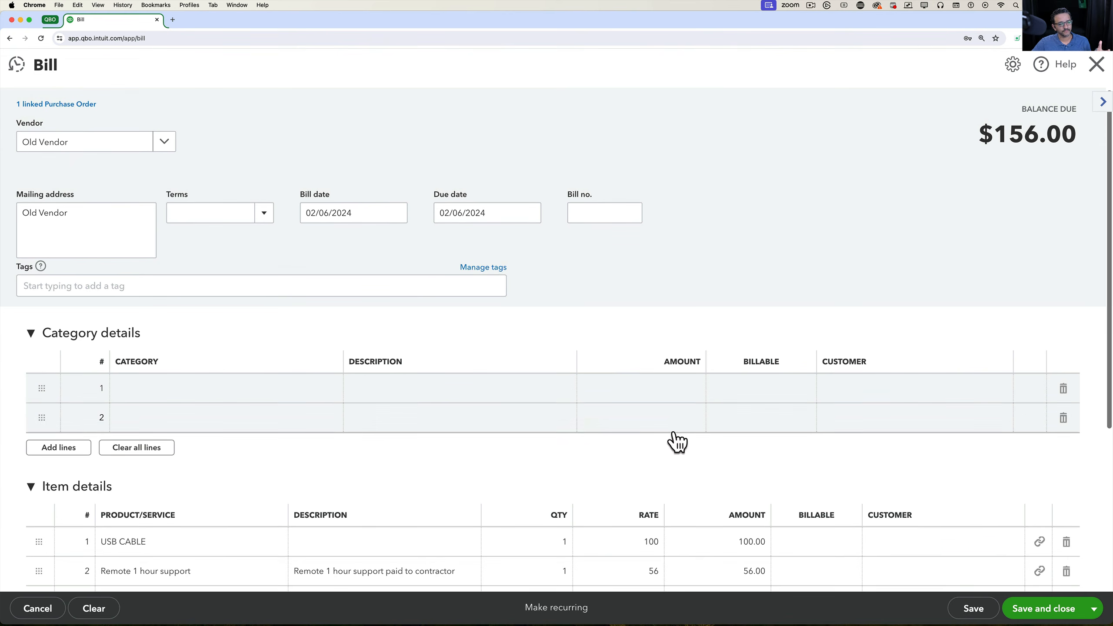
click(974, 610)
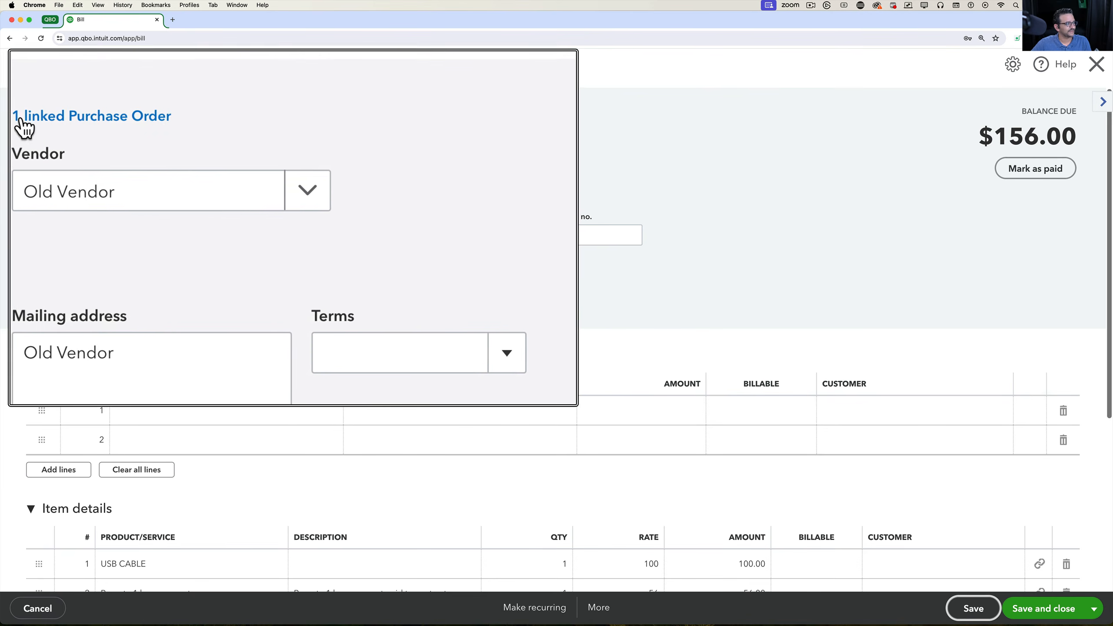
- View the purchase order linked to the saved bill, check its status and received quantities, and close it
click(38, 117)
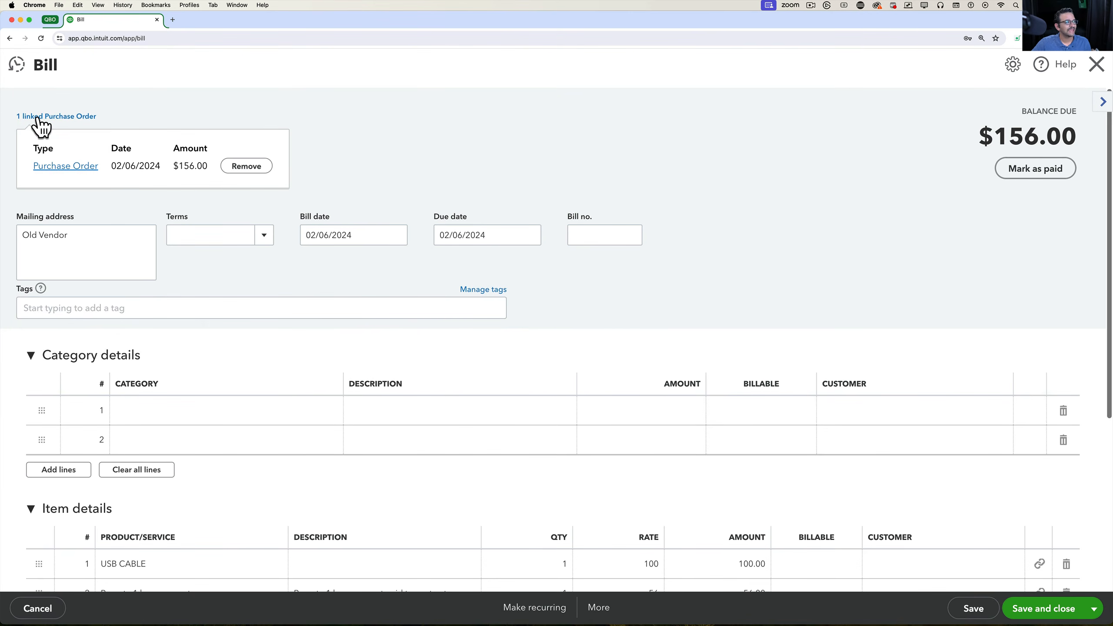
click(65, 166)
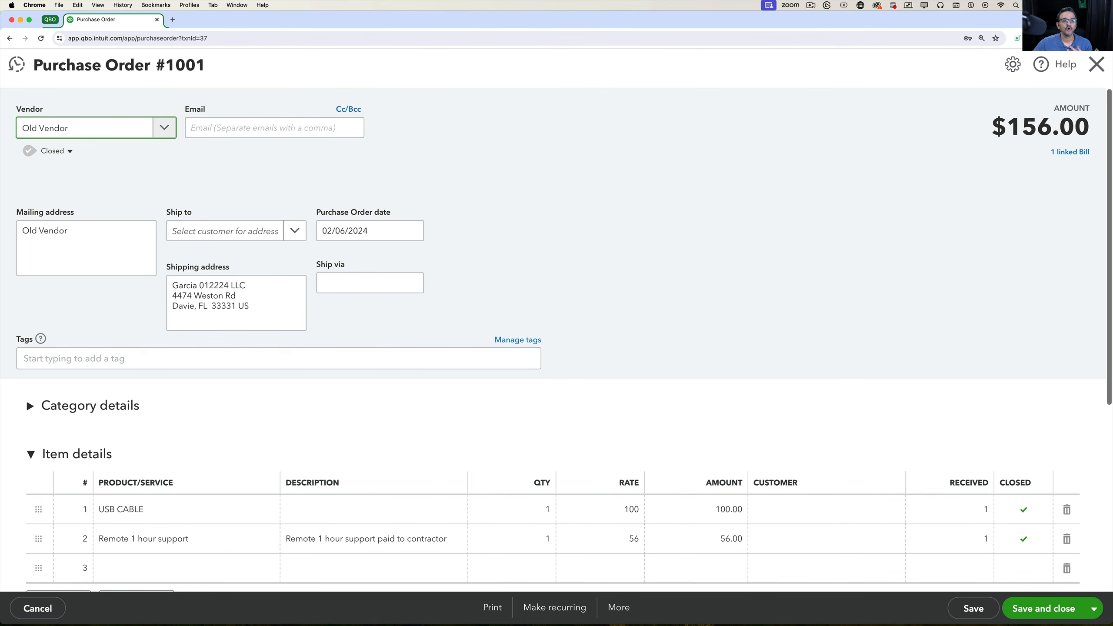
click(1096, 66)
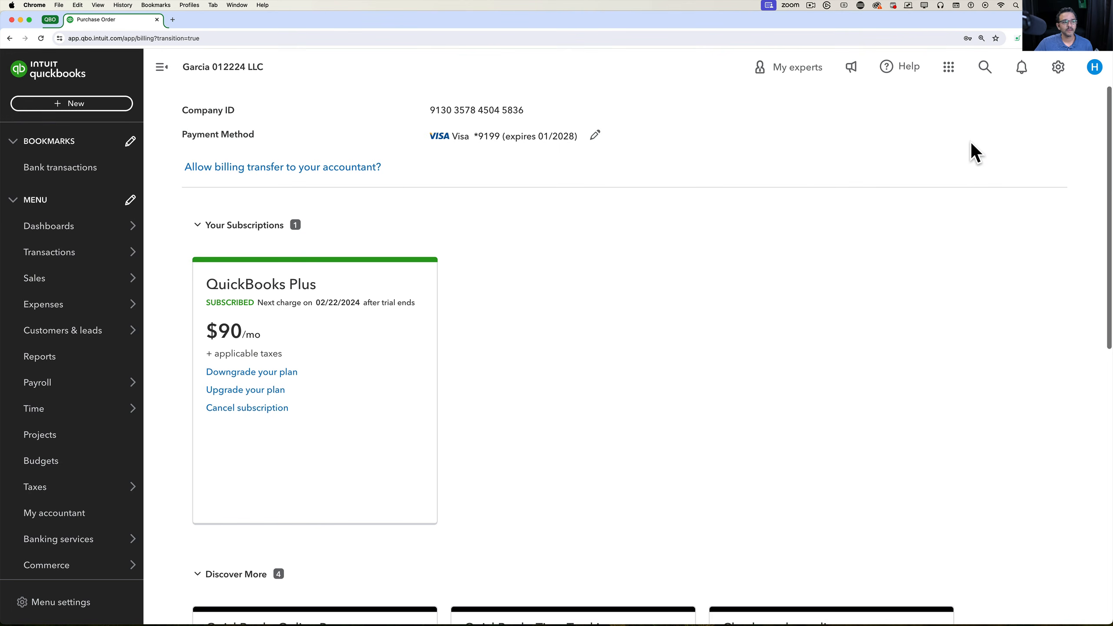